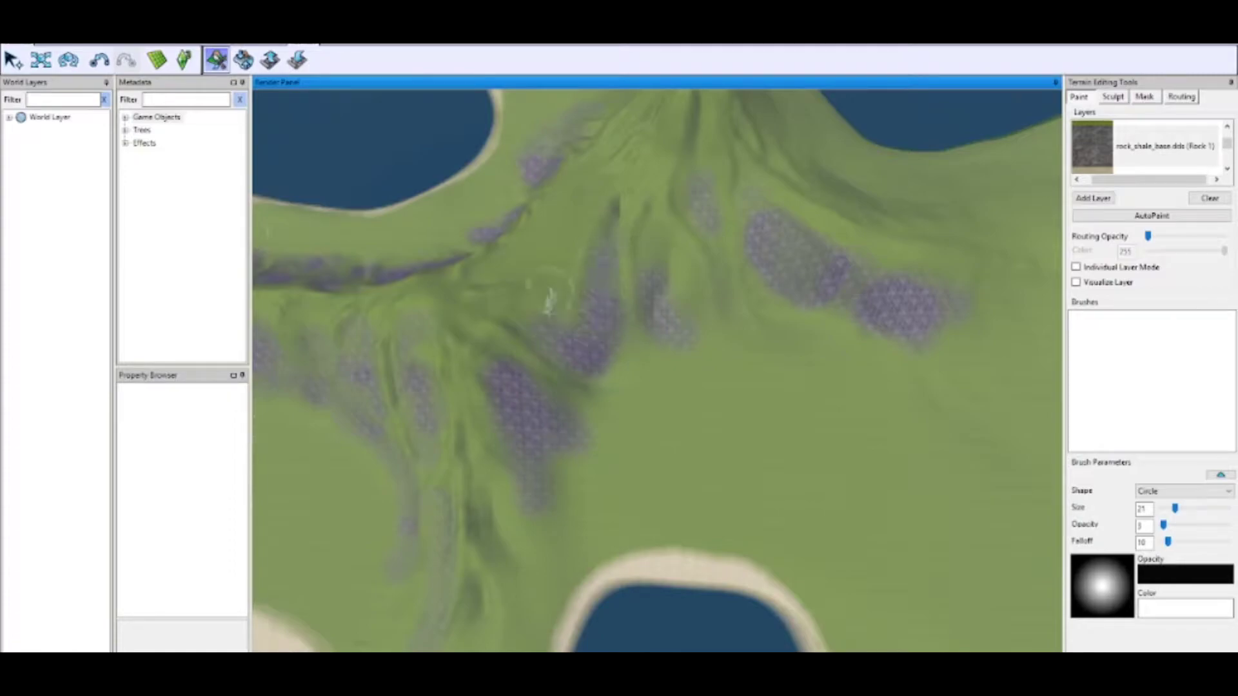
- Paint Rock 1 shale patches on the mountain's upper slopes with a size 21 brush at opacity 22 and at a fainter opacity
left_click_drag(1163, 525, 1176, 526)
left_click_drag(553, 223, 572, 280)
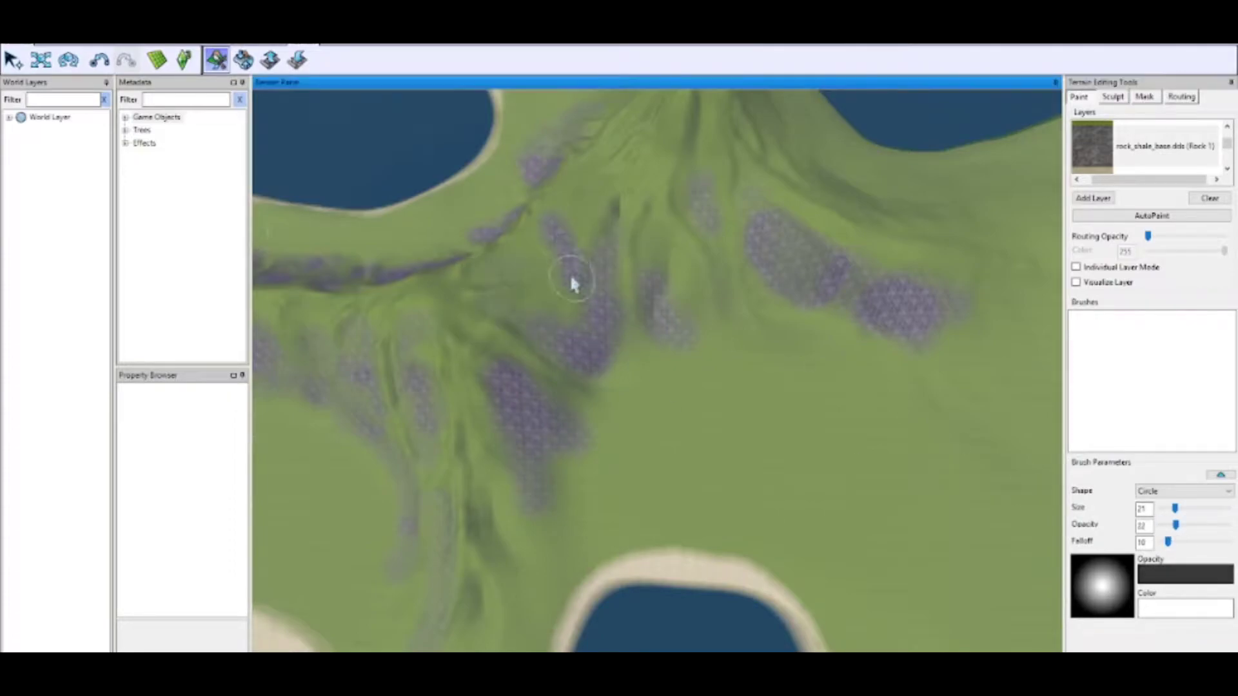
left_click_drag(1174, 526, 1163, 526)
left_click_drag(645, 162, 598, 198)
- Set the brush opacity to 12 and paint more shale between the mountain's spurs and down its lower flank
left_click_drag(1163, 526, 1169, 526)
left_click_drag(652, 240, 654, 280)
scroll(664, 181, "down", 1)
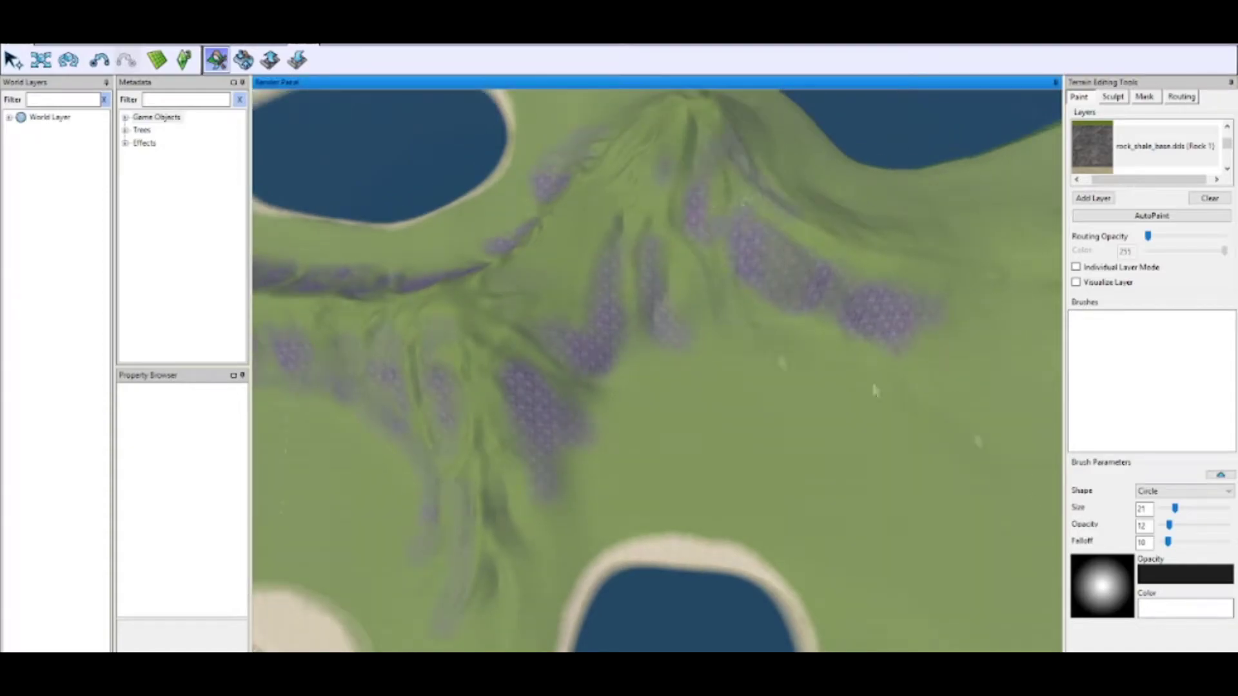
left_click_drag(495, 576, 502, 625)
scroll(572, 307, "down", 1)
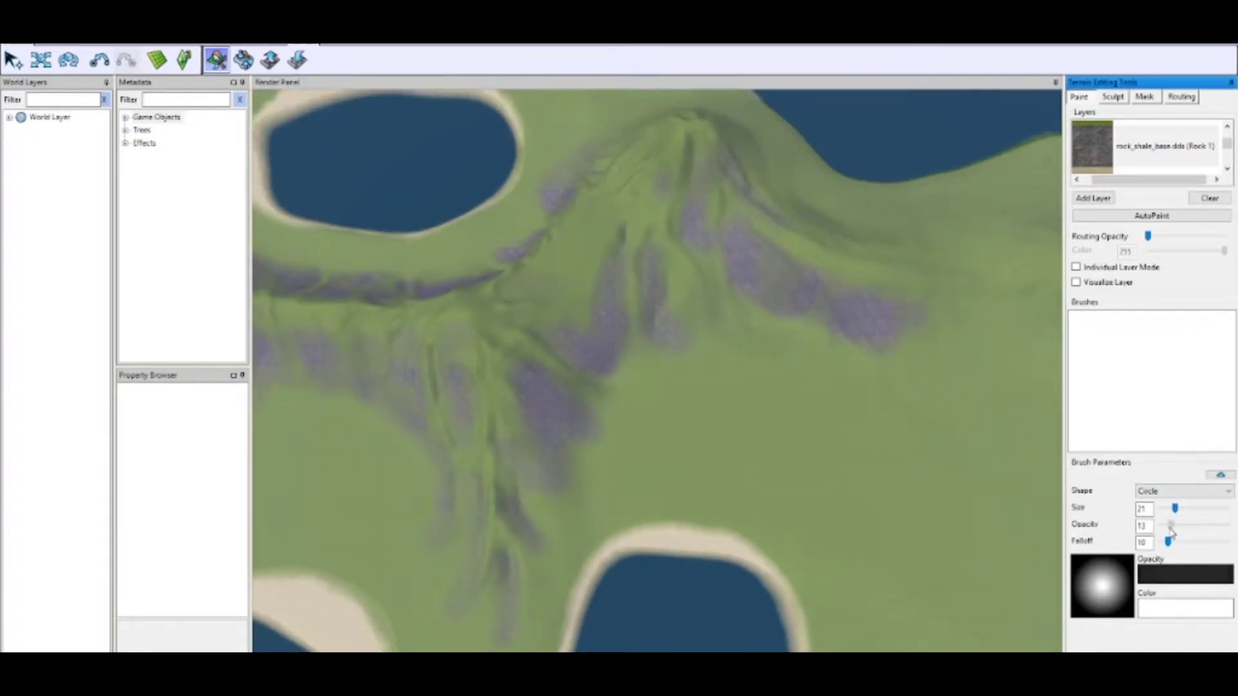
- Blend softer shale across the mountain slopes and the adjoining coastal ridge with brush size 36 and opacity 8
left_click_drag(1169, 525, 1166, 526)
left_click_drag(1174, 509, 1185, 509)
left_click_drag(516, 285, 522, 298)
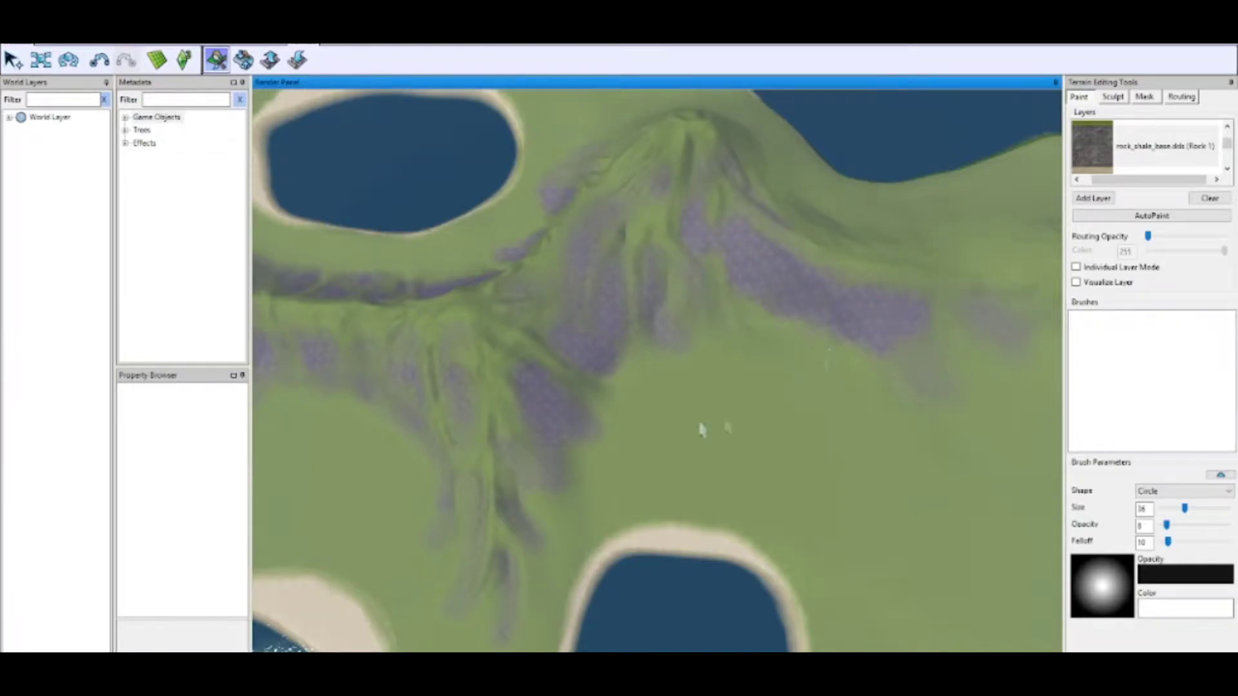
scroll(701, 429, "down", 1)
middle_click_drag(365, 381, 879, 351)
right_click_drag(879, 351, 712, 349)
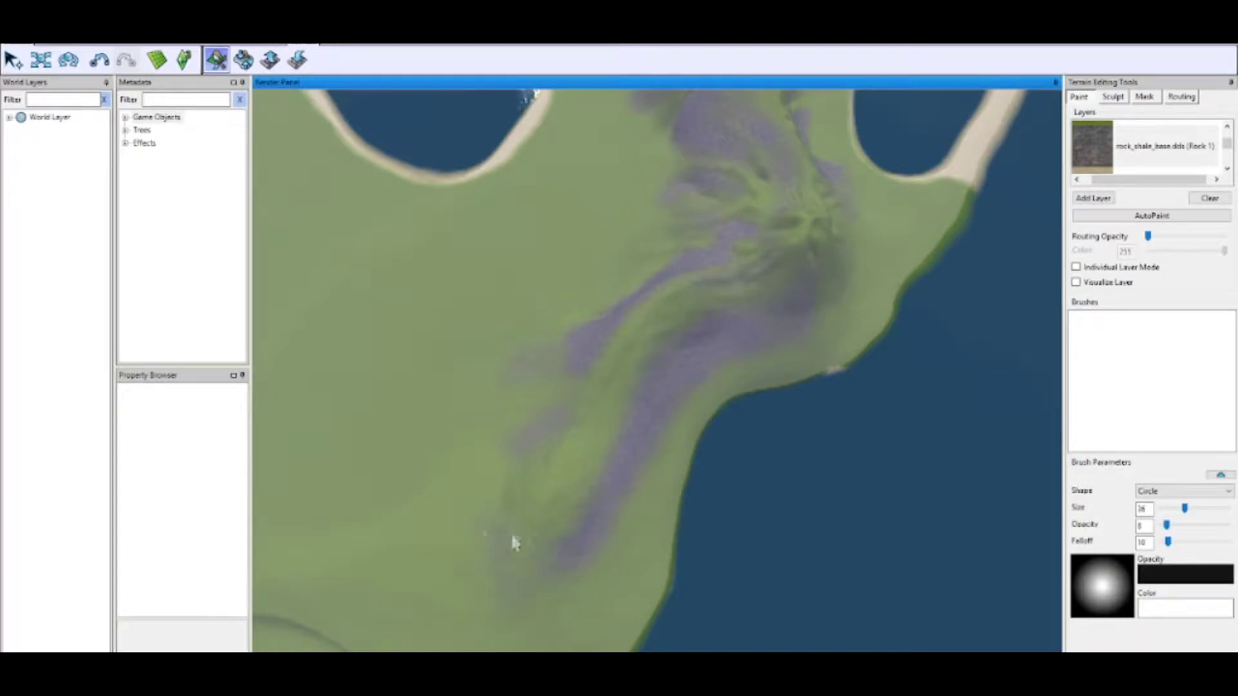
- Sculpt a narrow crest along the coastal ridge with Hill - Gentle at size 6, strength 70 and falloff 100
left_click(1113, 97)
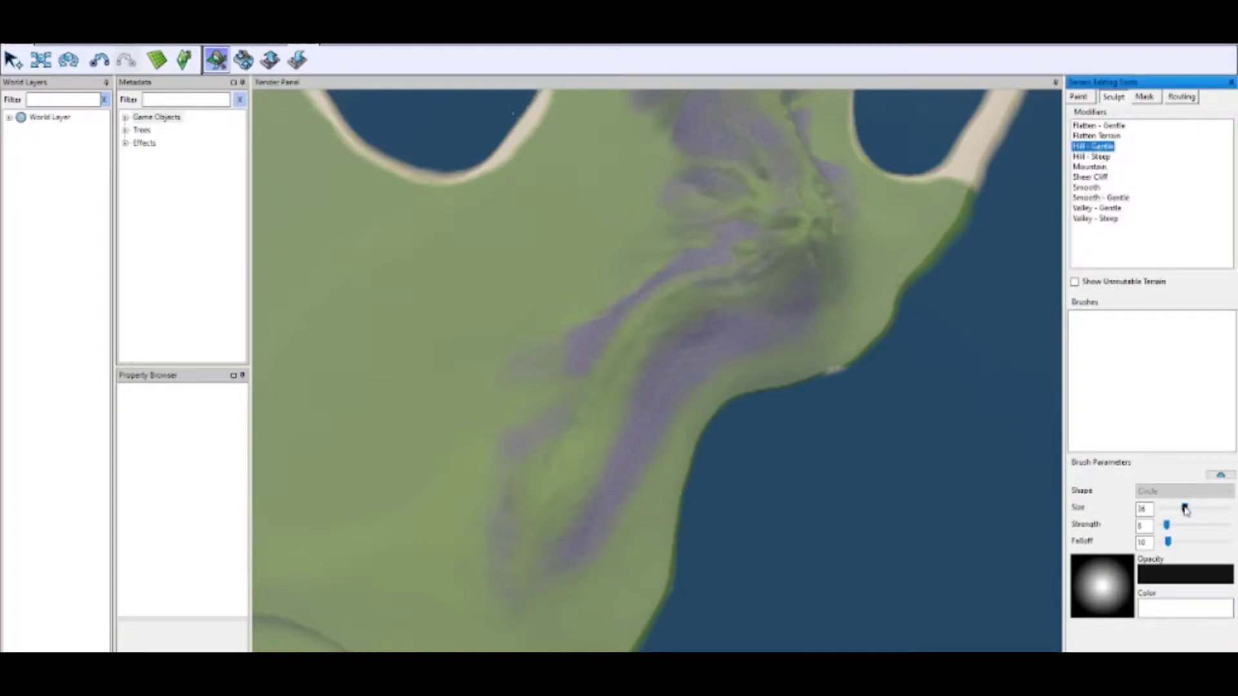
left_click(655, 309)
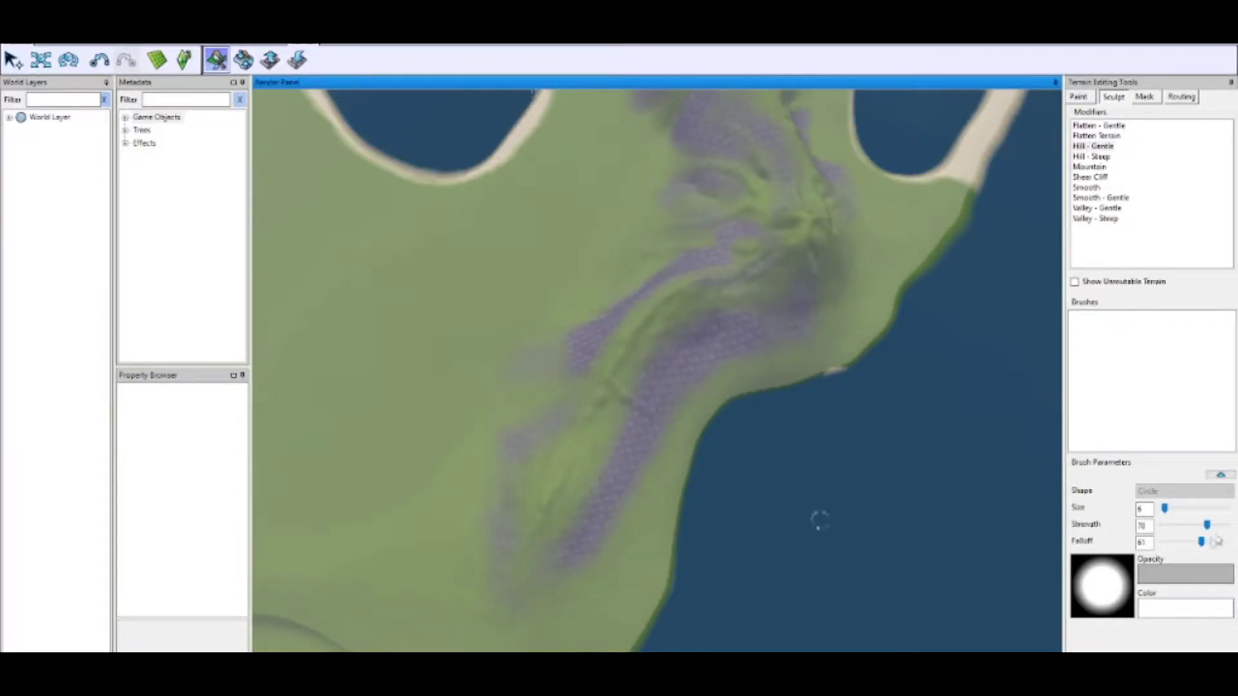
left_click_drag(1216, 541, 1228, 542)
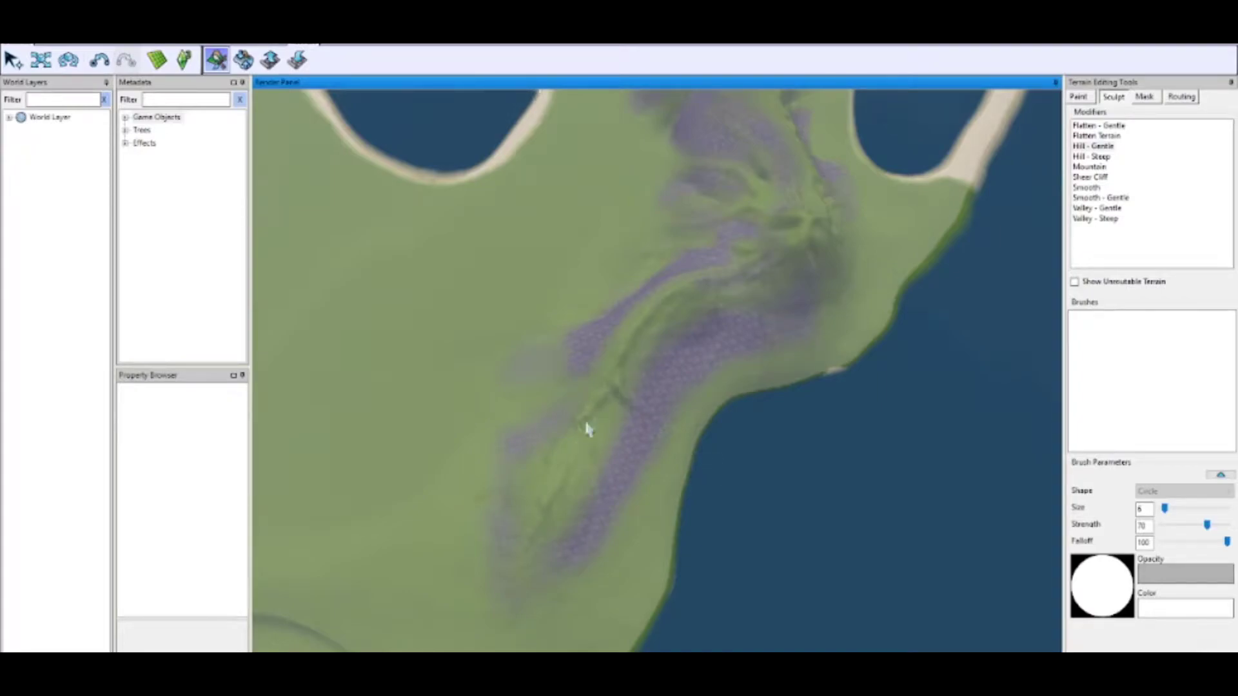
- Paint a thin strip of Lawn grass through the shale on the ridge's seaward slope with size 6, opacity 70 and falloff 19
left_click(1078, 97)
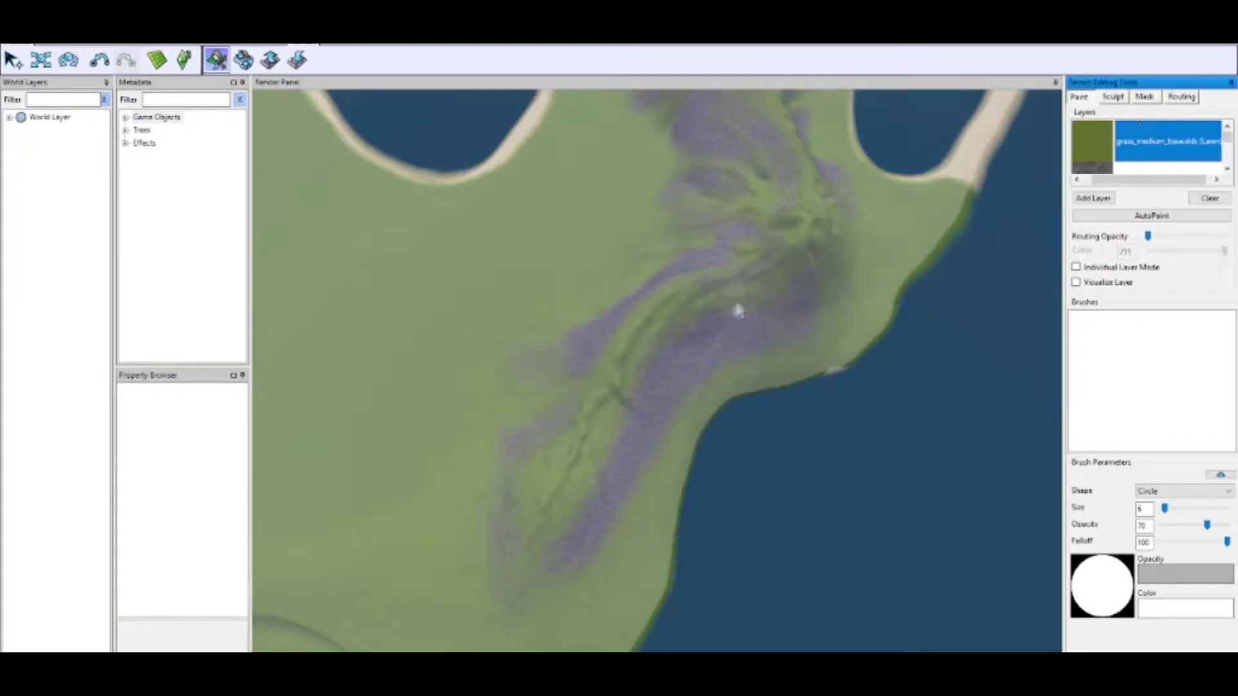
left_click_drag(700, 322, 709, 380)
key("ctrl+z")
left_click_drag(1228, 542, 1173, 543)
left_click_drag(701, 337, 701, 380)
scroll(704, 316, "up", 3)
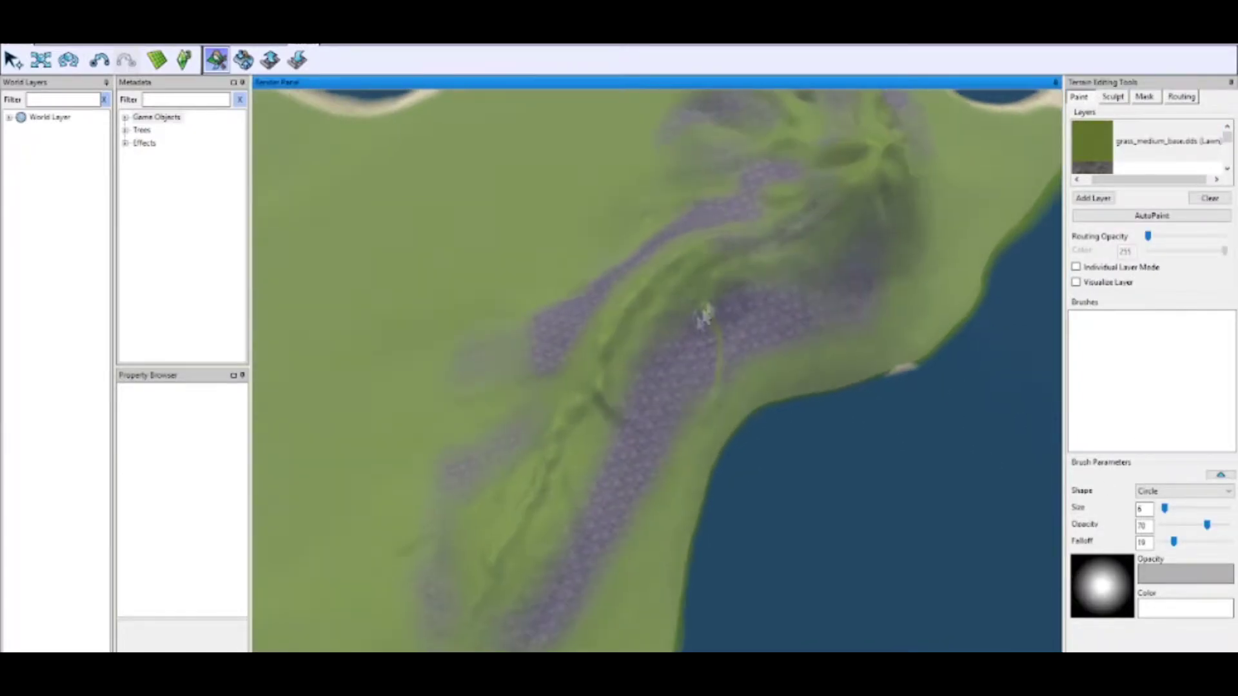
- Break up the shale on both sides of the ridge with grass gaps using brush size 38, opacity 25 and falloff 16
mouse_move(1207, 525)
left_mouse_down()
mouse_move(1178, 525)
mouse_move(1186, 508)
left_mouse_up()
scroll(480, 635, "down", 1)
left_click_drag(695, 328, 670, 277)
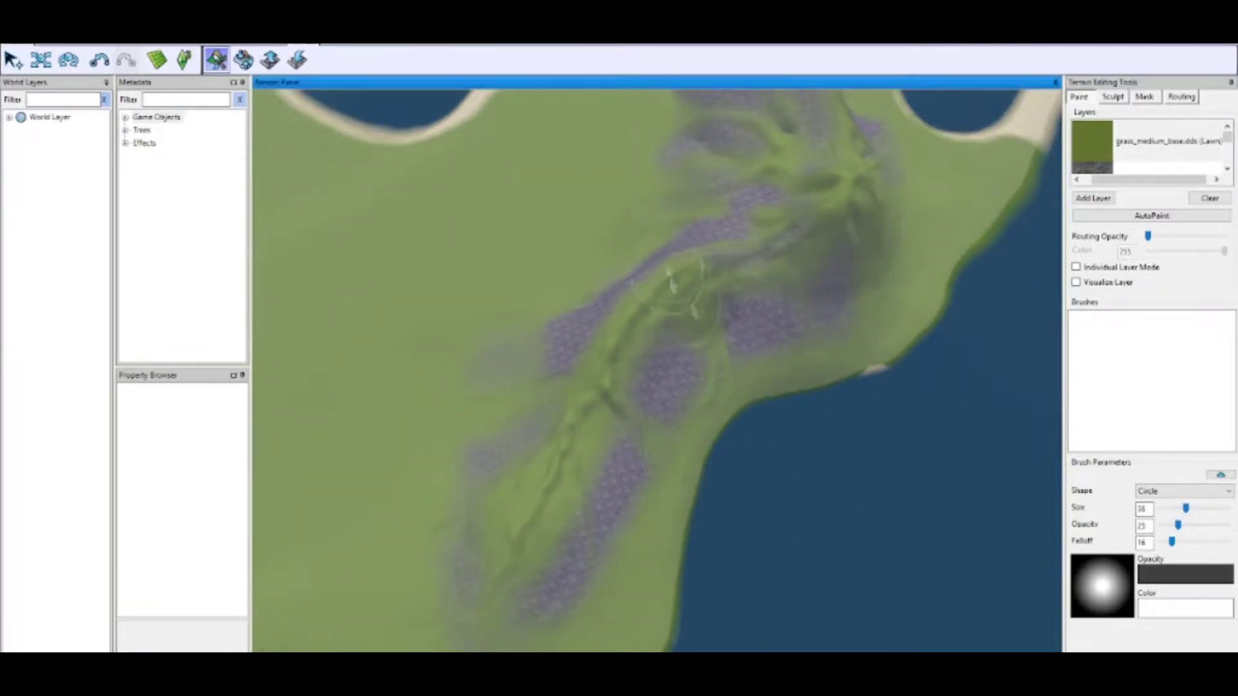
right_click_drag(521, 570, 541, 648)
middle_click_drag(848, 303, 911, 525)
right_click_drag(911, 525, 831, 271)
left_click_drag(474, 257, 476, 312)
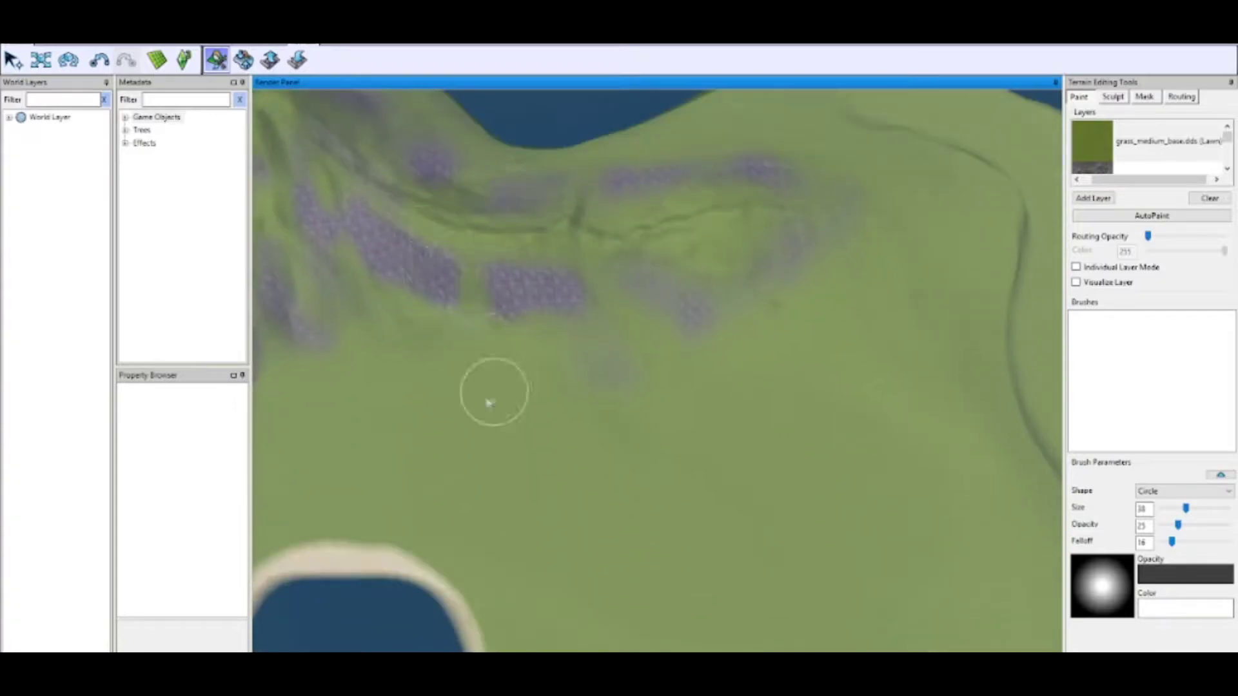
- Reduce the brush opacity to 10 and softly blend grass into the edges of the mountain's shale patches
left_click_drag(1178, 525, 1161, 524)
scroll(616, 359, "down", 2)
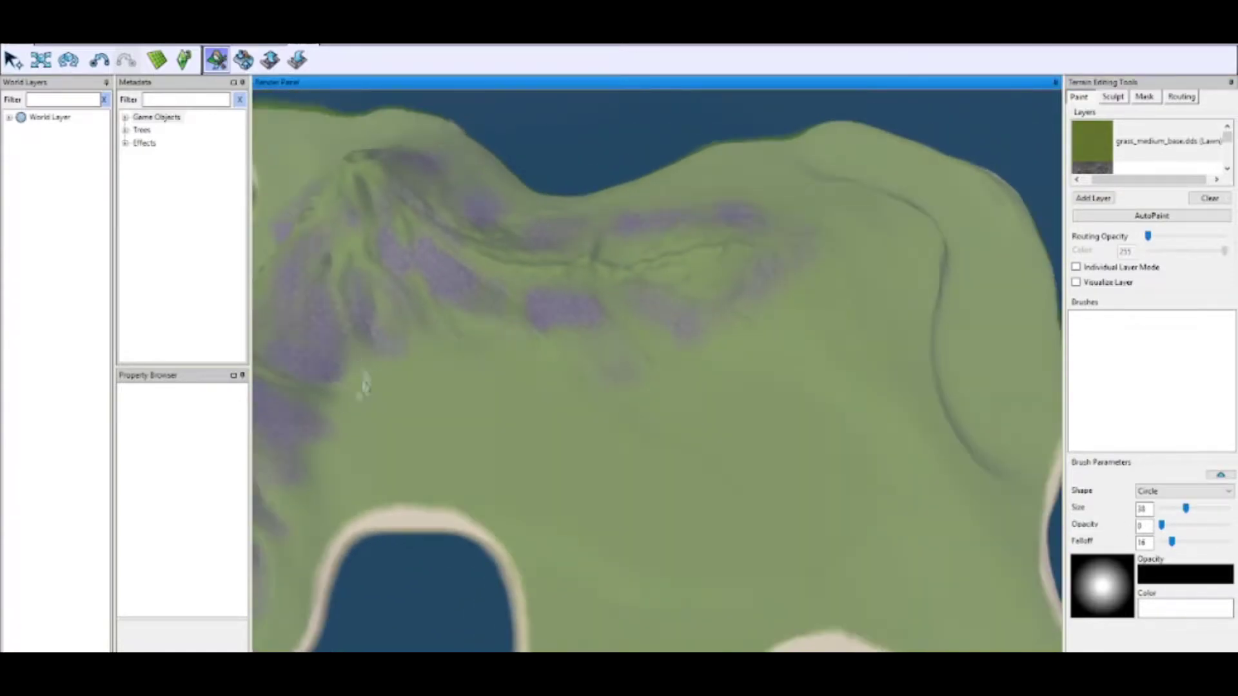
right_click_drag(362, 391, 155, 428)
scroll(520, 367, "up", 3)
left_click_drag(1161, 524, 1167, 524)
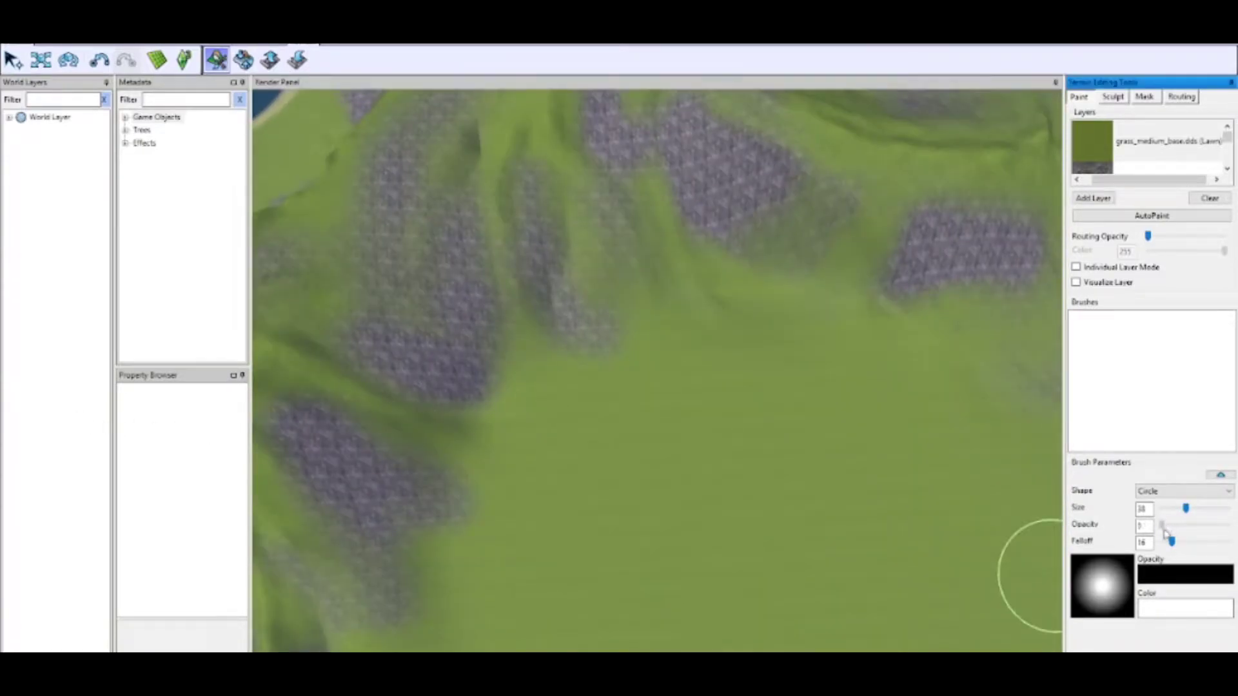
scroll(464, 485, "down", 4)
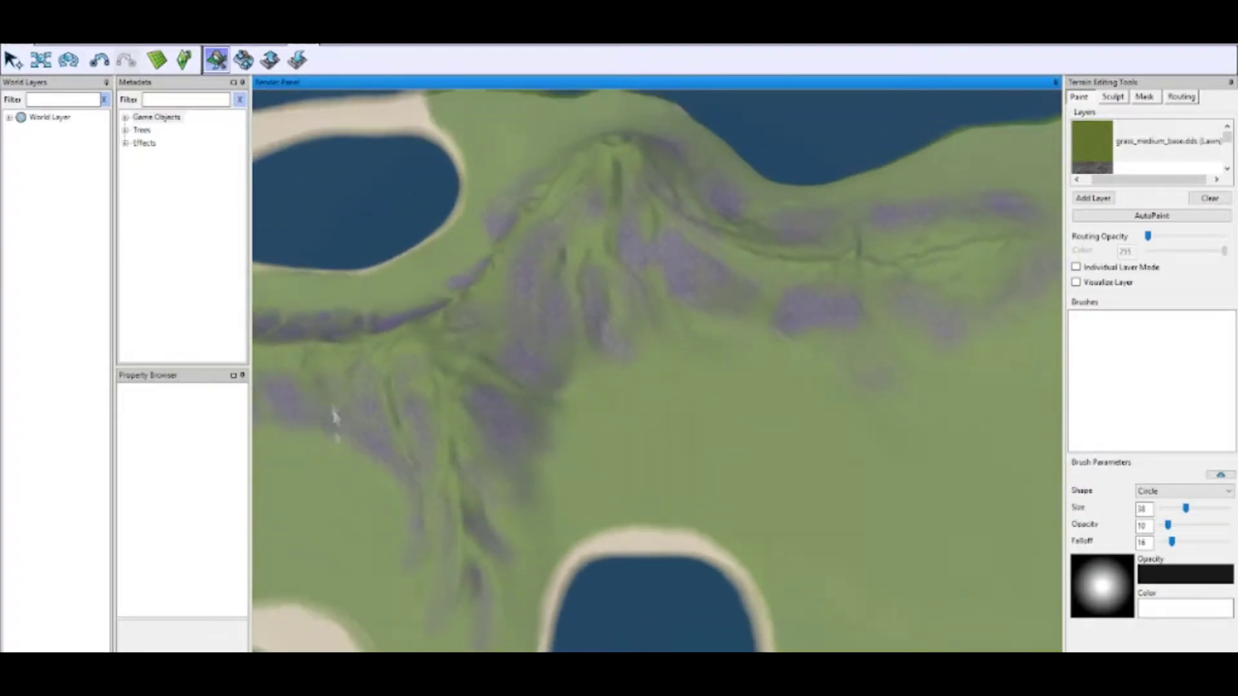
- Flatten out the winding ridge and shoreline on the headland with the Smooth modifier at size 38 and strength 10
scroll(895, 478, "down", 2)
scroll(893, 487, "down", 3)
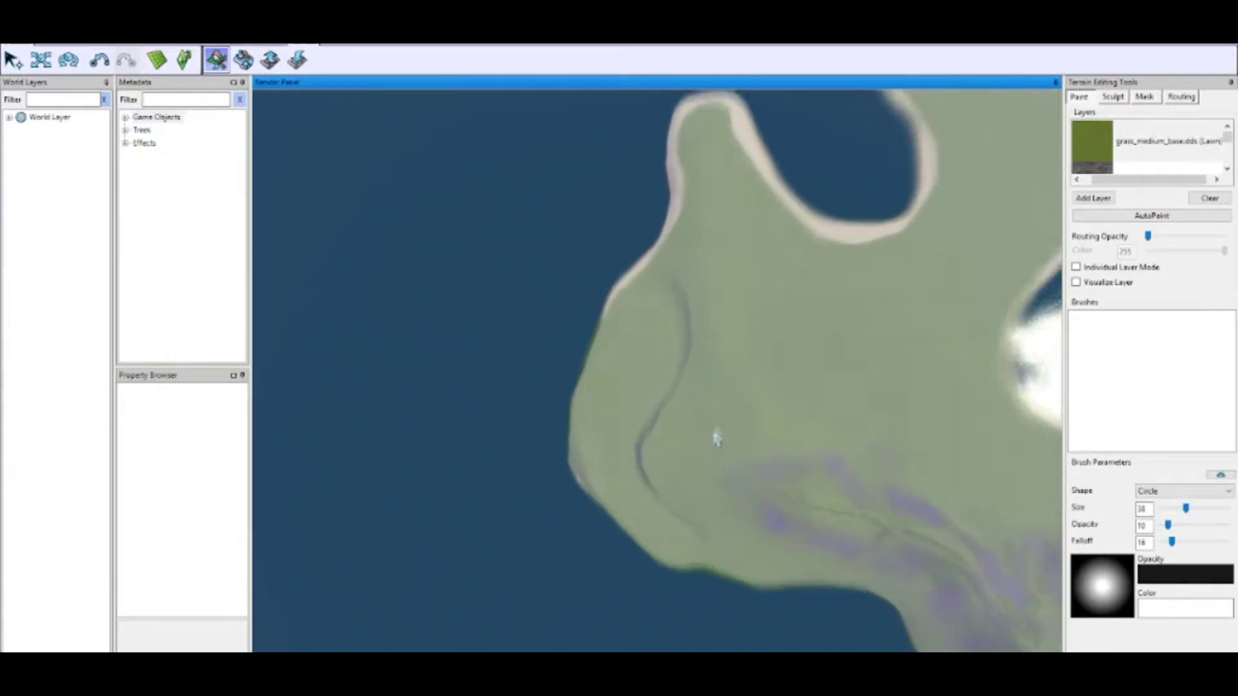
scroll(763, 376, "up", 5)
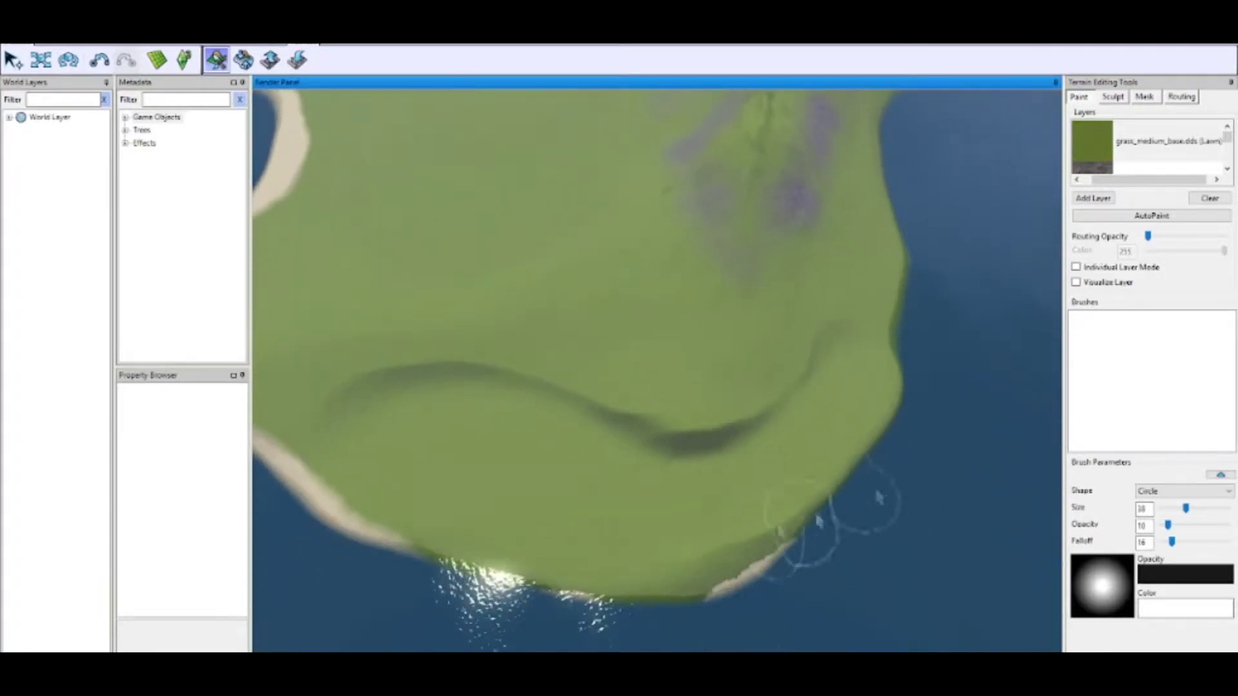
left_click(1112, 96)
mouse_move(773, 451)
left_mouse_down()
mouse_move(677, 534)
mouse_move(346, 387)
mouse_move(740, 567)
left_mouse_up()
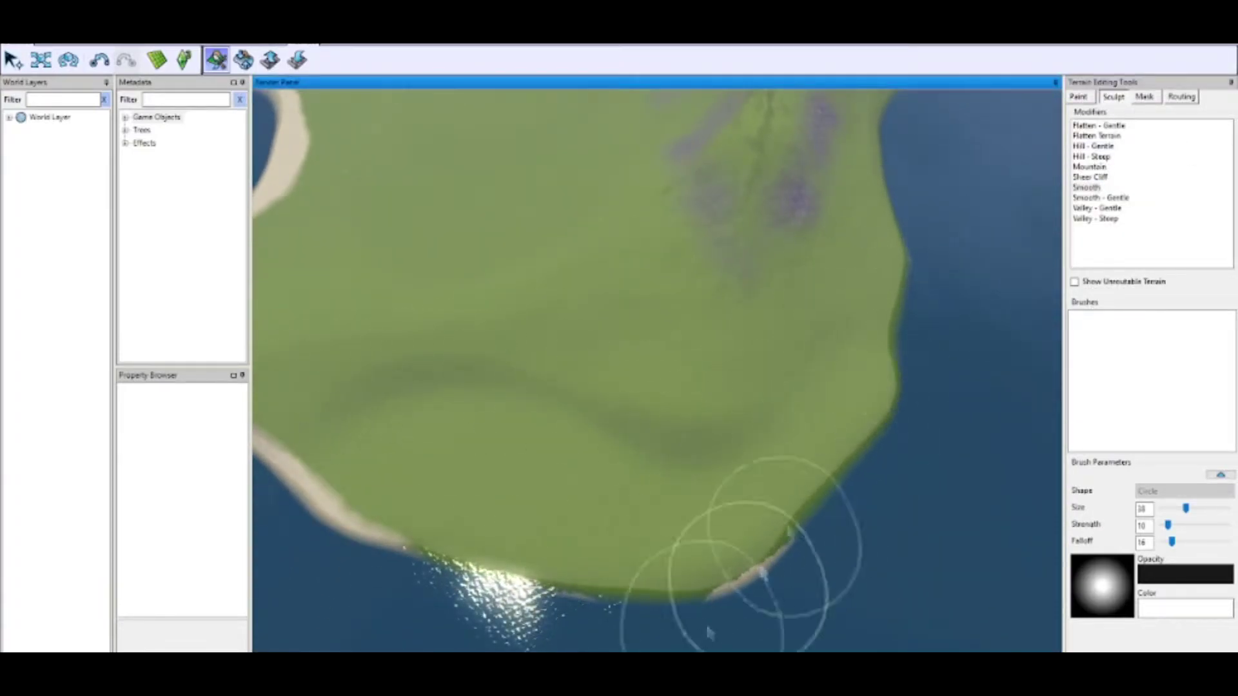
- Paint a Sand 1 beach along the headland's grassy shoreline with brush size 38 and opacity 10
left_click(1078, 96)
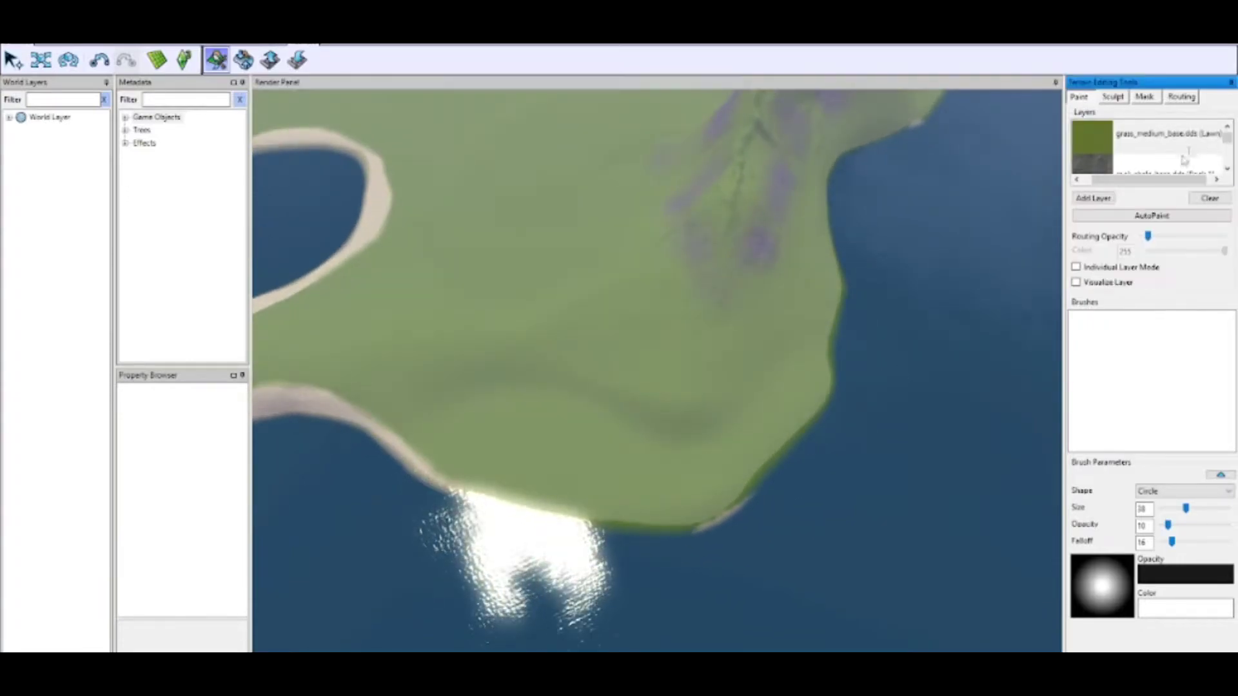
scroll(527, 514, "up", 3)
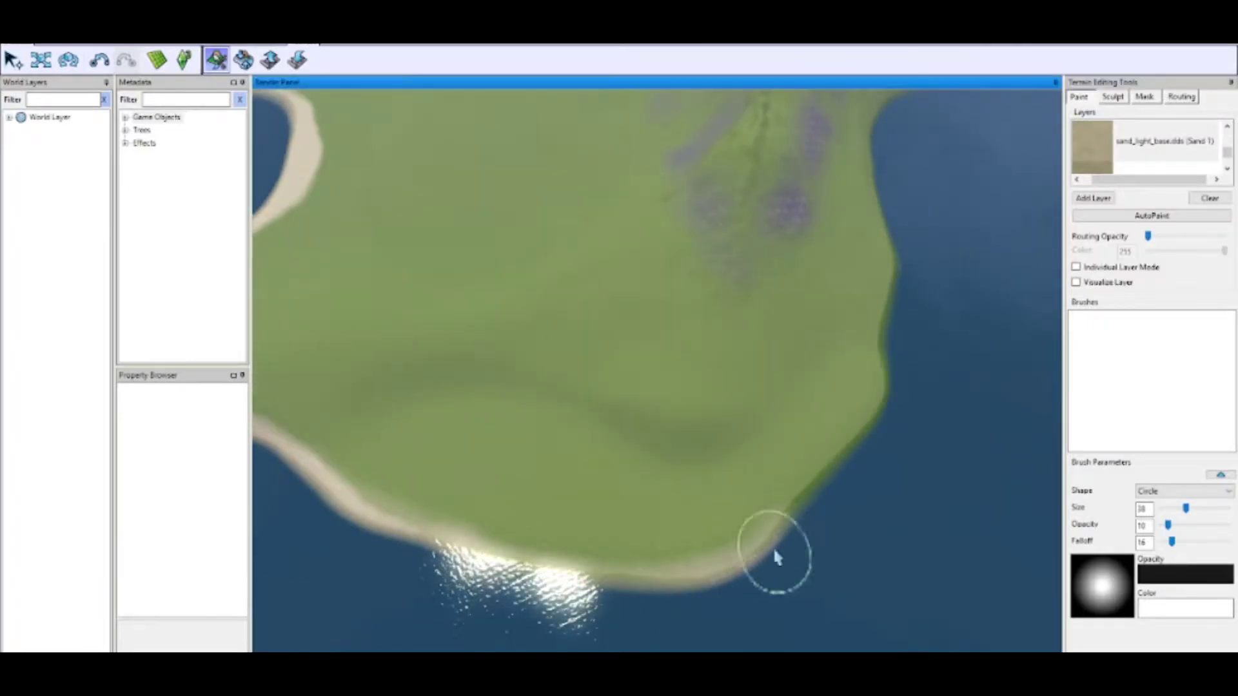
mouse_move(774, 552)
left_mouse_down()
mouse_move(911, 322)
mouse_move(912, 283)
left_mouse_up()
- Raise a broad mound along the neighbouring peninsula with the Mountain modifier at a higher strength
scroll(959, 328, "down", 5)
mouse_move(900, 345)
right_mouse_down()
mouse_move(625, 94)
mouse_move(859, 46)
mouse_move(806, 225)
right_mouse_up()
scroll(775, 341, "up", 4)
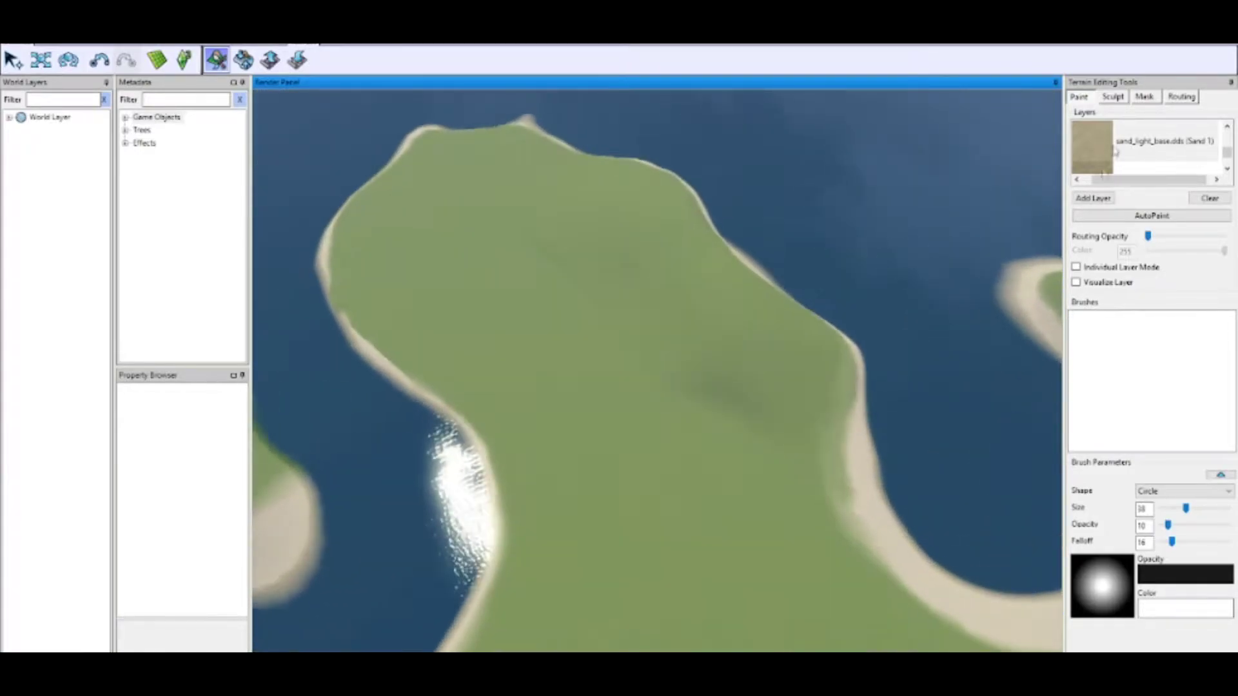
left_click(1113, 96)
left_click_drag(1168, 525, 1187, 526)
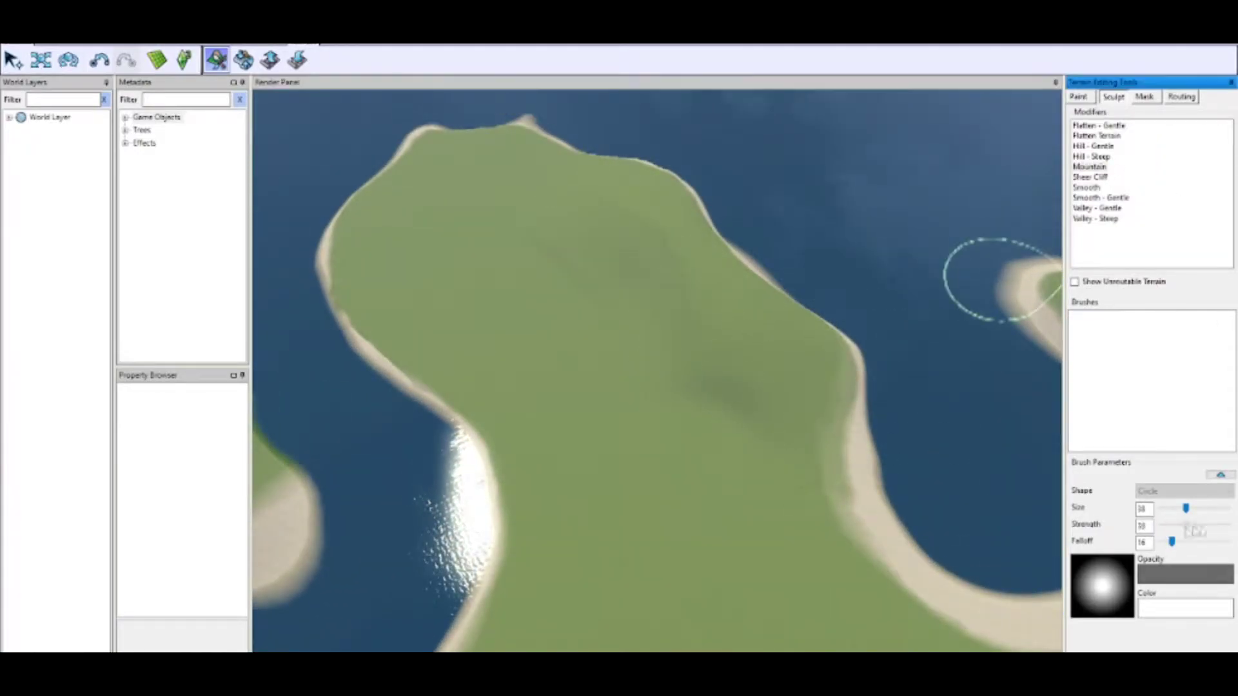
left_click_drag(491, 151, 712, 270)
scroll(746, 277, "up", 3)
- Undo the last stroke and try a narrow Hill - Steep ridge along the peninsula with size 3 and strength 79
key("ctrl+z")
left_click(1096, 156)
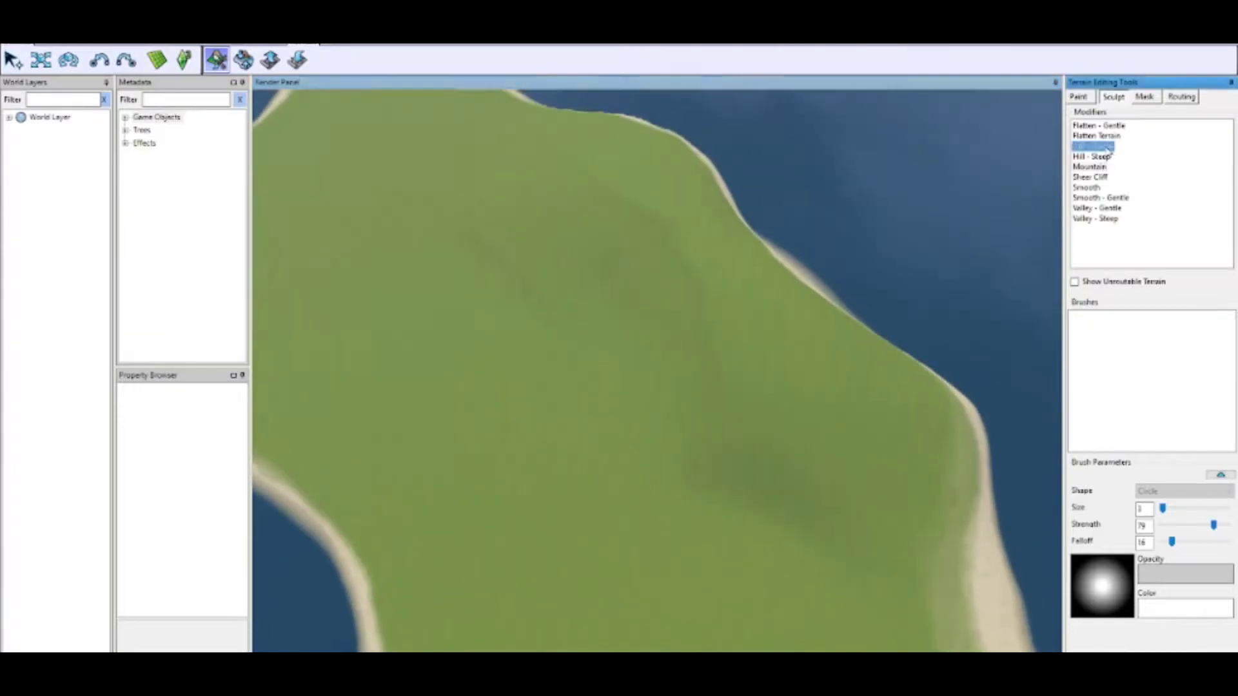
left_click_drag(587, 192, 838, 406)
scroll(896, 433, "down", 2)
key("ctrl+z")
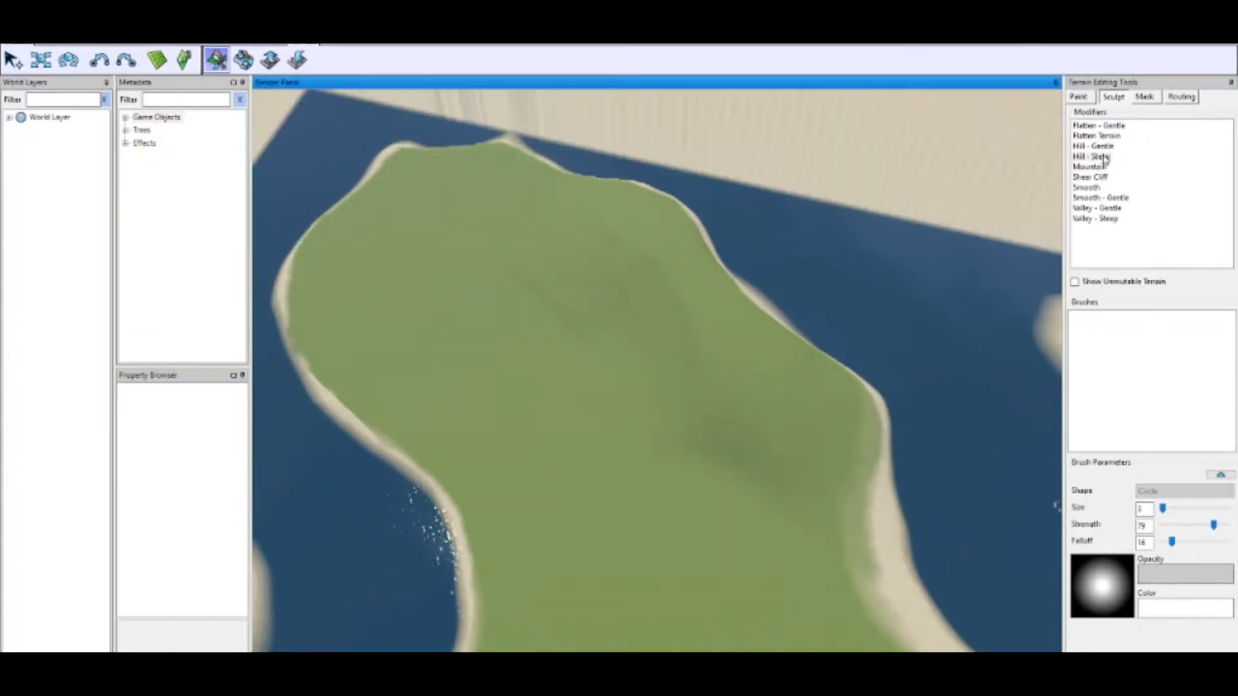
- Sculpt the peninsula's main ridge line with Hill - Gentle at size 9 and strength 79
left_click(1101, 149)
left_click_drag(1162, 508, 1167, 515)
left_click_drag(523, 213, 692, 319)
middle_click_drag(721, 342, 753, 246)
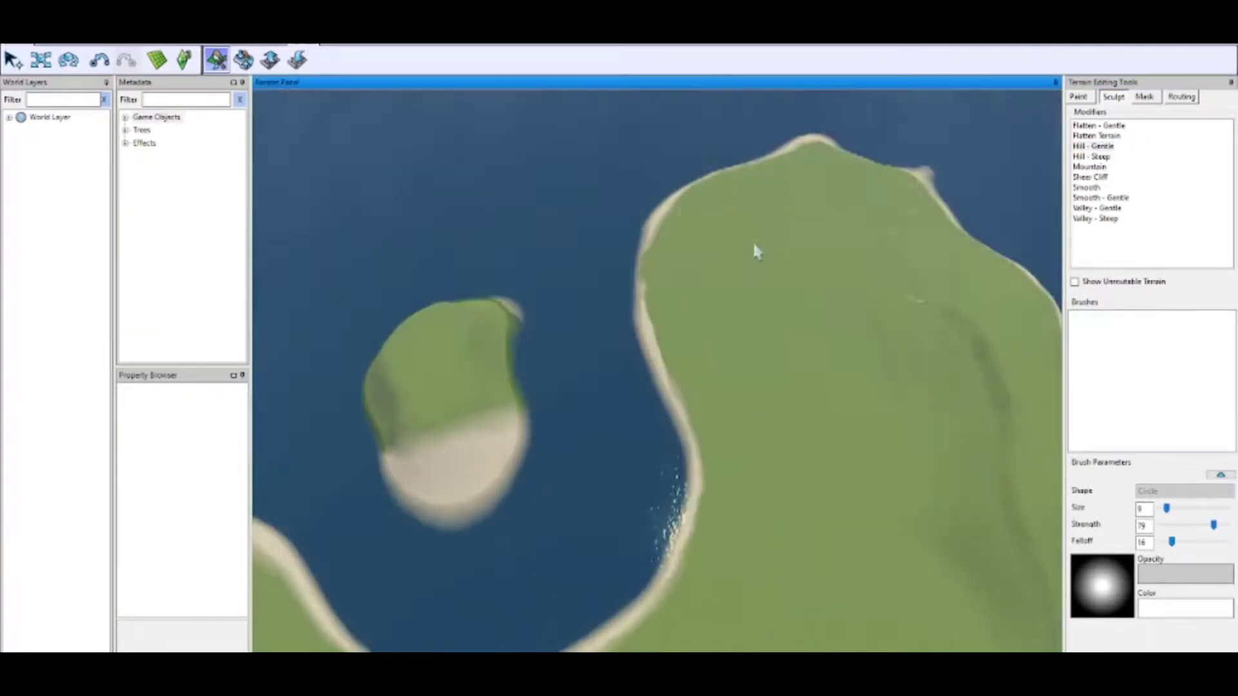
right_click_drag(753, 247, 905, 392)
- Add side spurs branching off the peninsula's main ridge near its lower end and its upper end
left_click_drag(603, 430, 756, 469)
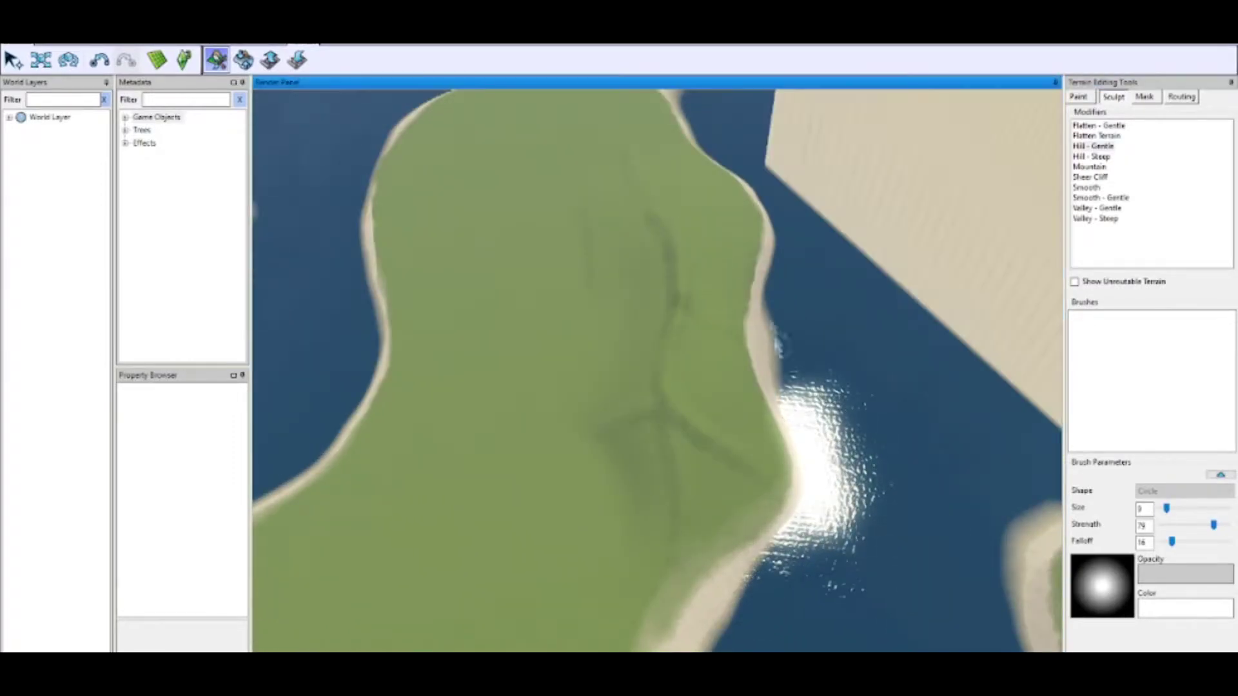
left_click_drag(665, 230, 592, 256)
left_click_drag(643, 188, 557, 175)
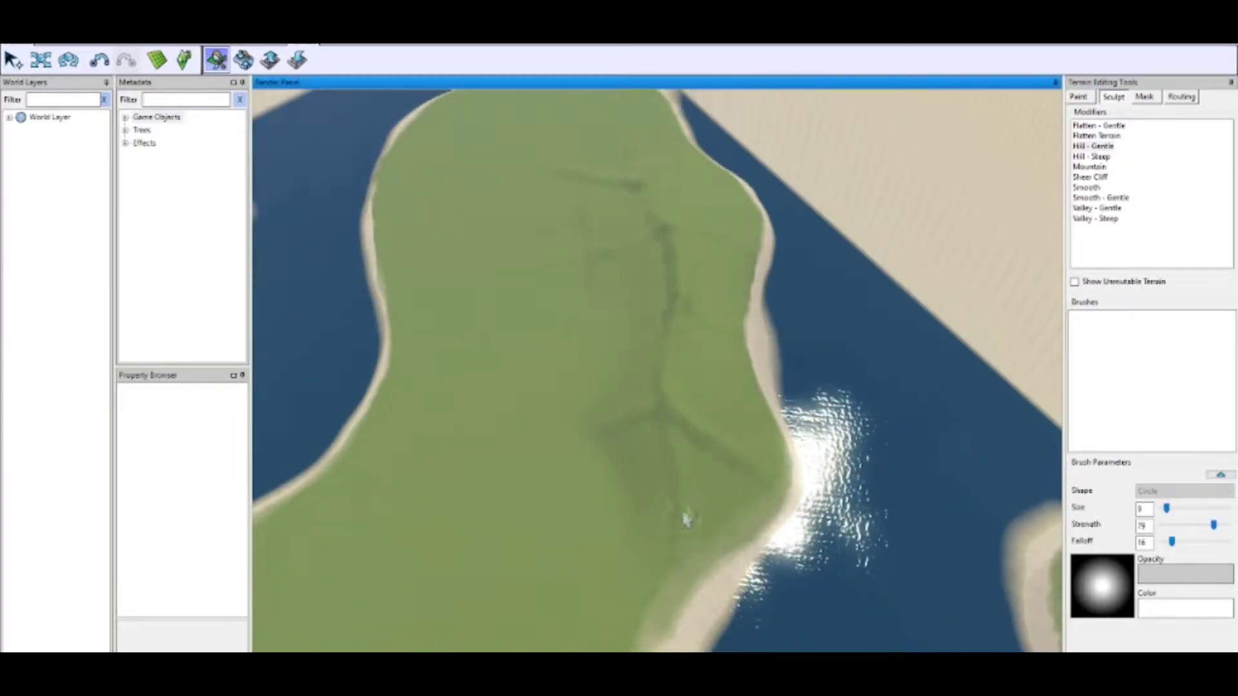
- Reduce the brush size to 4 and sharpen the ridge crest and a spur on its coastal side
left_click_drag(1167, 514, 1164, 513)
mouse_move(667, 348)
left_mouse_down()
mouse_move(675, 267)
mouse_move(659, 435)
left_mouse_up()
left_click_drag(686, 276, 741, 301)
scroll(769, 292, "down", 1)
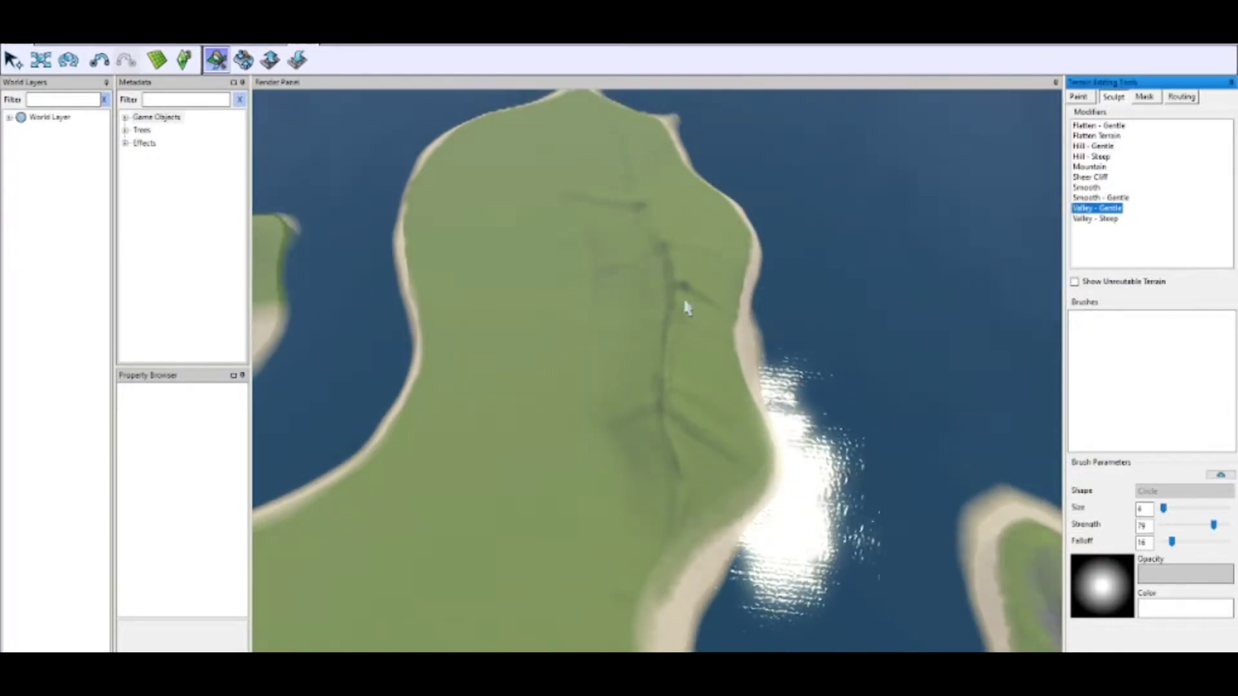
- Carve gullies beside the ridge with Valley - Gentle at size 4 and strength 79, and more at size 8 and strength 29
left_click_drag(674, 419, 738, 461)
left_click_drag(665, 242, 675, 258)
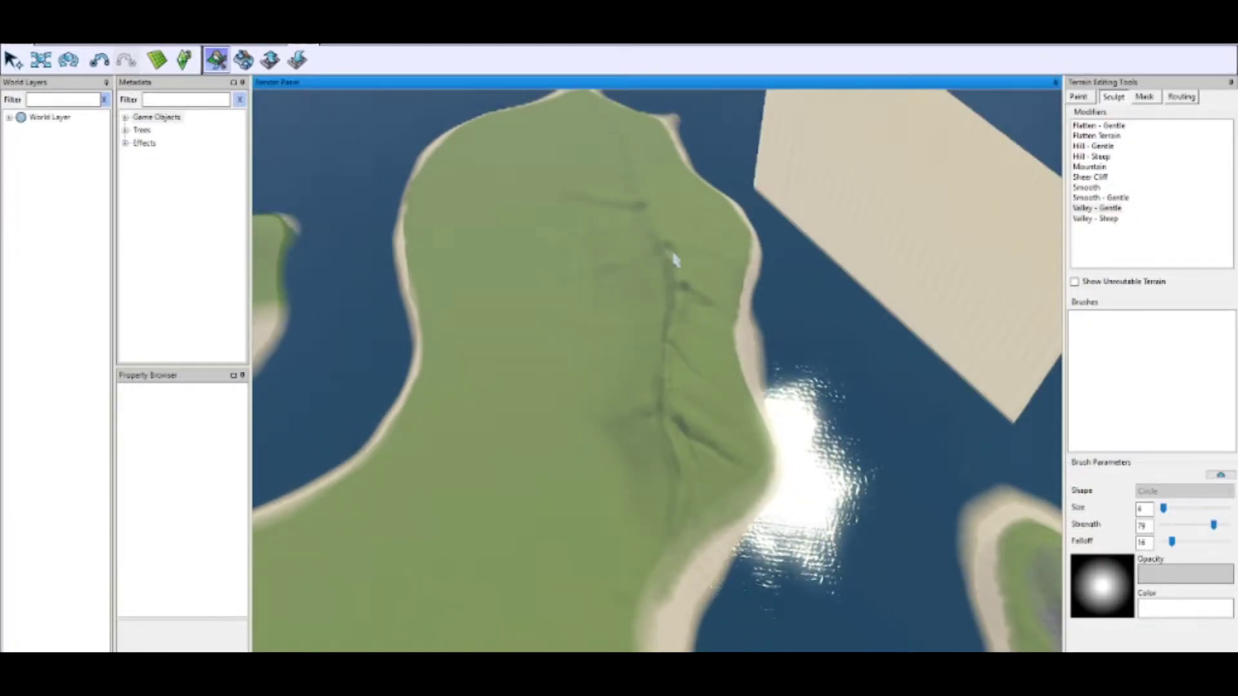
mouse_move(1163, 508)
left_mouse_down()
mouse_move(1180, 525)
mouse_move(1166, 509)
left_mouse_up()
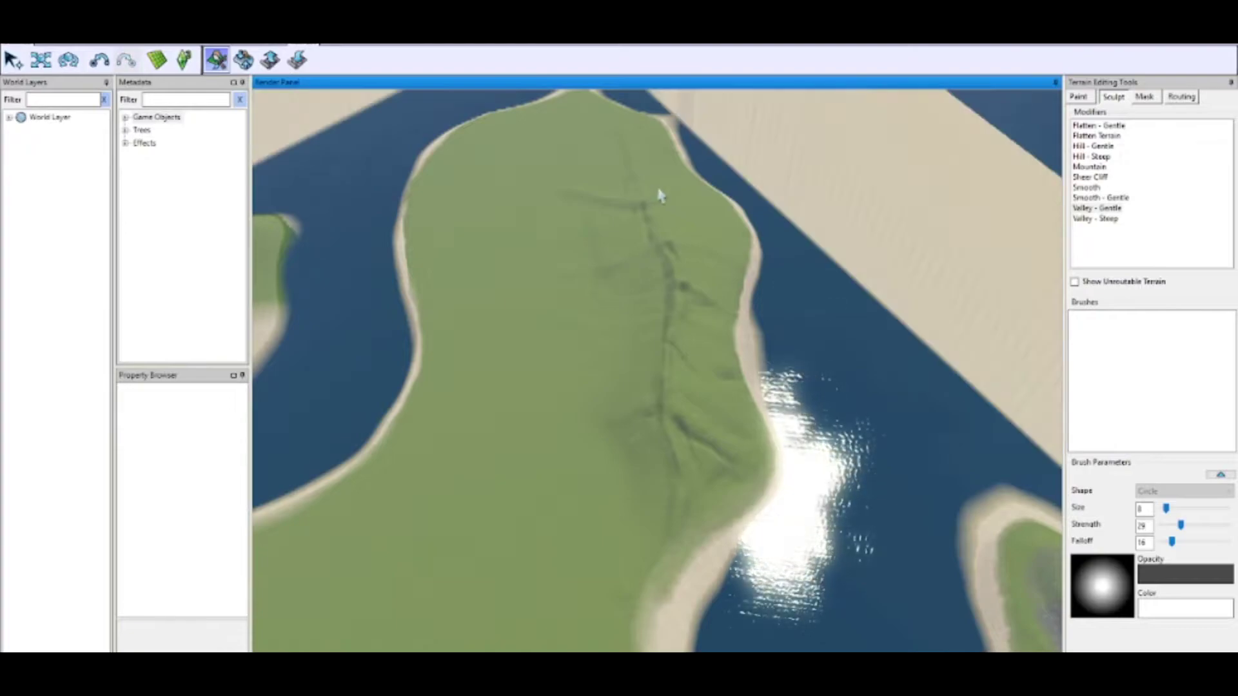
scroll(776, 290, "down", 3)
scroll(777, 336, "up", 3)
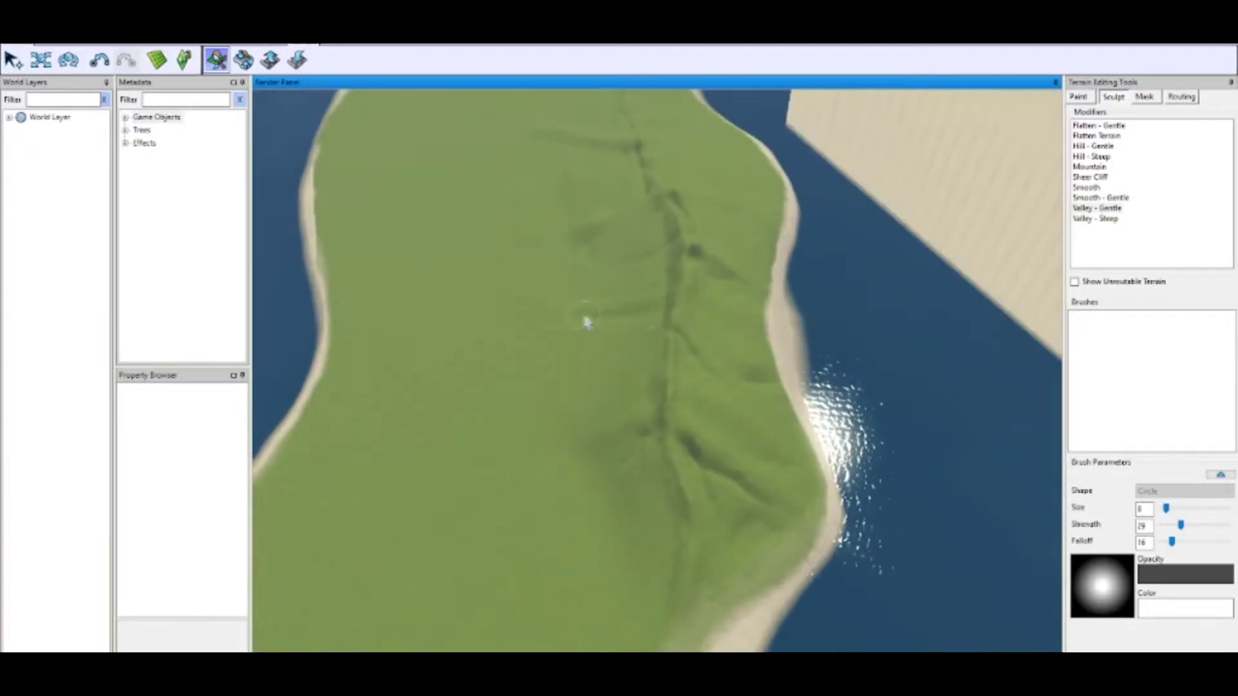
- Soften the whole peninsula ridge with Smooth - Gentle using brush size 42
right_click_drag(718, 545, 622, 233)
left_click(1101, 199)
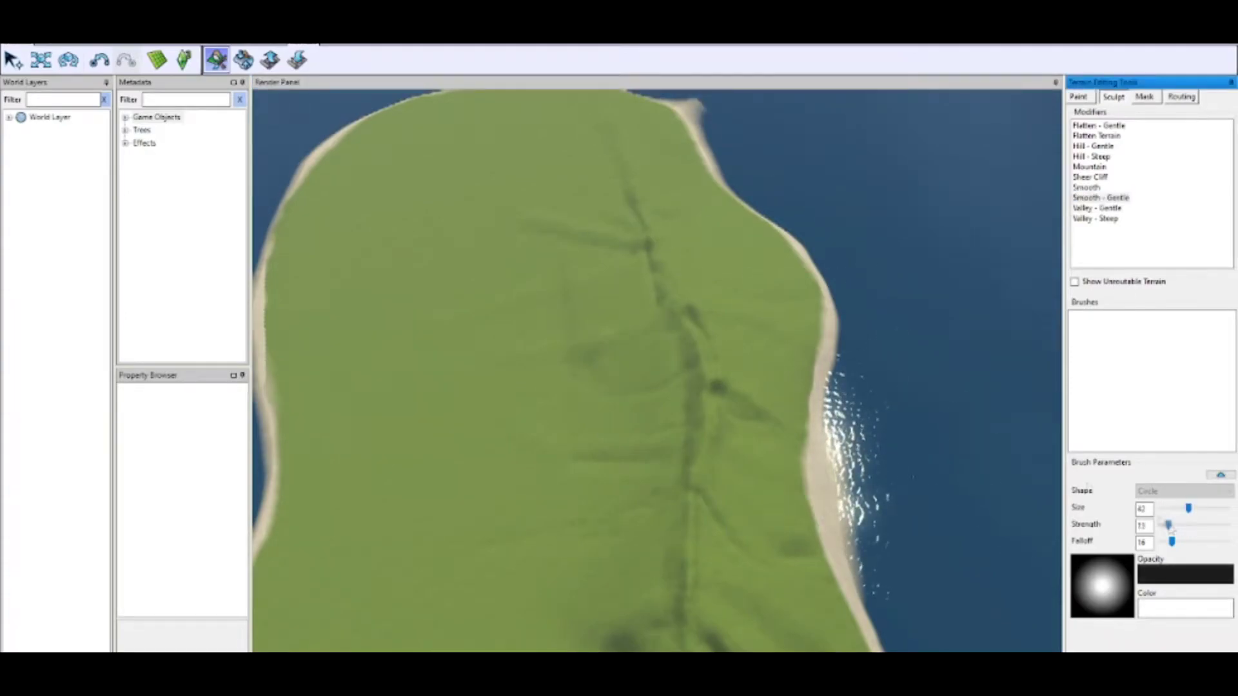
left_click_drag(645, 200, 696, 557)
- Set the smoothing brush to size 16 and strength 57 and soften the spurs at the ridge's lower end
right_click_drag(696, 451, 702, 619)
left_click_drag(1188, 509, 1171, 509)
left_click_drag(1168, 526, 1198, 526)
left_click_drag(635, 383, 728, 361)
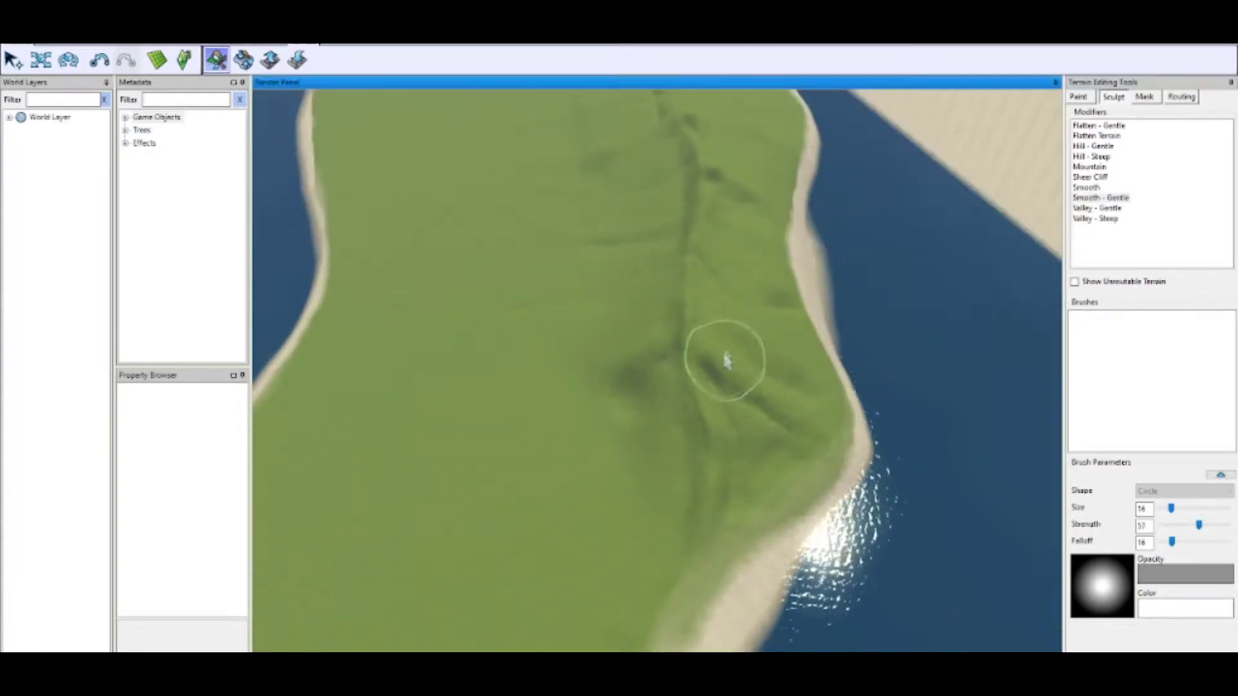
right_click_drag(727, 361, 815, 105)
scroll(831, 226, "down", 4)
scroll(710, 352, "up", 4)
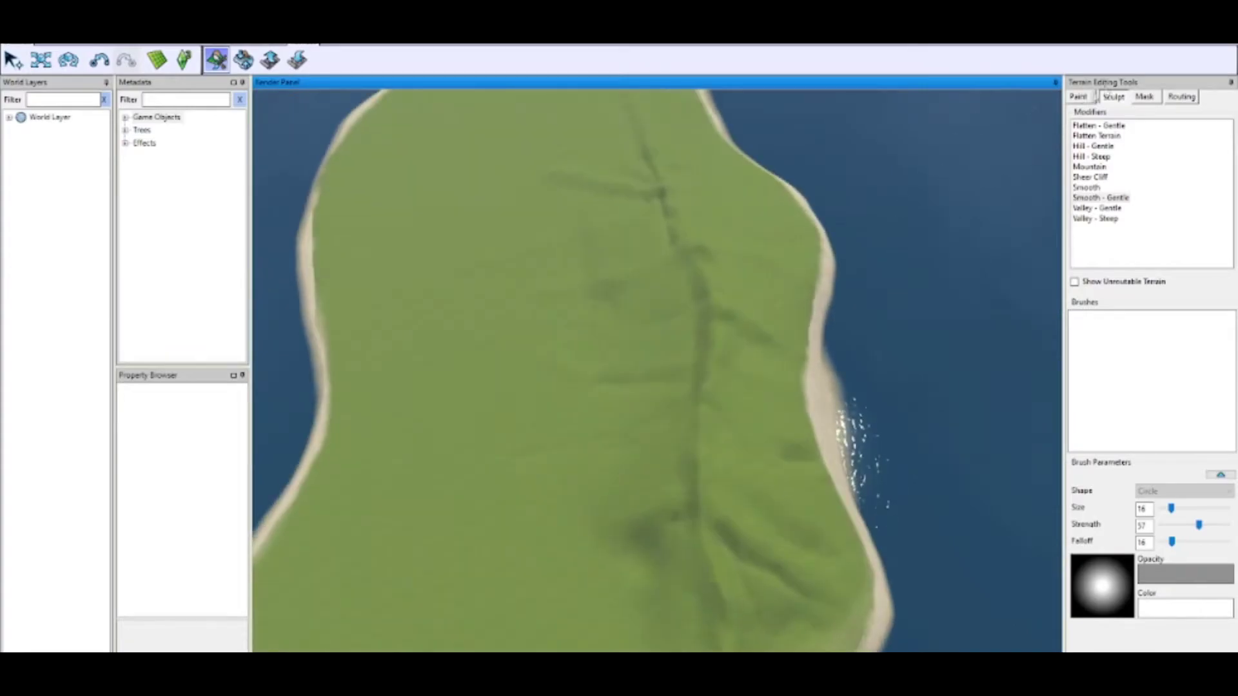
- Paint rock_shale_base onto the slopes beside the peninsula ridge with brush size 16 and opacity 8
left_click(1078, 97)
left_click(1154, 153)
left_click_drag(671, 279, 638, 288)
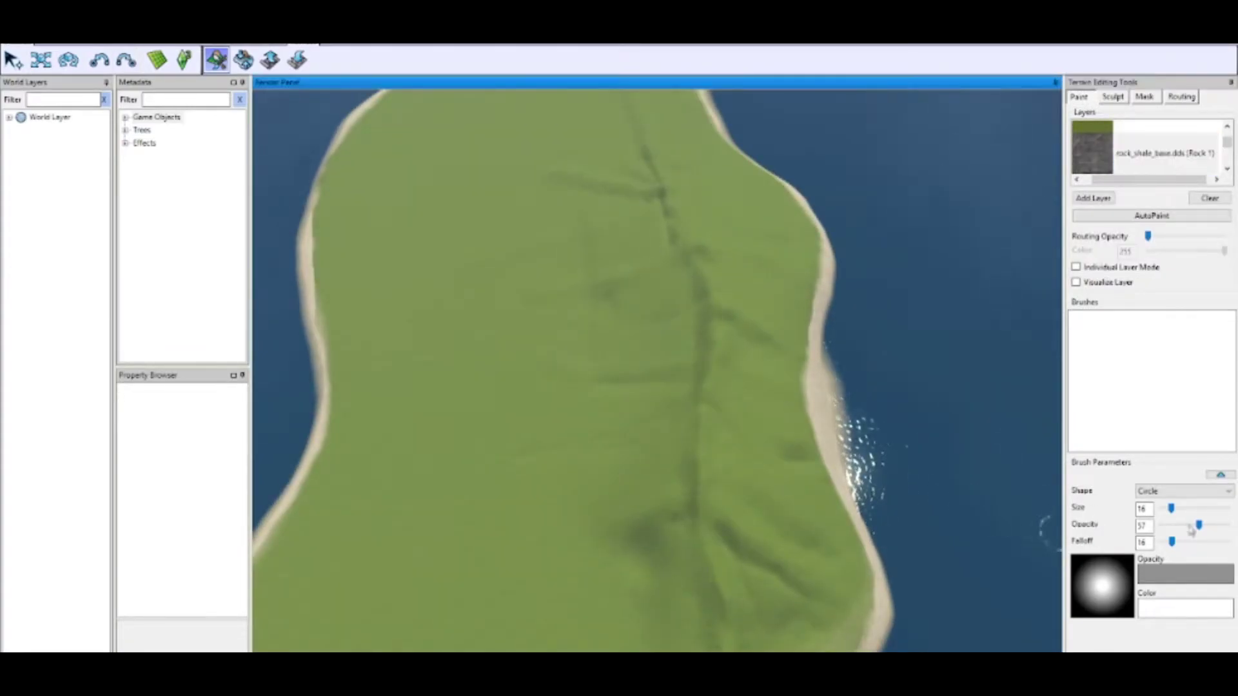
left_click_drag(1198, 525, 1166, 526)
left_click_drag(704, 331, 683, 369)
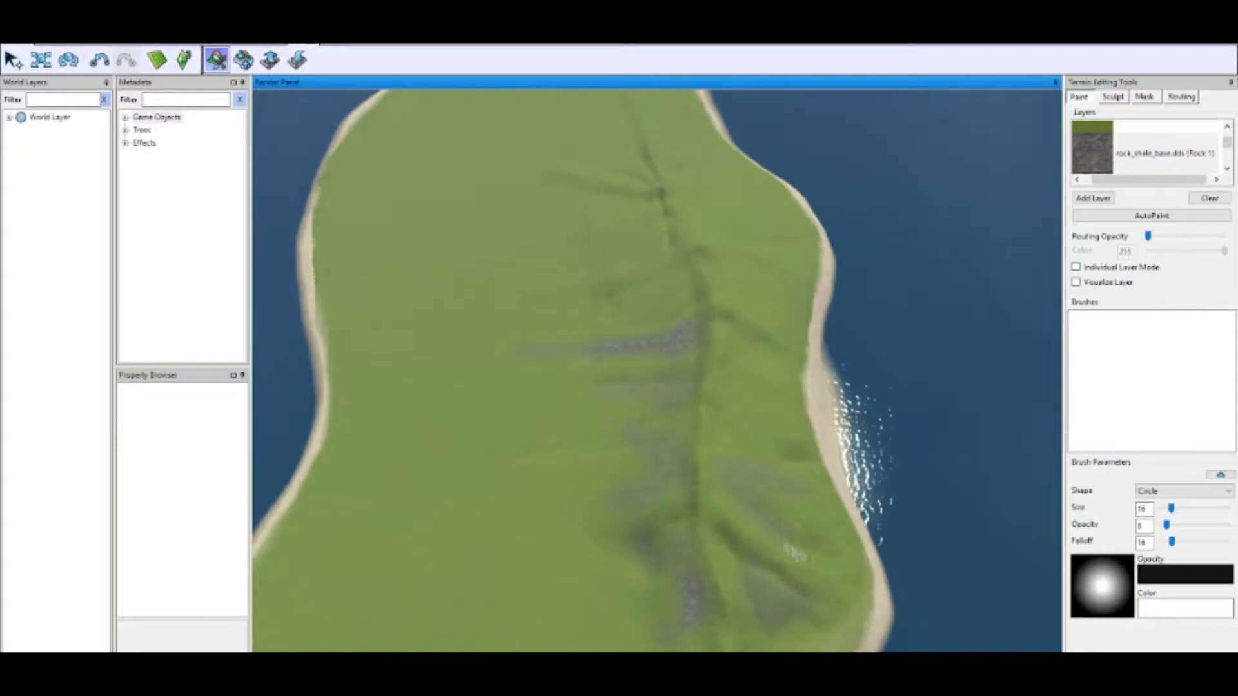
right_click_drag(797, 445, 761, 361)
left_click_drag(667, 382, 617, 404)
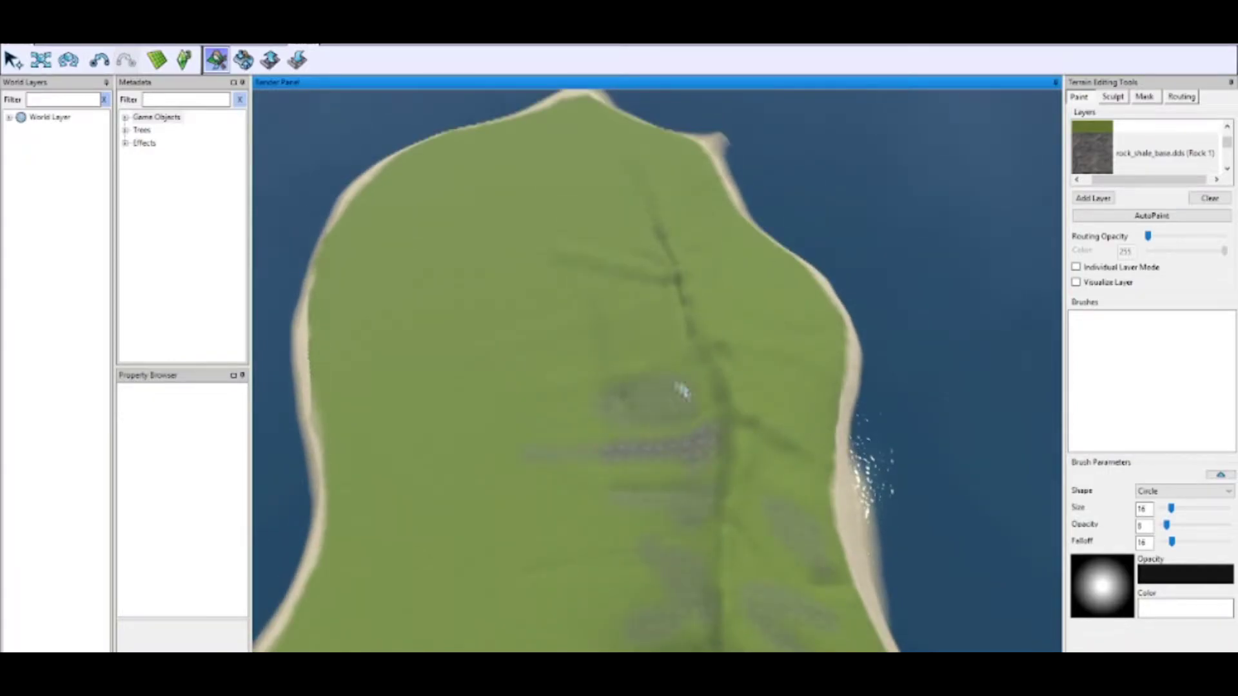
- Enlarge the brush to size 31 and paint more rock on the ridge's seaward slopes and lower end
left_click_drag(1171, 509, 1181, 509)
left_click_drag(813, 412, 761, 381)
left_click_drag(737, 308, 719, 322)
mouse_move(635, 129)
right_mouse_down()
mouse_move(632, 185)
mouse_move(740, 525)
right_mouse_up()
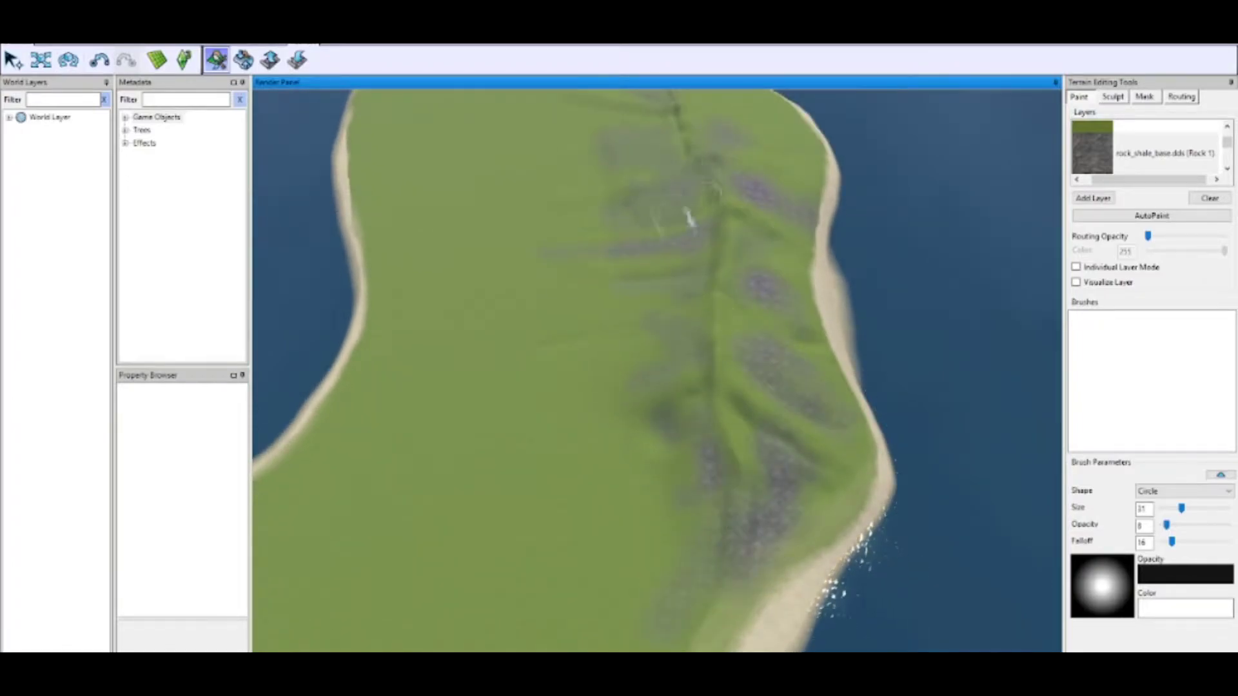
- Apply the Smooth modifier beside the peninsula ridge with brush size 31 and strength 8
left_click(1112, 97)
left_click(1089, 188)
left_click(558, 380)
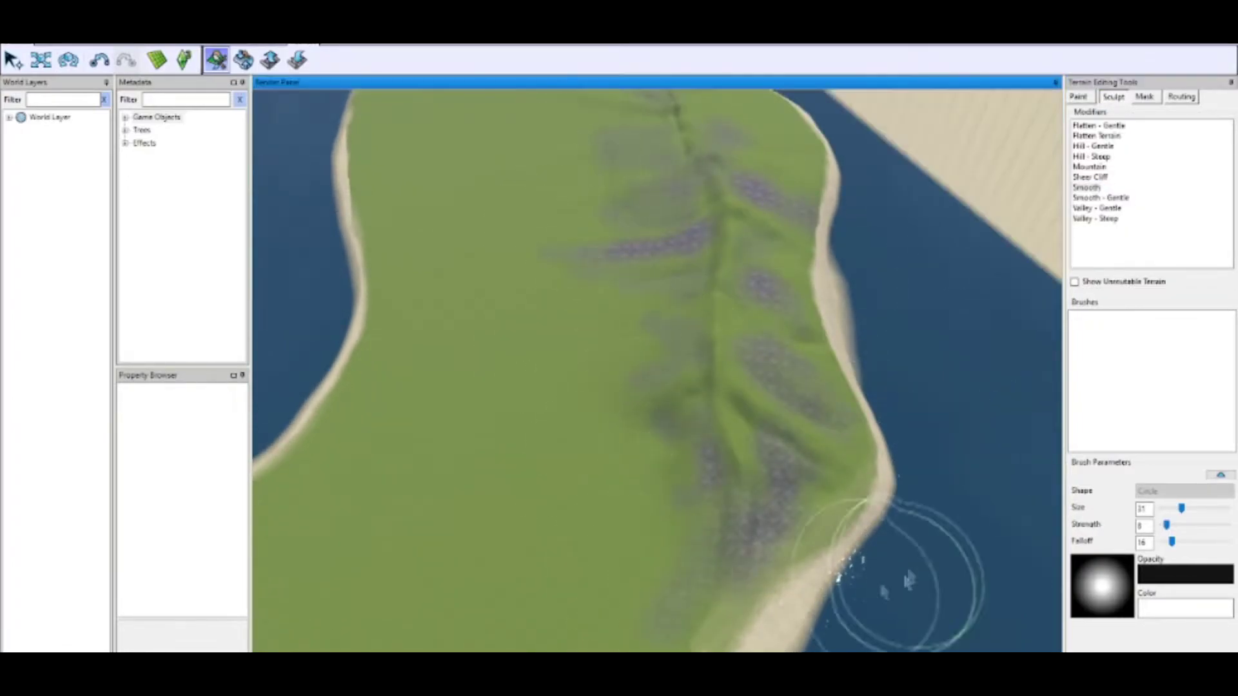
- Paint grass_medium_base over the inland edges of the ridge's rock, raising the brush opacity to 38
scroll(780, 168, "down", 2)
scroll(564, 337, "down", 3)
scroll(848, 395, "up", 1)
left_click(1079, 97)
left_click(1158, 131)
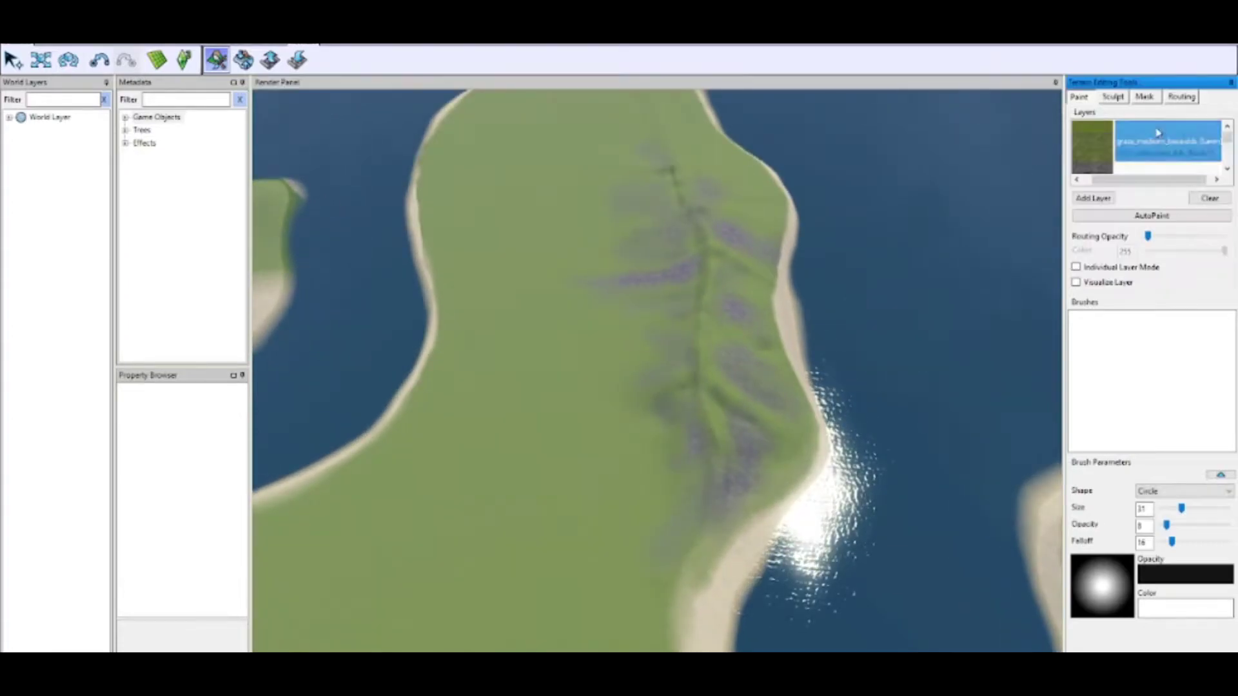
left_click_drag(623, 287, 614, 309)
left_click_drag(1166, 525, 1186, 526)
mouse_move(592, 274)
left_mouse_down()
mouse_move(620, 271)
mouse_move(750, 536)
left_mouse_up()
- Raise the routing opacity and examine the unroutable slopes around the small offshore island
scroll(685, 558, "down", 5)
mouse_move(685, 558)
right_mouse_down()
mouse_move(822, 599)
mouse_move(818, 413)
mouse_move(786, 374)
right_mouse_up()
scroll(822, 594, "down", 3)
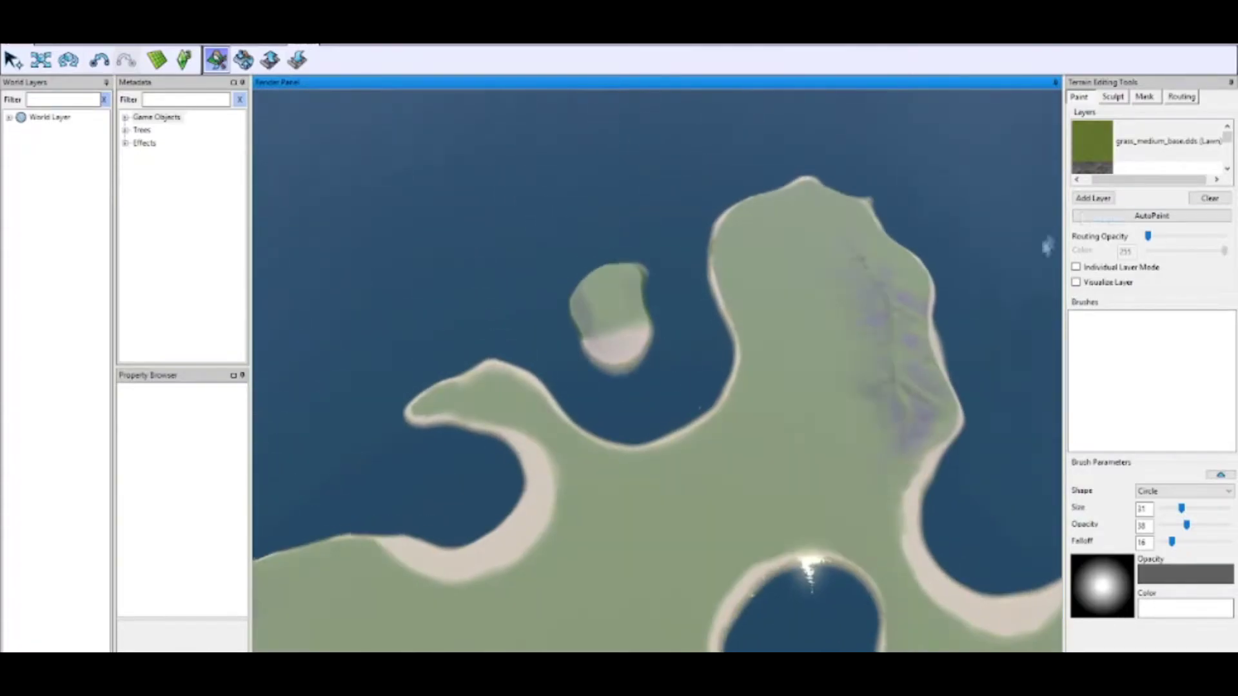
left_click_drag(1148, 236, 1204, 239)
scroll(967, 345, "up", 5)
right_click_drag(967, 345, 624, 225)
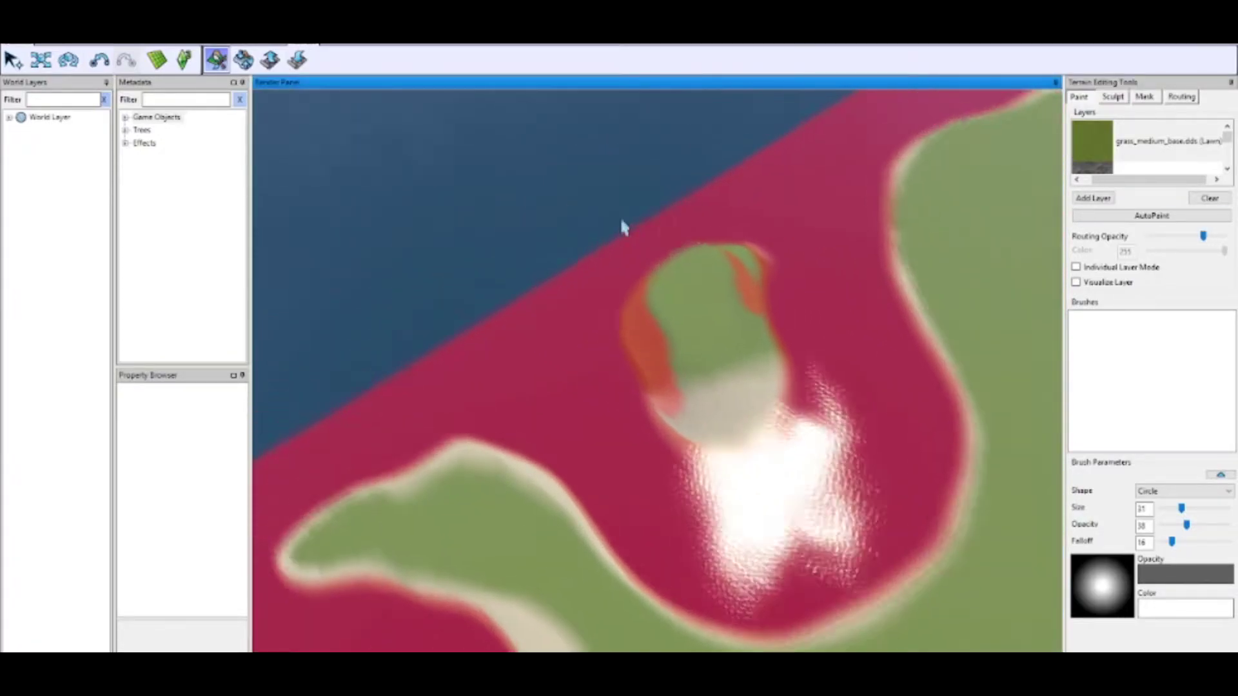
scroll(772, 367, "up", 5)
middle_click_drag(774, 373, 492, 527)
right_click_drag(492, 527, 809, 448)
scroll(810, 448, "down", 5)
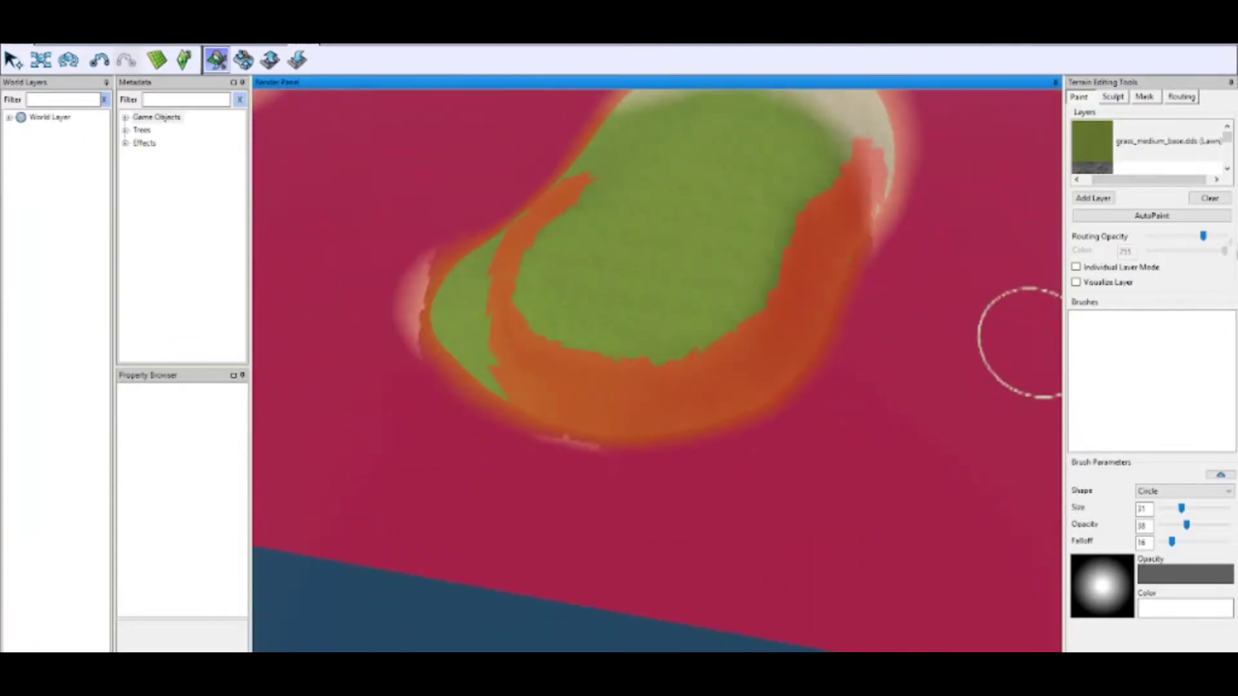
- Hide the routing overlay and paint rock_shale_base onto the small island's steep slopes, lowering the brush opacity from 38 to 22
left_click_drag(1203, 237, 1148, 237)
left_click(1150, 168)
mouse_move(588, 423)
left_mouse_down()
mouse_move(586, 437)
mouse_move(777, 319)
left_mouse_up()
left_click_drag(1186, 524, 1176, 525)
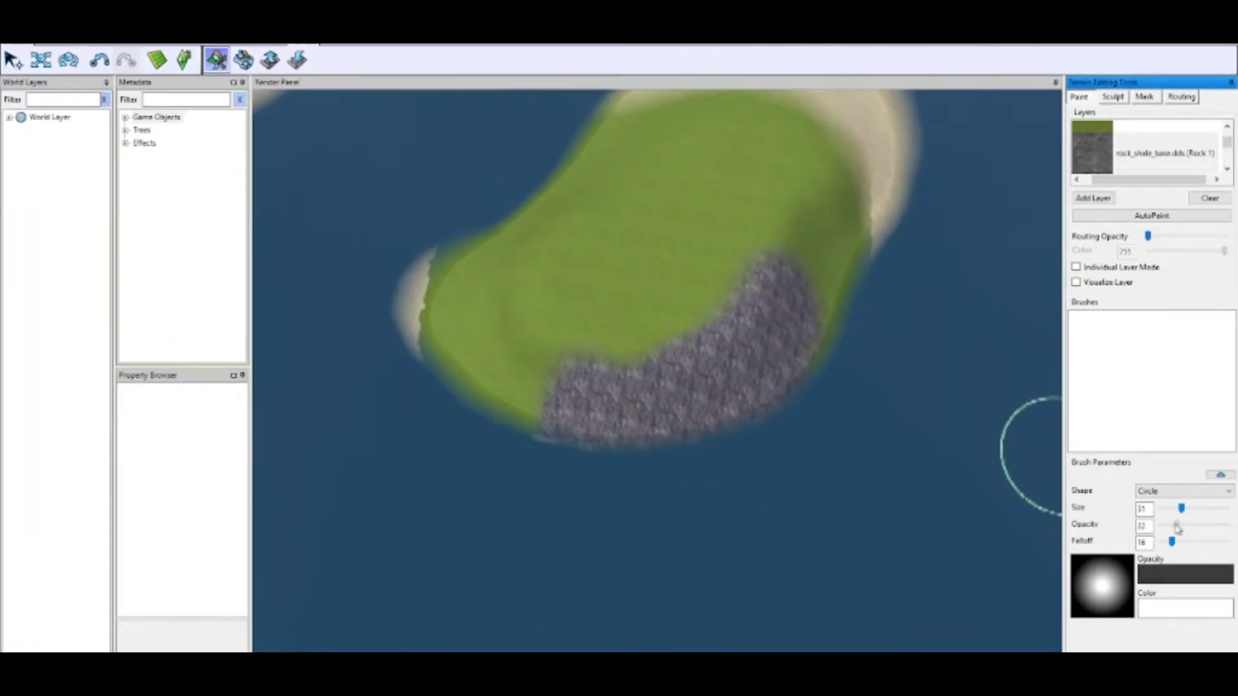
left_click_drag(528, 387, 489, 261)
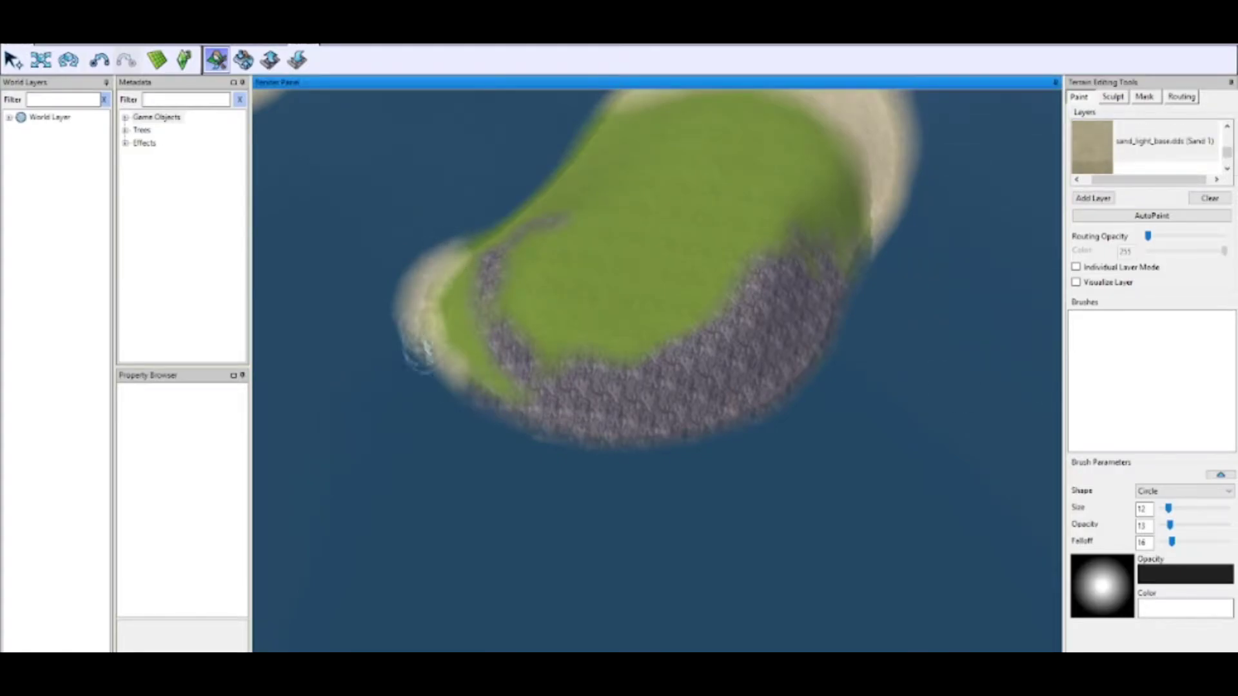
- Paint sand_light_base around the small island's shore and the facing mainland coast with size 12 and opacity 13
left_click_drag(867, 264, 784, 410)
right_click_drag(784, 409, 931, 83)
left_click_drag(464, 438, 606, 264)
scroll(851, 301, "down", 5)
left_click_drag(468, 200, 391, 306)
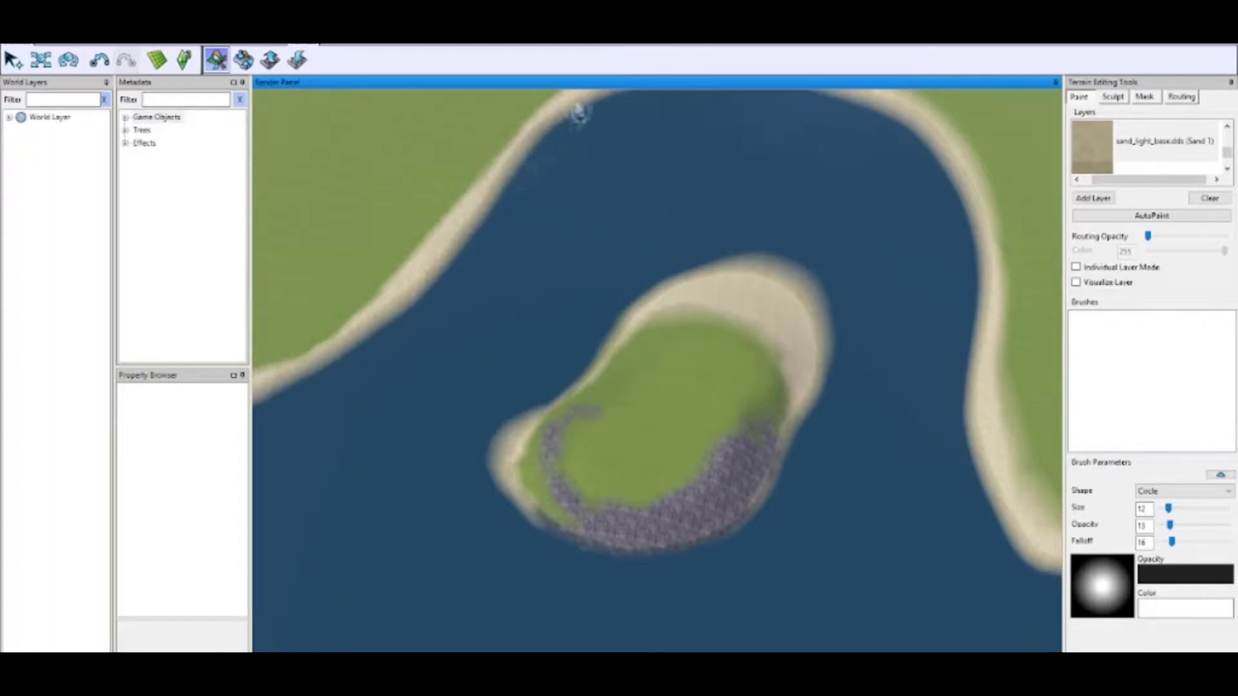
- Paint sand_light_base along the coast leading to and around the hilly headland
scroll(832, 287, "down", 5)
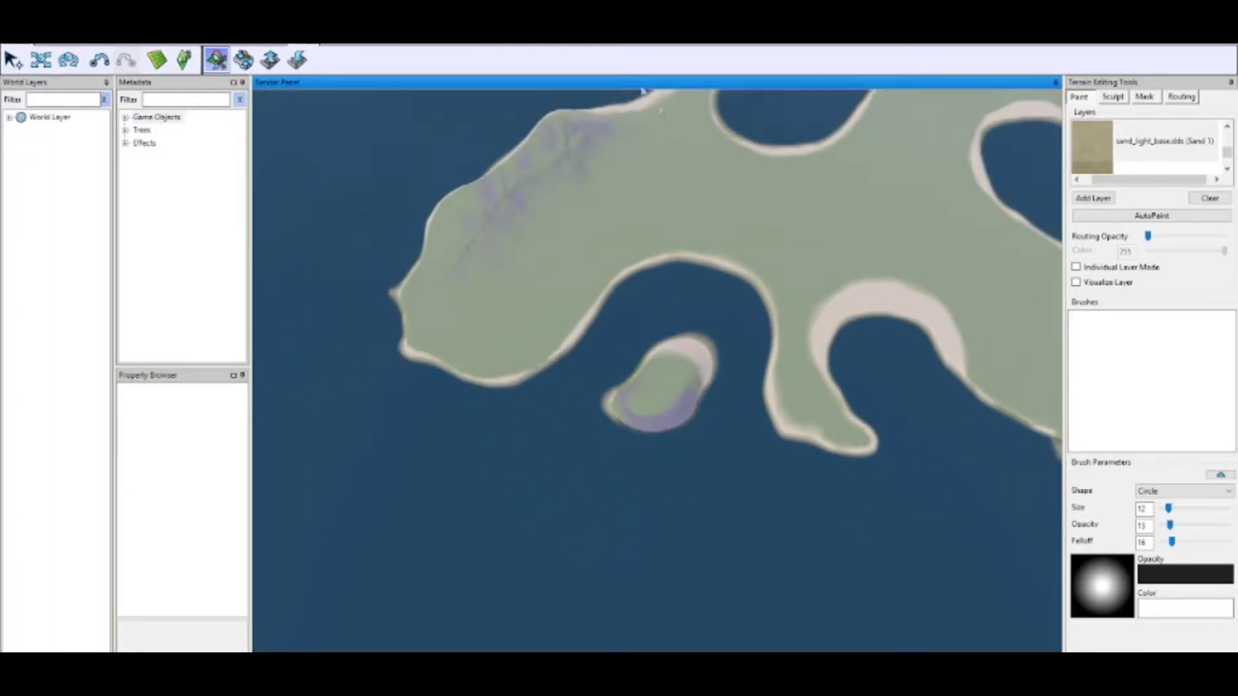
middle_click_drag(643, 91, 956, 409)
right_click_drag(956, 409, 1091, 446)
scroll(829, 380, "up", 2)
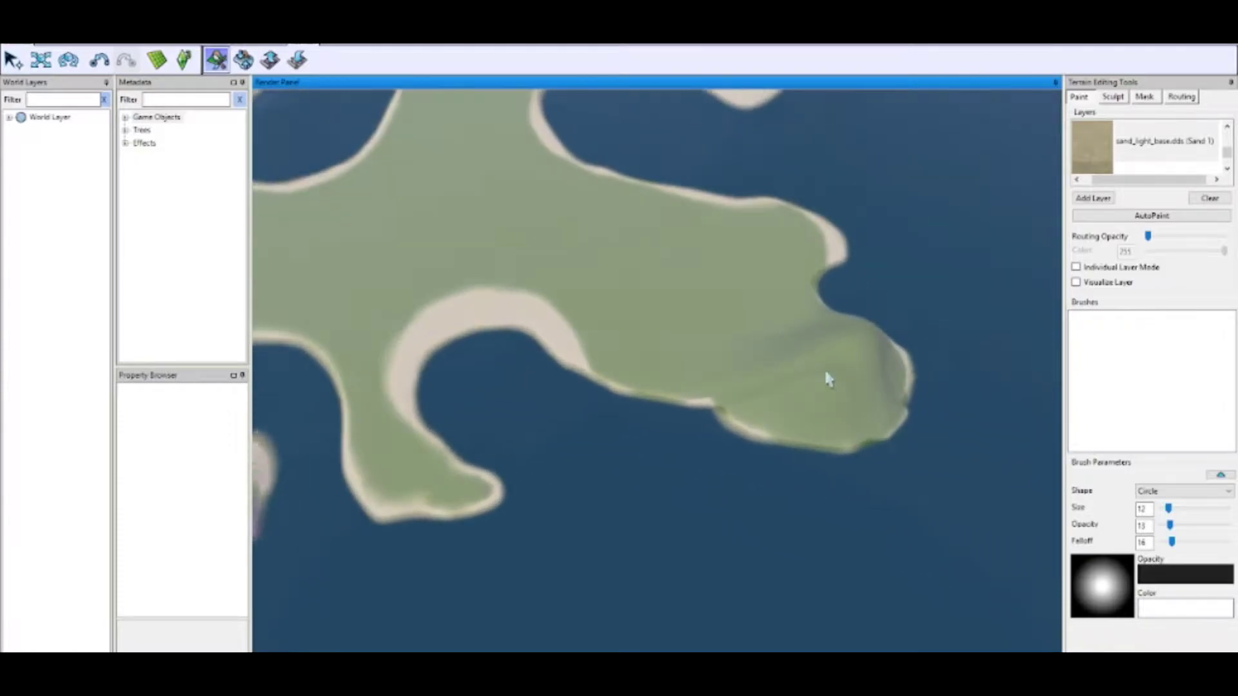
scroll(826, 374, "up", 4)
left_click_drag(530, 417, 842, 501)
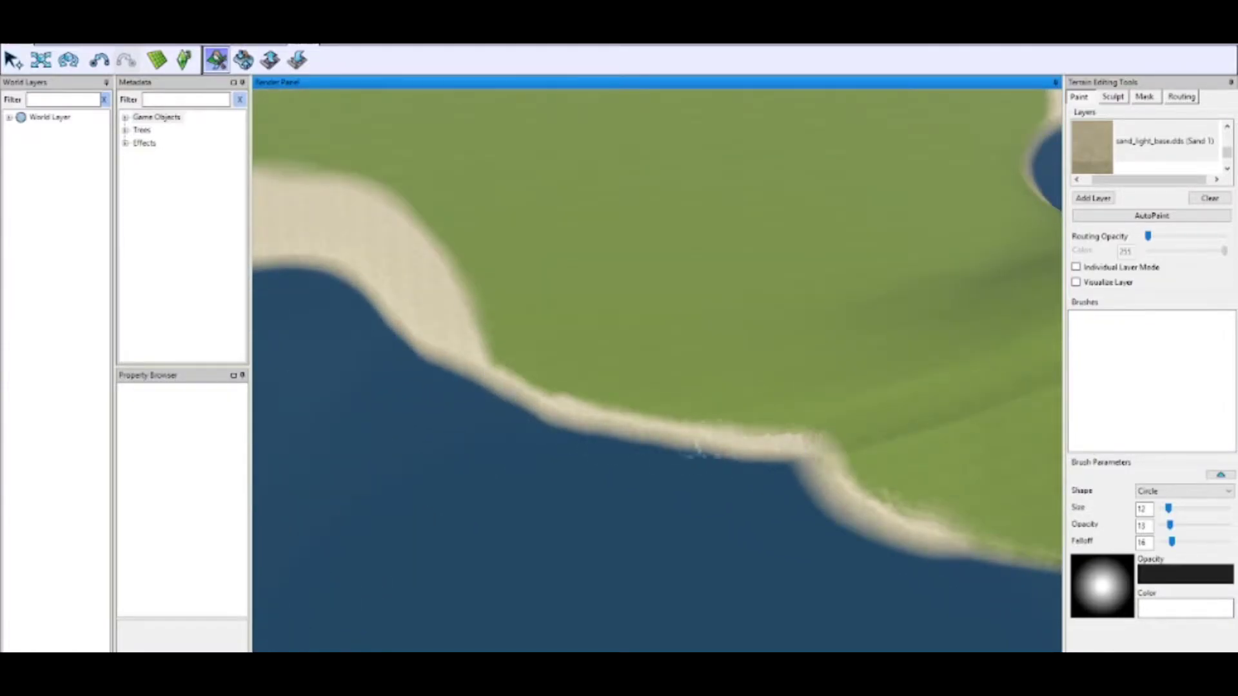
left_click_drag(880, 545, 999, 556)
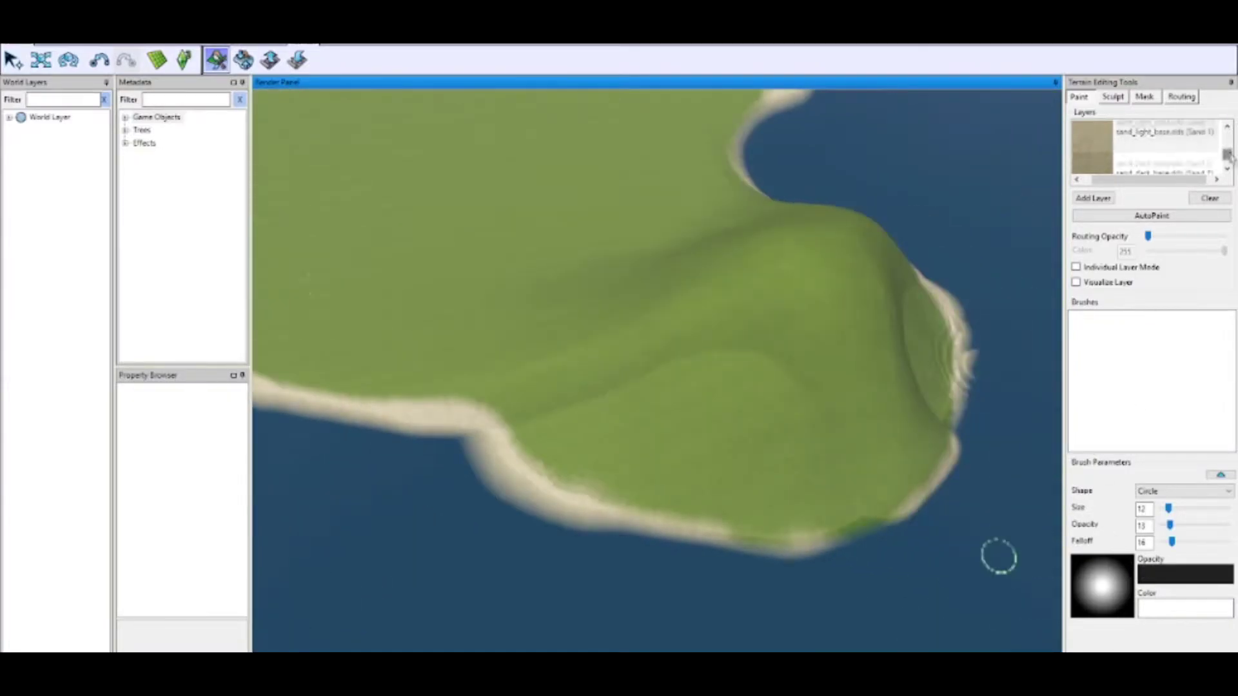
- Select the rock_shale_base layer and turn on the routing overlay and unroutable terrain display over the headland hill
left_click_drag(1230, 158, 1230, 144)
left_click(1195, 156)
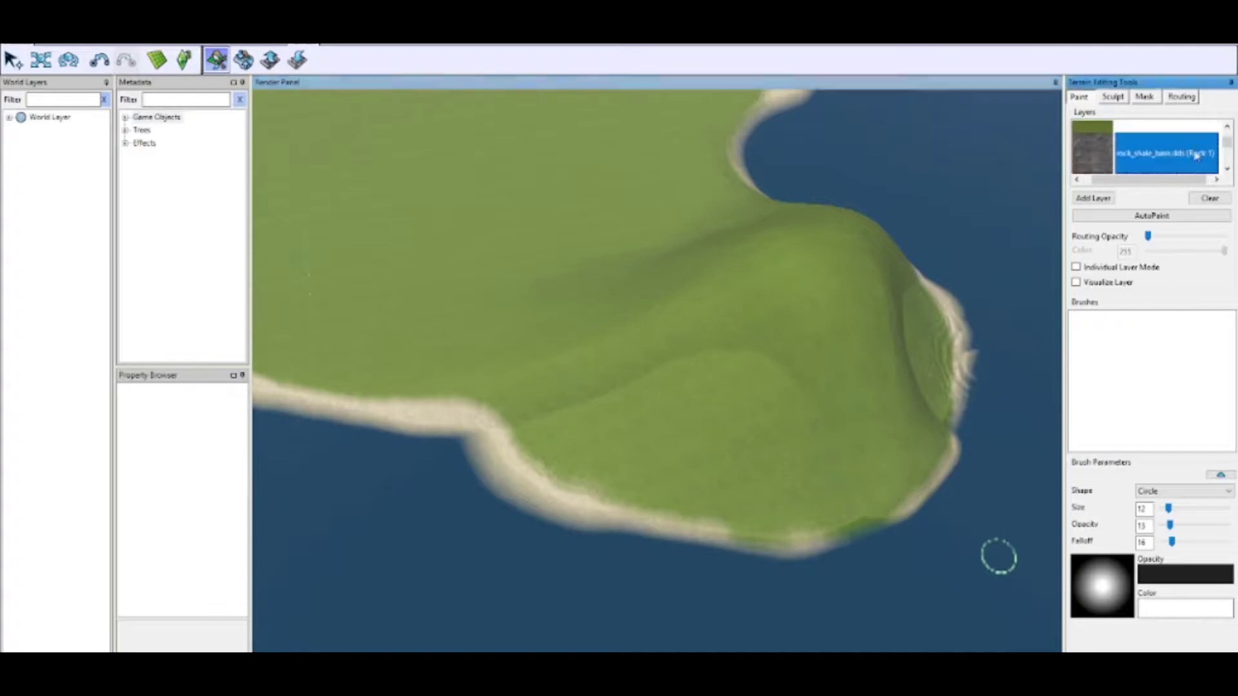
left_click_drag(1147, 237, 1179, 243)
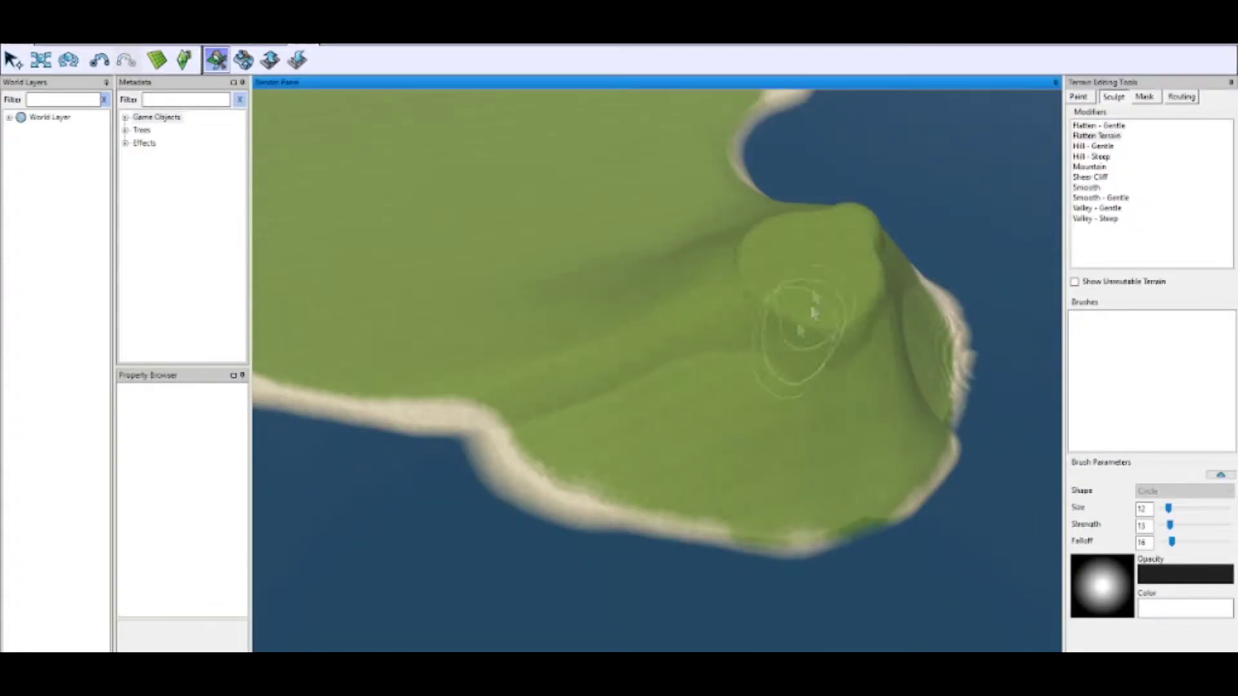
left_click(1129, 284)
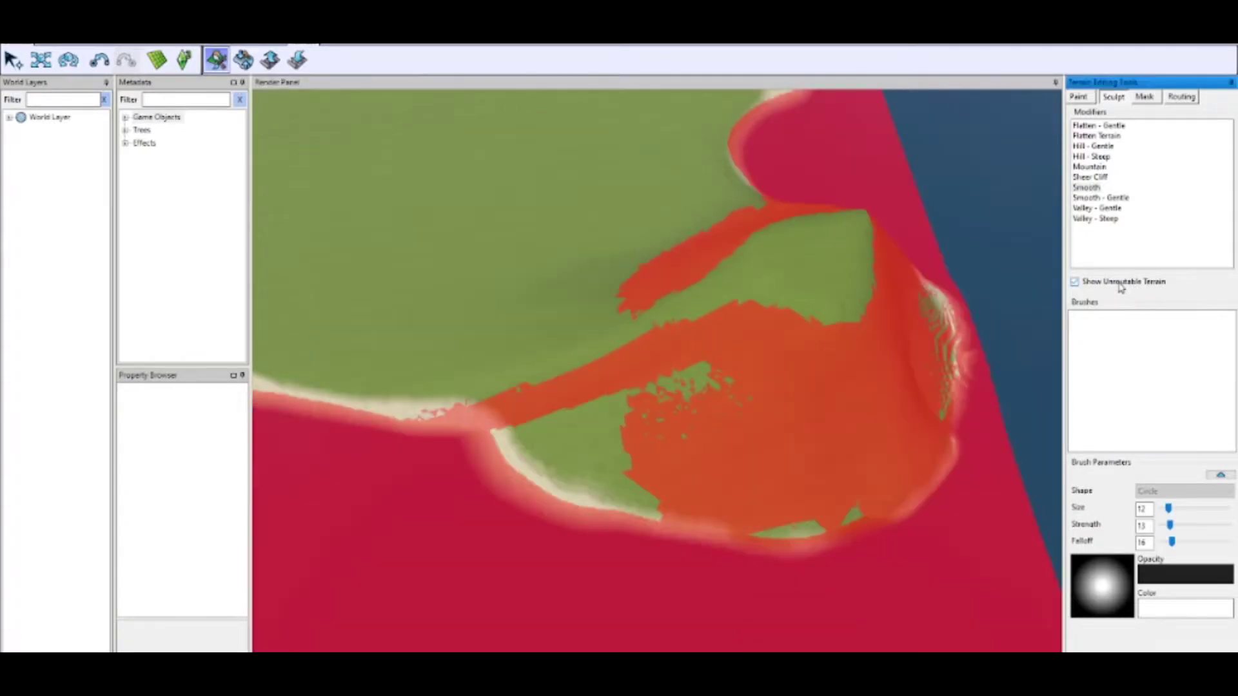
- Flatten the headland hilltop into a plateau, undoing and redoing one overreaching stroke, and smooth the approach leading up to it
left_click(1096, 135)
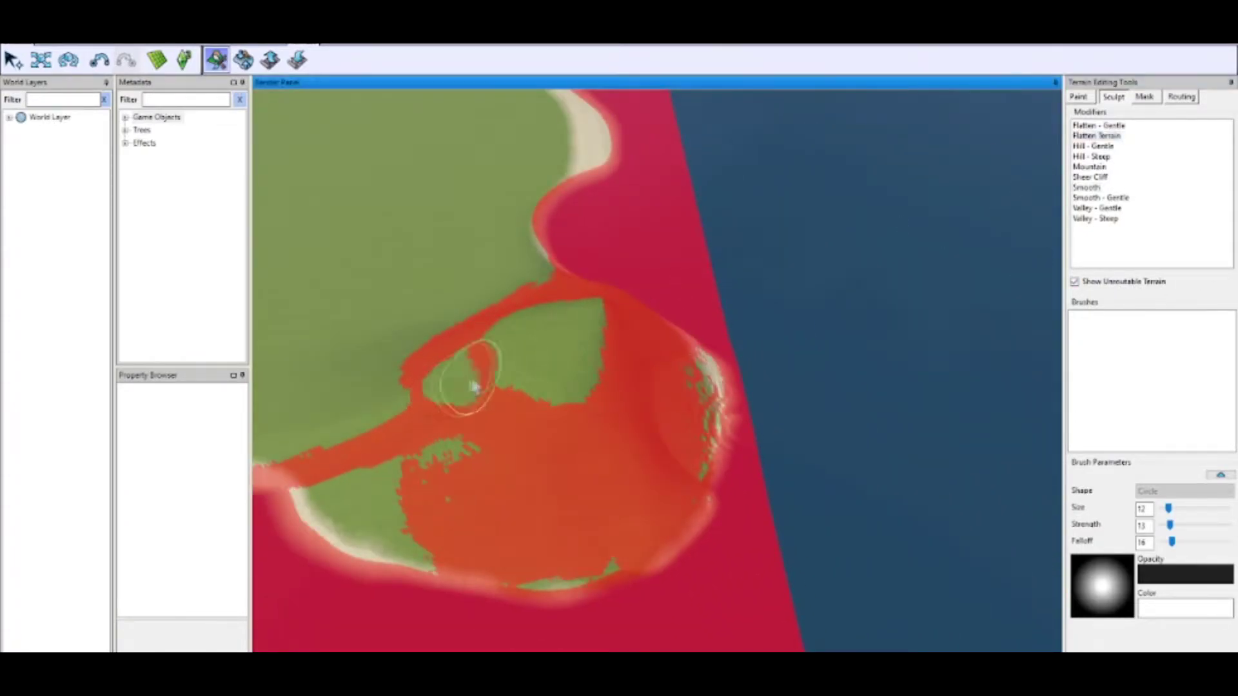
left_click_drag(445, 361, 533, 345)
left_click_drag(617, 362, 535, 315)
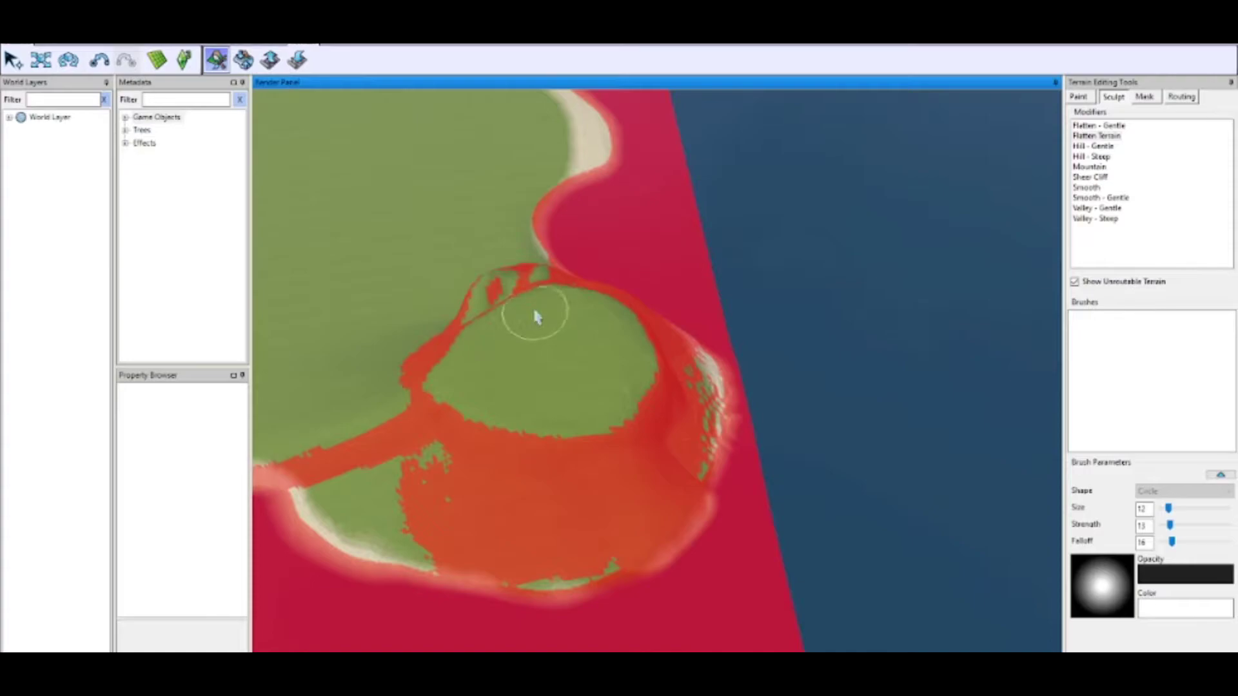
key("ctrl+z")
left_click_drag(601, 338, 605, 350)
left_click(1087, 188)
left_click_drag(406, 397, 550, 388)
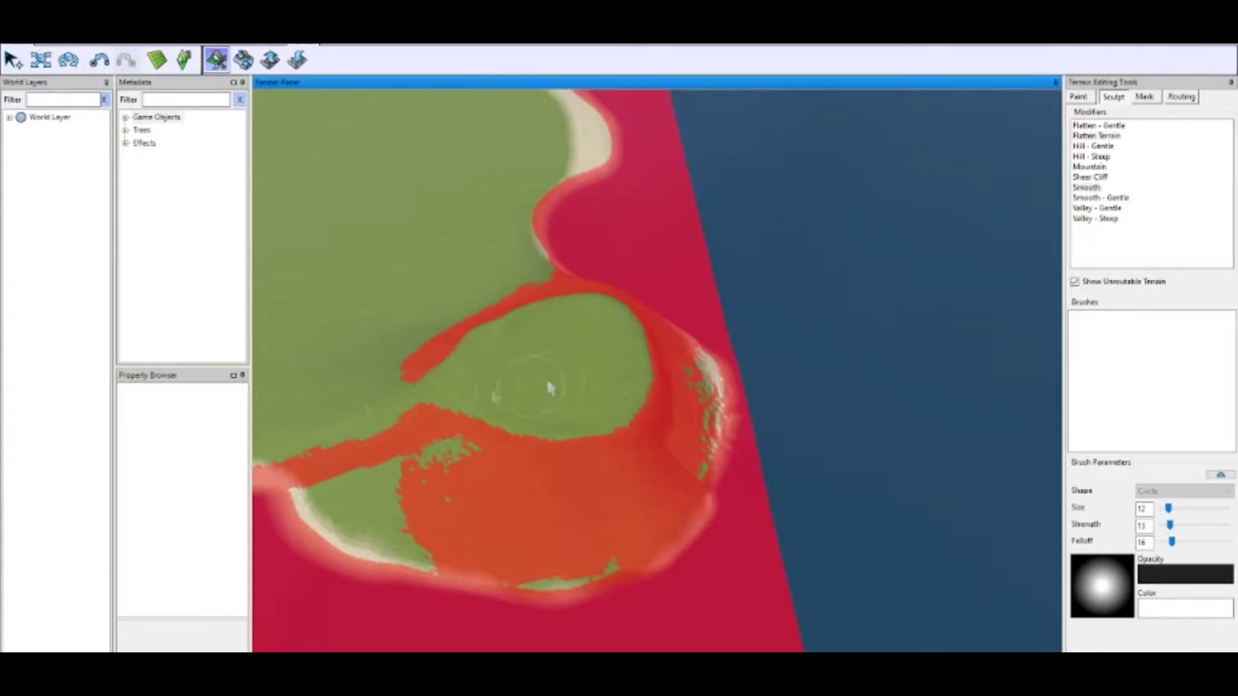
- Paint rock_shale_base on the headland's steep slopes around the plateau with brush size 32 and opacity 13
left_click(1078, 97)
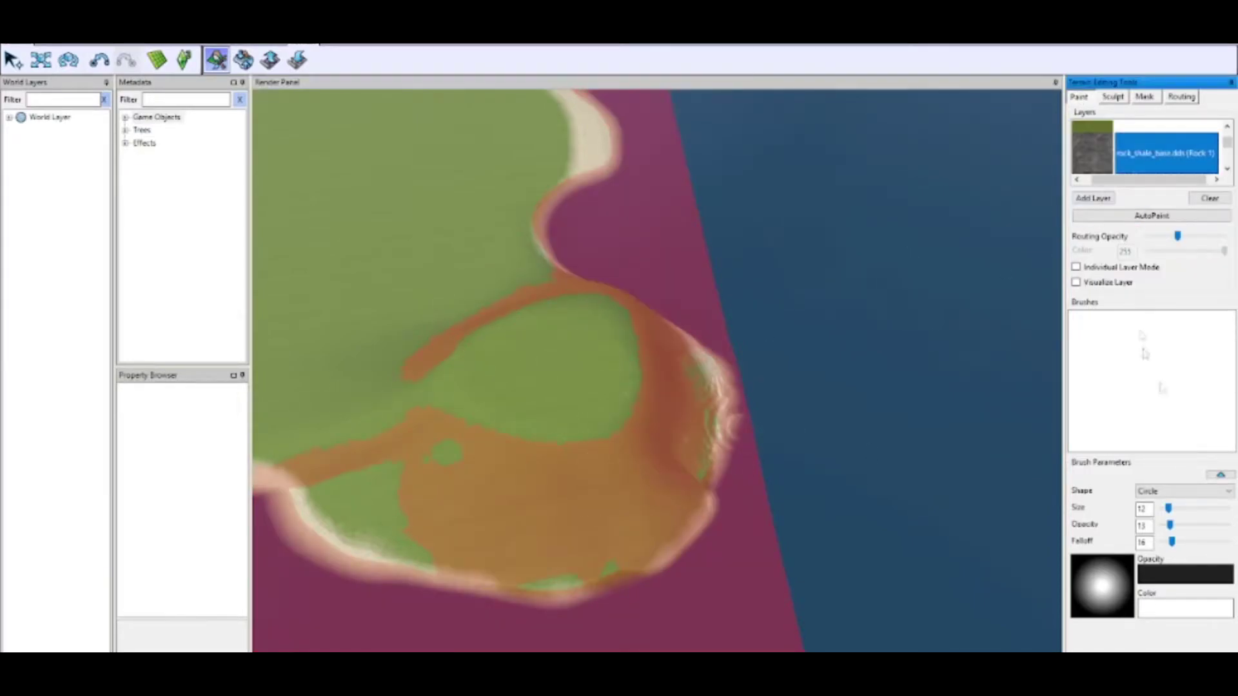
left_click_drag(1168, 508, 1181, 508)
left_click_drag(490, 521, 679, 423)
middle_click_drag(664, 502, 916, 371)
left_click_drag(465, 377, 635, 356)
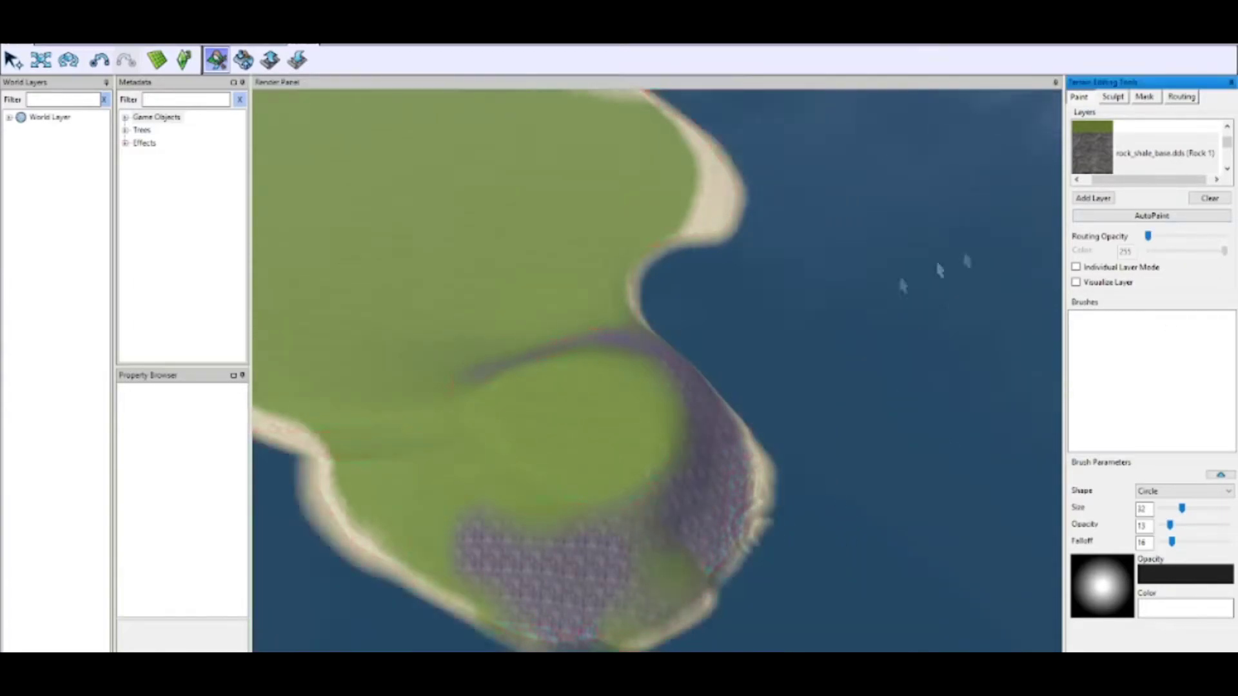
- Trim the headland's rock edges by painting grass_medium_base over them with brush size 10
scroll(870, 331, "down", 3)
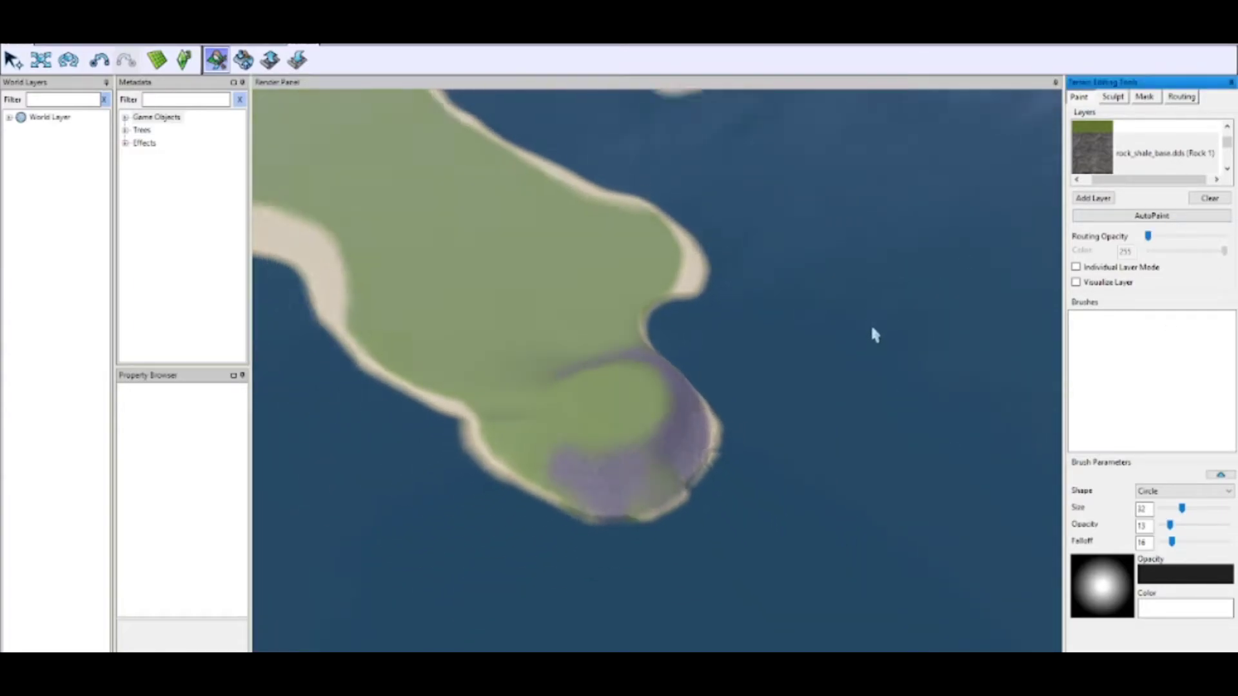
scroll(641, 455, "up", 3)
left_click_drag(1181, 509, 1167, 509)
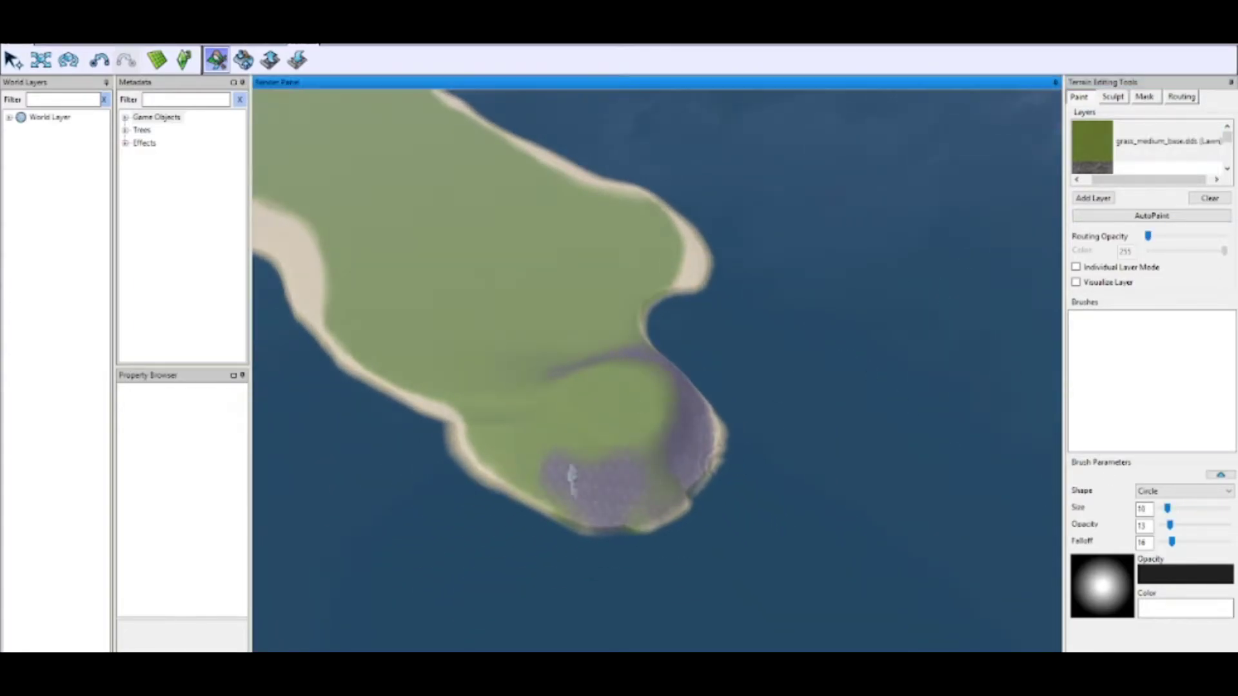
scroll(644, 430, "up", 2)
middle_click_drag(707, 440, 730, 466)
scroll(767, 499, "down", 1)
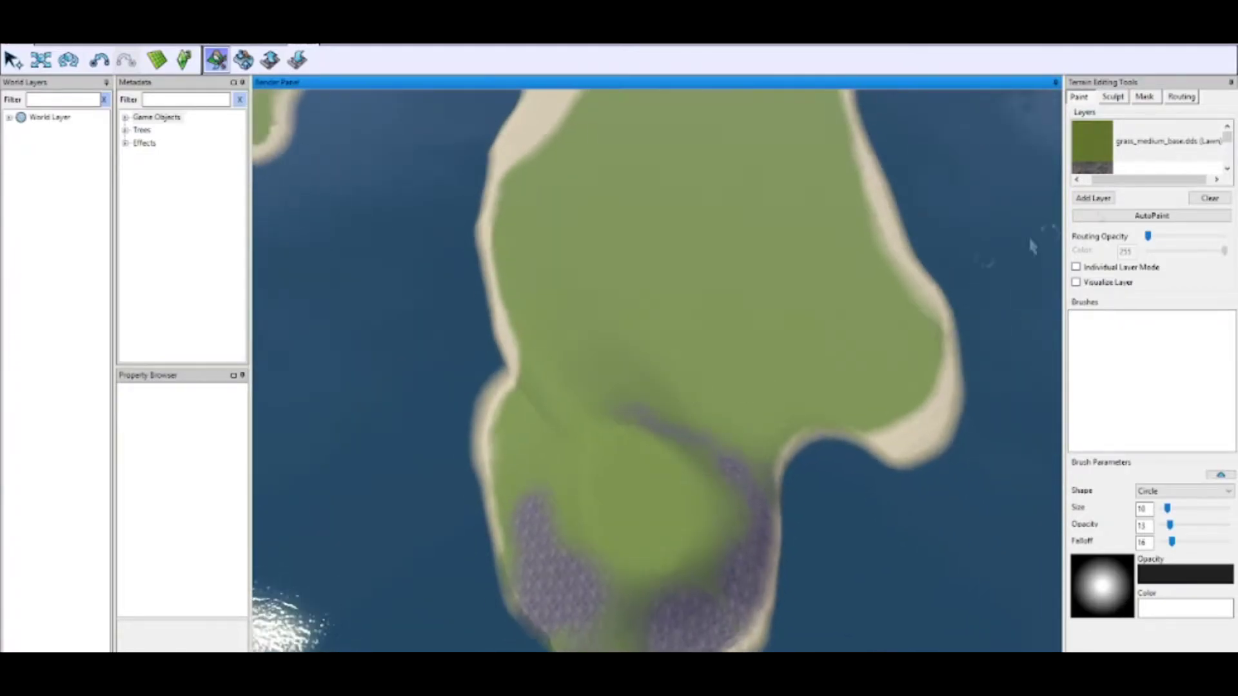
- Smooth the shoreline notch beside the headland plateau with brush size 10 and strength 13
left_click(1113, 97)
left_click(1087, 187)
left_click_drag(539, 364, 523, 385)
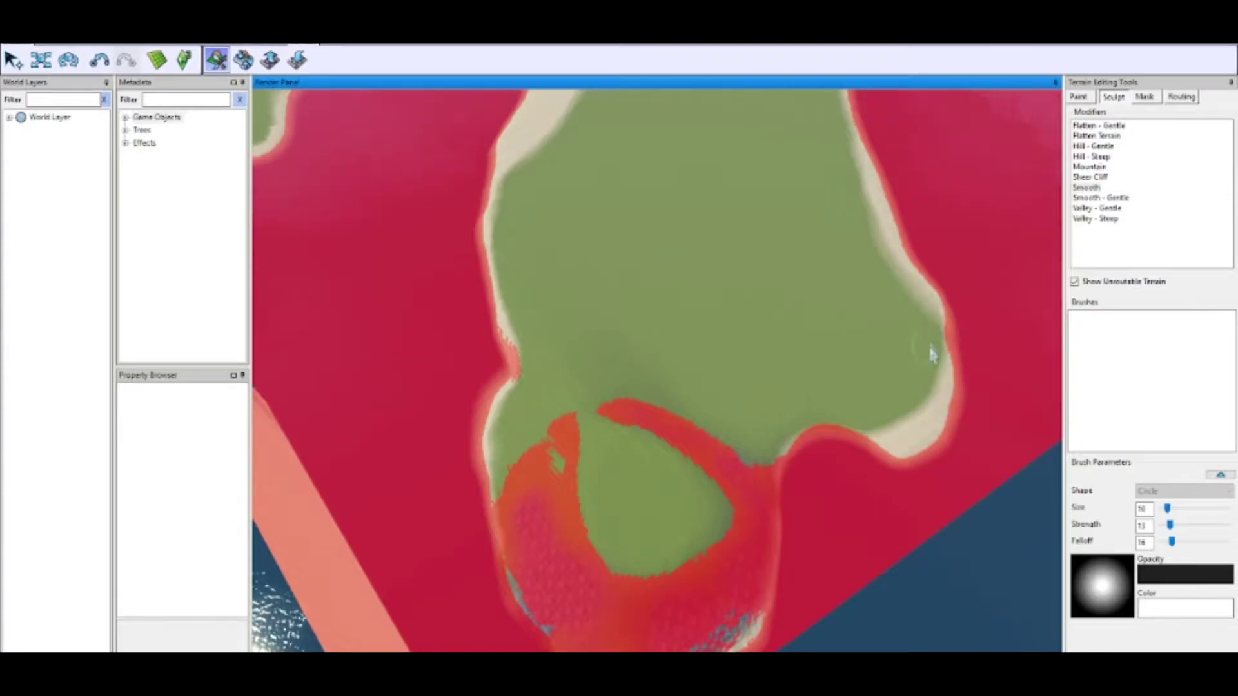
- Cover the stray grass patch on the seabed near the headland with sand_light_base
scroll(928, 353, "down", 3)
left_click_drag(396, 210, 377, 190)
scroll(857, 276, "down", 3)
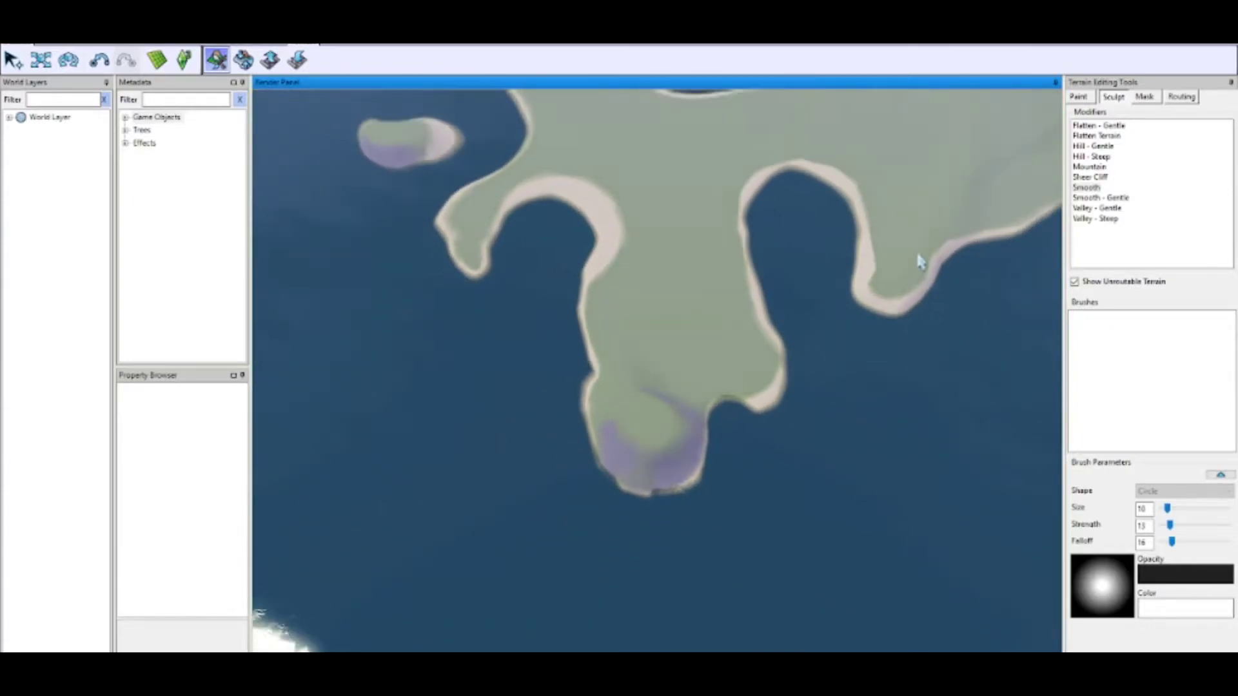
scroll(916, 271, "down", 4)
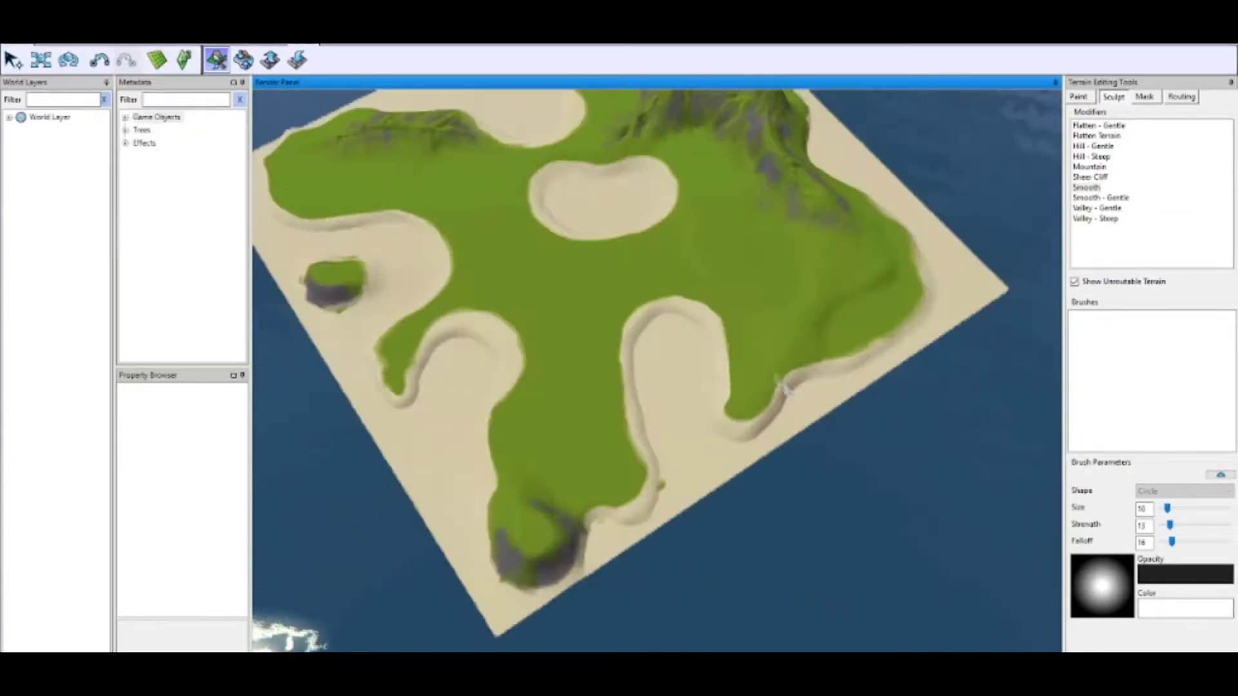
scroll(785, 389, "up", 2)
left_click(1080, 96)
scroll(1151, 155, "down", 1)
left_click(1151, 155)
left_click(673, 518)
scroll(675, 525, "up", 1)
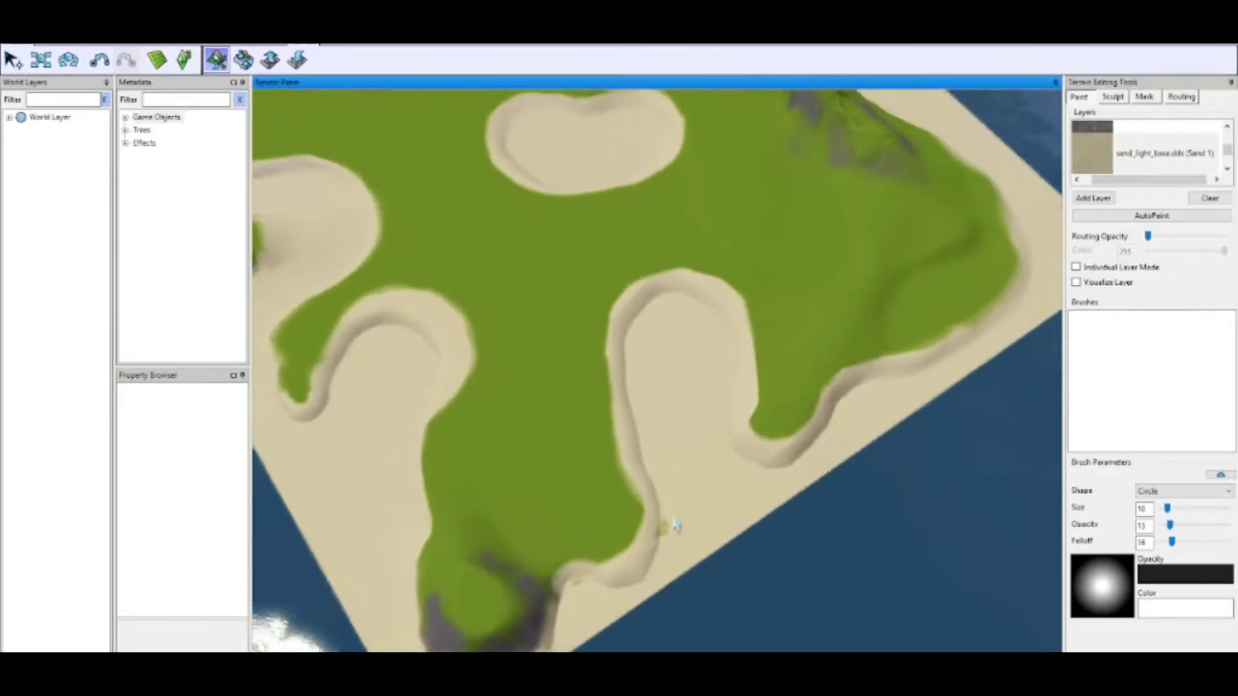
- Enlarge the brush to size 16 and widen the sand along the neighbouring bay's grassy edge
scroll(675, 525, "up", 4)
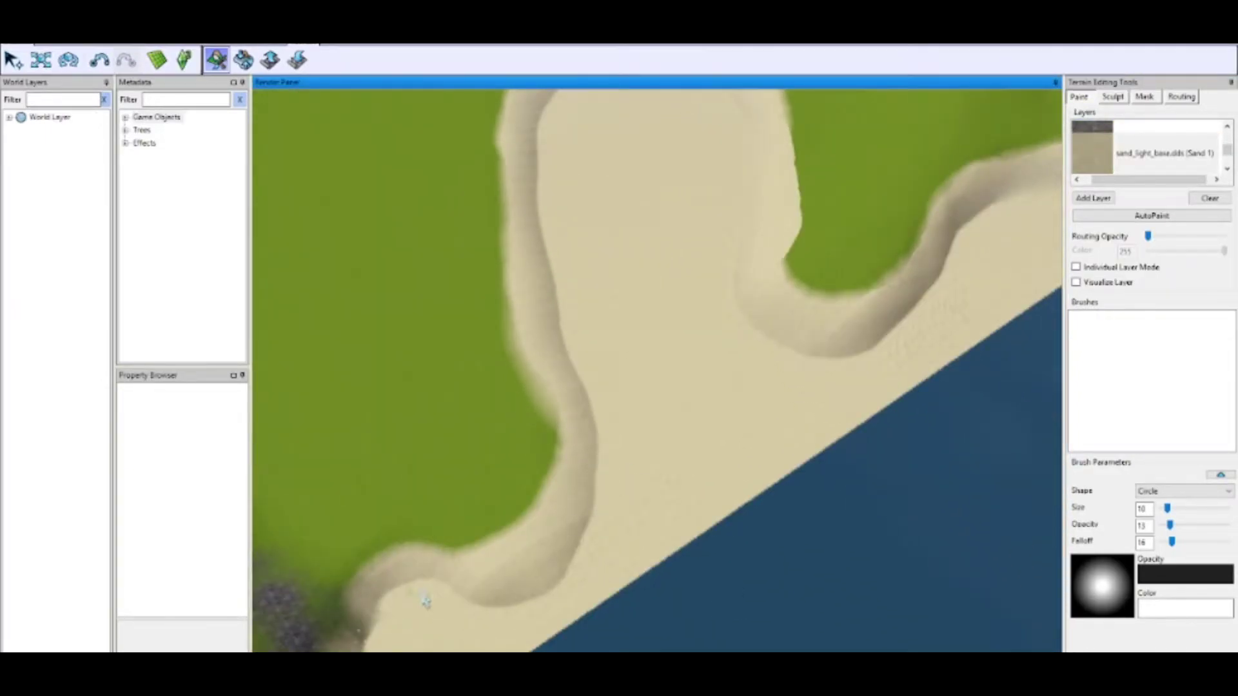
right_click_drag(426, 601, 727, 155)
left_click_drag(1167, 509, 1172, 510)
left_click_drag(770, 226, 781, 320)
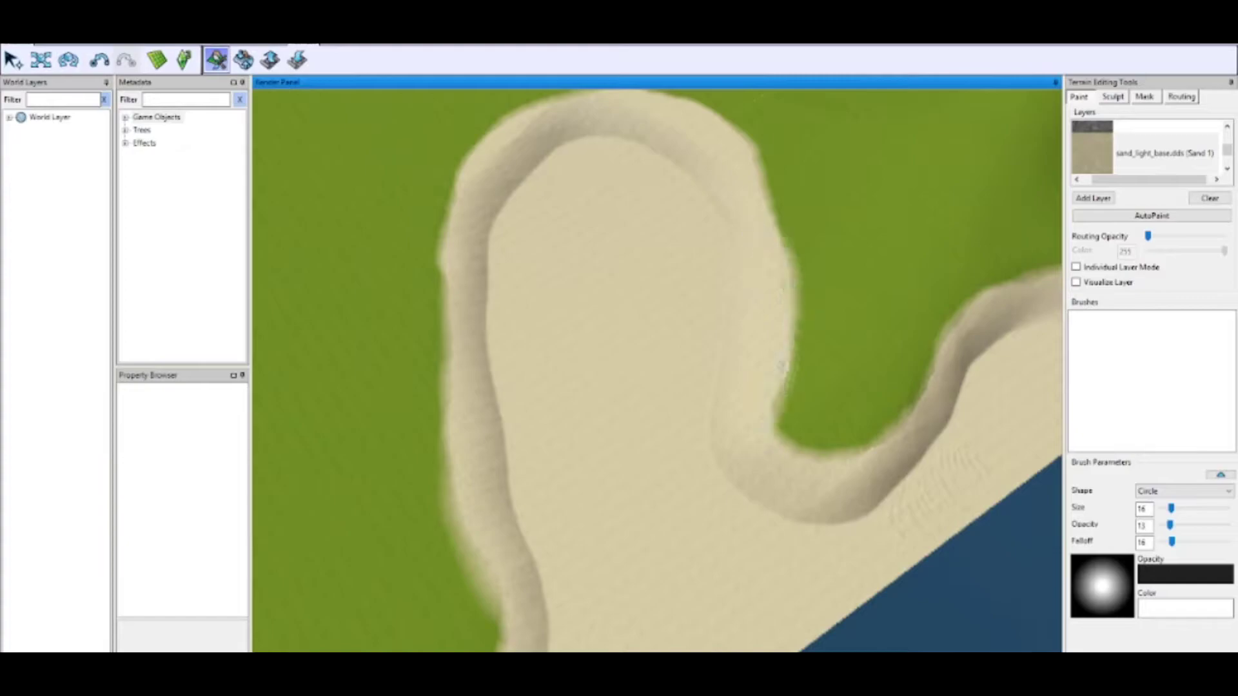
scroll(636, 368, "down", 5)
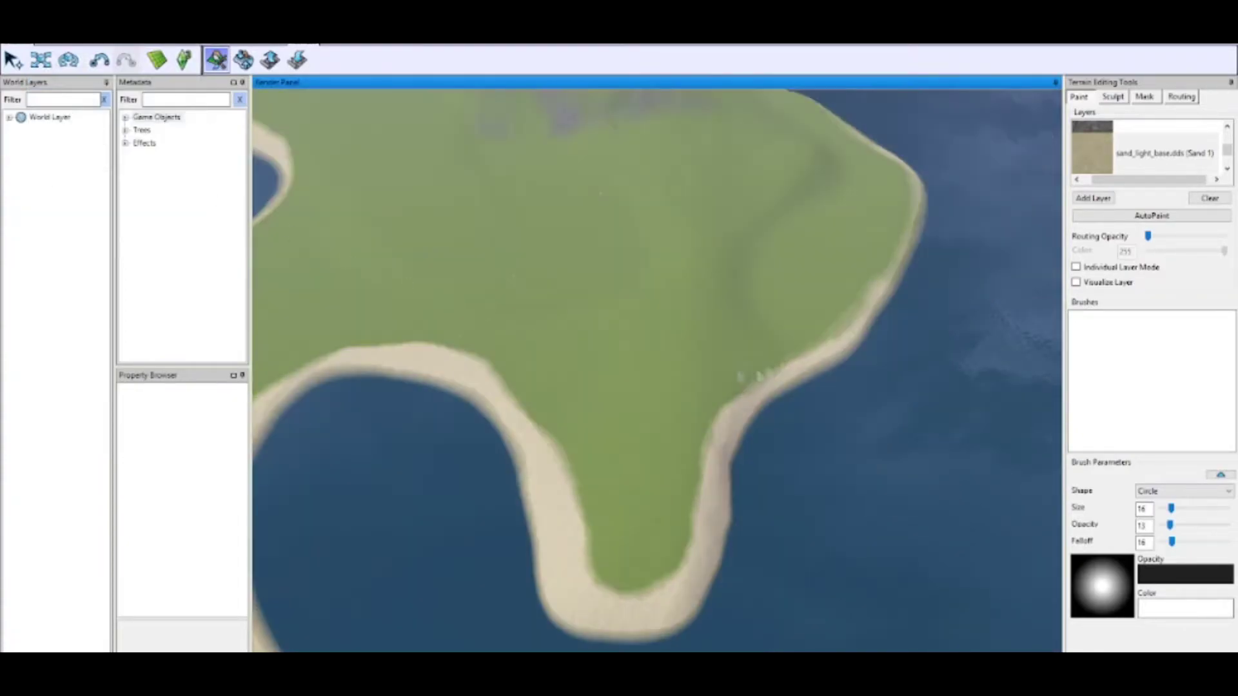
- Paint grass_medium_base along the inner beach edge of the small peninsula beside the bay
left_click_drag(1230, 149, 1229, 134)
left_click(1168, 144)
left_click_drag(546, 409, 590, 561)
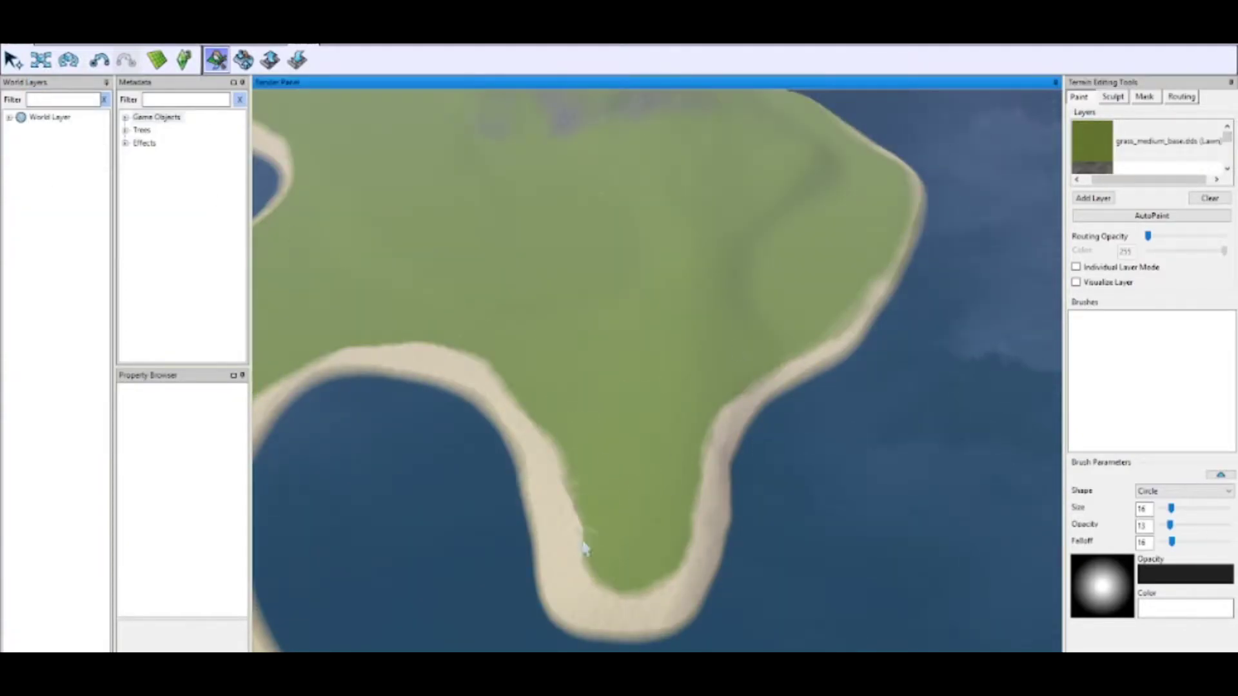
- Paint grass_medium_base over the small peninsula's inner beach and tip with brush size 41 and opacity 28, narrowing the sand
scroll(682, 503, "up", 2)
right_click_drag(683, 503, 626, 627)
left_click_drag(1170, 526, 1180, 526)
left_click_drag(1172, 508, 1188, 509)
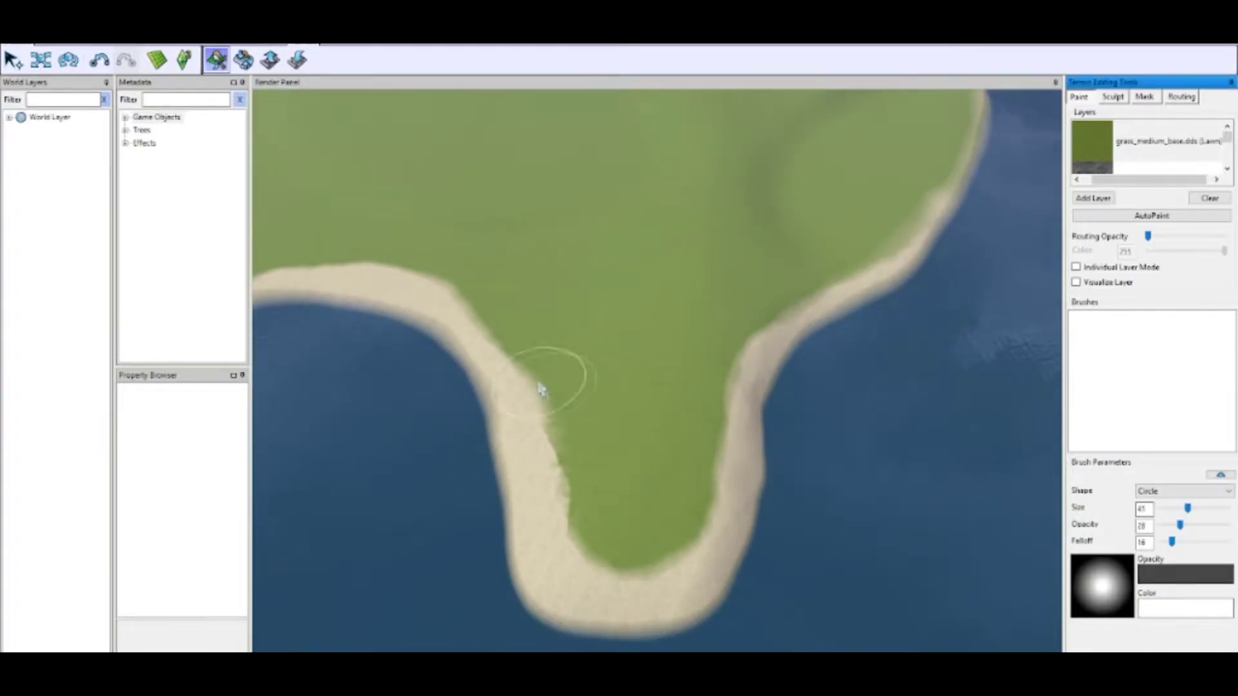
left_click_drag(541, 389, 544, 398)
left_click_drag(550, 464, 687, 484)
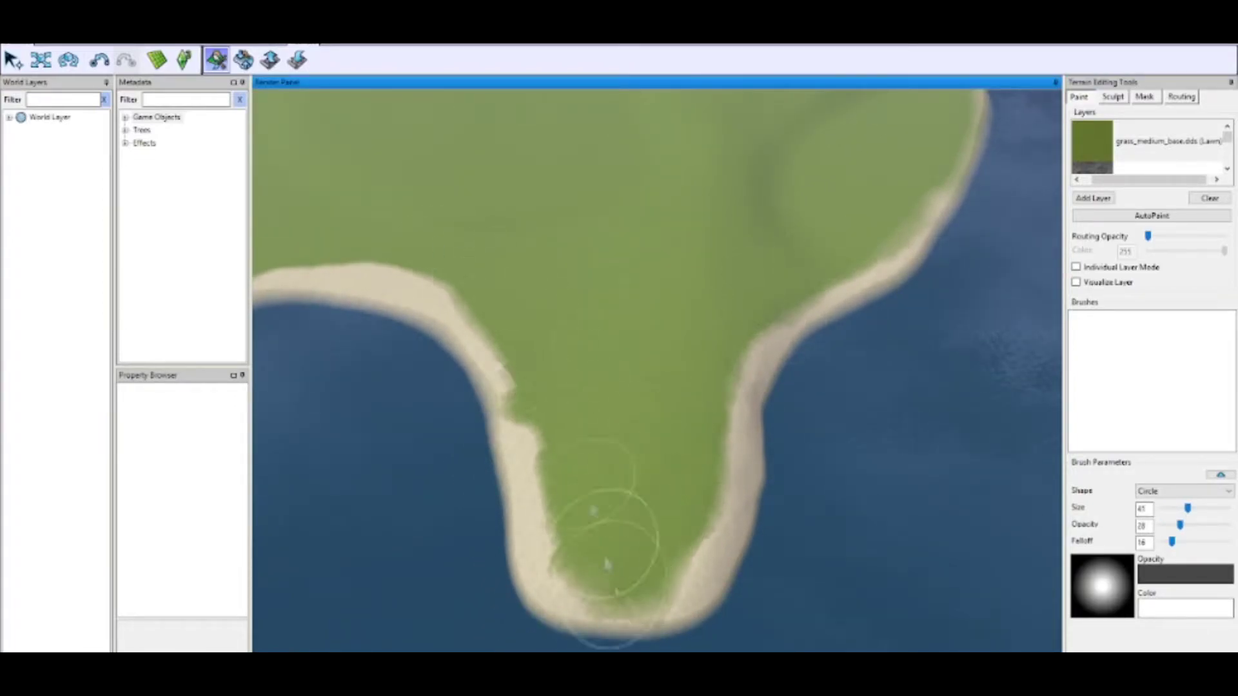
left_click_drag(554, 481, 702, 548)
scroll(696, 290, "down", 3)
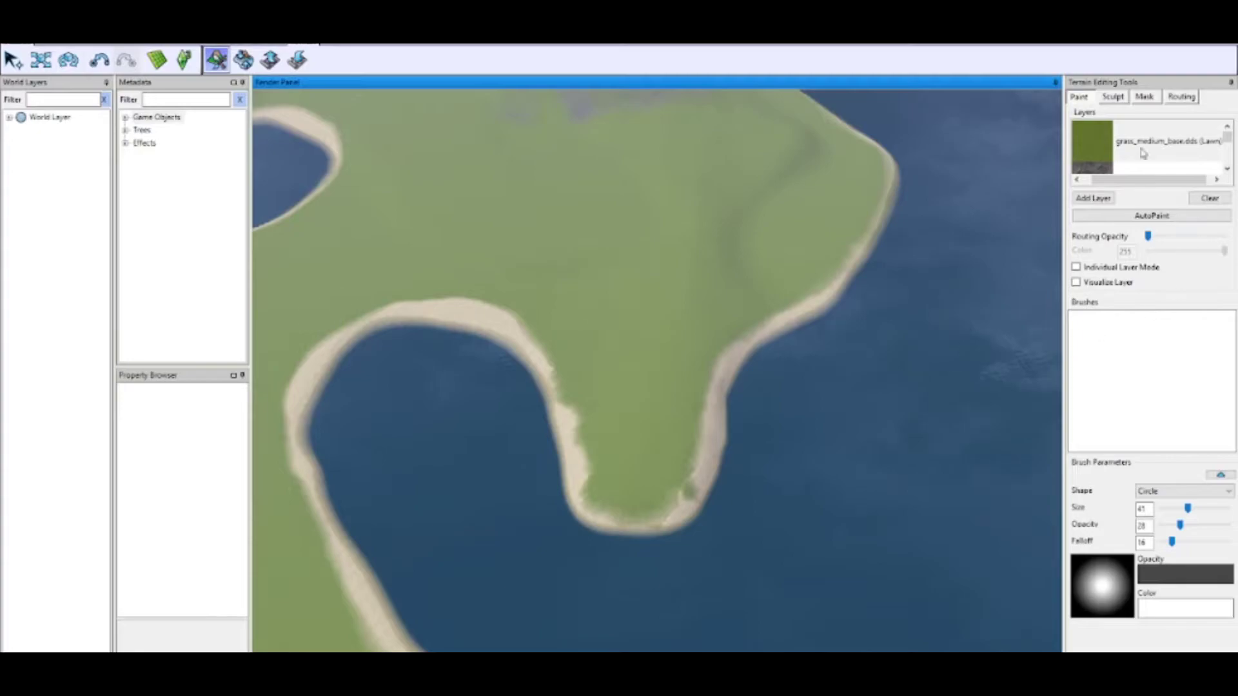
- Widen the neighbouring bay's beach with sand_light_base, and touch up the peninsula's grass with grass_medium_base
scroll(1215, 151, "up", 1)
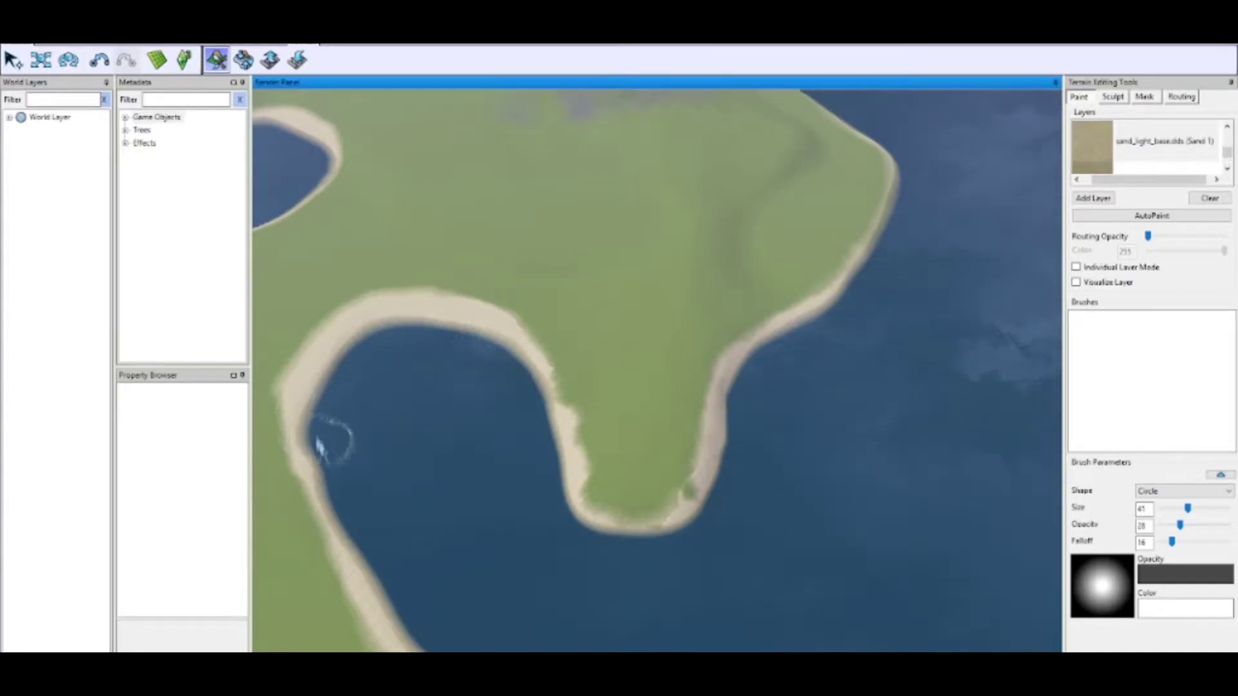
left_click_drag(1227, 157, 1226, 137)
left_click(1199, 143)
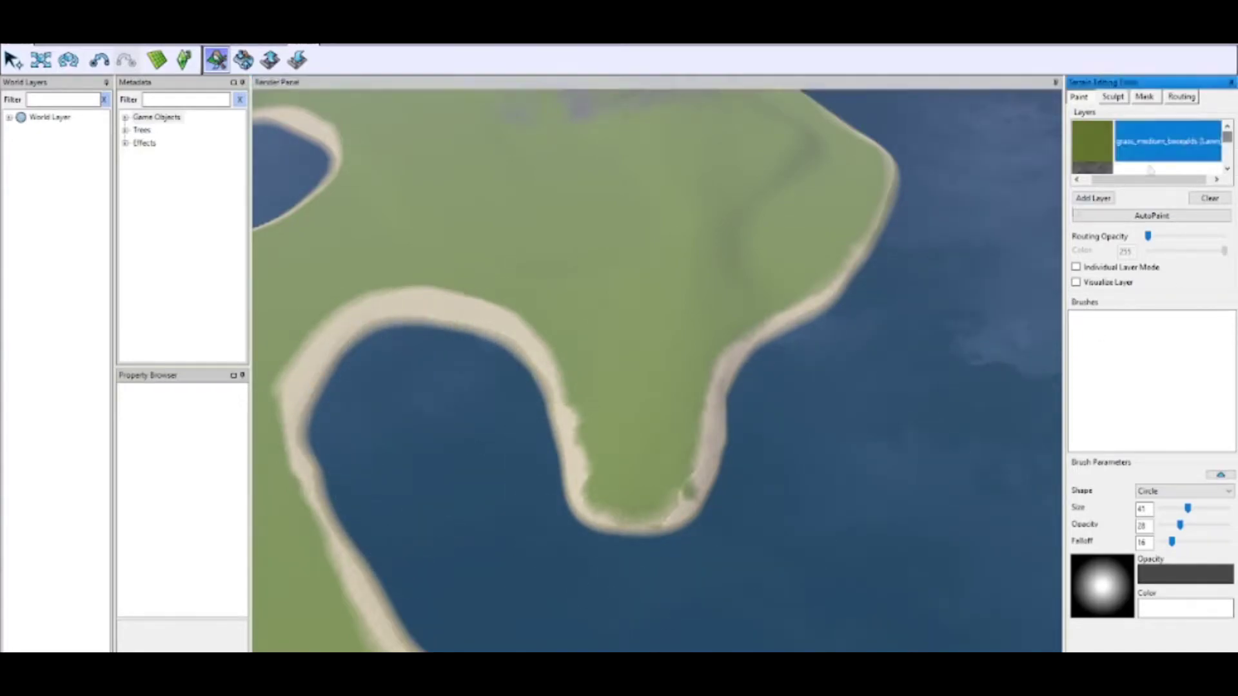
left_click_drag(603, 419, 666, 446)
scroll(667, 383, "down", 3)
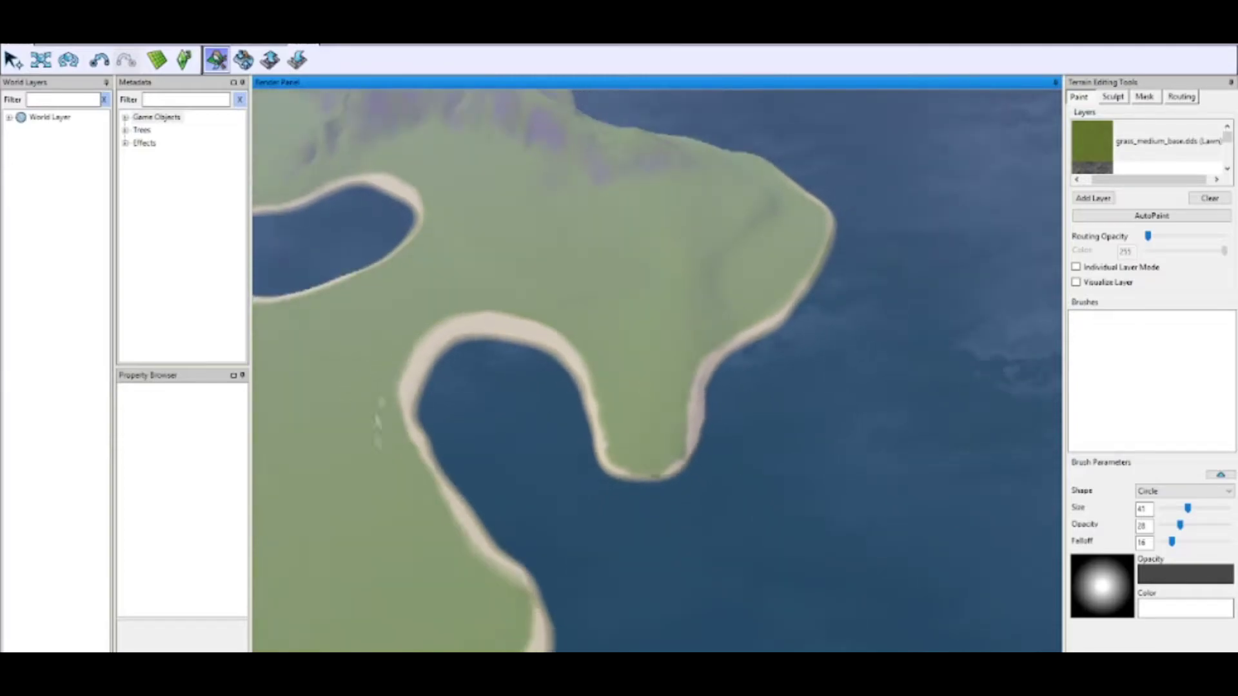
- Look over the island's coastline and save the world
scroll(500, 590, "down", 3)
right_click_drag(558, 424, 3, 411)
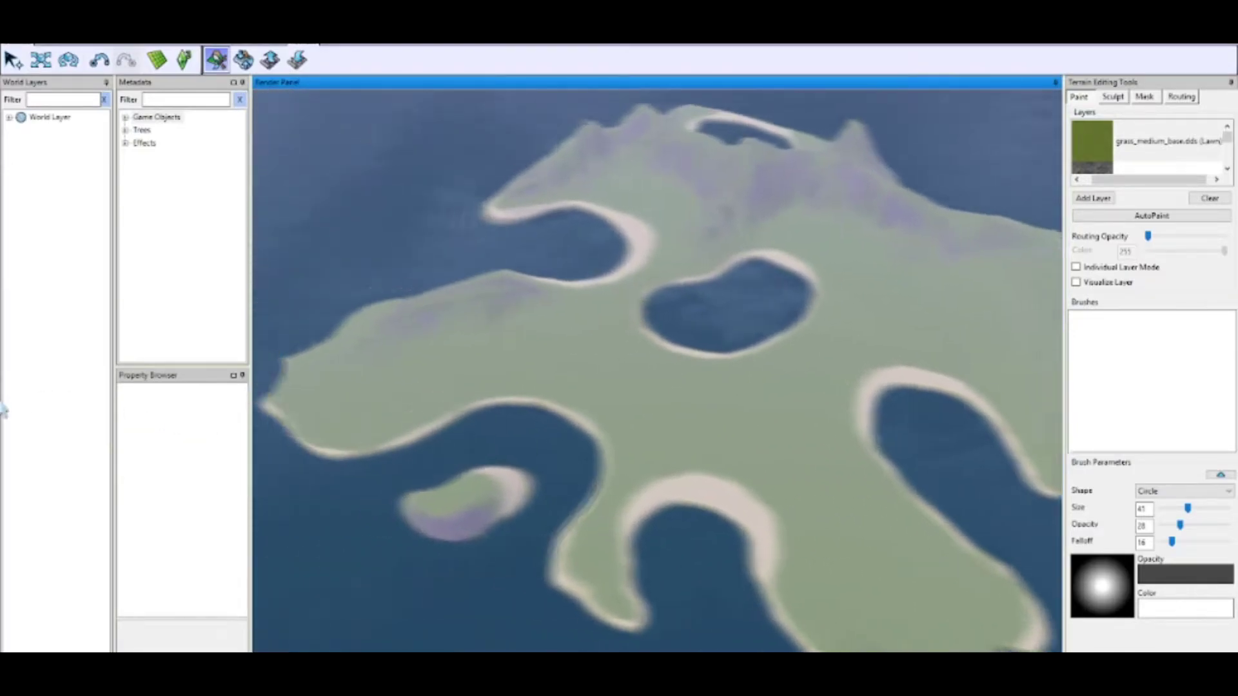
scroll(509, 514, "up", 5)
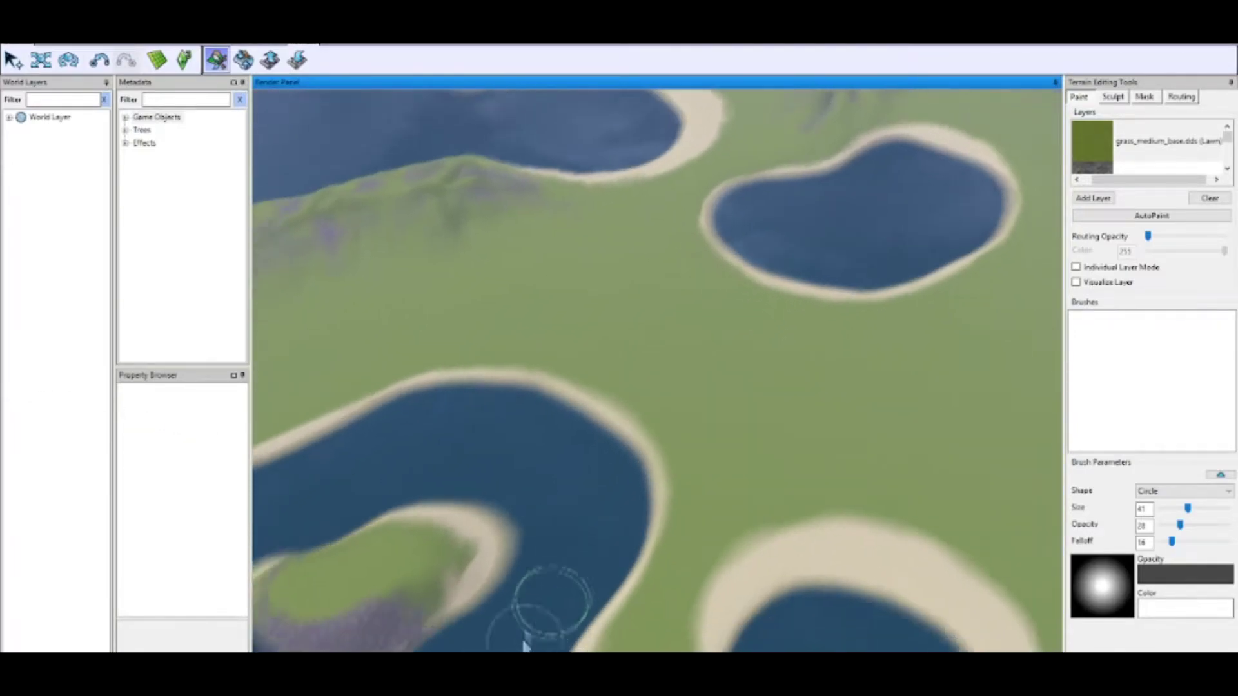
scroll(455, 570, "down", 5)
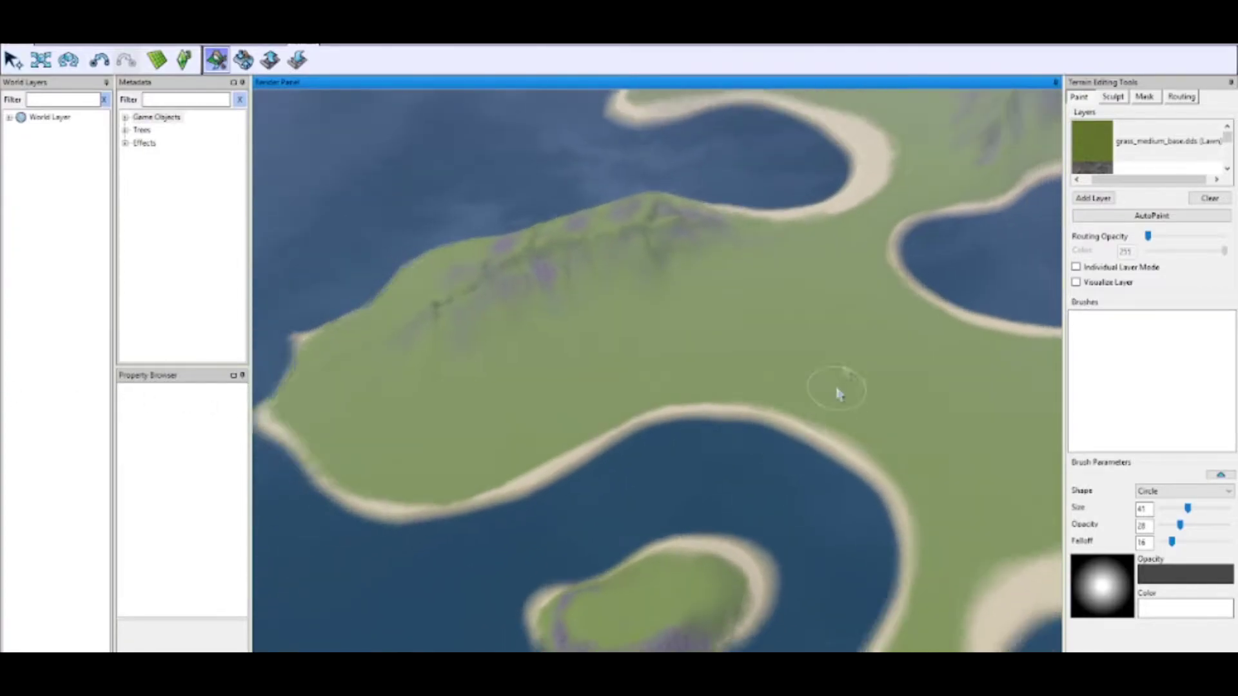
left_click(10, 28)
left_click(67, 131)
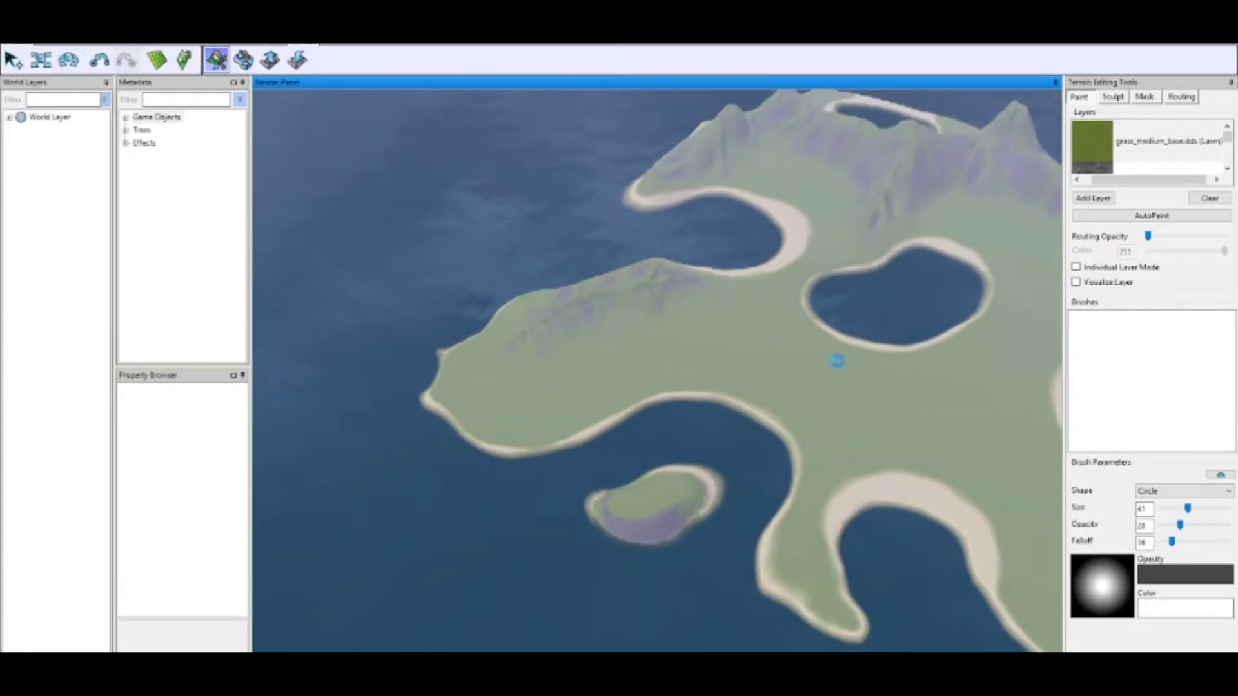
- Open the Time of Day settings for the world view
right_click_drag(907, 476, 961, 482)
left_click(36, 39)
left_click(36, 39)
left_click(36, 39)
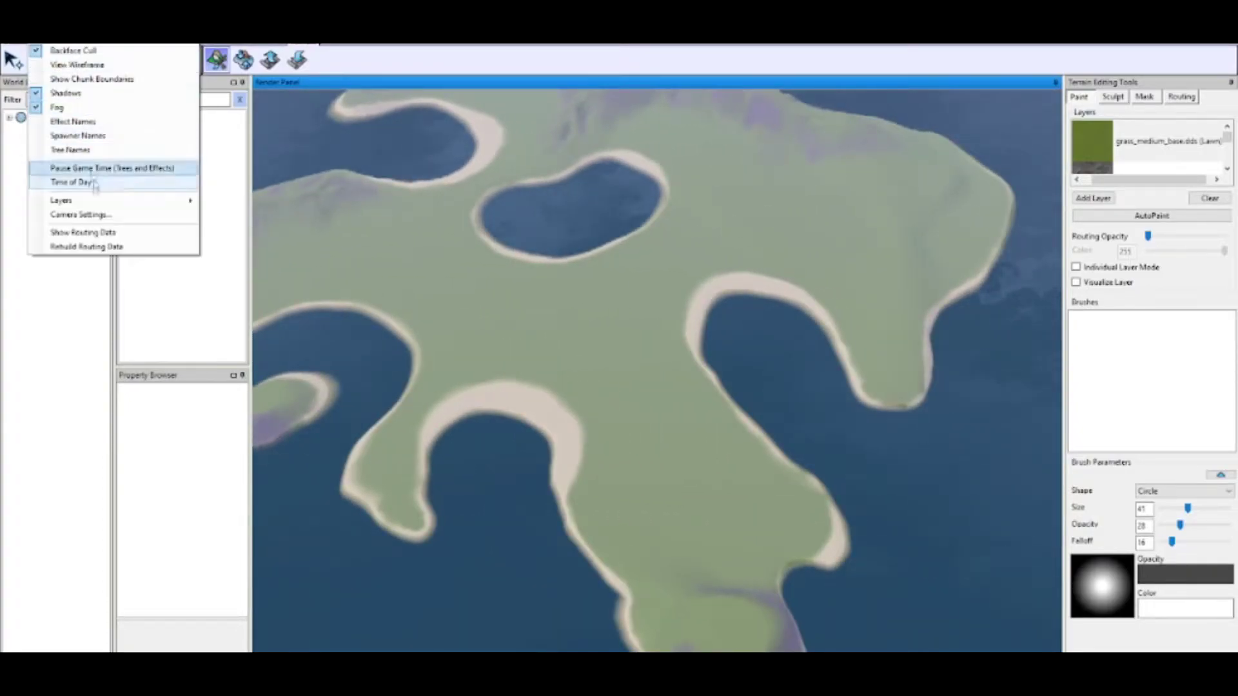
left_click(93, 182)
- Try early-morning lighting with the hour at 7 and then 6, looking over the sky and horizon
left_click_drag(1217, 109, 1166, 136)
type("7")
middle_click_drag(767, 145, 818, 342)
left_click_drag(1218, 109, 1192, 112)
type("7")
middle_click_drag(842, 300, 708, 498)
right_click_drag(708, 498, 703, 477)
middle_click_drag(702, 477, 593, 126)
left_click(1228, 112)
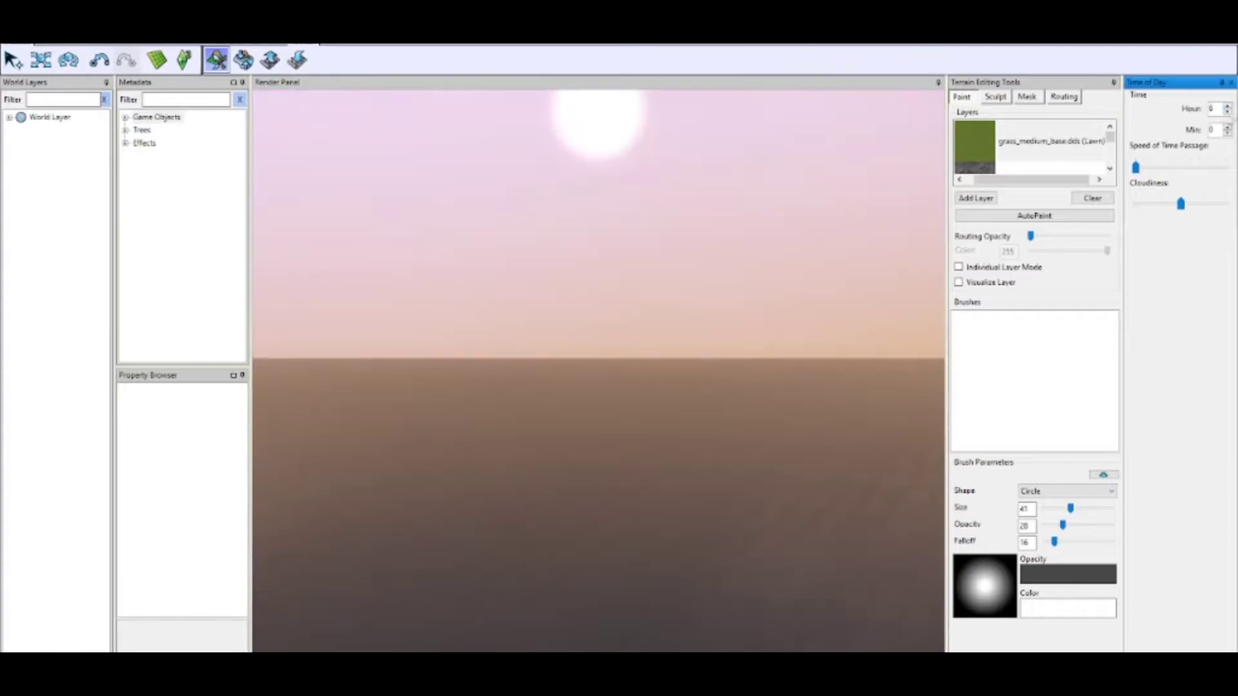
- Set the time of day to hour 12
middle_click_drag(761, 291, 570, 501)
scroll(587, 492, "up", 3)
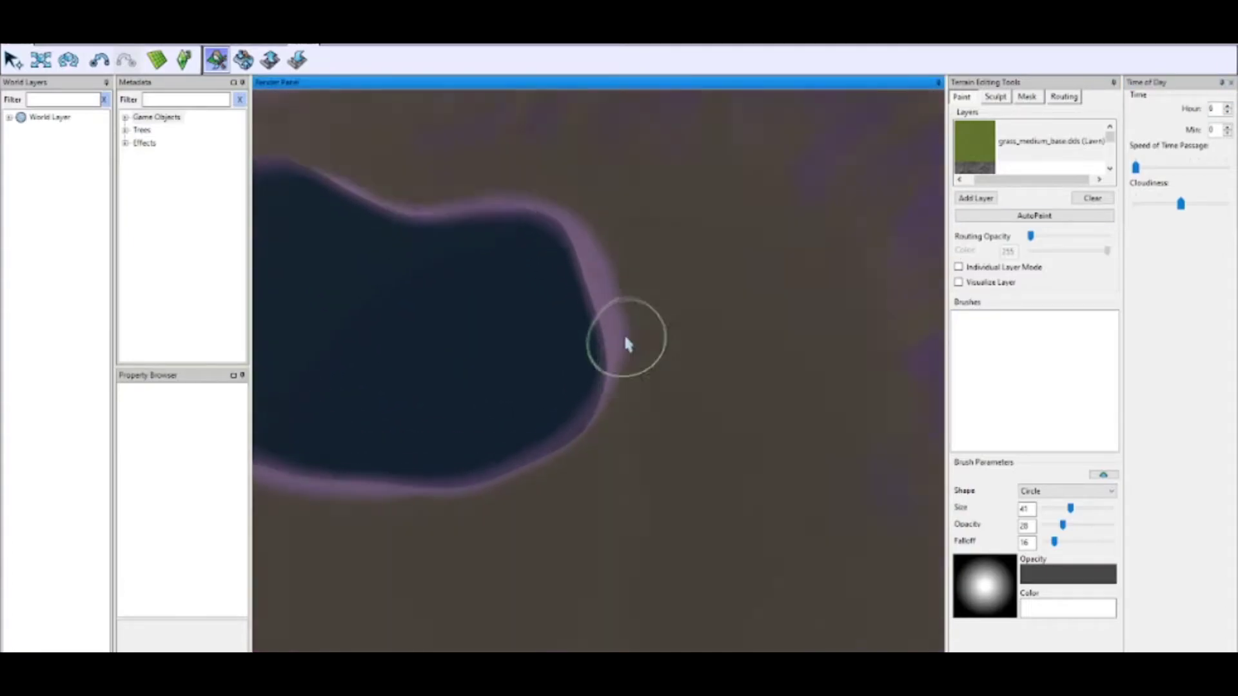
key("Return")
scroll(676, 239, "down", 5)
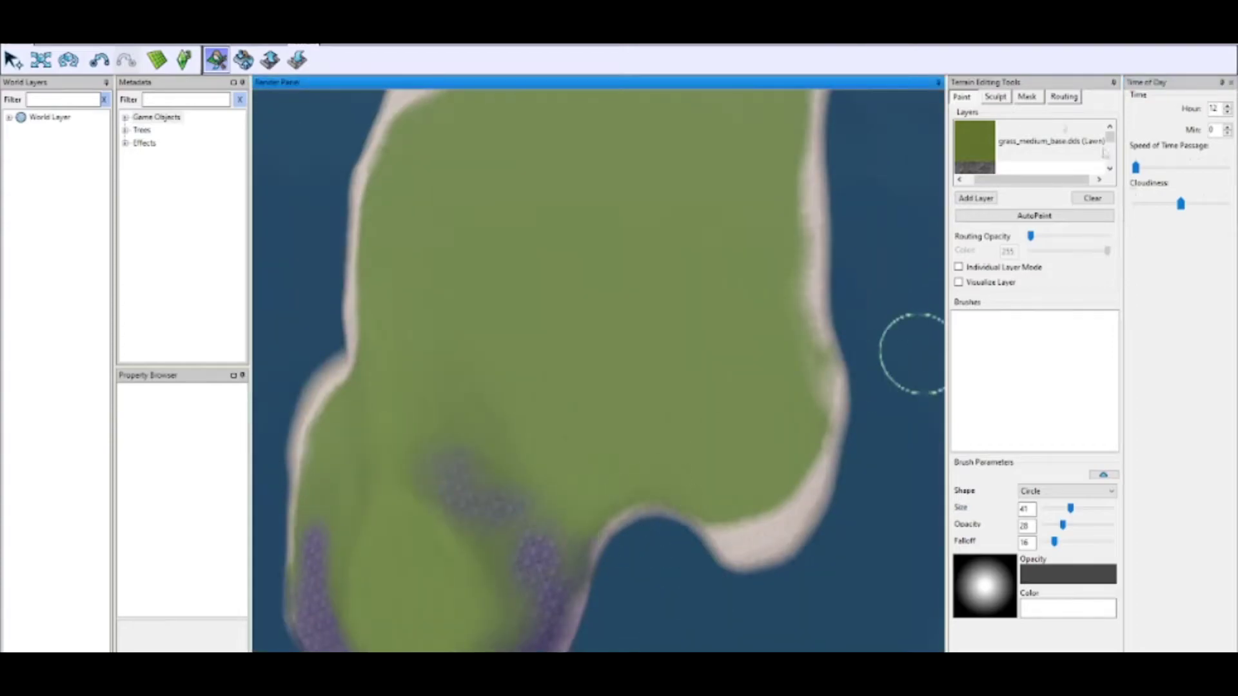
- Smooth the shoreline around the small inlet beside the headland plateau using Smooth - Gentle with brush size 19
left_click(996, 97)
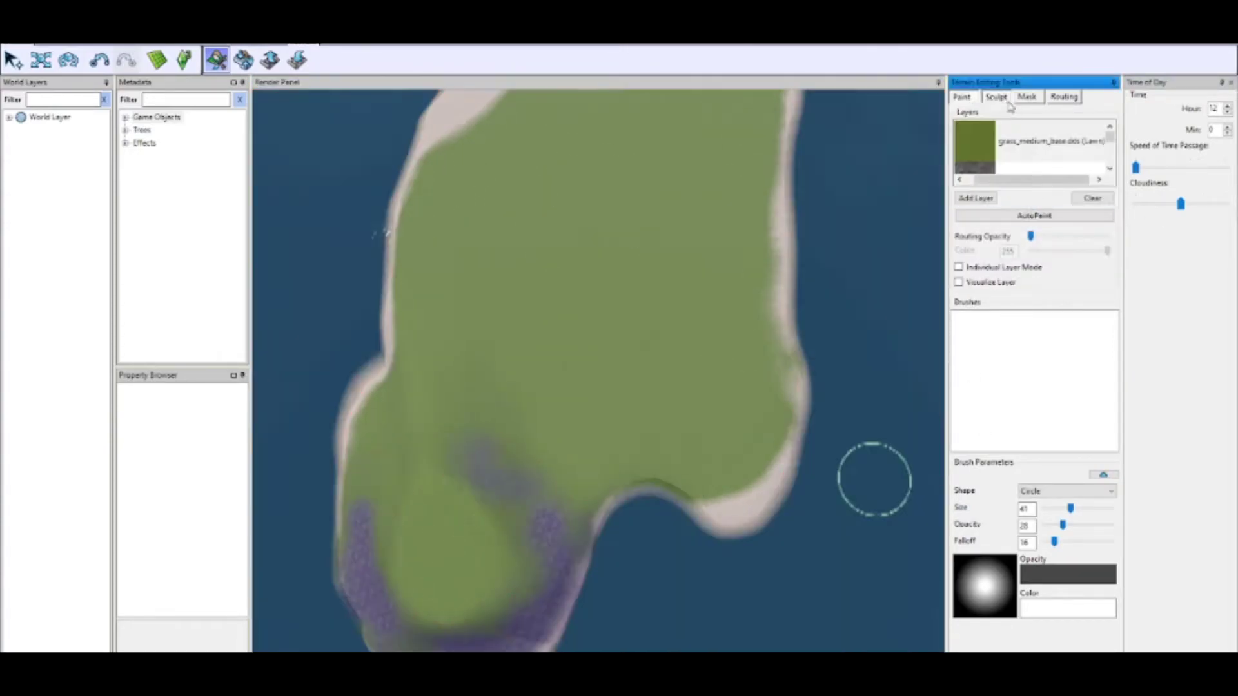
scroll(676, 522, "up", 5)
scroll(759, 648, "down", 1)
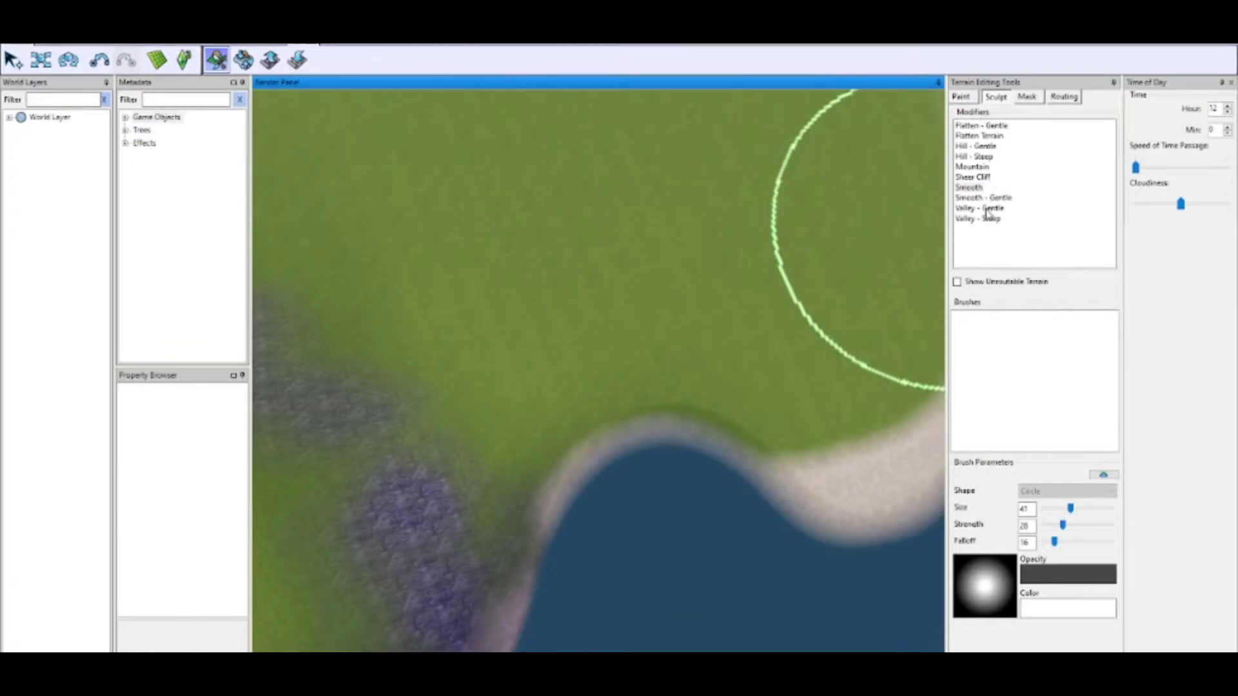
left_click(984, 199)
left_click_drag(1070, 508, 1056, 509)
left_click_drag(674, 459, 814, 443)
scroll(814, 444, "down", 3)
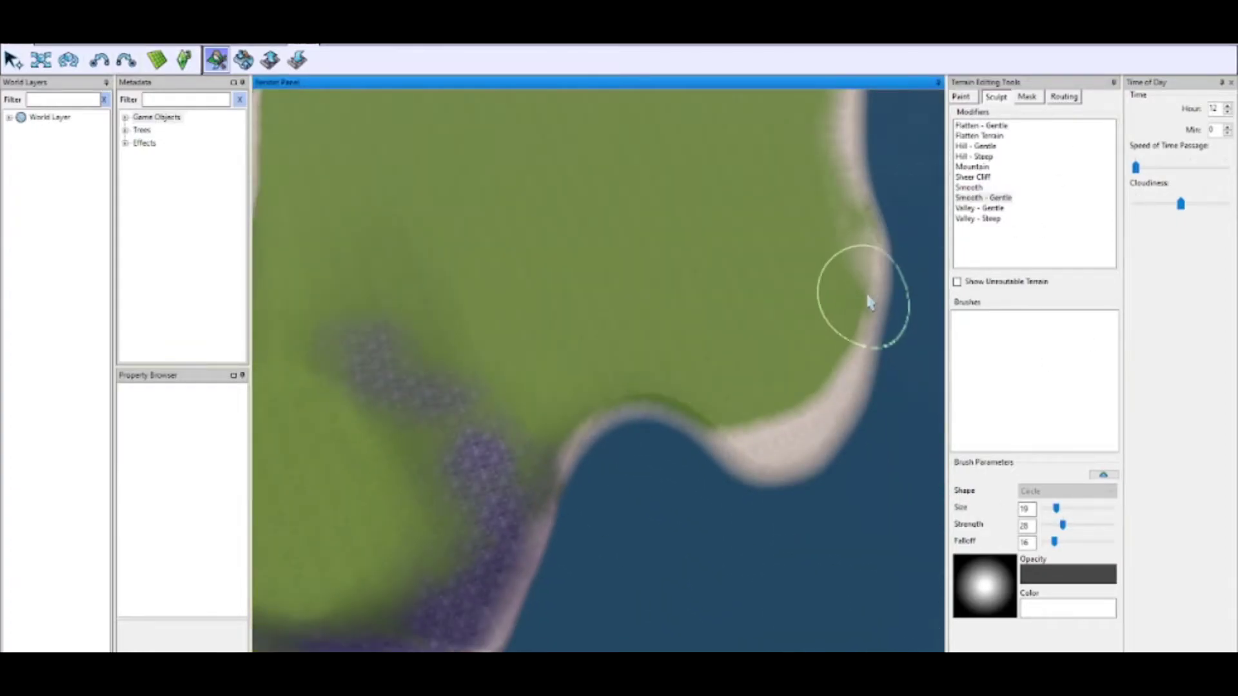
- Activate road placement over the central grassland between the bays and turn on the snapping grid
scroll(717, 328, "down", 4)
mouse_move(716, 325)
right_mouse_down()
mouse_move(704, 210)
mouse_move(638, 299)
right_mouse_up()
scroll(652, 413, "up", 5)
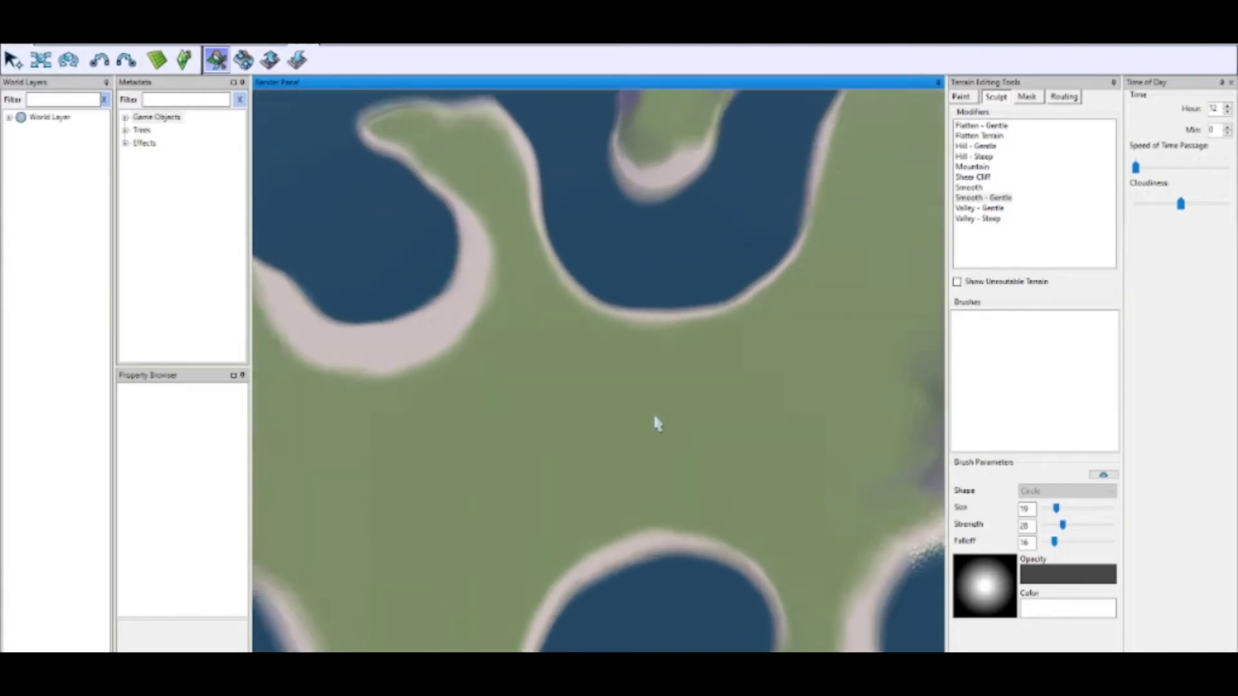
middle_click_drag(667, 399, 599, 322)
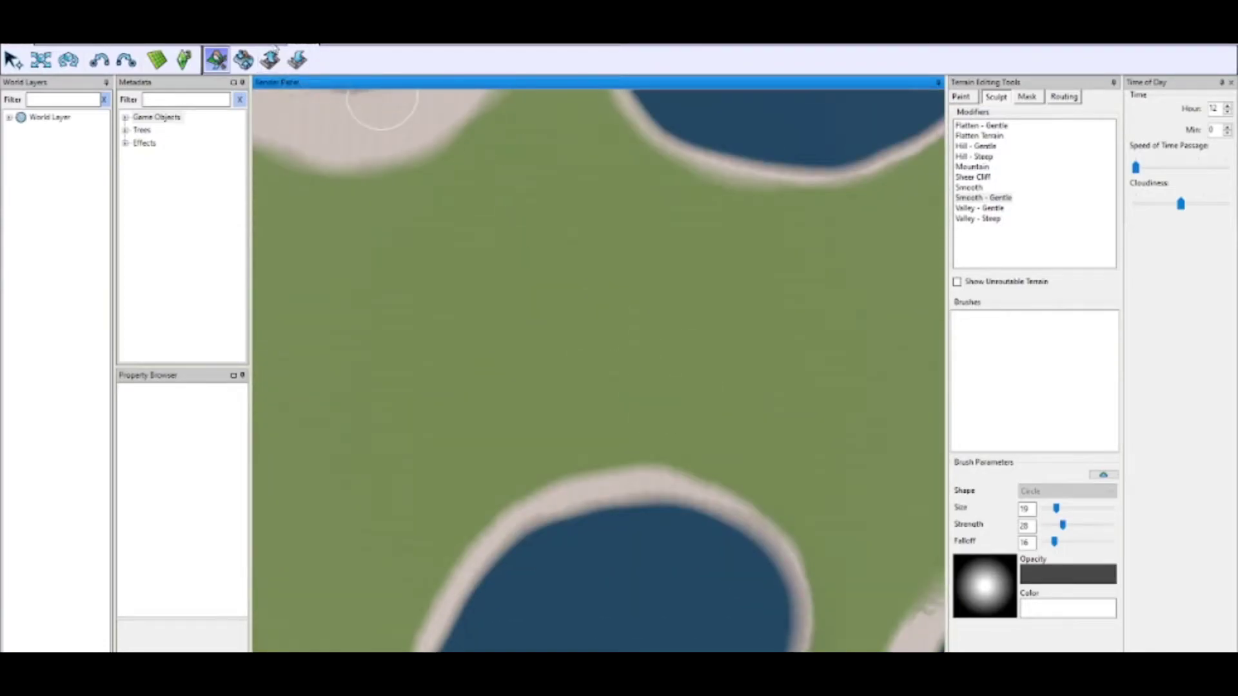
left_click(274, 59)
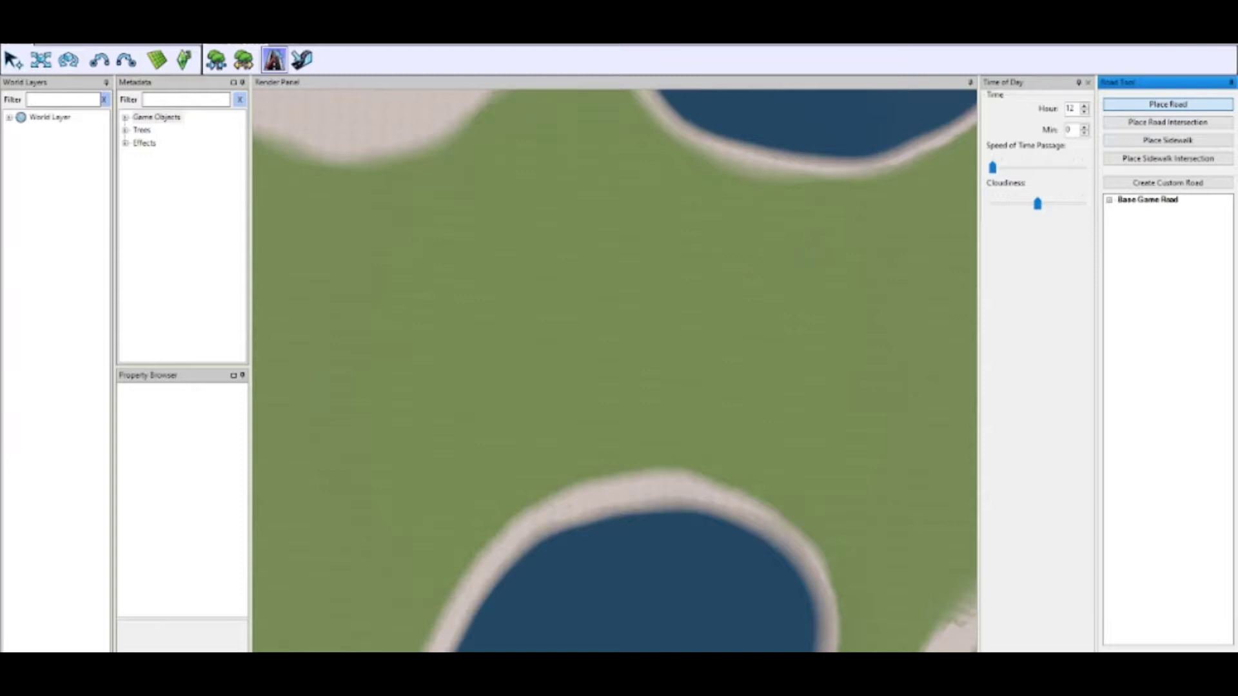
left_click(558, 316)
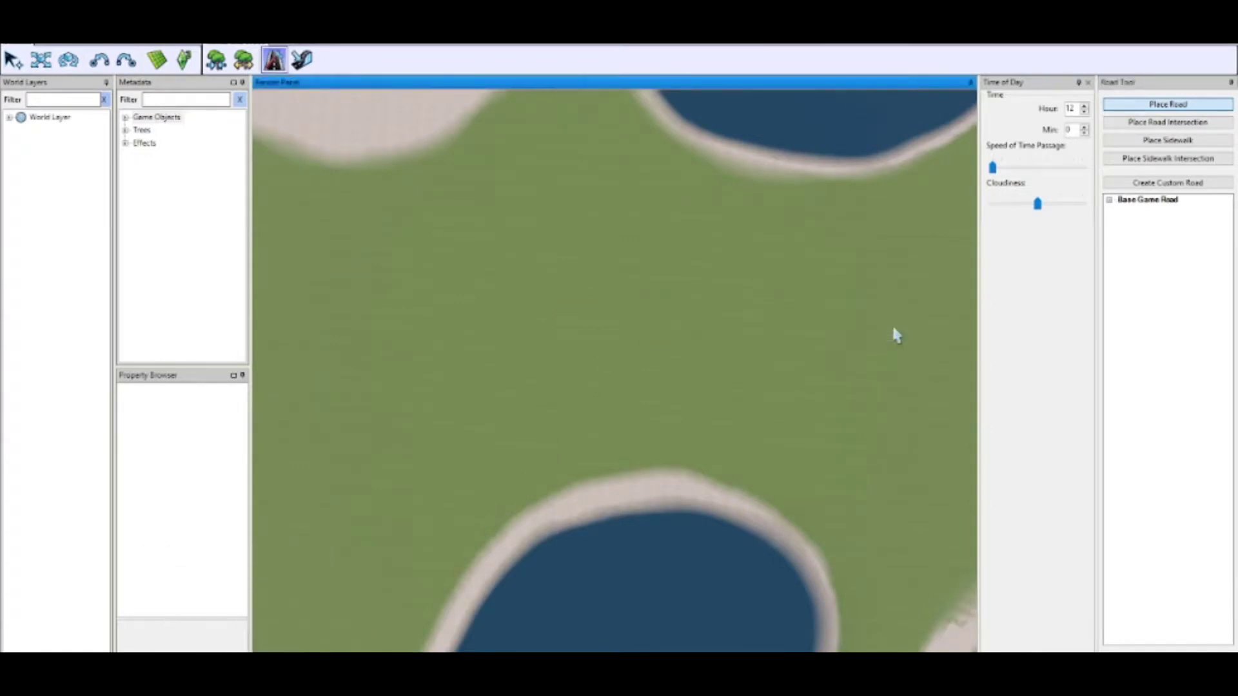
left_click(157, 60)
middle_click_drag(810, 352, 784, 360)
scroll(592, 430, "up", 10)
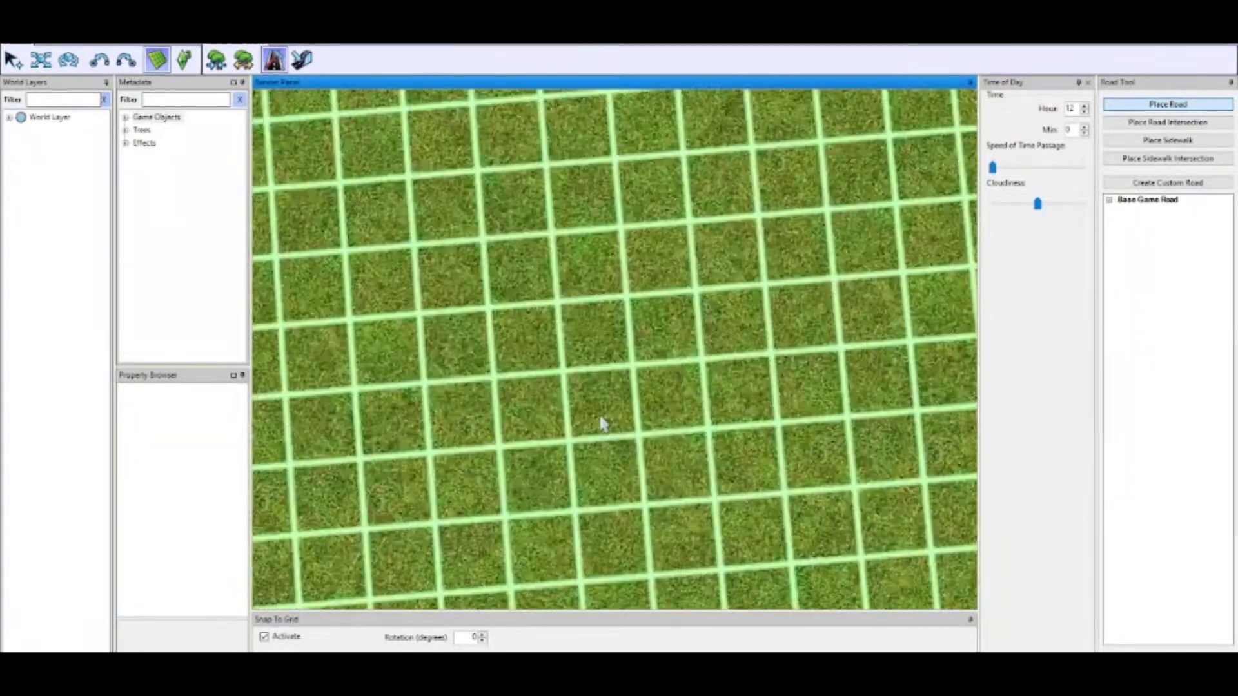
scroll(602, 425, "down", 10)
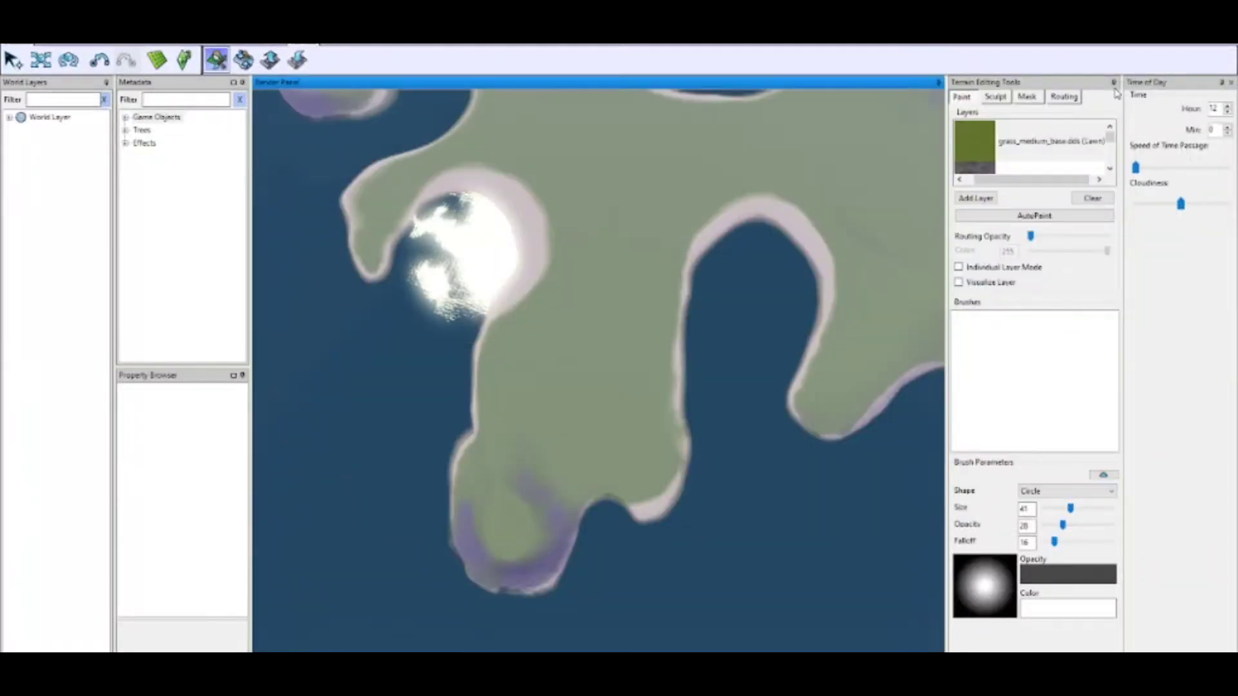
scroll(708, 414, "up", 5)
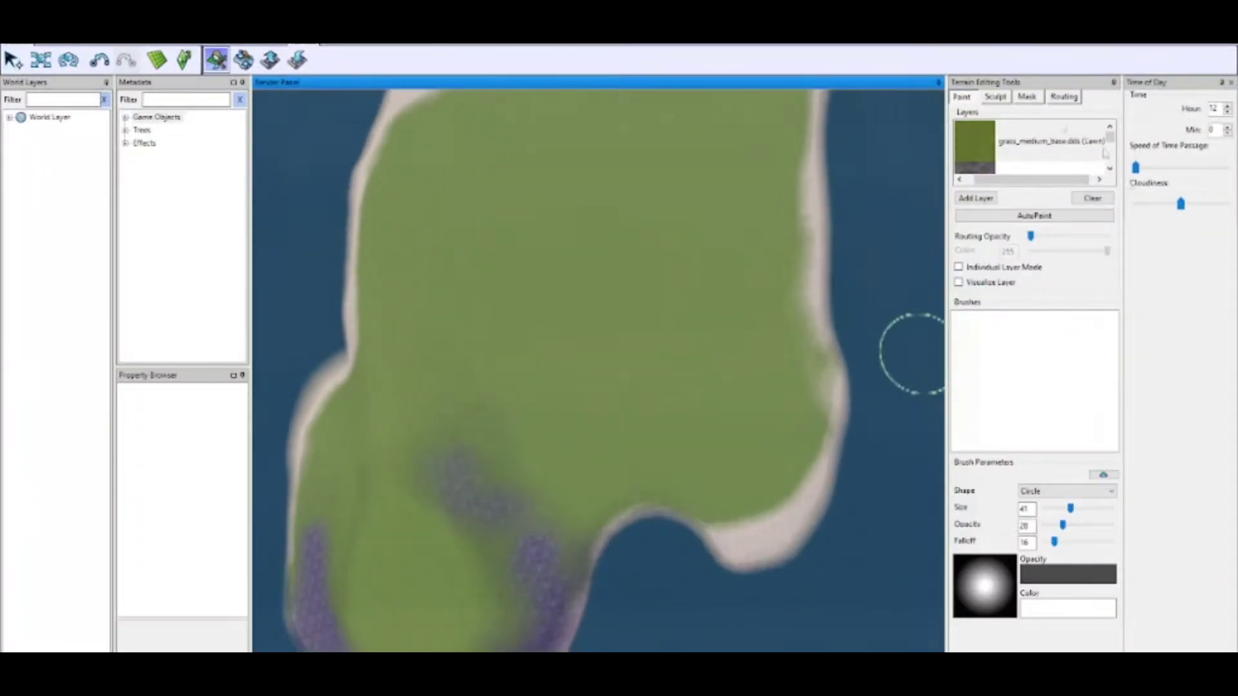
left_click(995, 96)
scroll(871, 138, "down", 1)
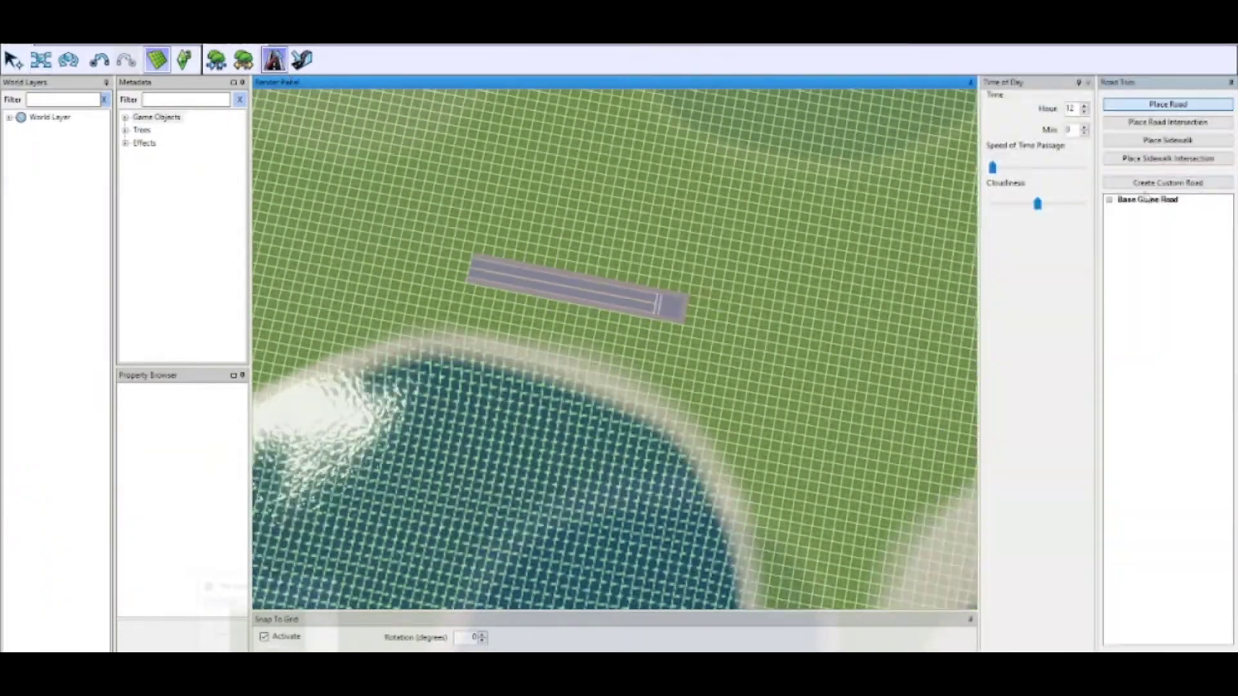
- Place a road intersection at the open end of the straight road above the bay
left_click(1168, 122)
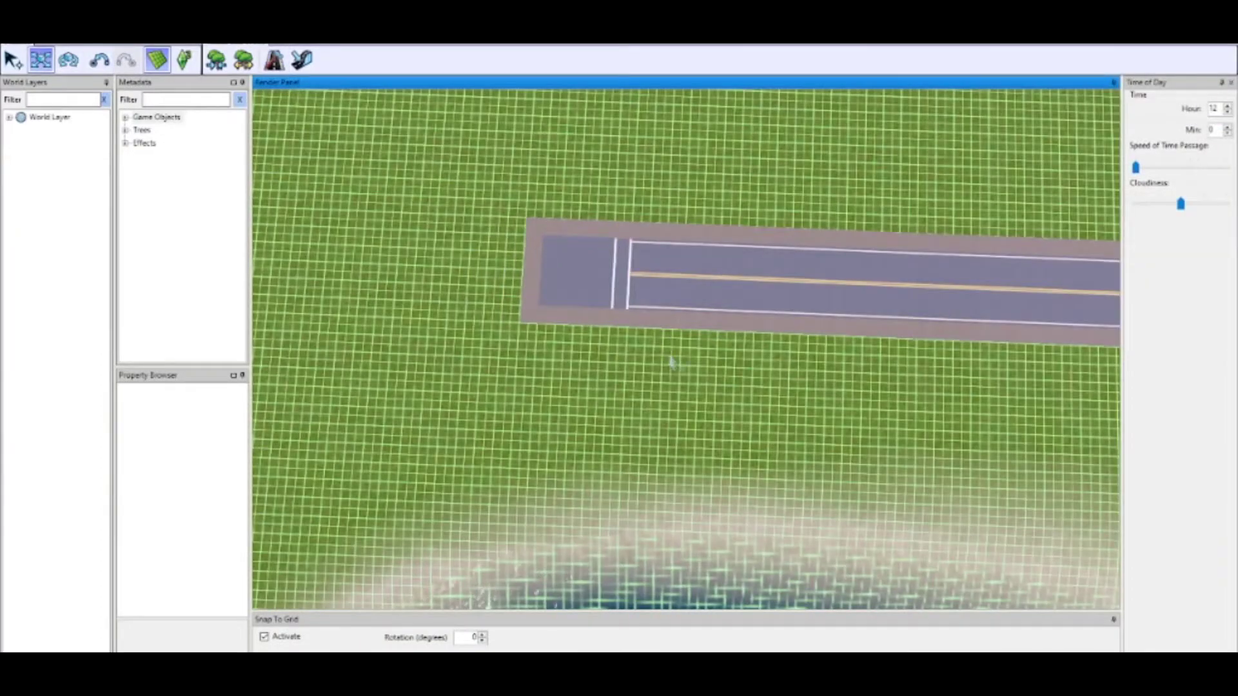
scroll(671, 363, "down", 5)
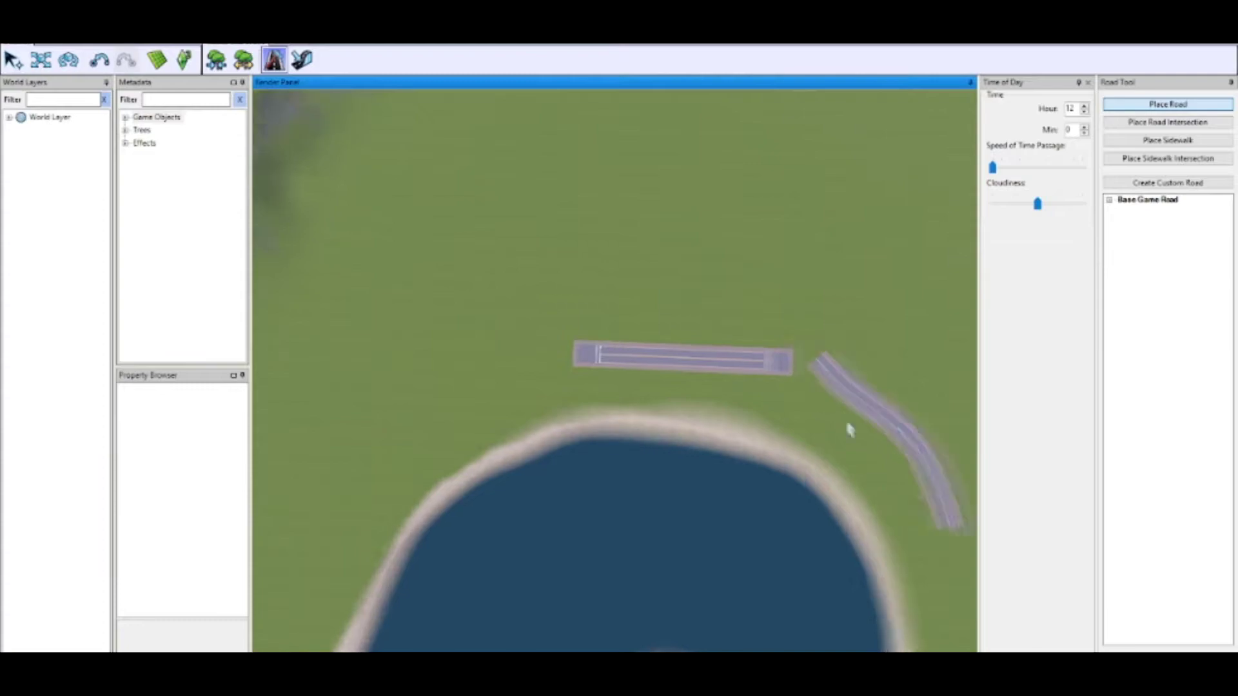
- Attach the curved road to the straight road's intersection and reshape its bend with the curve handles toward the hooked peninsula
scroll(848, 425, "up", 5)
left_click(40, 60)
left_click(756, 241)
left_click_drag(846, 351, 965, 198)
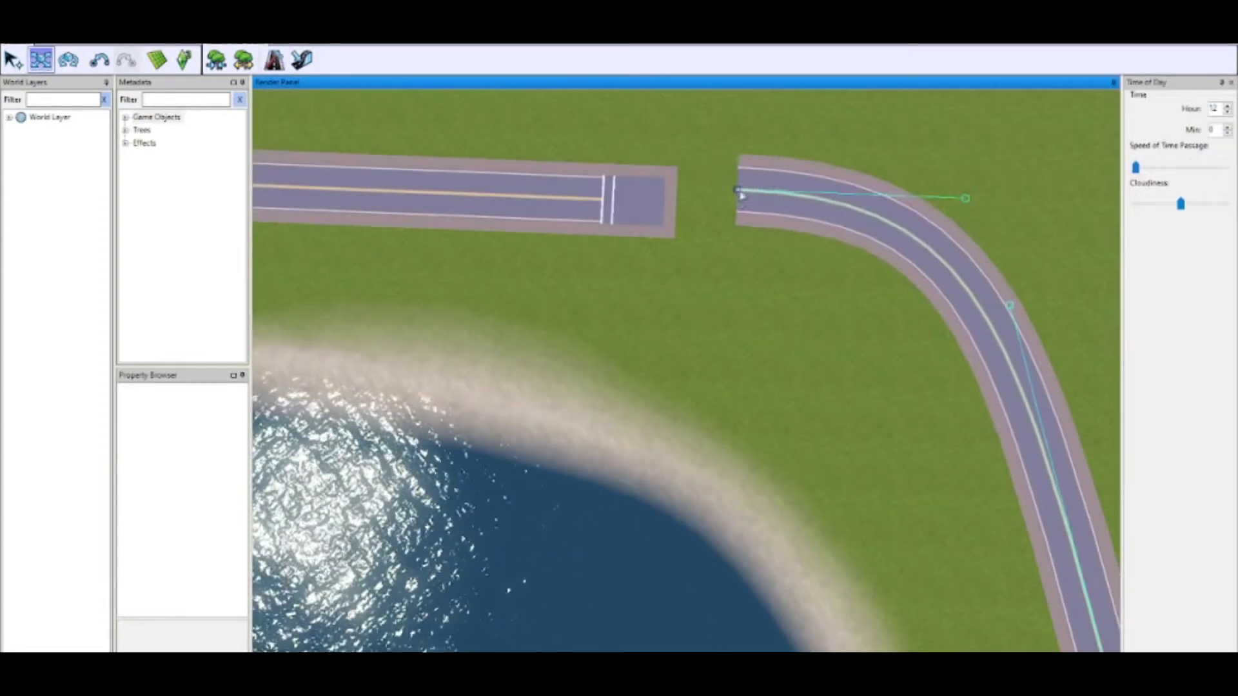
left_click_drag(742, 195, 683, 205)
scroll(805, 348, "down", 3)
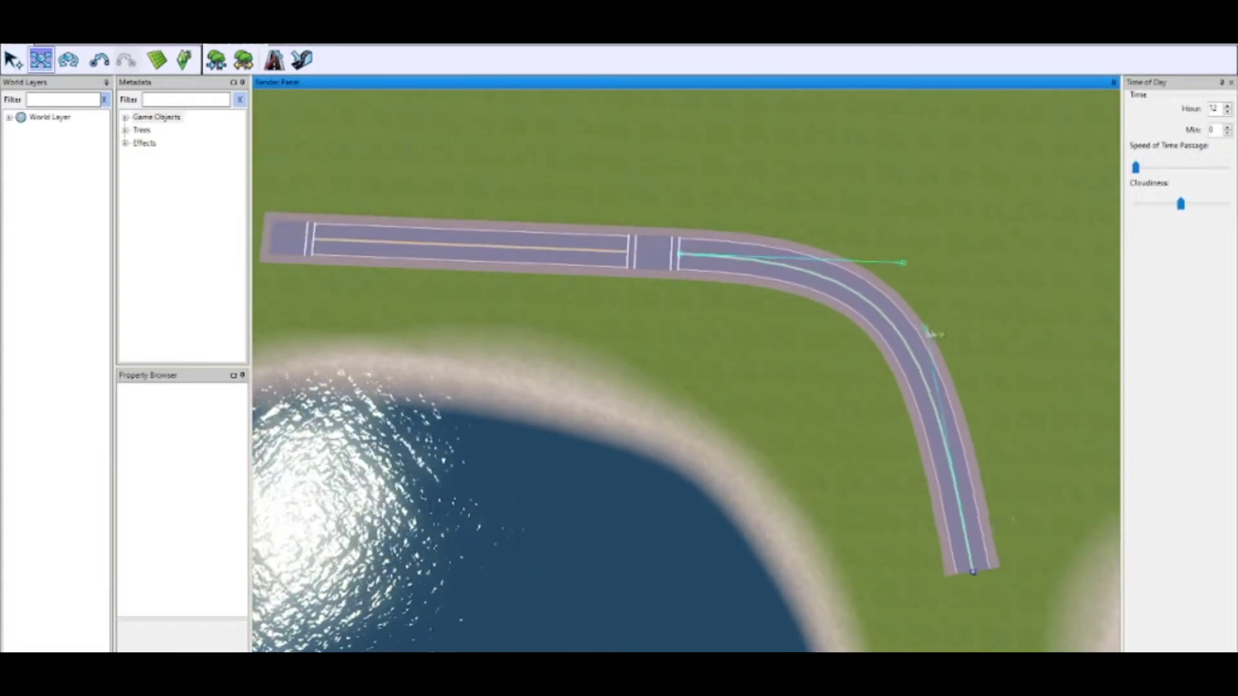
left_click_drag(929, 333, 975, 331)
- Extend the road down the hooked peninsula with a straight segment and a curved segment reaching toward its tip
right_click_drag(919, 368, 923, 509)
scroll(924, 509, "down", 5)
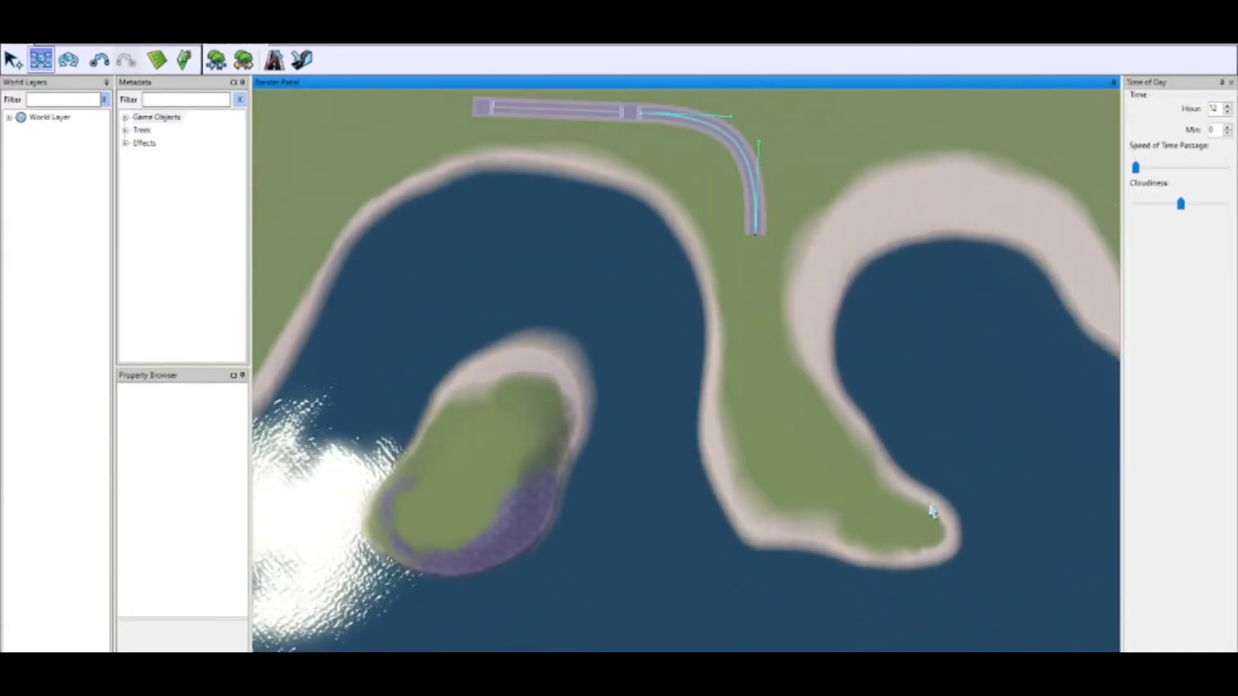
scroll(762, 263, "up", 5)
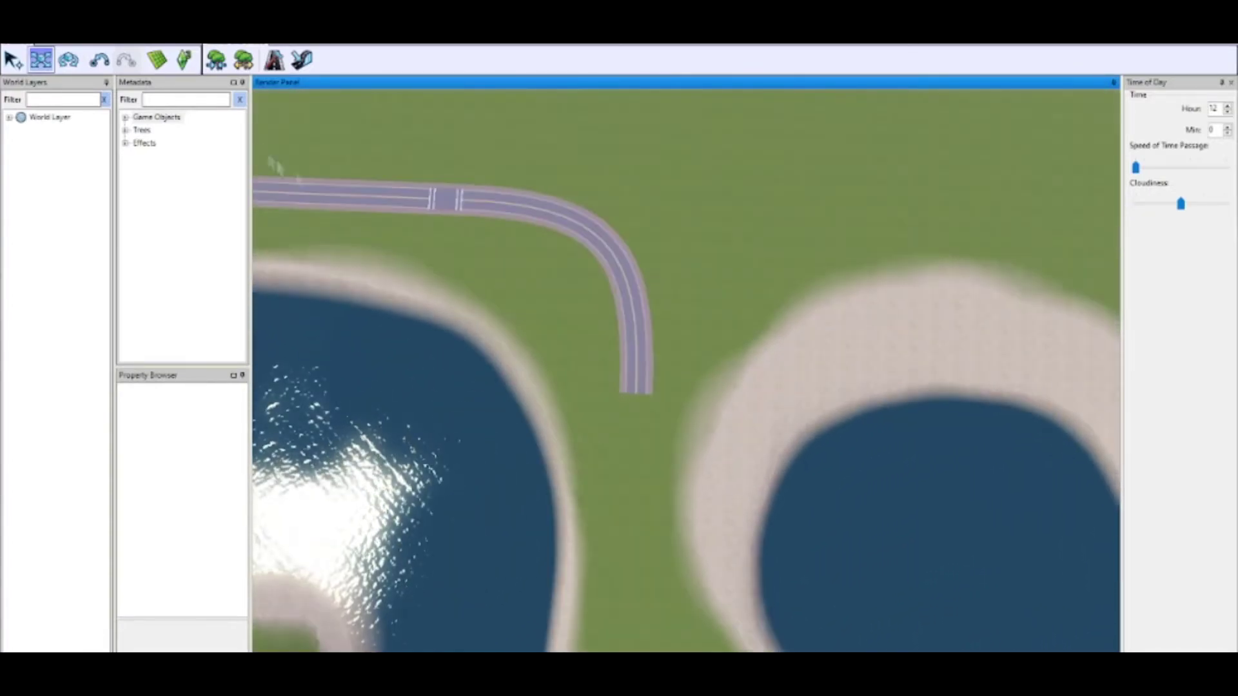
left_click(274, 60)
left_click_drag(573, 392, 534, 456)
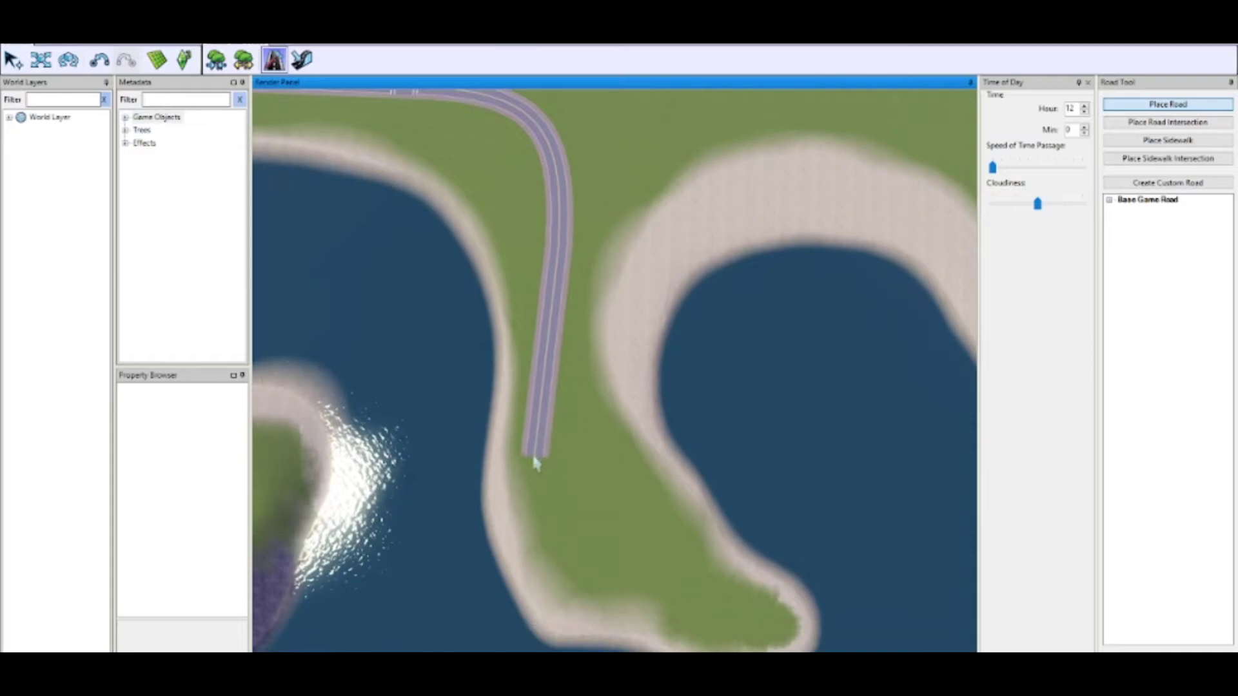
left_click_drag(525, 504, 755, 637)
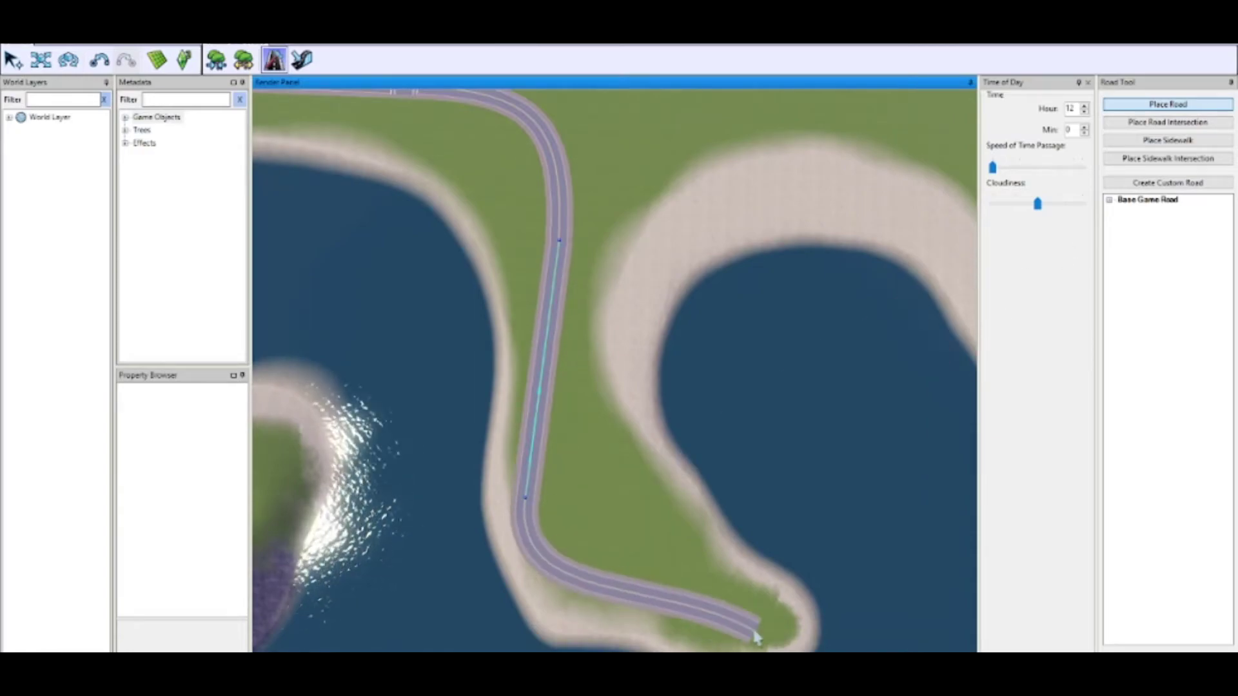
- Place a road intersection at the hooked peninsula's tip and reshape the curved road's end to meet it
left_click(1168, 122)
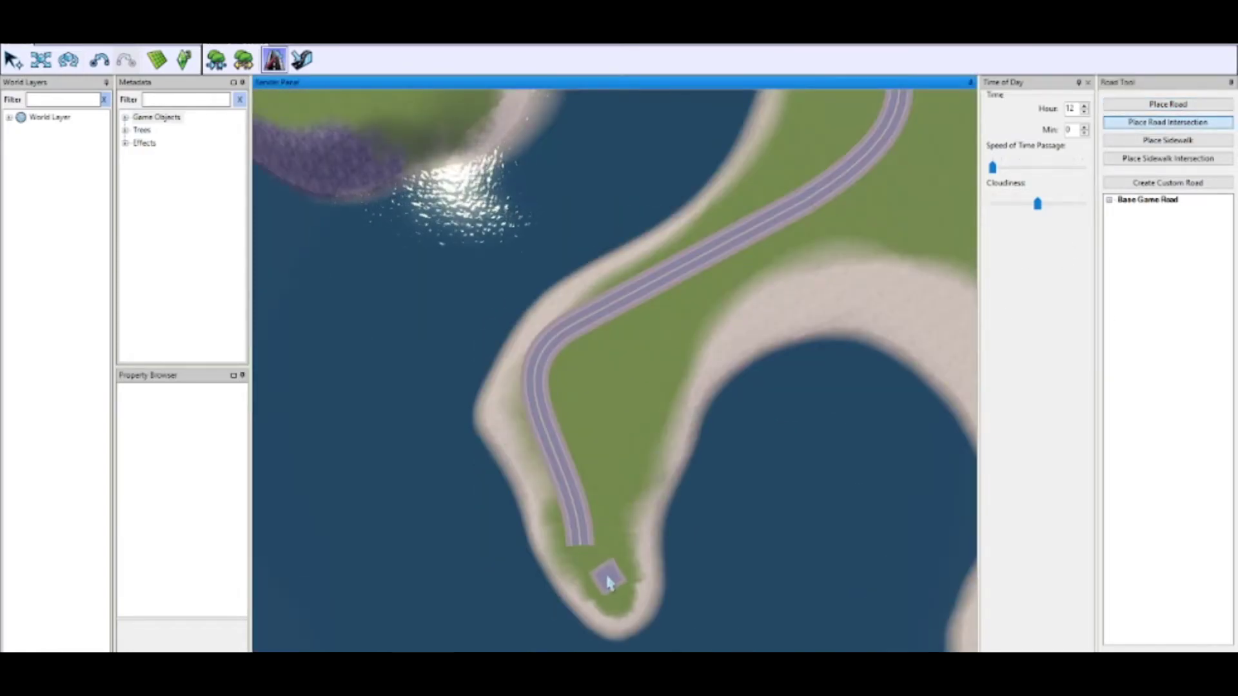
scroll(651, 566, "up", 5)
left_click(41, 60)
left_click(526, 434)
left_click_drag(500, 451, 547, 474)
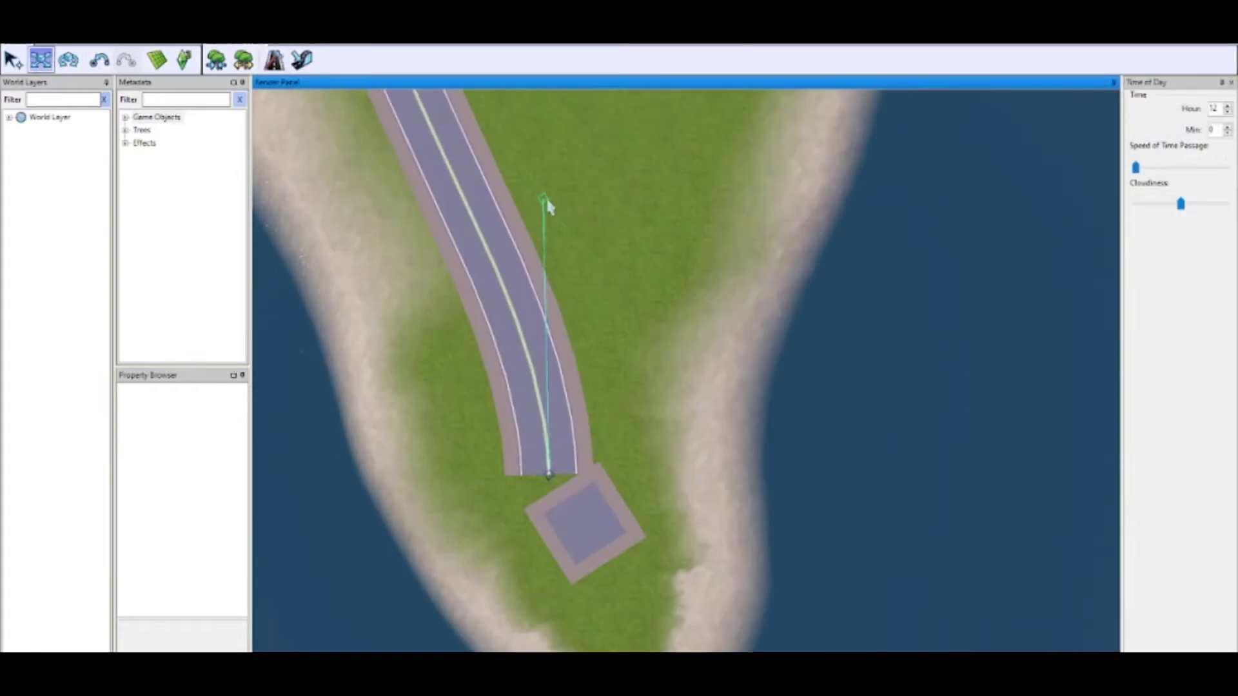
left_click_drag(545, 201, 430, 200)
left_click_drag(548, 474, 527, 409)
left_click_drag(600, 524, 627, 422)
- Smooth the peninsula road's sharp bend by moving the curved segment's upper end along the straight road and adjusting its curve handle
scroll(598, 461, "down", 4)
left_click(41, 60)
right_click_drag(703, 436, 700, 380)
left_click(520, 377)
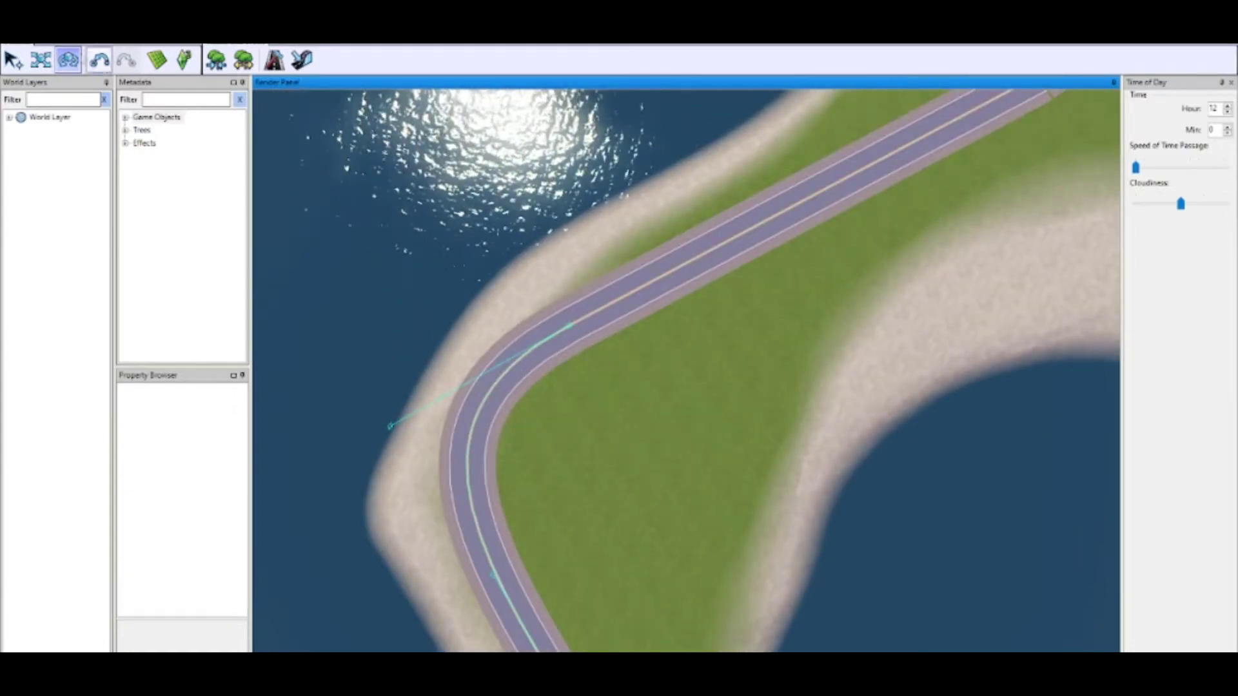
left_click(41, 60)
left_click_drag(575, 328, 650, 290)
left_click_drag(449, 392, 472, 413)
- With the snapping grid on, draw a straight branch road from the middle intersection above the bay toward the northern lake
right_click_drag(713, 413, 576, 430)
scroll(475, 447, "down", 8)
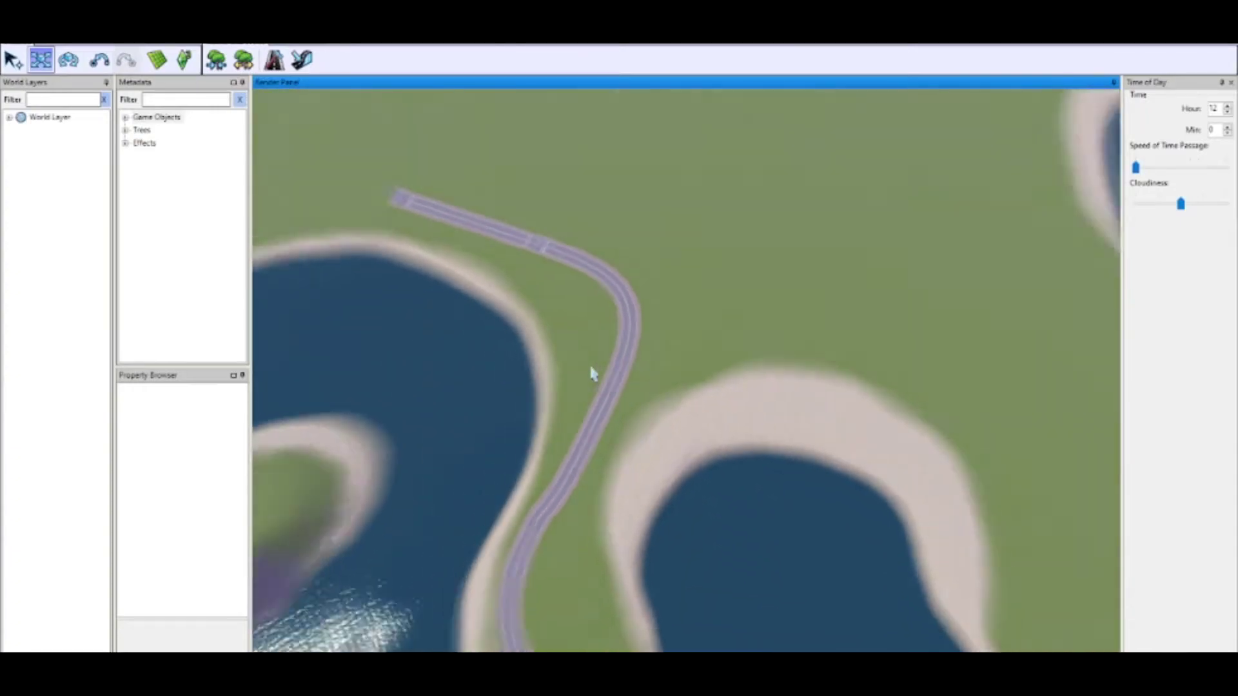
scroll(623, 424, "down", 2)
right_click_drag(619, 469, 583, 298)
scroll(706, 394, "up", 5)
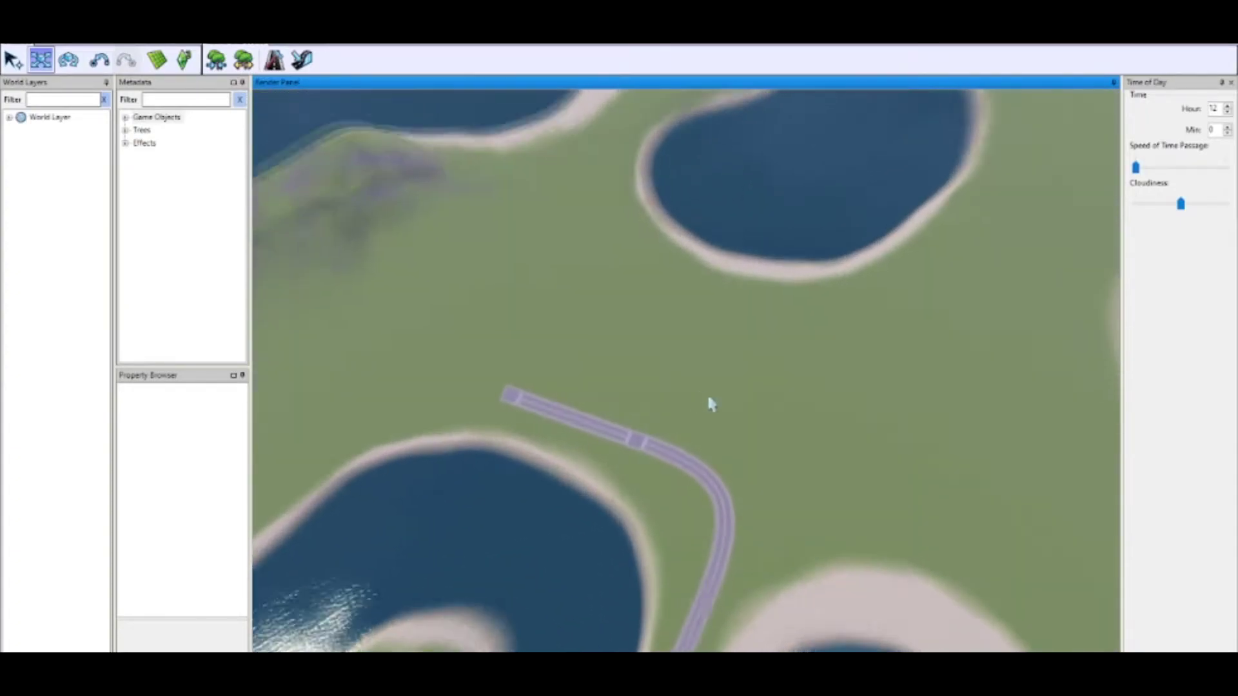
scroll(760, 379, "up", 1)
left_click(273, 61)
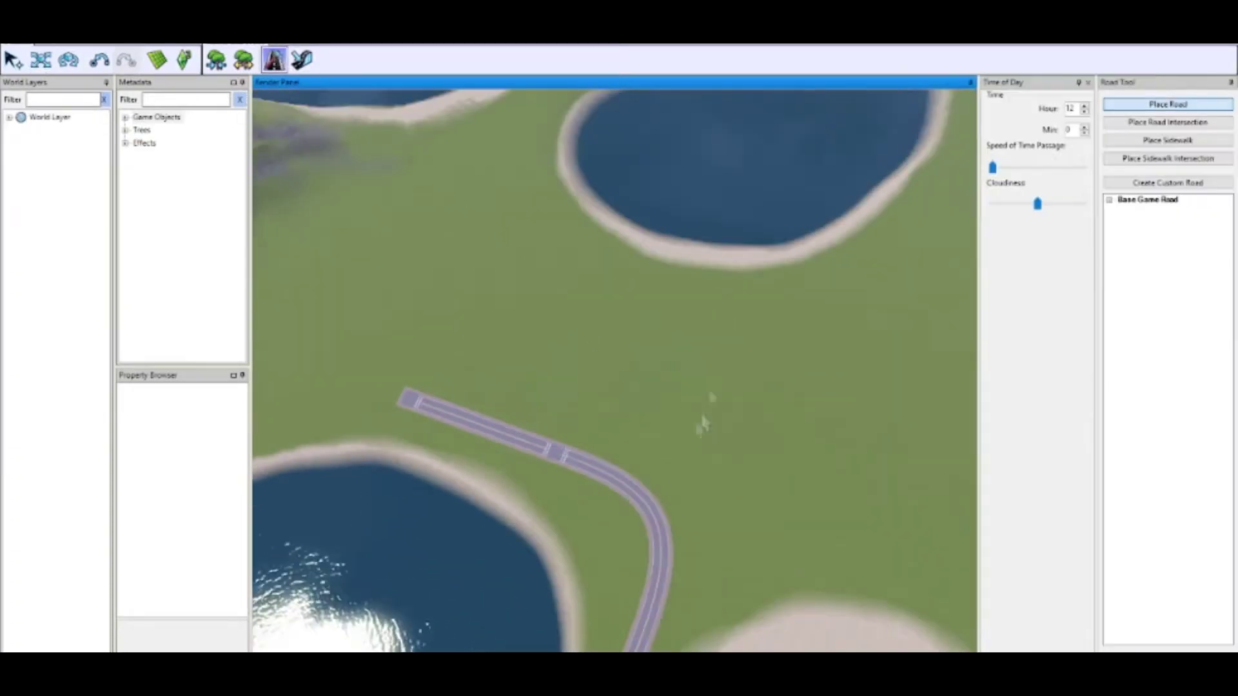
key("Escape")
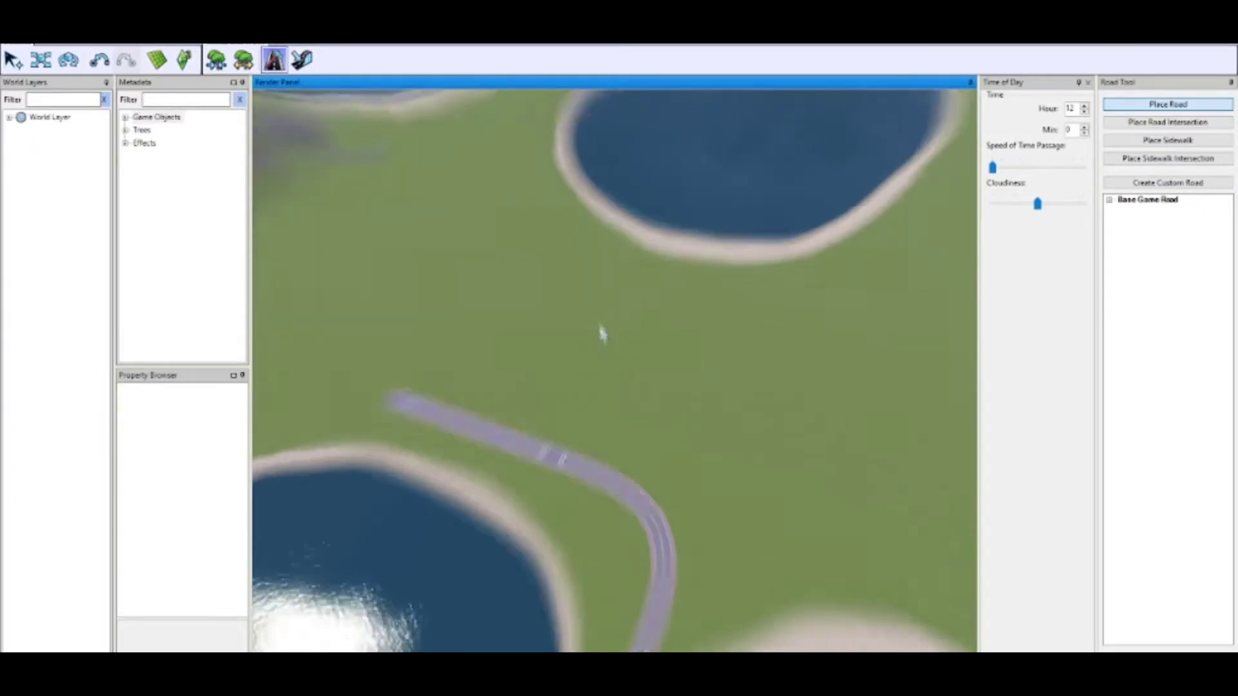
left_click(157, 59)
scroll(597, 400, "up", 3)
left_click_drag(589, 489, 626, 427)
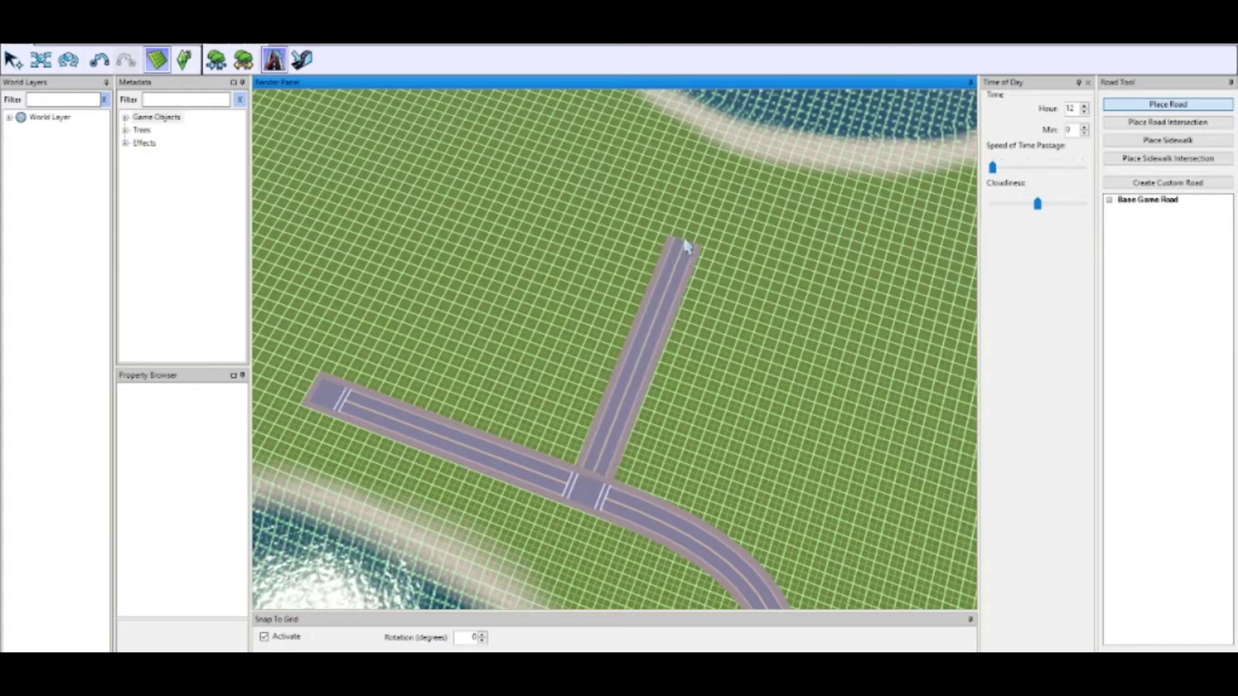
key("Escape")
- Snap the branch road's lower end onto the intersection of the main road
middle_click_drag(816, 316, 782, 296)
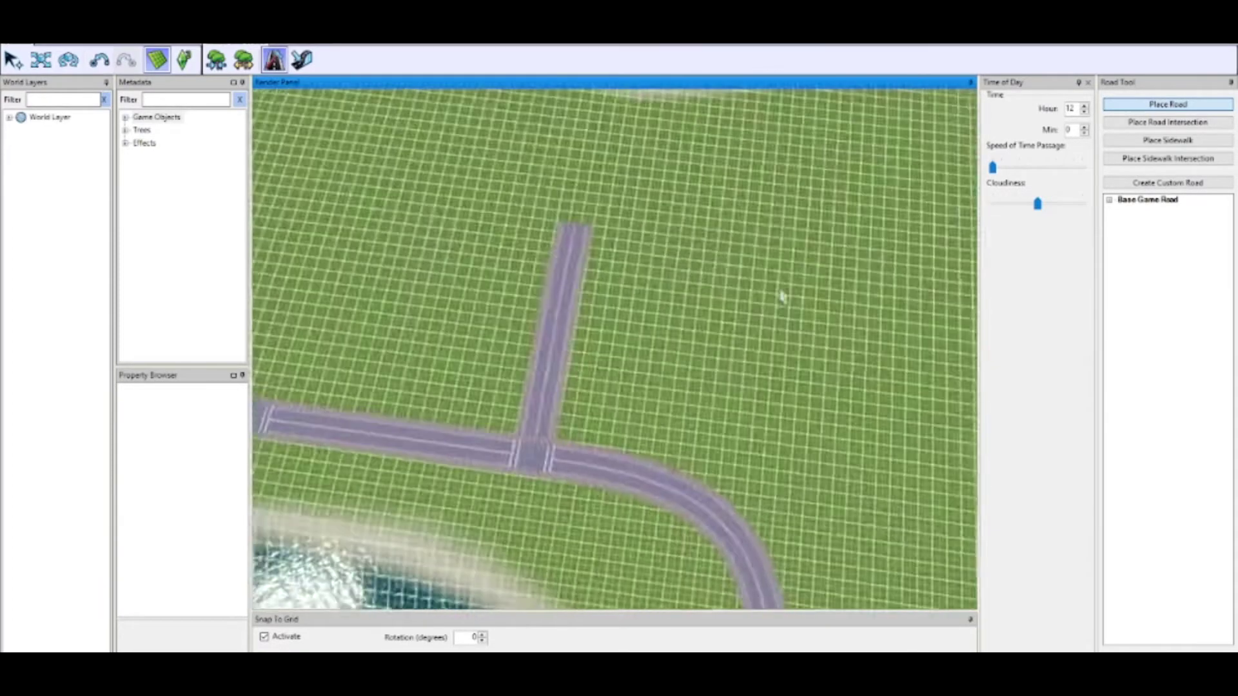
scroll(782, 295, "up", 2)
left_click(647, 256)
key("Escape")
scroll(671, 387, "up", 3)
left_click(41, 60)
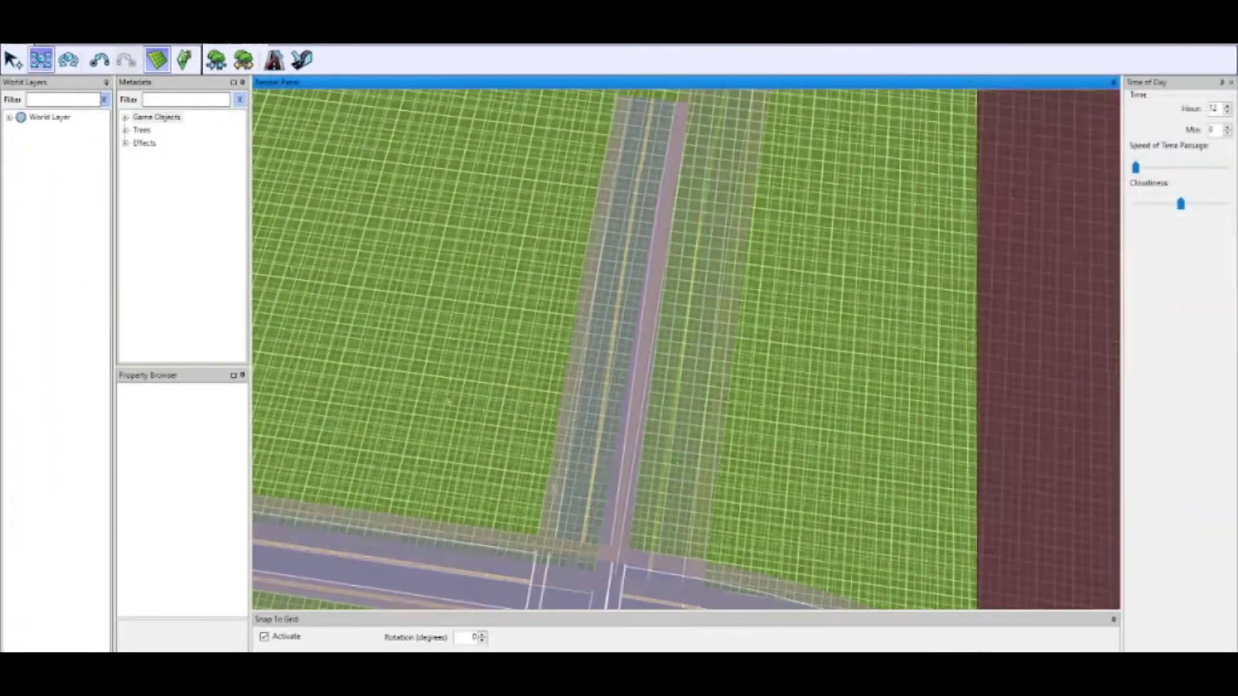
left_click(667, 303)
right_click_drag(774, 387, 799, 500)
left_click_drag(654, 370, 652, 382)
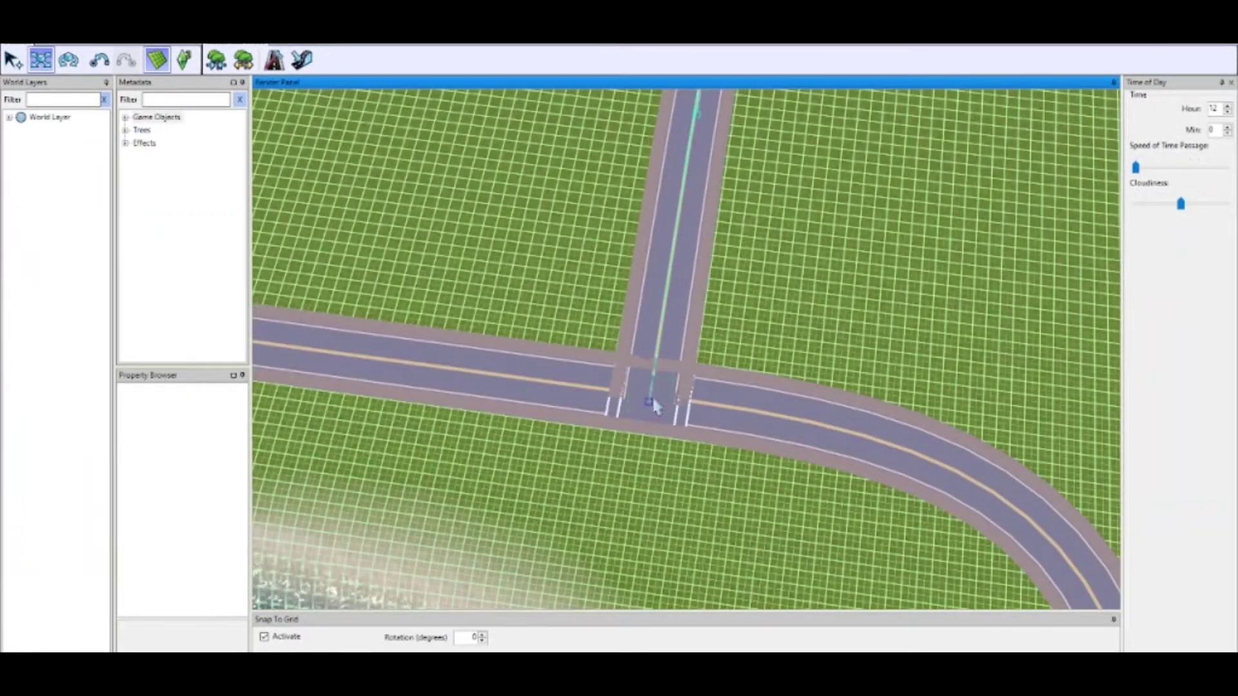
right_click_drag(778, 364, 738, 145)
left_click(555, 354)
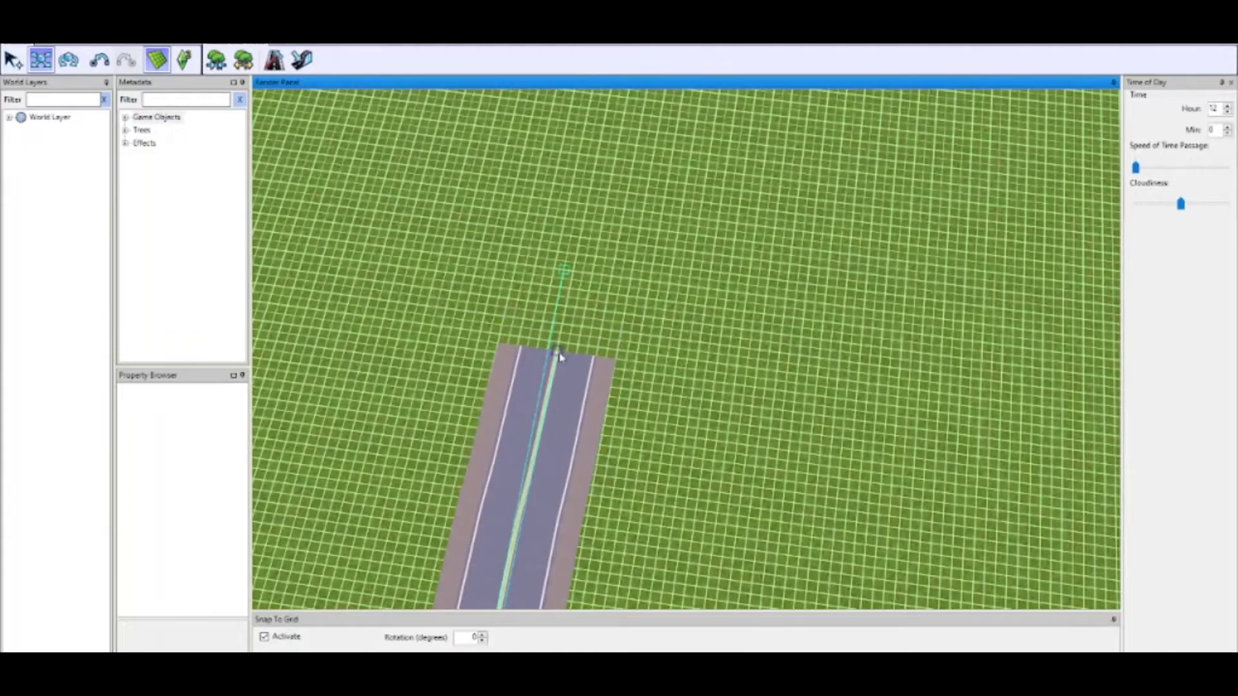
- Place a road intersection at the branch road's open northern end and join it to the road
right_click_drag(748, 381, 638, 254)
scroll(746, 387, "up", 3)
scroll(807, 421, "down", 6)
scroll(765, 318, "up", 5)
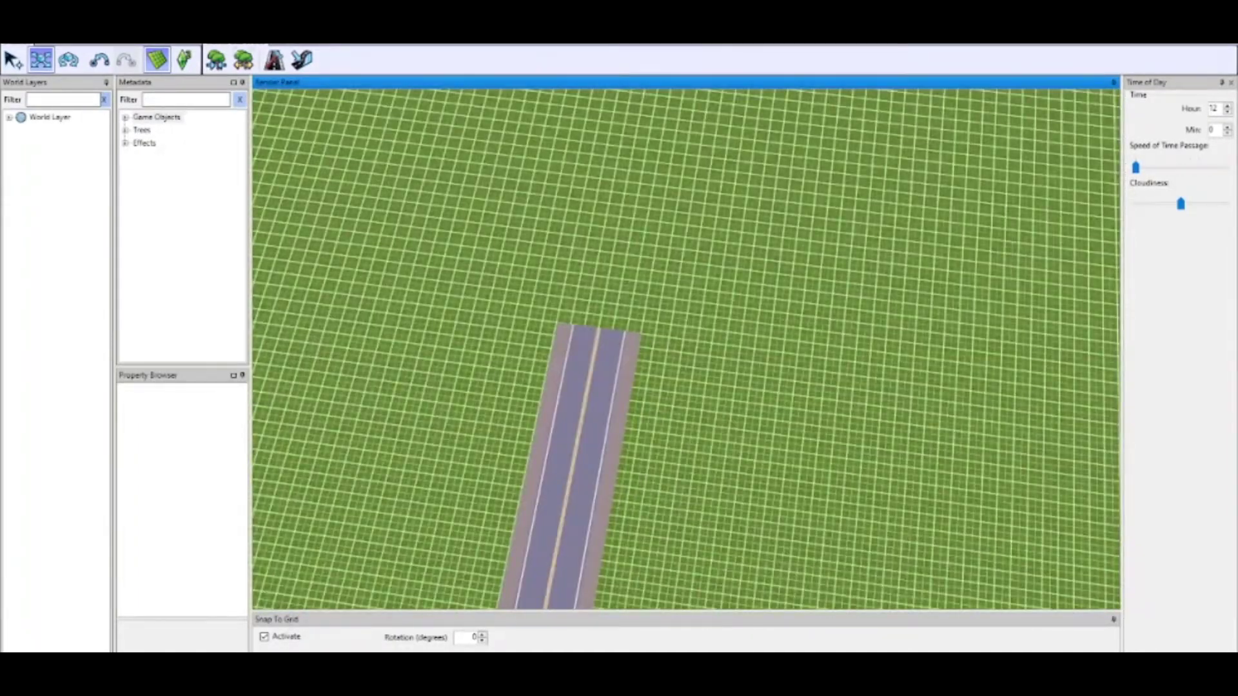
left_click(274, 59)
left_click(546, 304)
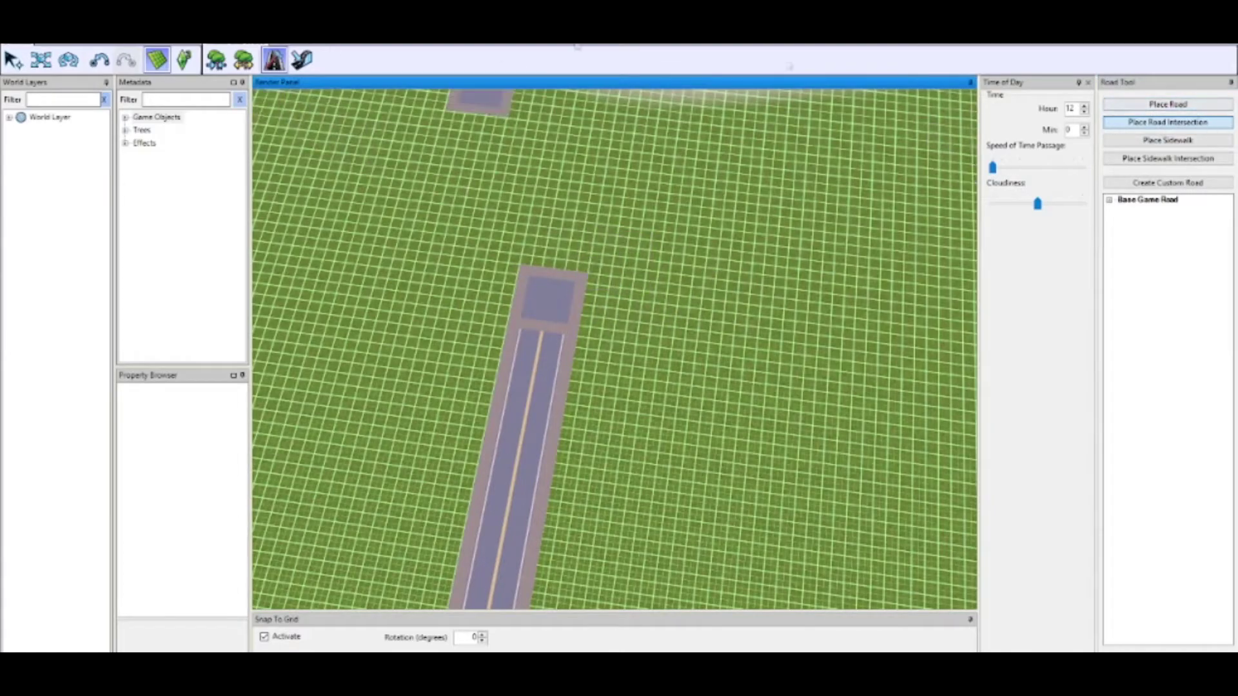
left_click(40, 60)
scroll(735, 342, "down", 6)
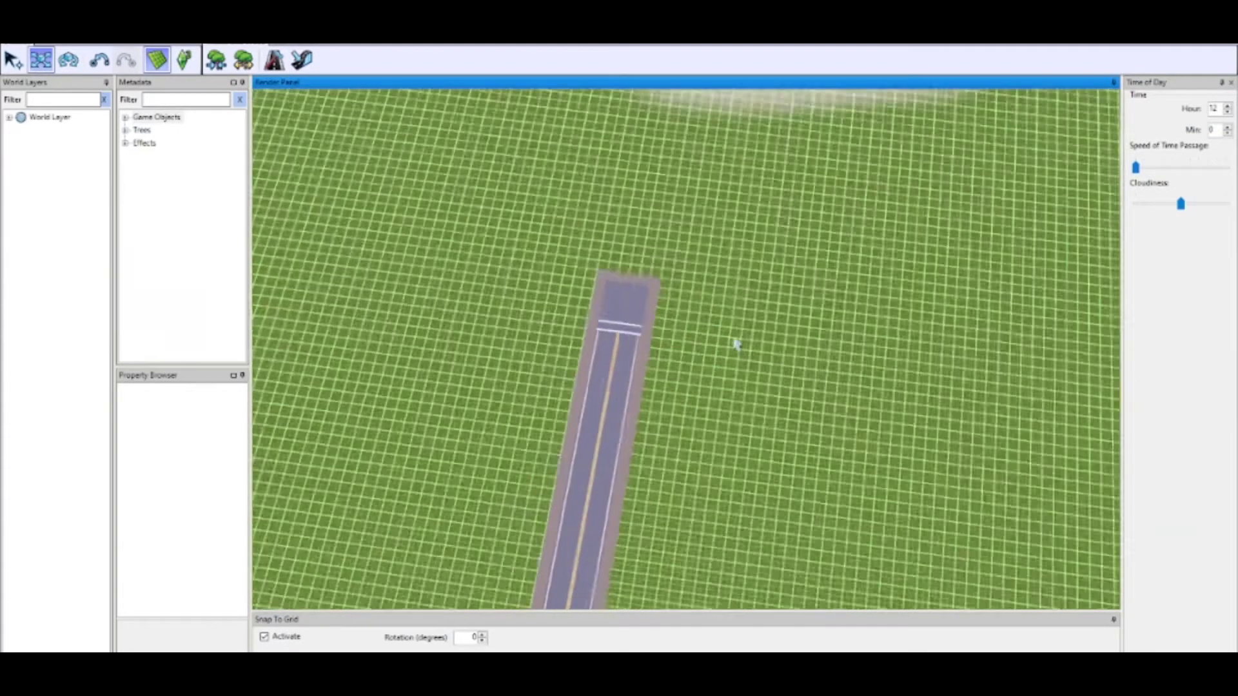
right_click_drag(737, 342, 413, 278)
right_click_drag(784, 334, 1082, 332)
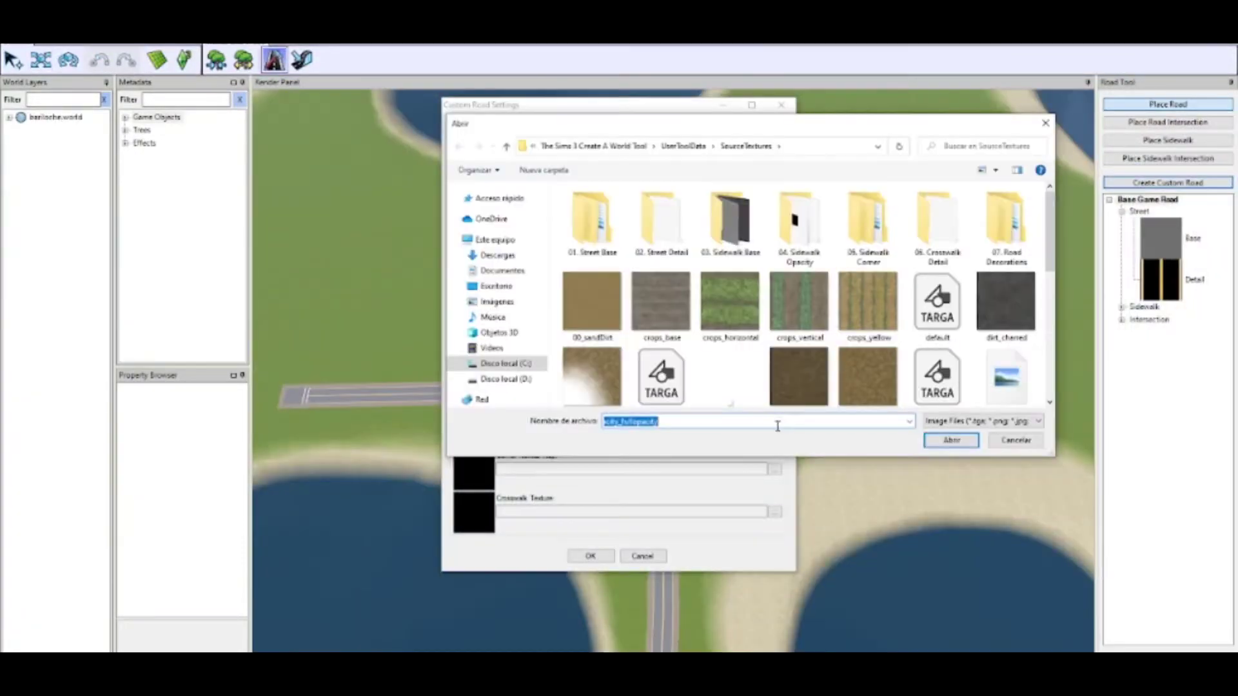
- Set the custom road's intersection corner texture to street_bricks-default-1-light from the 01. Street Base Bricks folder
double_click(886, 236)
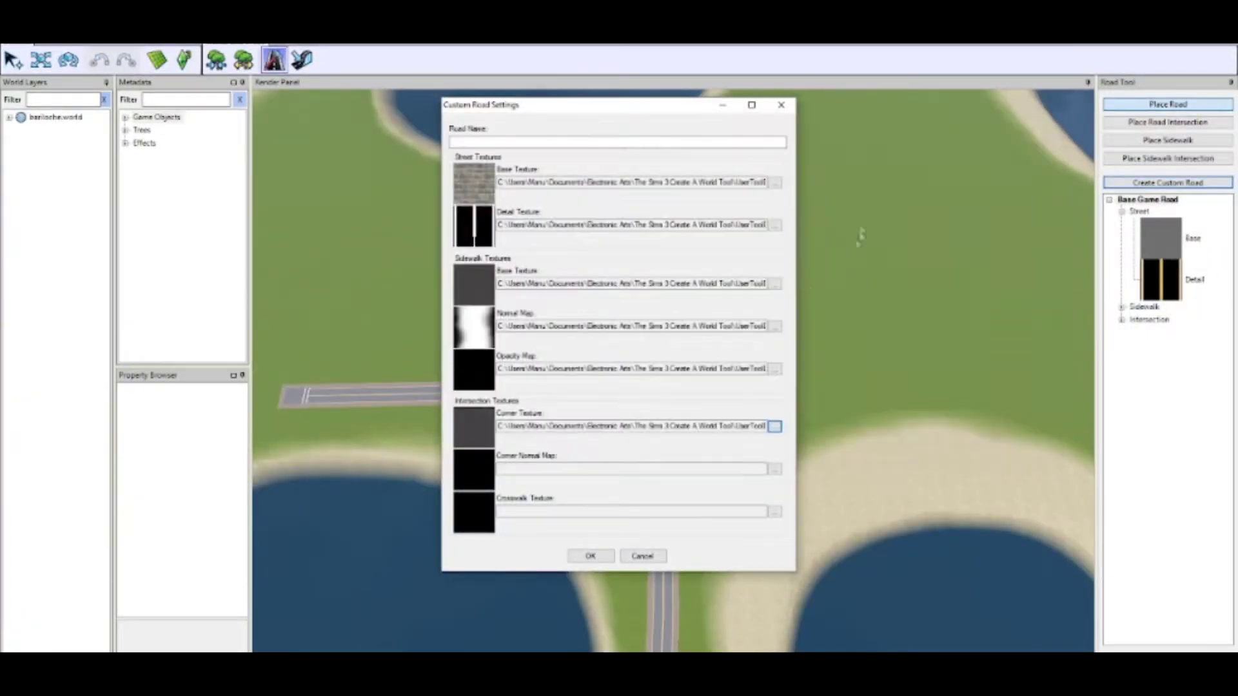
left_click(776, 428)
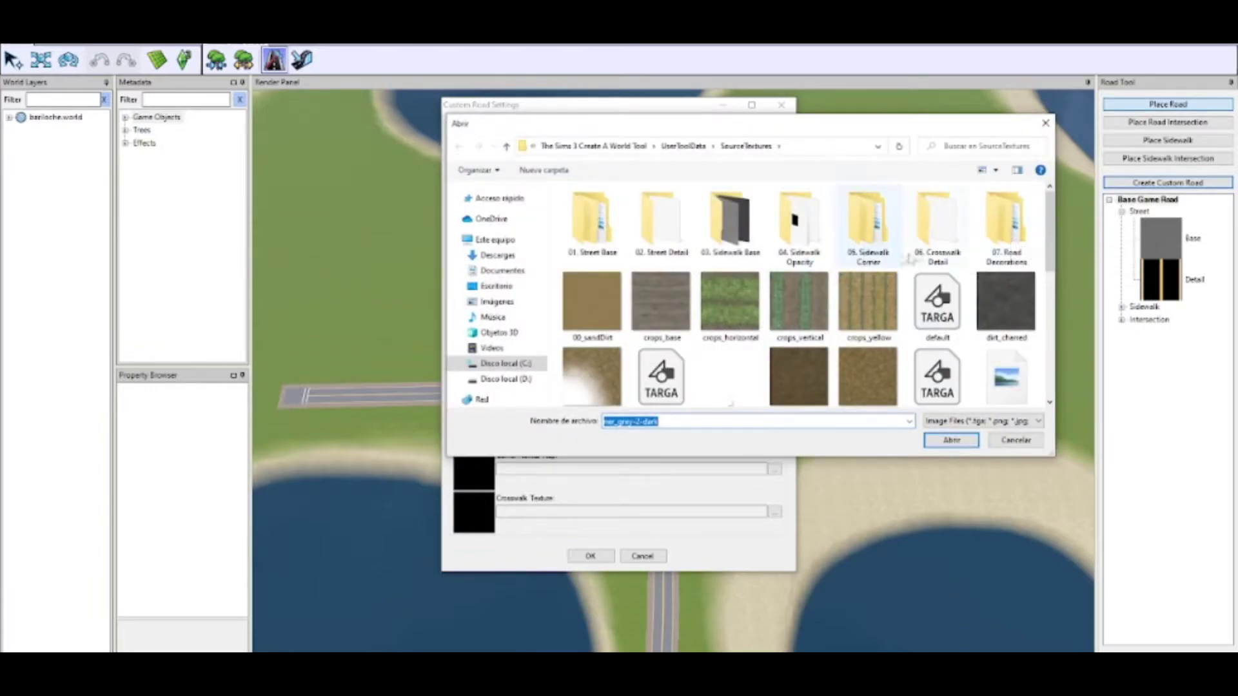
left_click(1045, 123)
left_click(775, 424)
double_click(591, 222)
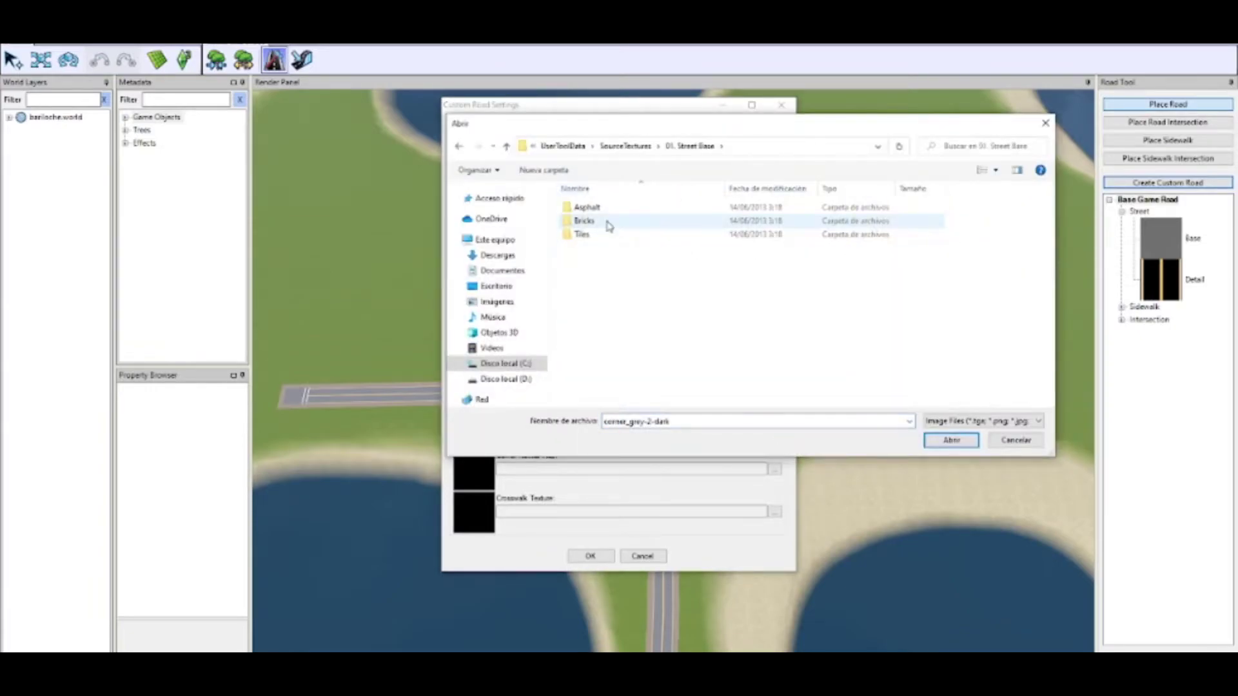
double_click(606, 229)
double_click(604, 229)
- Set the custom road's corner normal map to a brick texture from the 01. Street Base Bricks folder
left_click(775, 470)
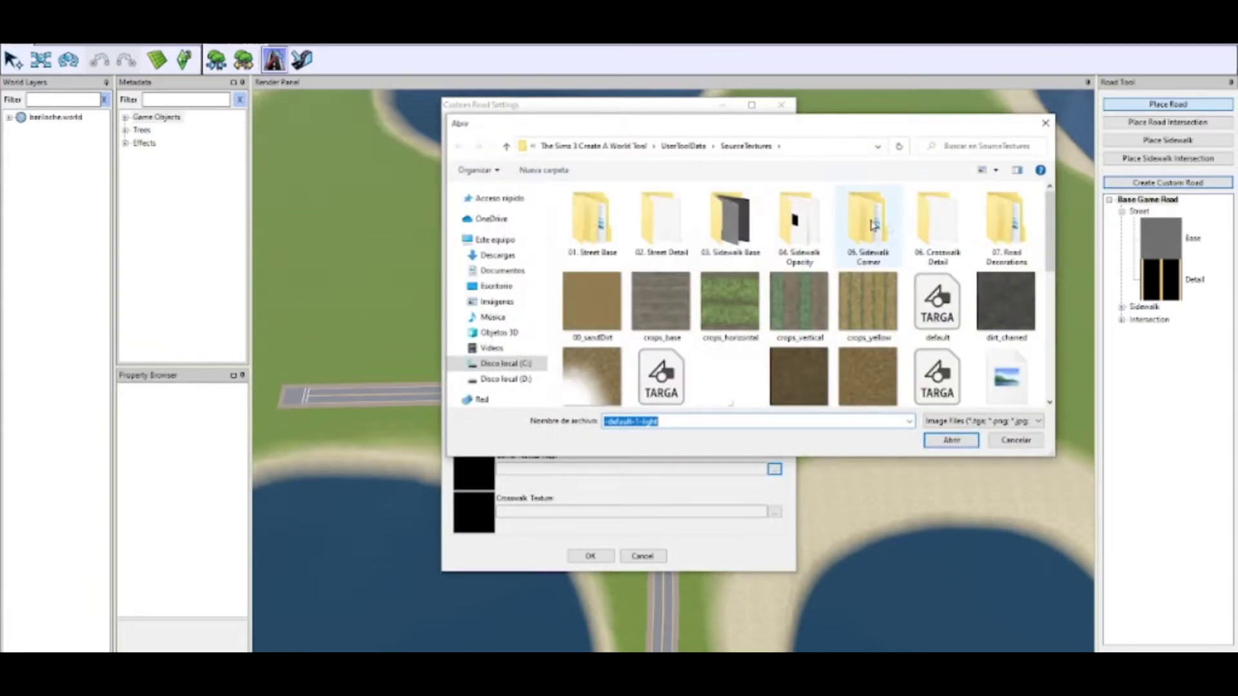
double_click(592, 223)
double_click(629, 213)
left_click(460, 146)
double_click(605, 221)
double_click(601, 226)
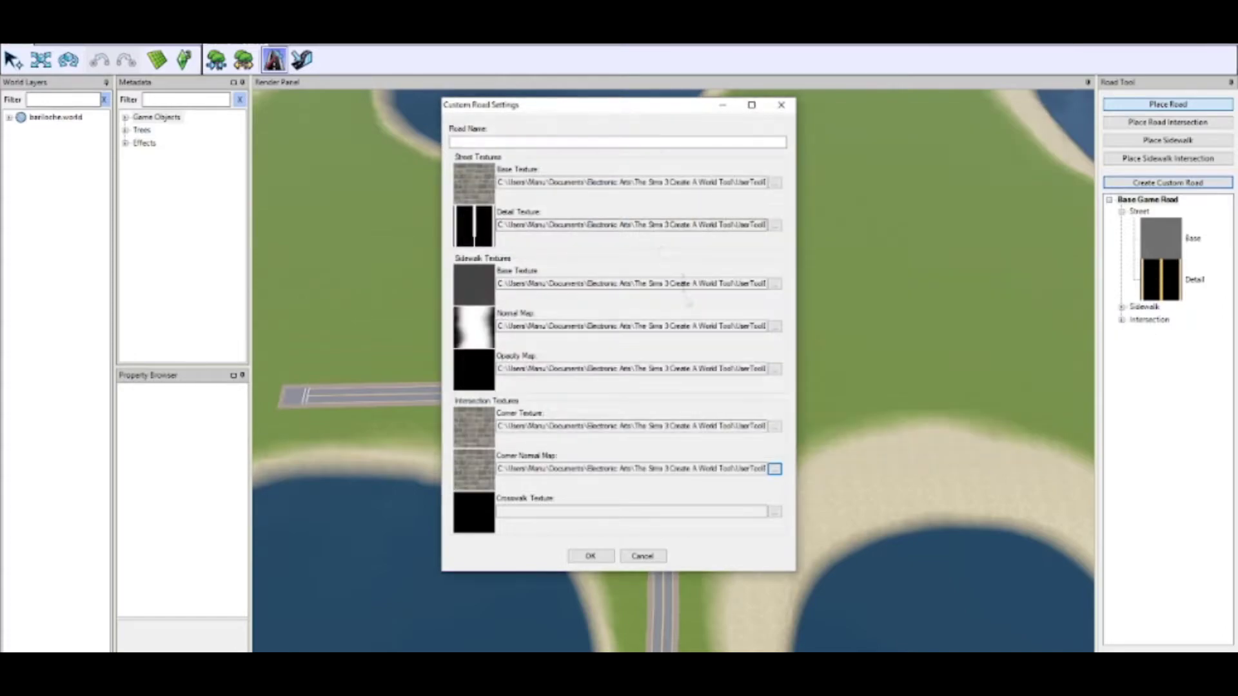
- Set the crosswalk texture to all-white_weird-crosswalk from 01. All White and create the custom road under the name ladrillitos
left_click(775, 512)
double_click(932, 227)
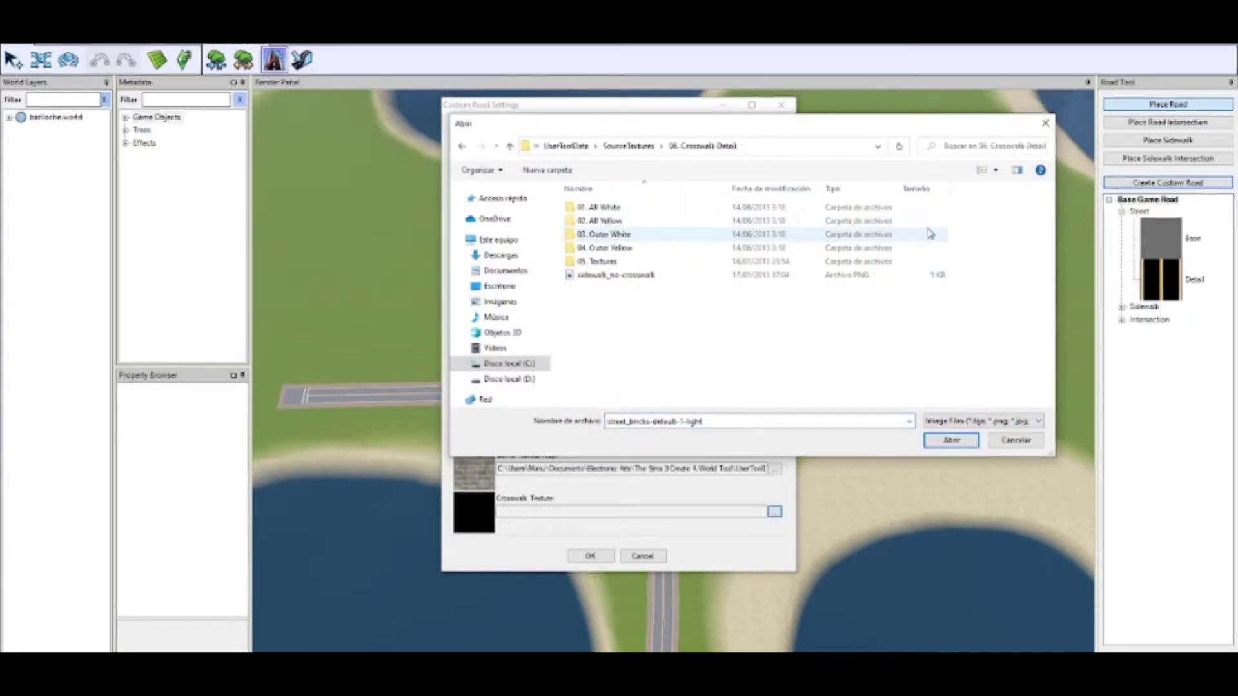
double_click(622, 207)
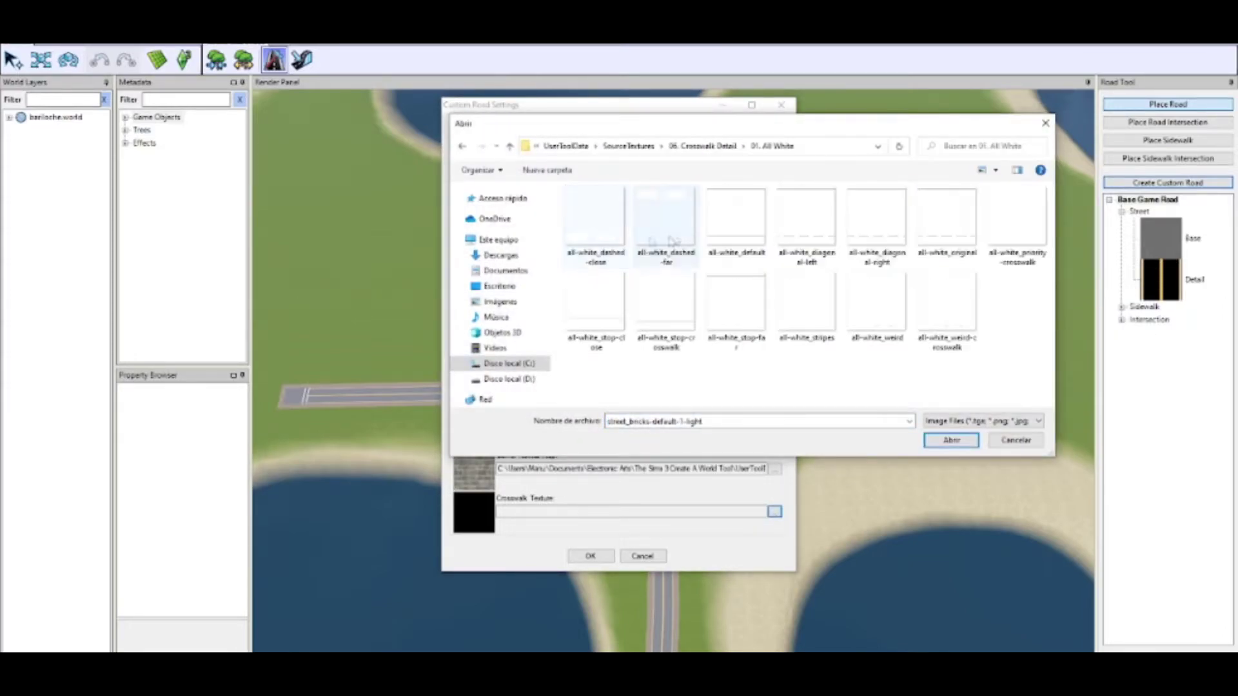
double_click(947, 297)
left_click(590, 556)
left_click(672, 387)
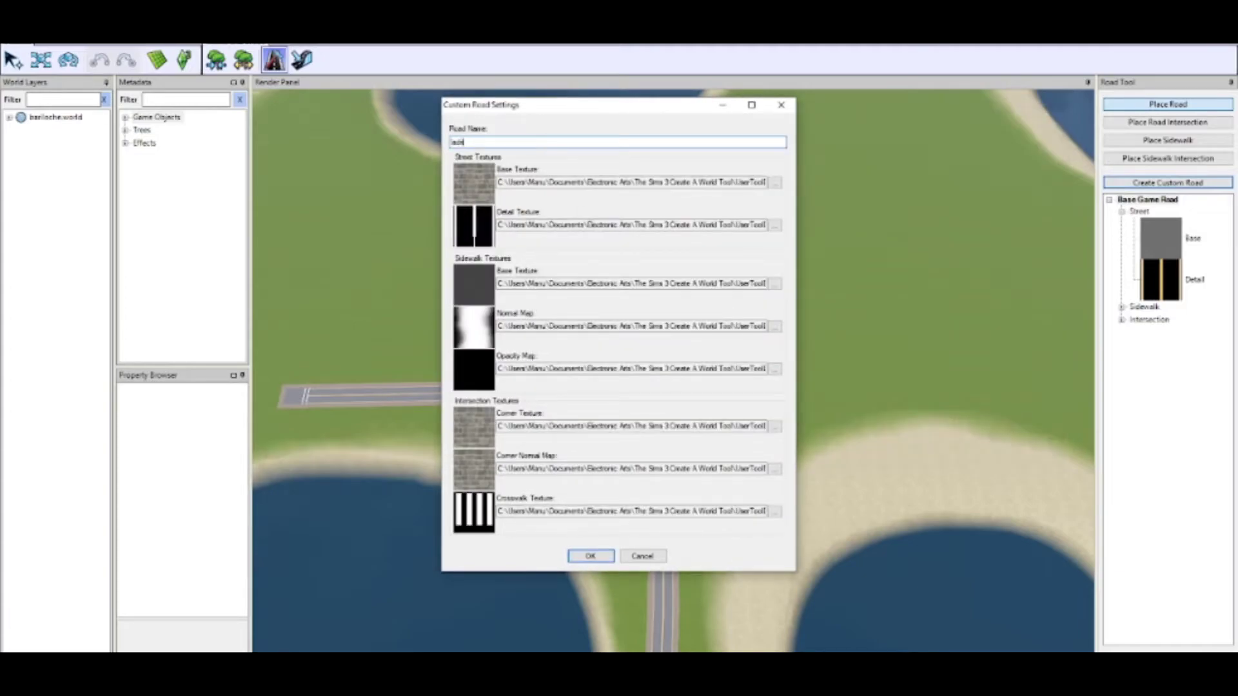
left_click(608, 558)
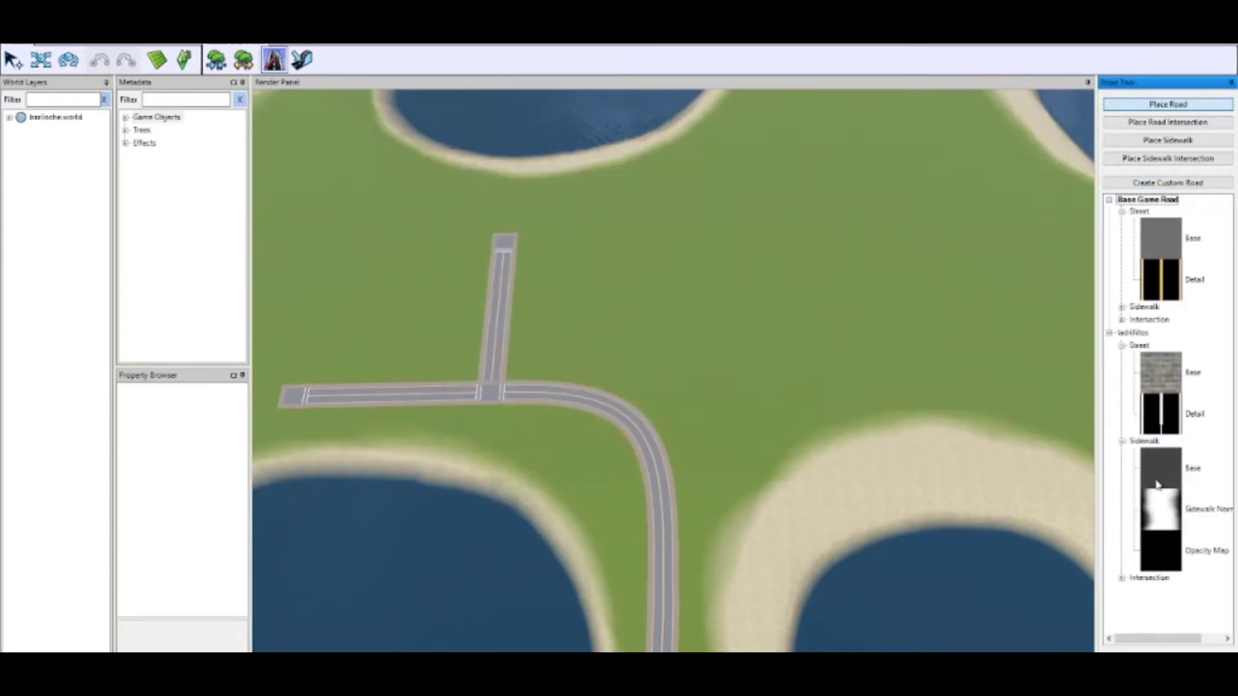
- Try drawing a straight test road with the new brick street texture on the grassland east of the branch road
left_click_drag(714, 314, 945, 313)
key("ctrl+z")
scroll(931, 340, "up", 2)
left_click(1190, 387)
left_click_drag(577, 319, 892, 294)
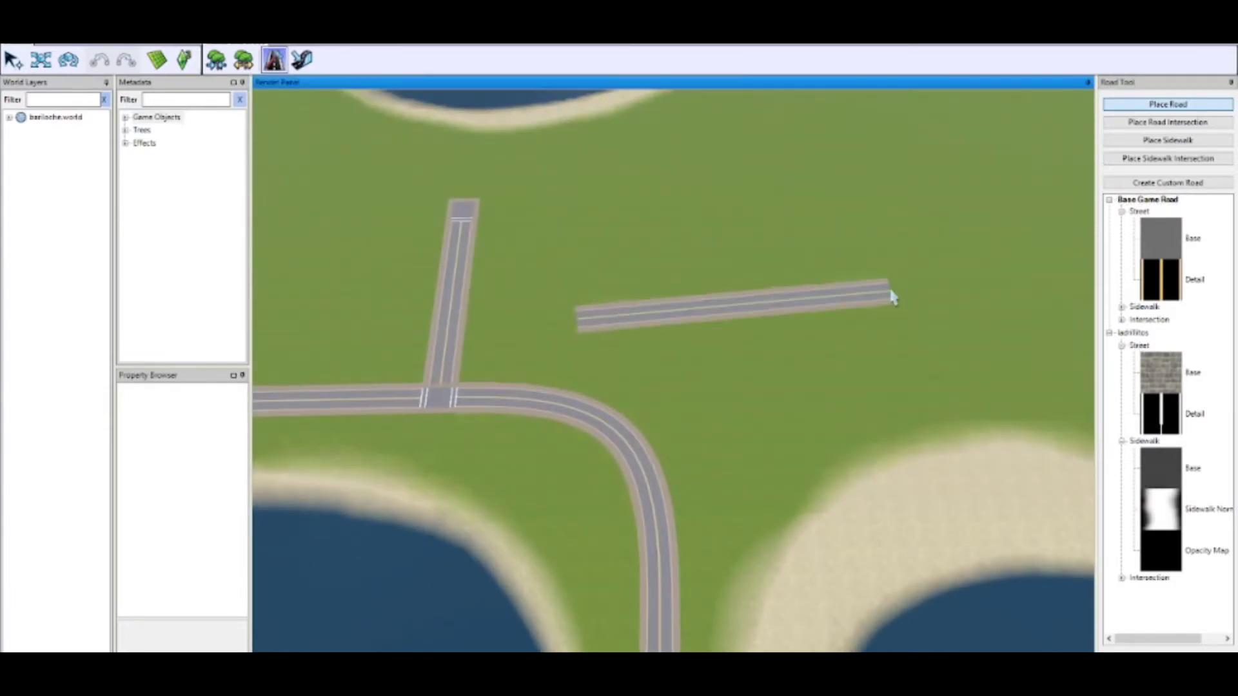
left_click(1110, 200)
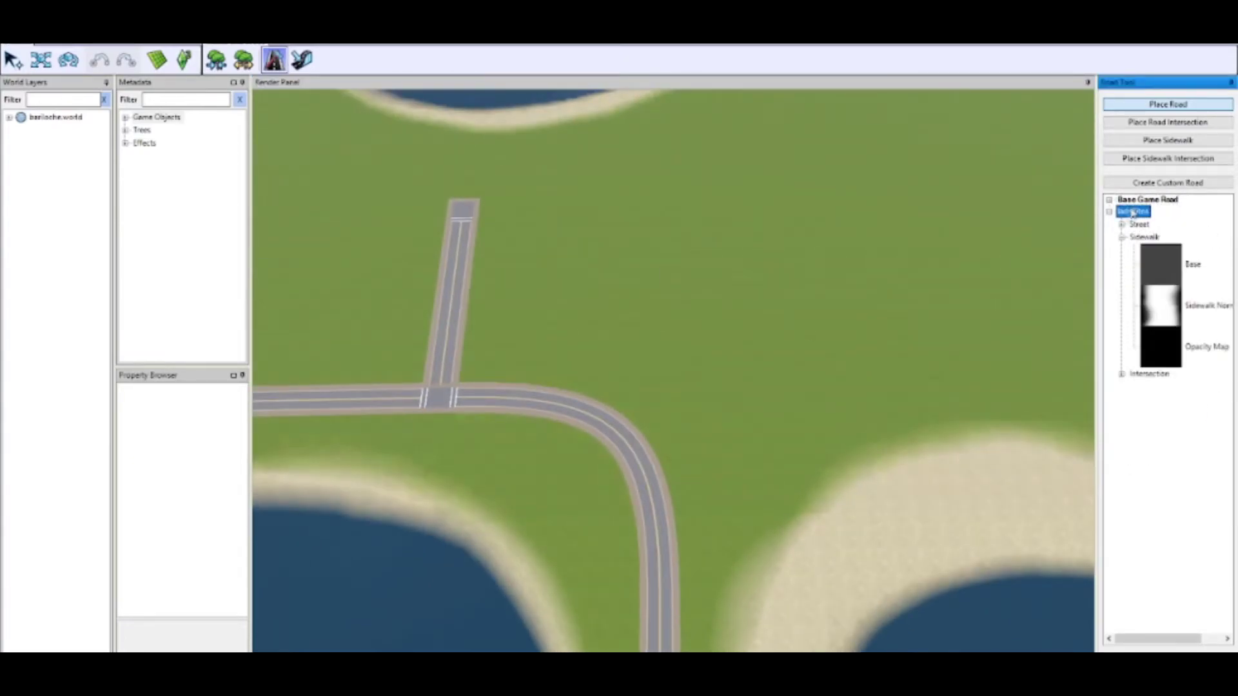
scroll(1005, 339, "up", 1)
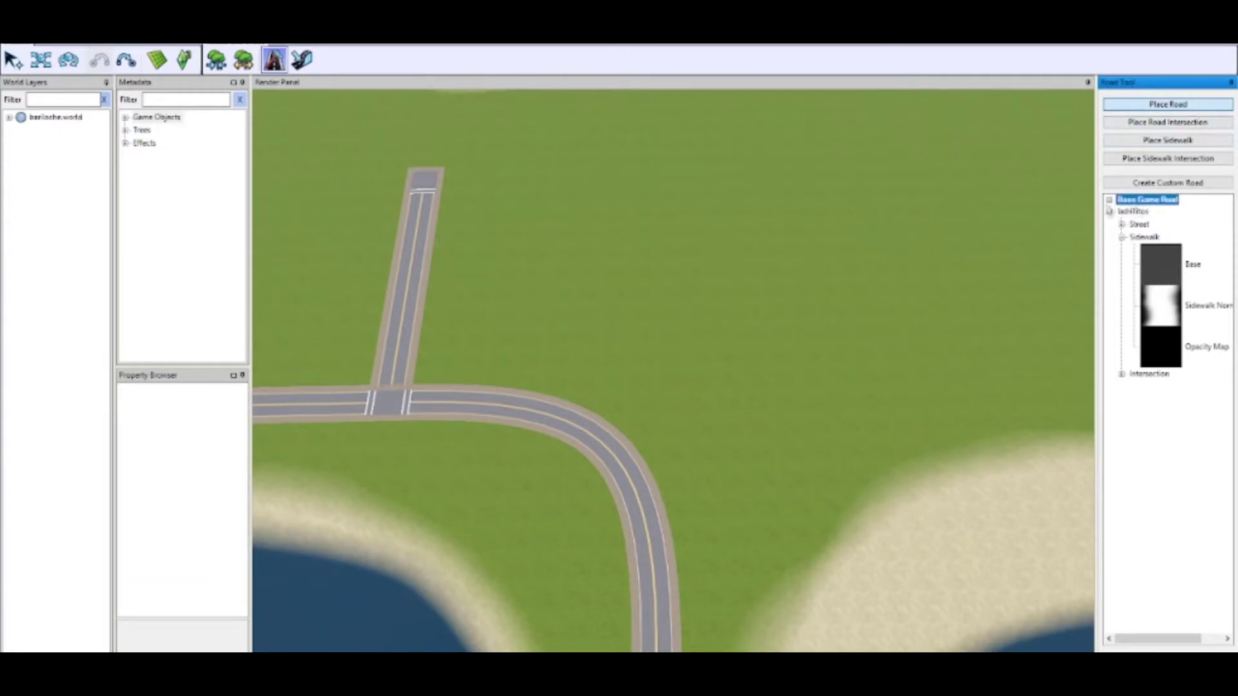
left_click(1110, 212)
left_click(1109, 212)
left_click(1122, 224)
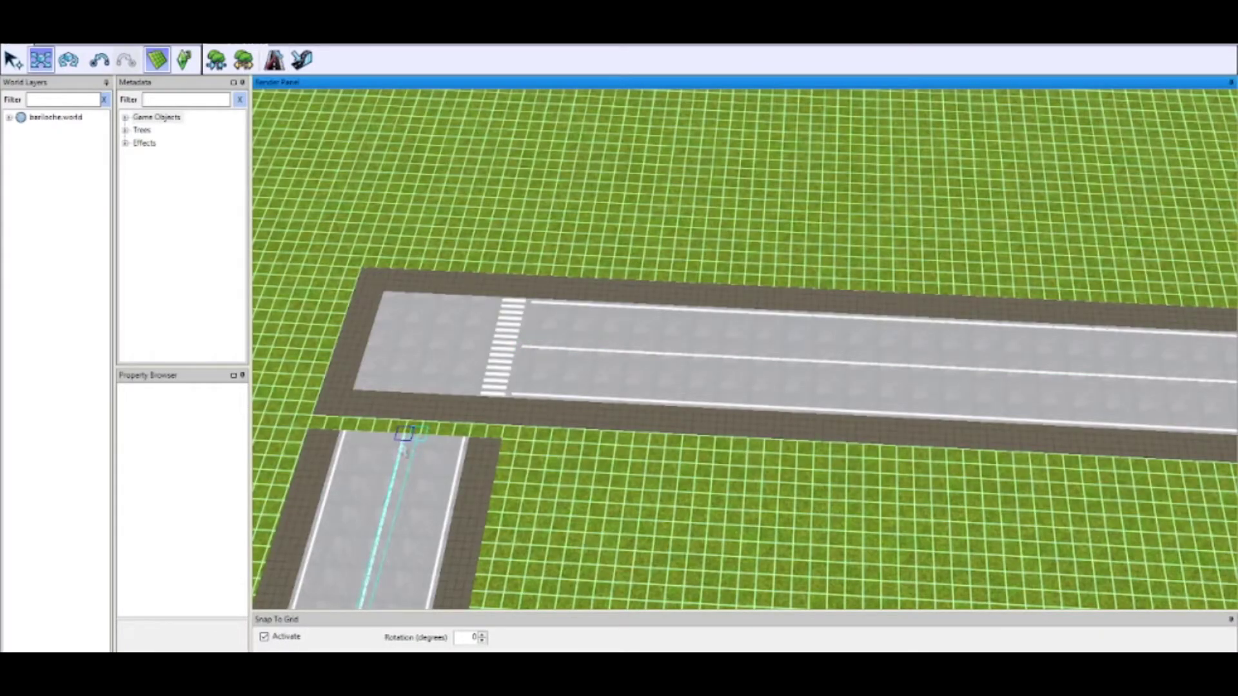
- Snap the upper end of the square block's western road onto the northwest corner intersection
scroll(404, 434, "down", 2)
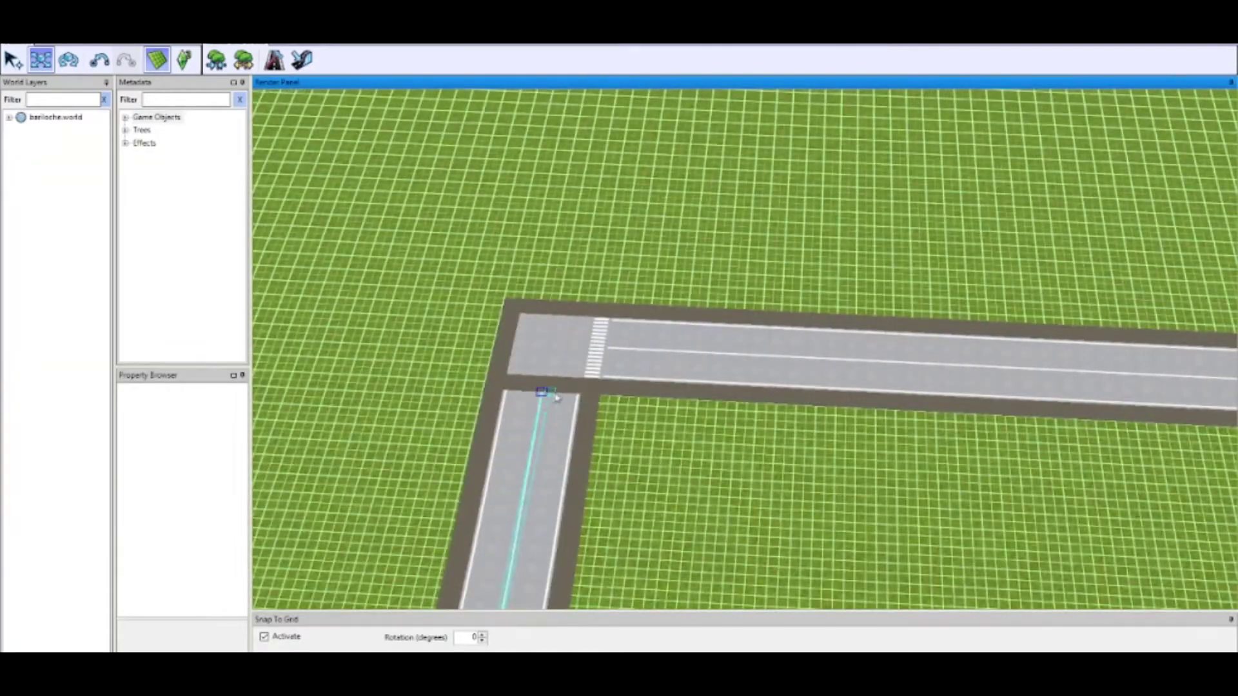
left_click_drag(546, 398, 547, 391)
scroll(587, 435, "down", 4)
right_click_drag(587, 436, 606, 443)
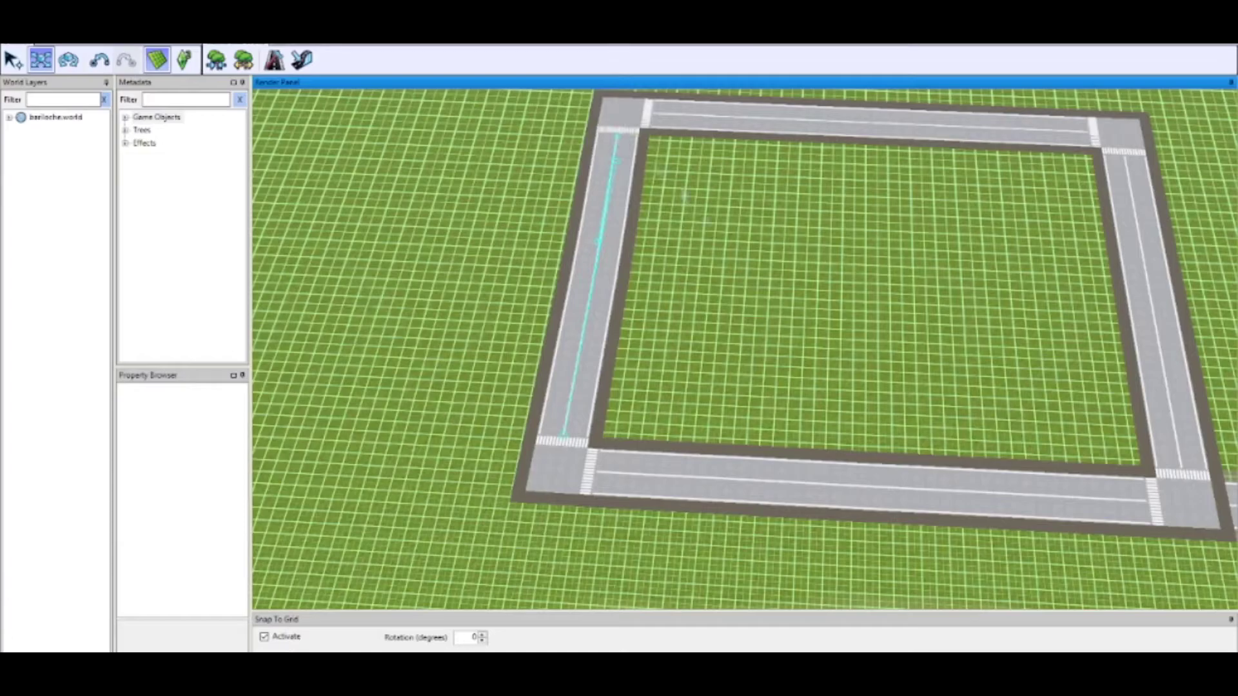
- Delete the curved road linking the square block's southeast corner to the peninsula road
scroll(656, 288, "down", 2)
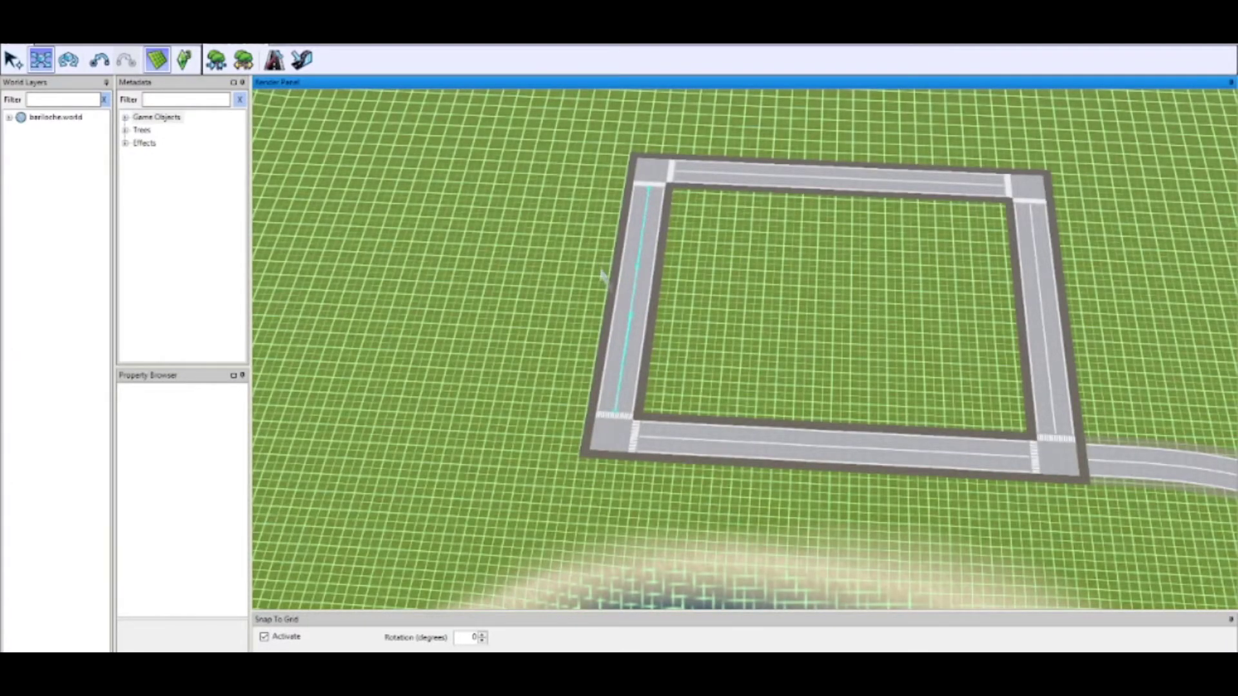
scroll(709, 303, "down", 4)
right_click_drag(818, 328, 867, 345)
scroll(709, 322, "up", 3)
left_click(649, 312)
key("Delete")
scroll(632, 306, "down", 1)
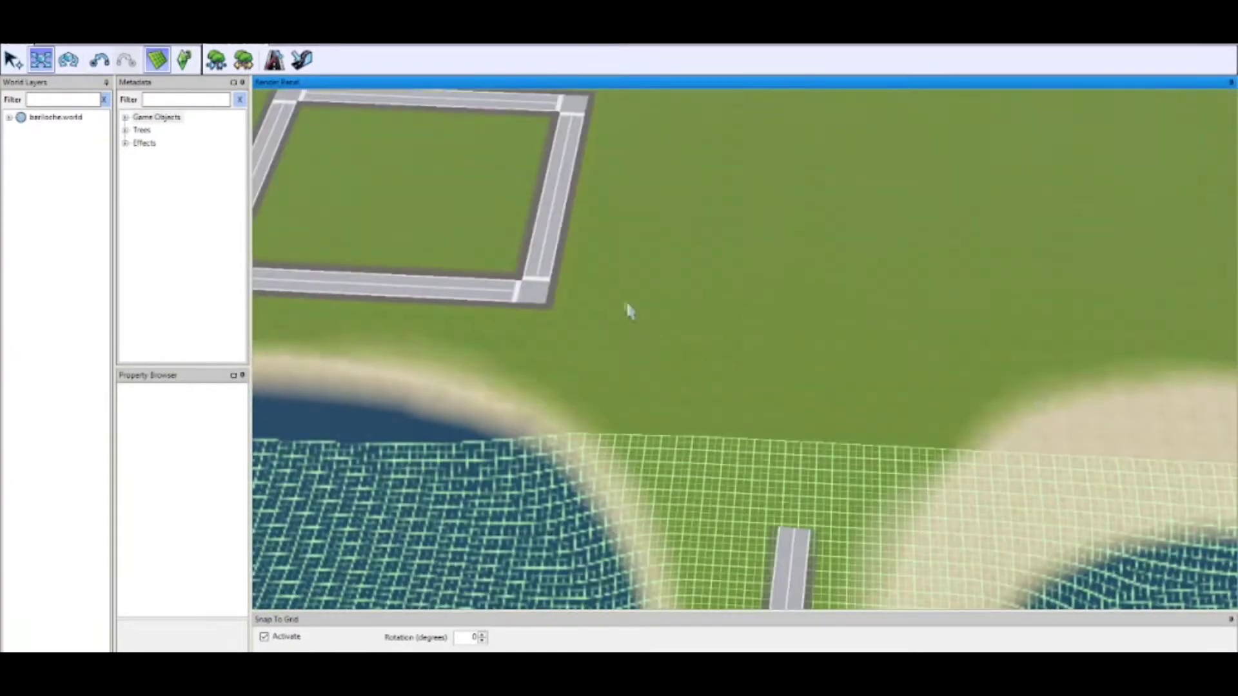
- Make the second custom road the default and draw a road from the block's southeast corner to the open peninsula road end
left_click(274, 61)
right_click(1129, 223)
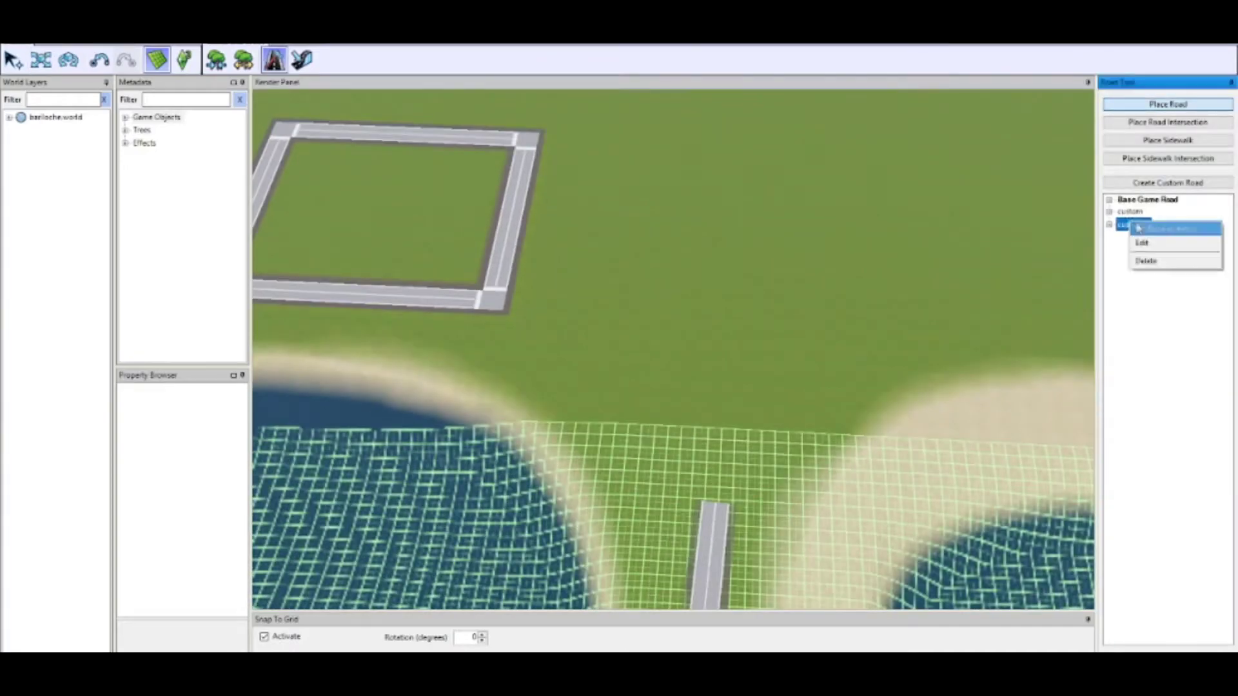
left_click(1140, 230)
left_click_drag(515, 302, 728, 478)
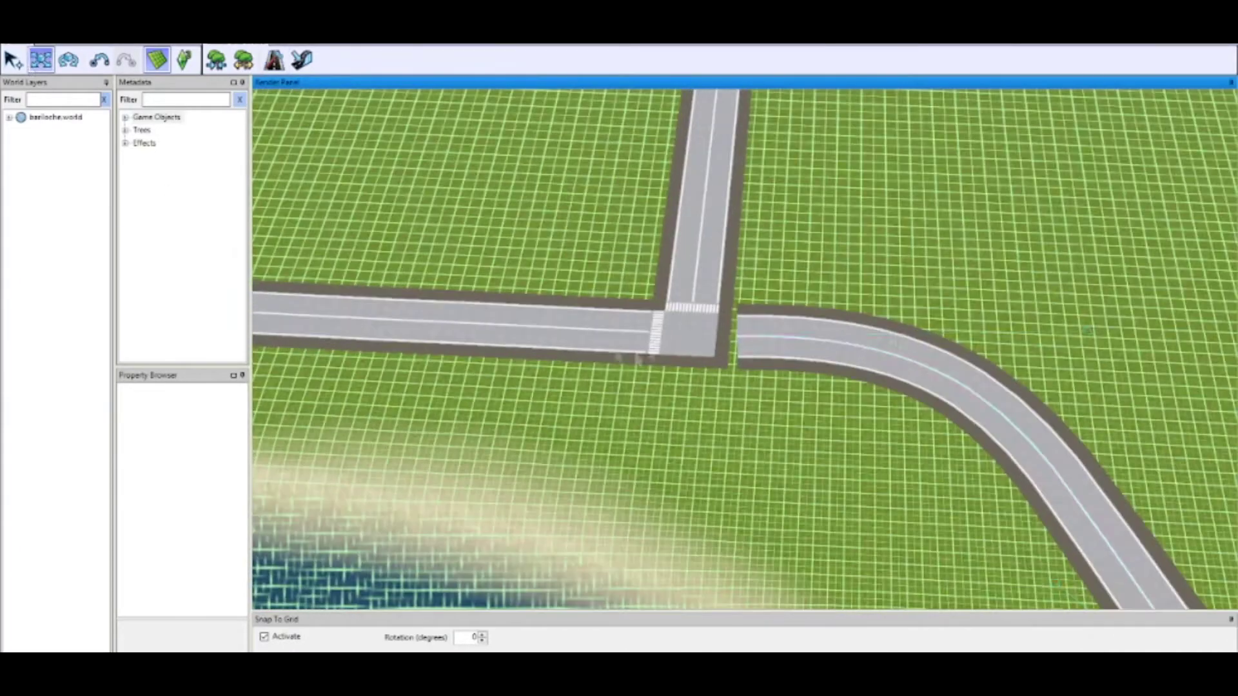
- Snap the curved road's western end onto the block's southeast corner intersection and bend its other end south toward the peninsula road
left_click_drag(1087, 332, 1100, 365)
left_click(796, 416)
scroll(796, 416, "down", 4)
right_click_drag(796, 416, 1156, 560)
left_click(727, 381)
left_click_drag(645, 326, 746, 379)
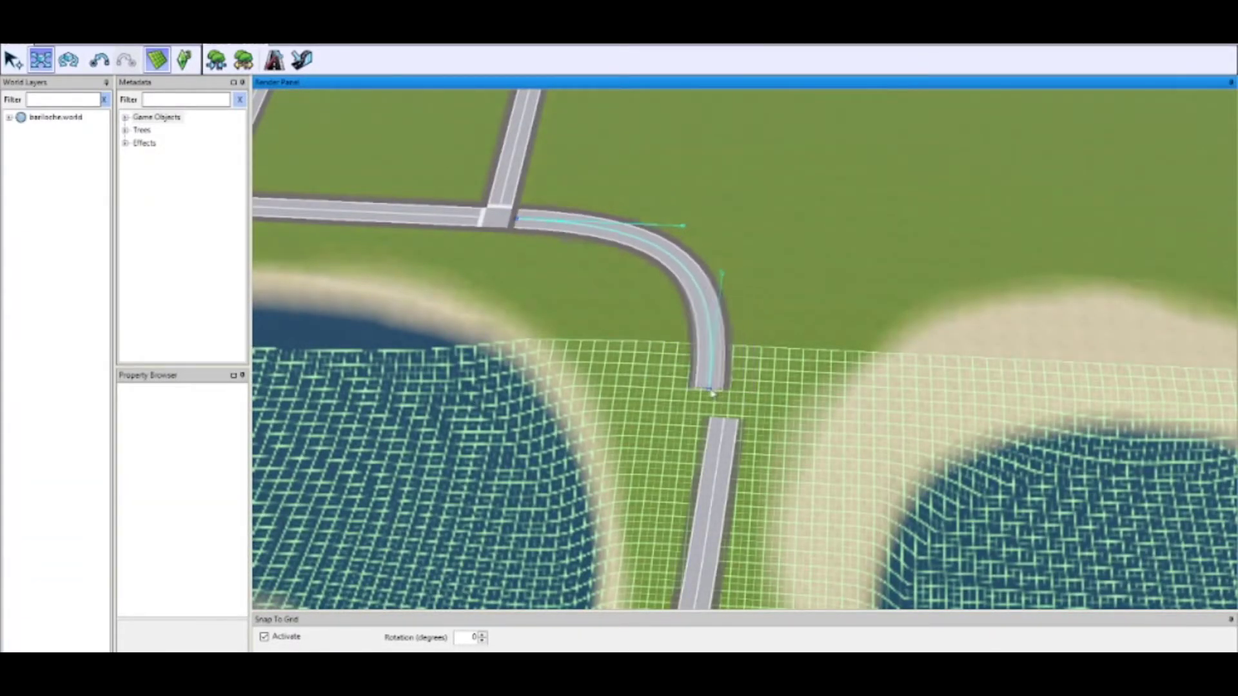
left_click(792, 335)
scroll(785, 338, "down", 3)
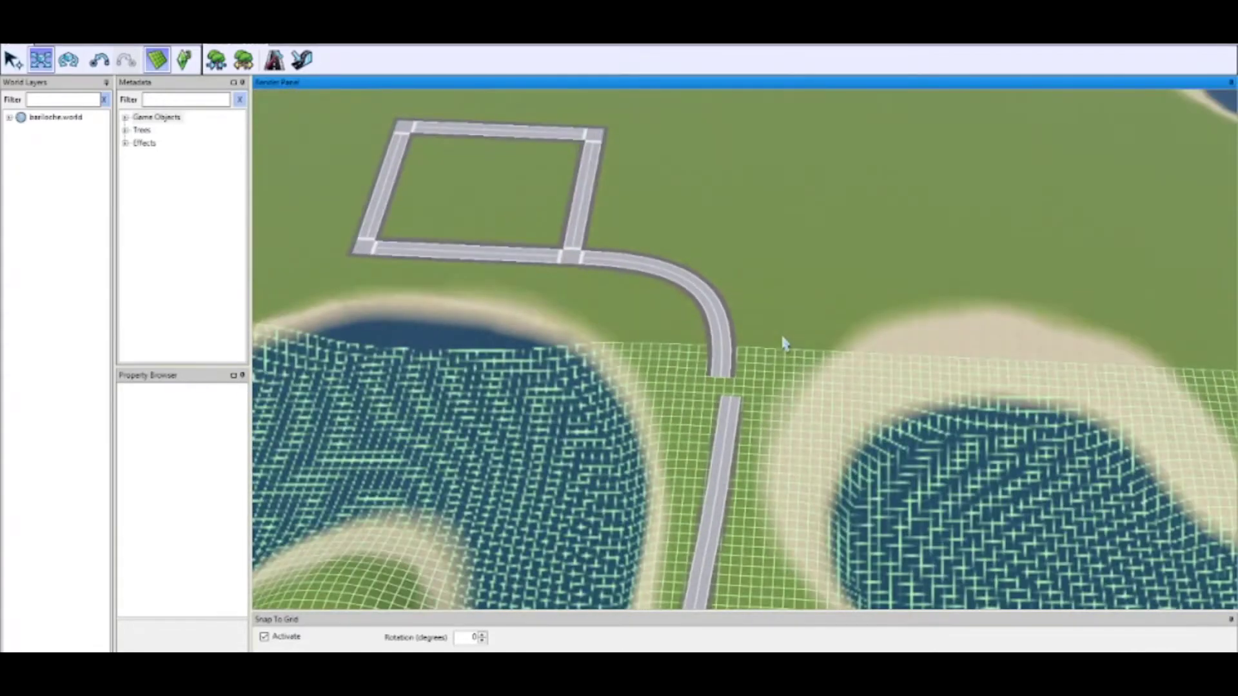
- Delete the straight peninsula road below the curved road's open end
scroll(782, 338, "up", 3)
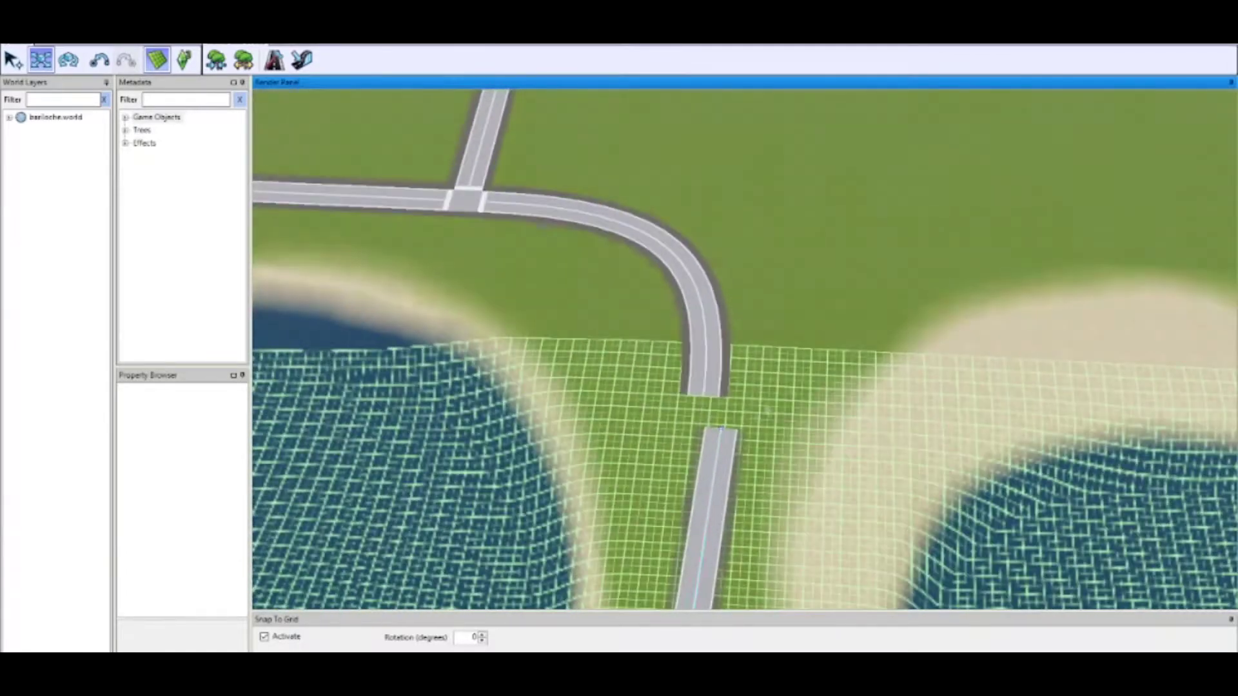
left_click(704, 465)
key("Delete")
scroll(705, 466, "down", 1)
- Make custom 2 the default road and draw a straight road from the curve's open end south along the peninsula
left_click(274, 60)
right_click(1141, 224)
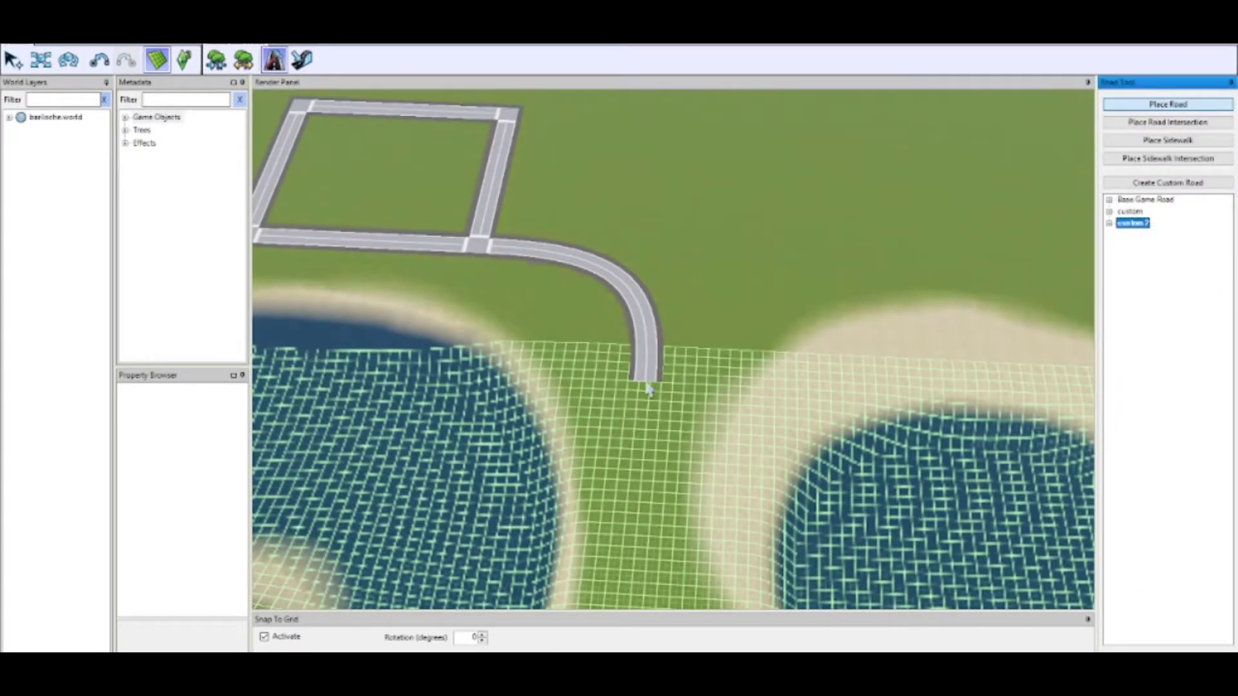
scroll(646, 383, "down", 1)
left_click_drag(646, 384, 674, 496)
scroll(674, 497, "down", 1)
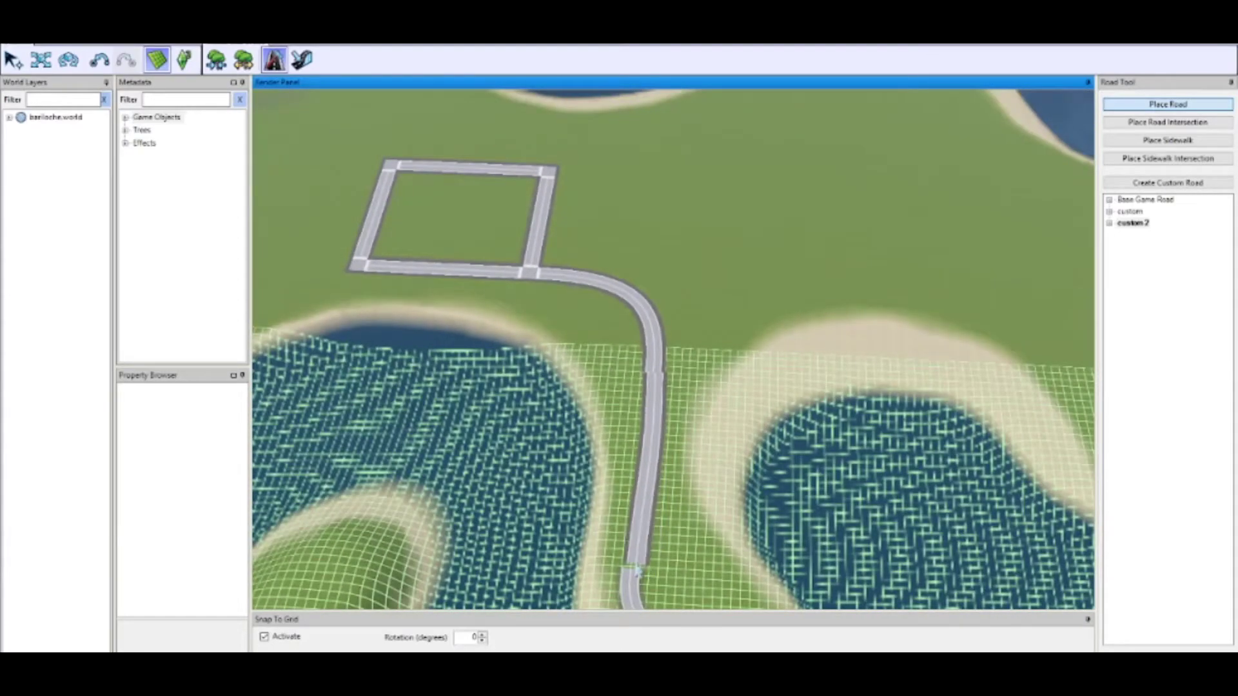
- Snap the straight road's upper end onto the curved road and delete the old curved road near the peninsula's tip
scroll(702, 447, "up", 3)
left_click(274, 60)
left_click(881, 451)
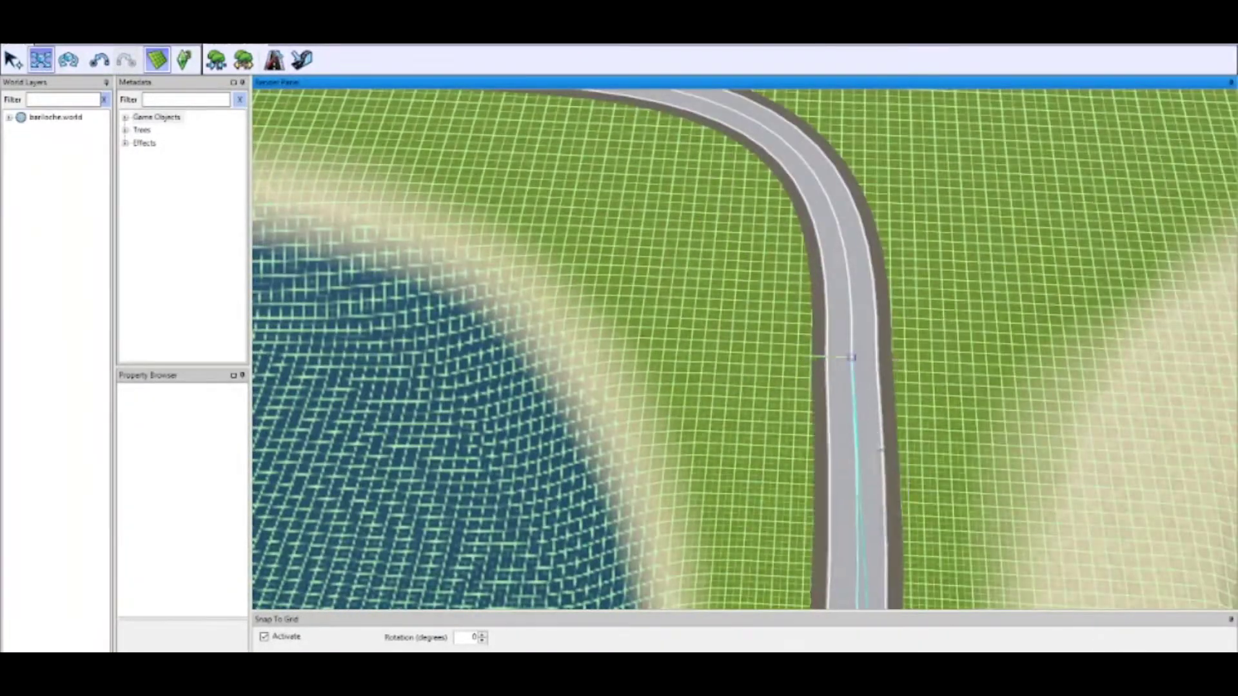
scroll(985, 407, "down", 5)
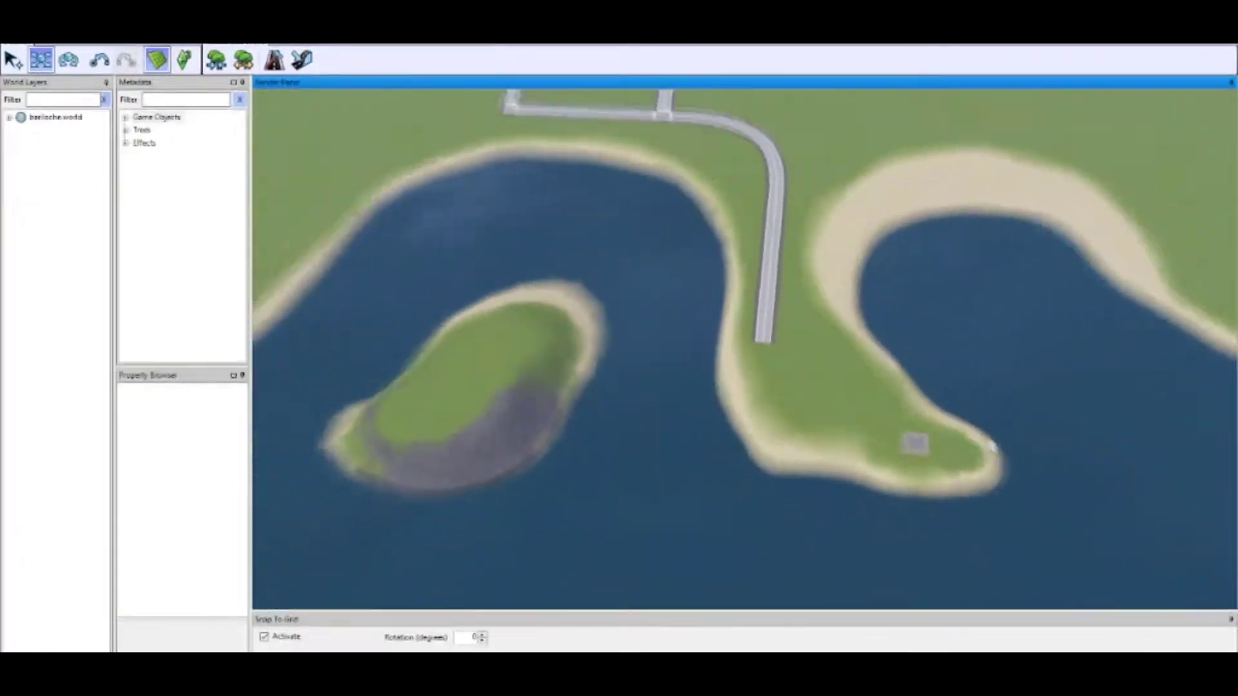
- Draw a custom 2 road from the straight road's southern end to the intersection near the peninsula's tip
left_click(274, 60)
left_click(1167, 104)
left_click_drag(688, 343, 723, 417)
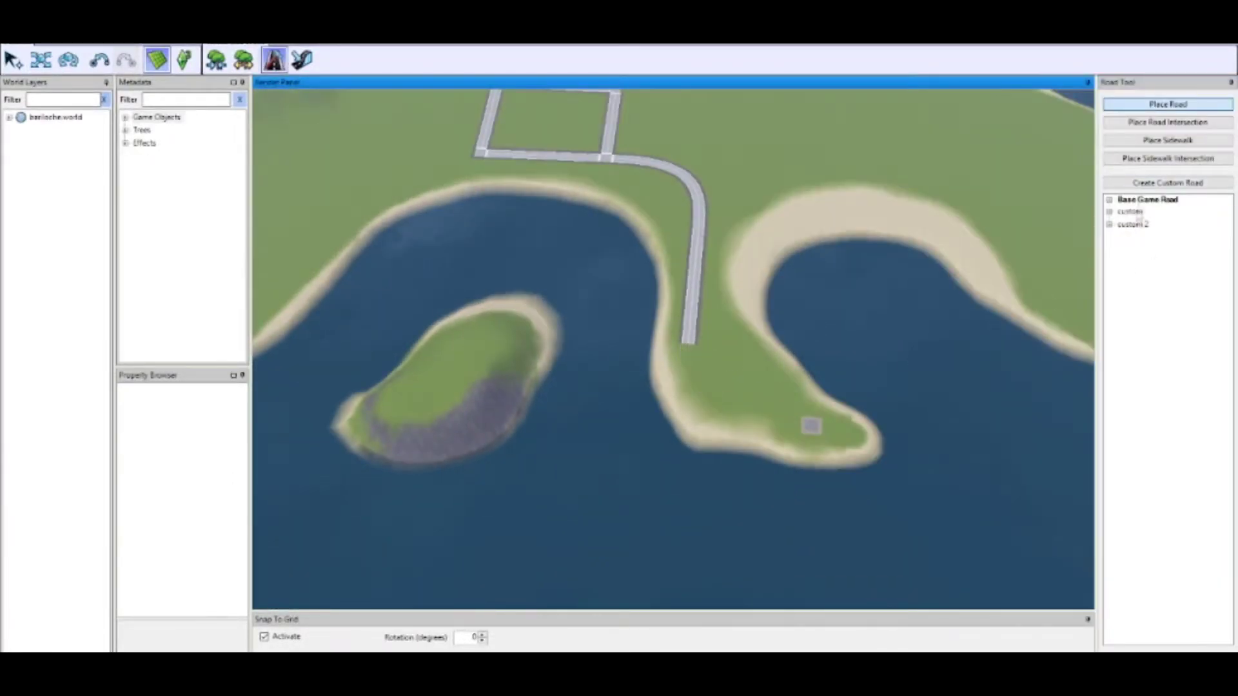
left_click(1135, 224)
scroll(797, 432, "up", 3)
scroll(797, 432, "down", 1)
left_click(41, 60)
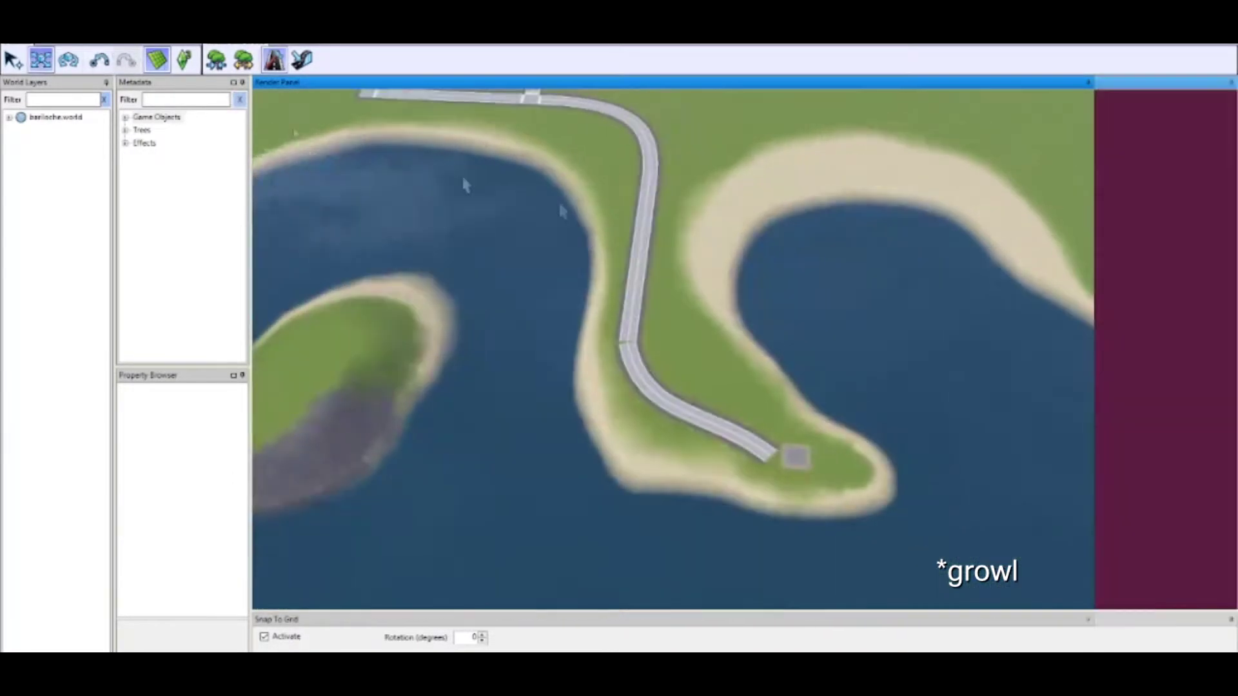
- Shape the new peninsula road into a smooth curve joined to the straight road, and remove the loose intersection at the tip
scroll(635, 326, "up", 3)
left_click_drag(553, 256, 534, 314)
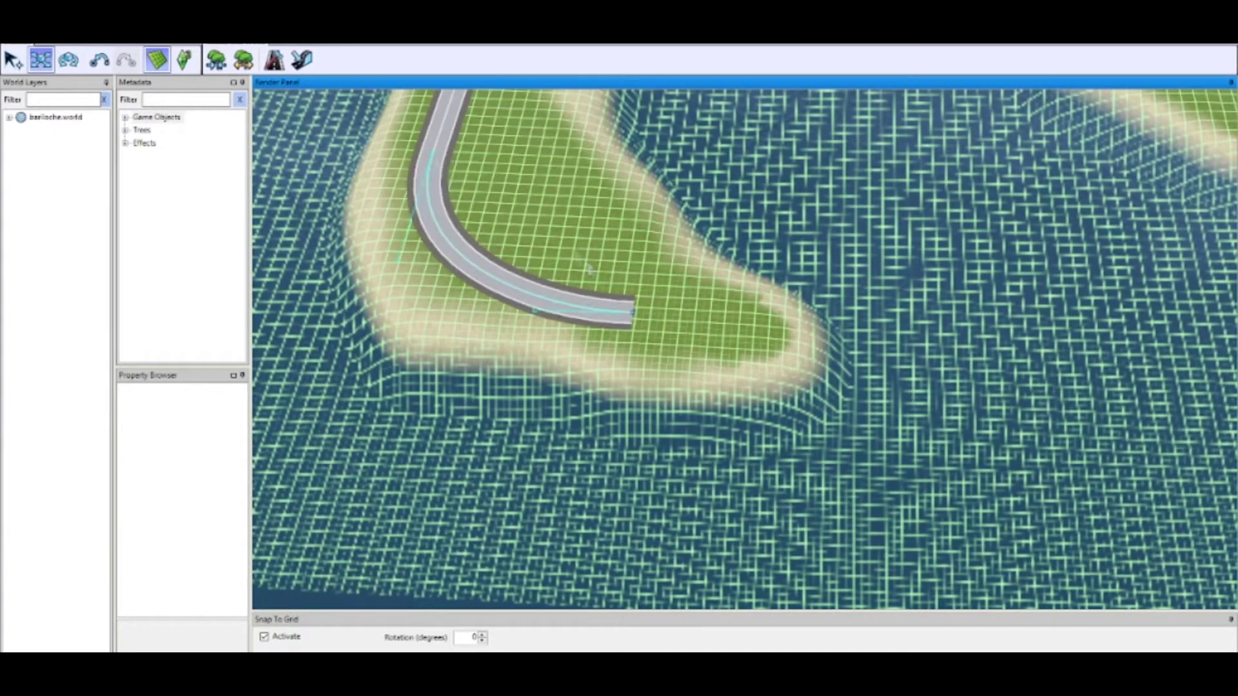
scroll(518, 300, "down", 2)
scroll(518, 295, "down", 4)
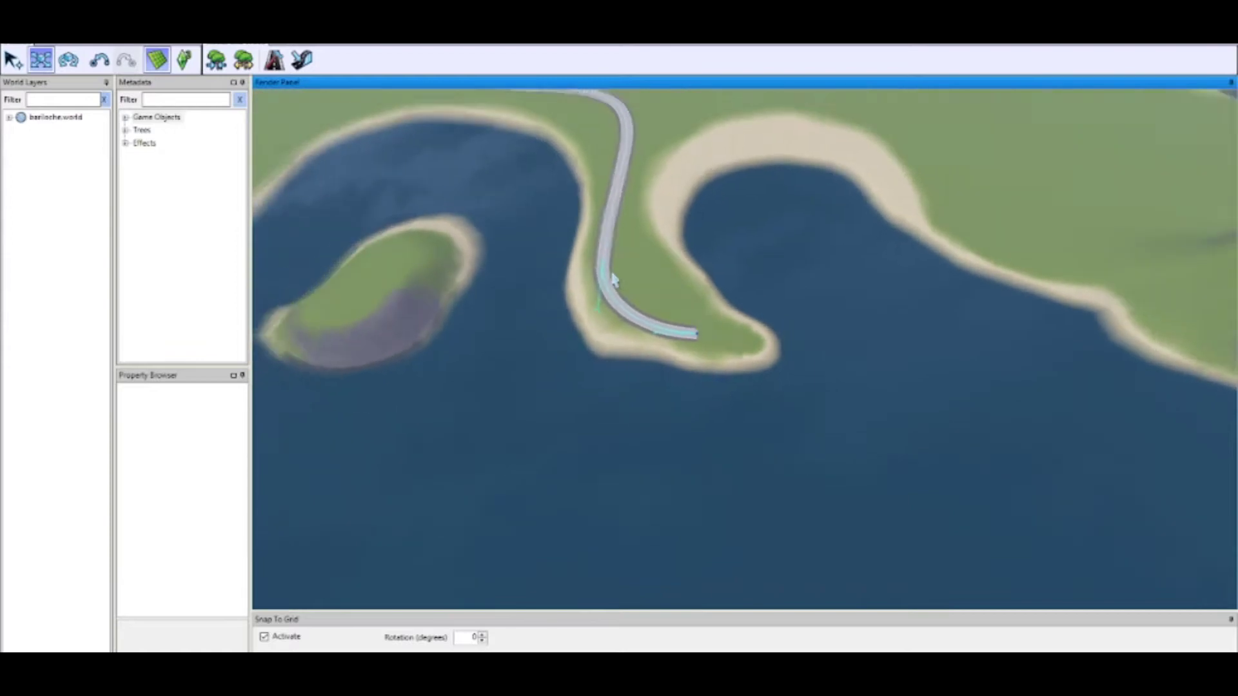
scroll(692, 294, "up", 2)
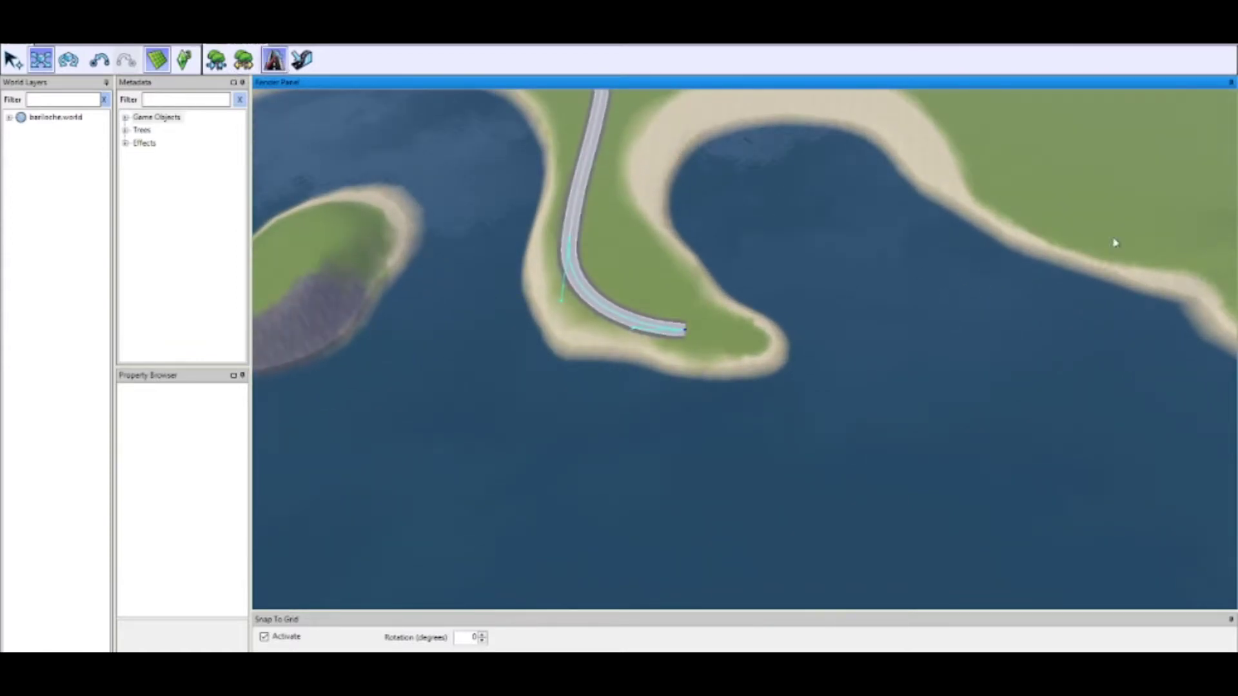
- Place a custom 2 road intersection at the end of the peninsula road and snap it to the road
left_click(1114, 240)
left_click(1139, 228)
scroll(633, 337, "up", 5)
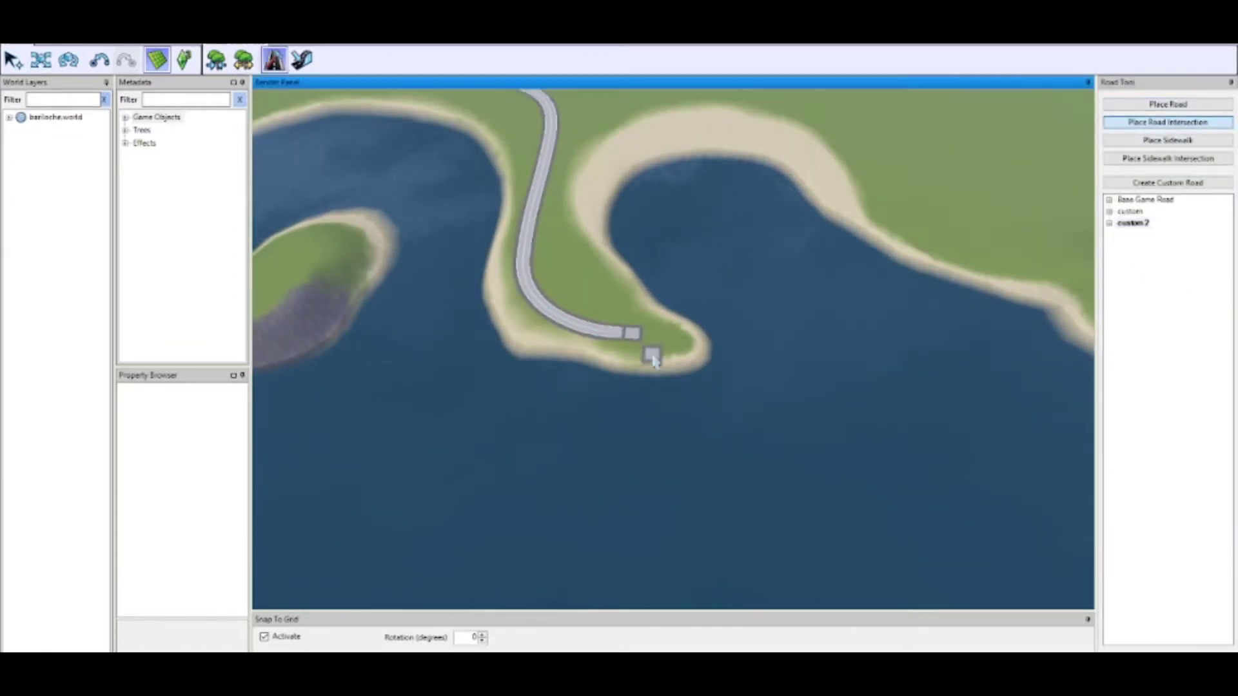
scroll(688, 224, "down", 2)
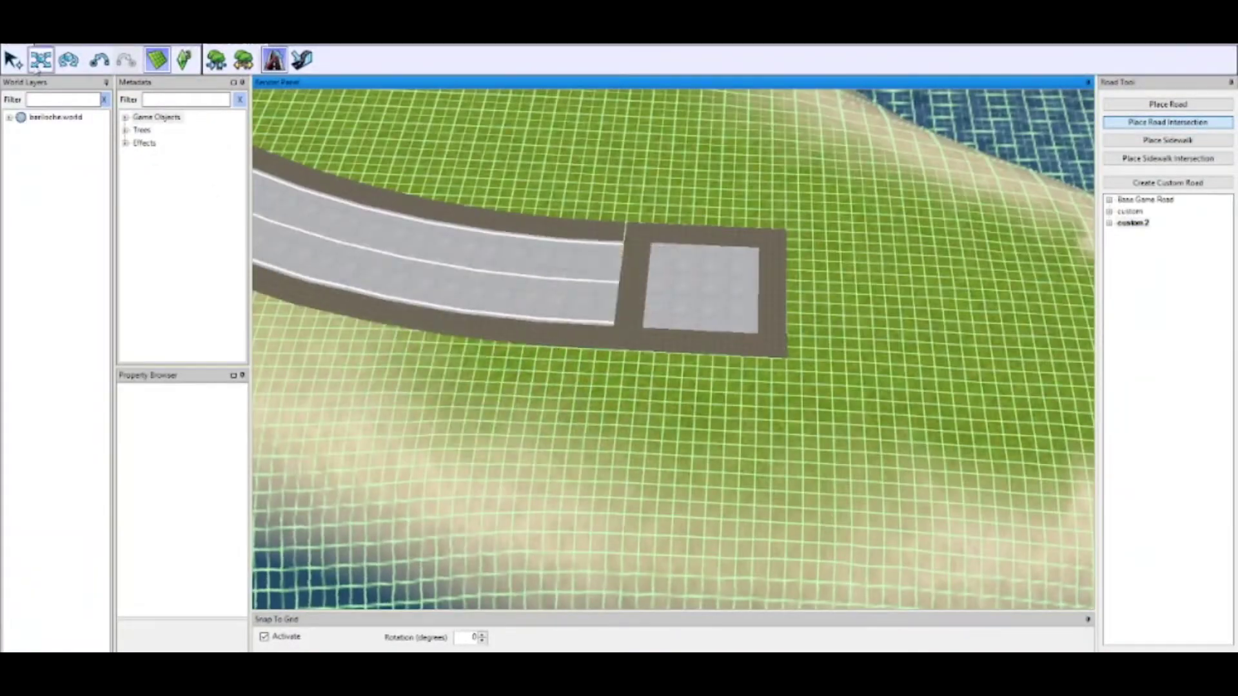
left_click(41, 60)
- Draw a short straight road north from the block's northwest corner intersection toward the gap between the two lakes
scroll(895, 413, "down", 5)
right_click_drag(902, 427, 780, 150)
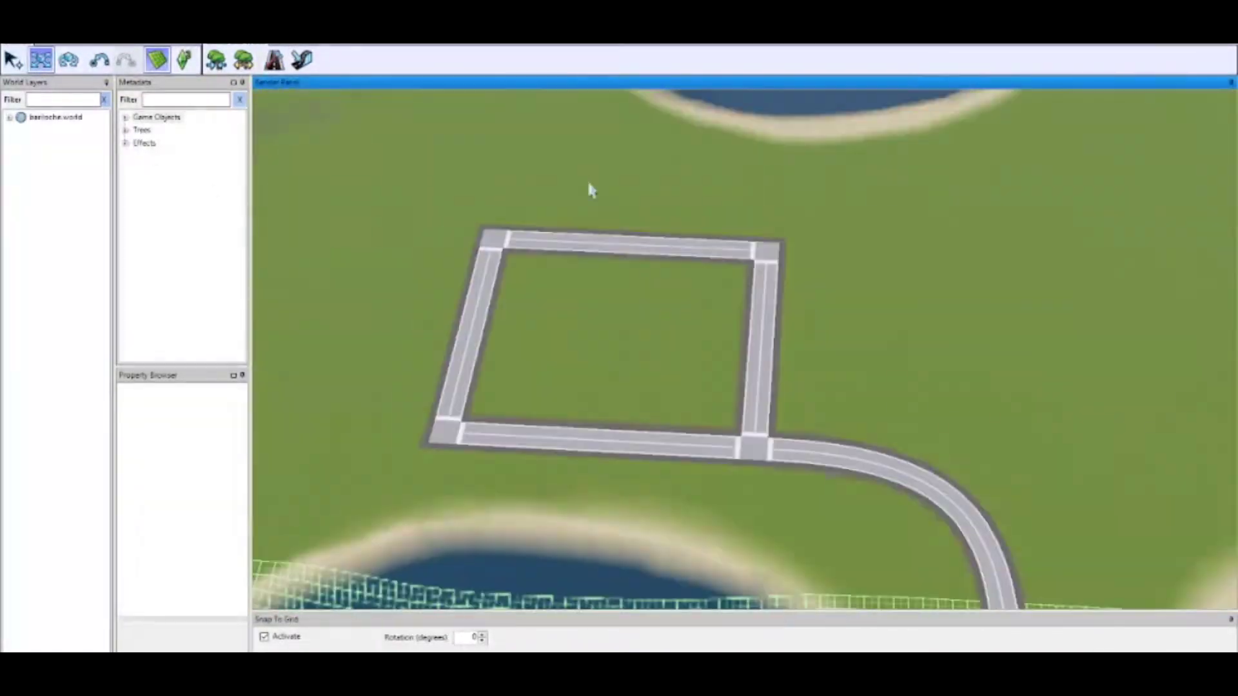
scroll(783, 116, "up", 5)
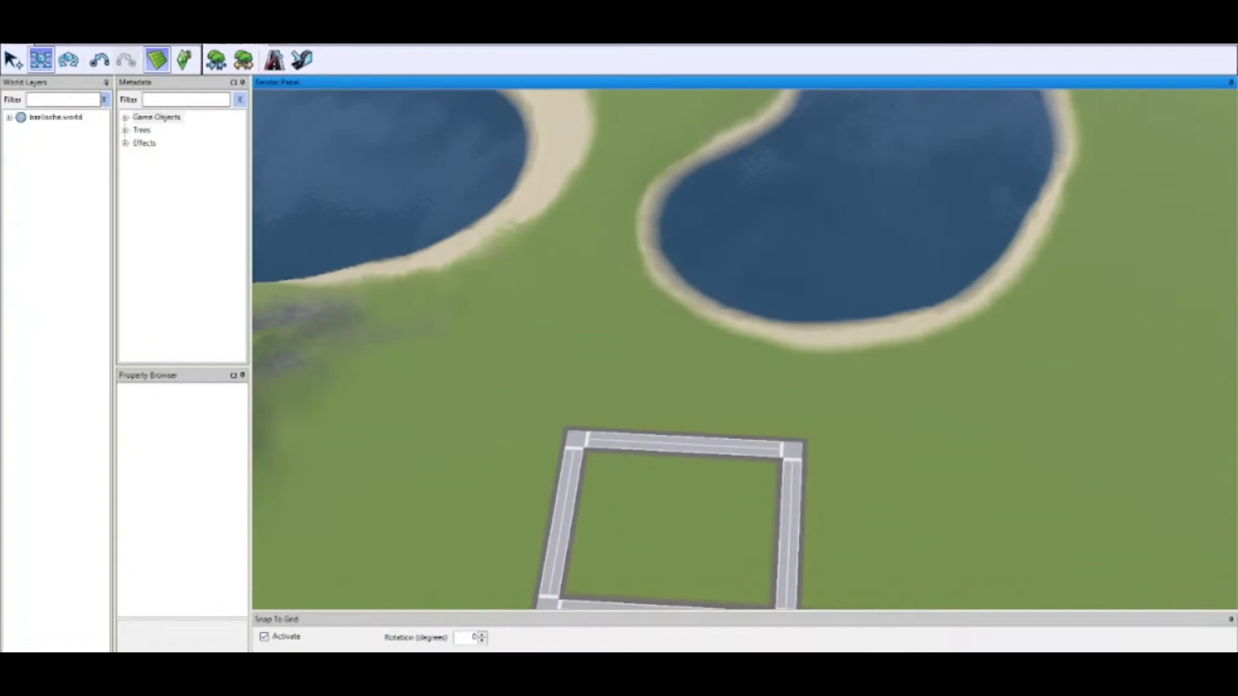
left_click(274, 59)
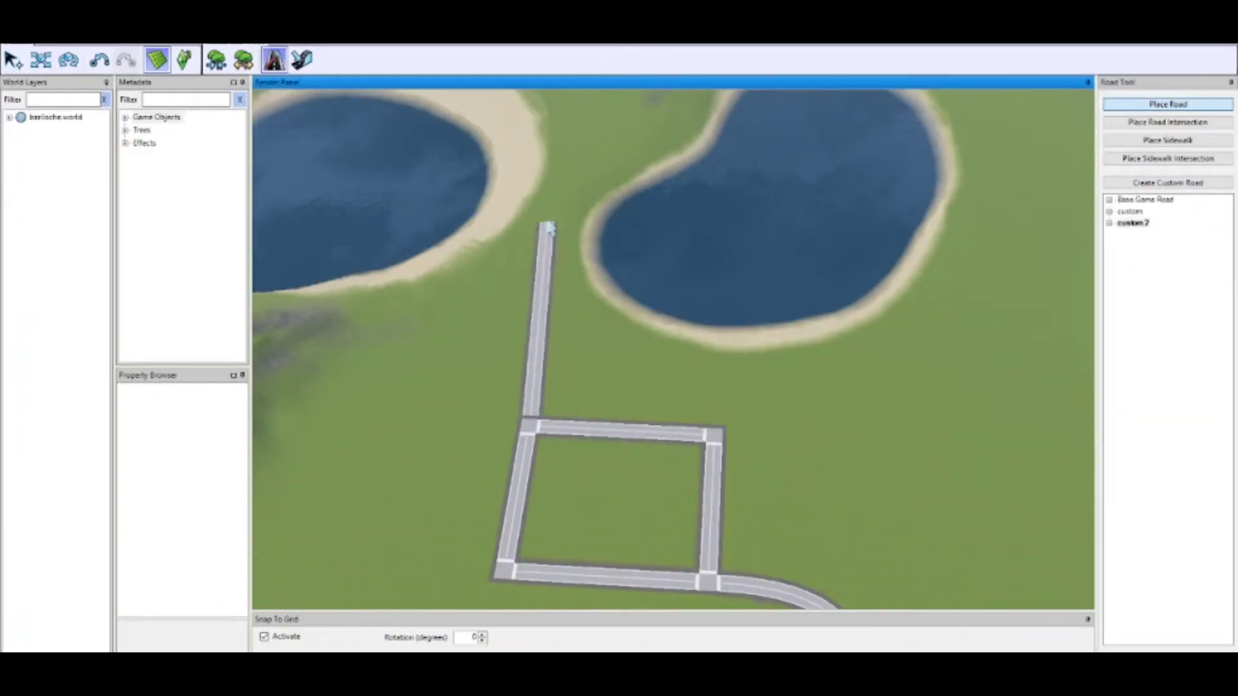
left_click_drag(534, 322, 533, 278)
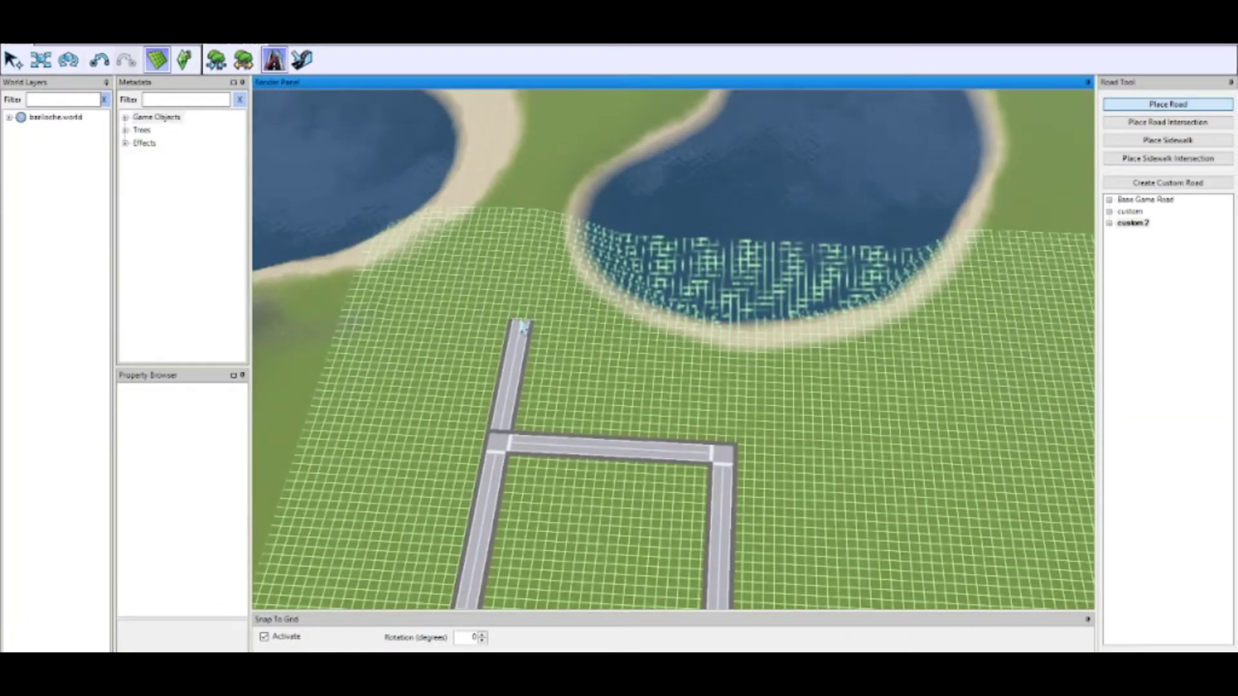
left_click_drag(522, 322, 549, 147)
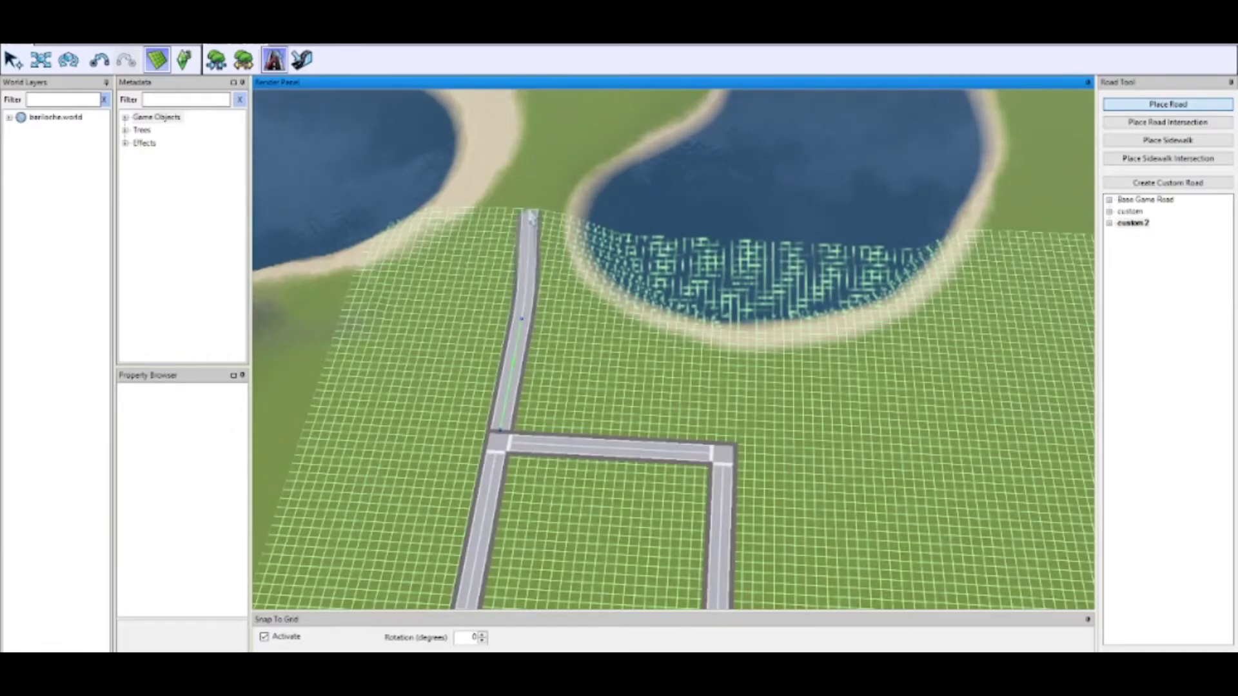
right_click_drag(532, 218, 520, 290)
key("Escape")
- Place a road intersection at the upper end of the new northern road and snap the road to it
scroll(539, 393, "up", 2)
right_click_drag(539, 392, 521, 498)
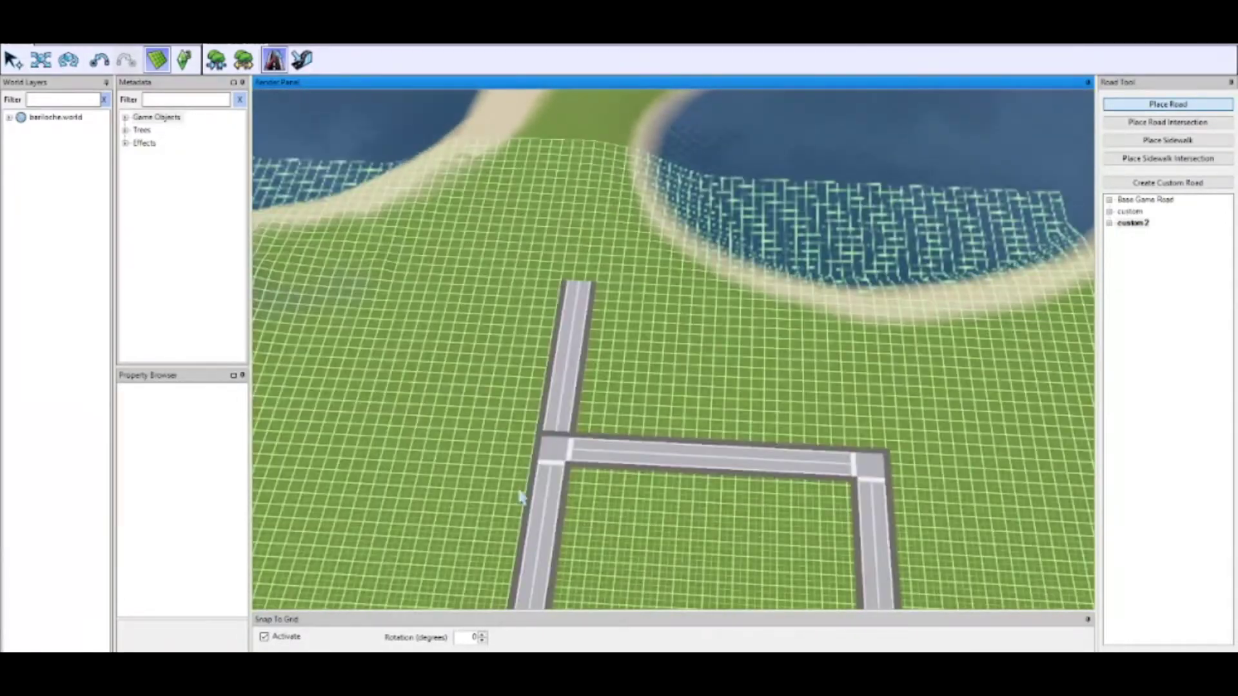
right_click_drag(839, 391, 975, 369)
left_click(1189, 124)
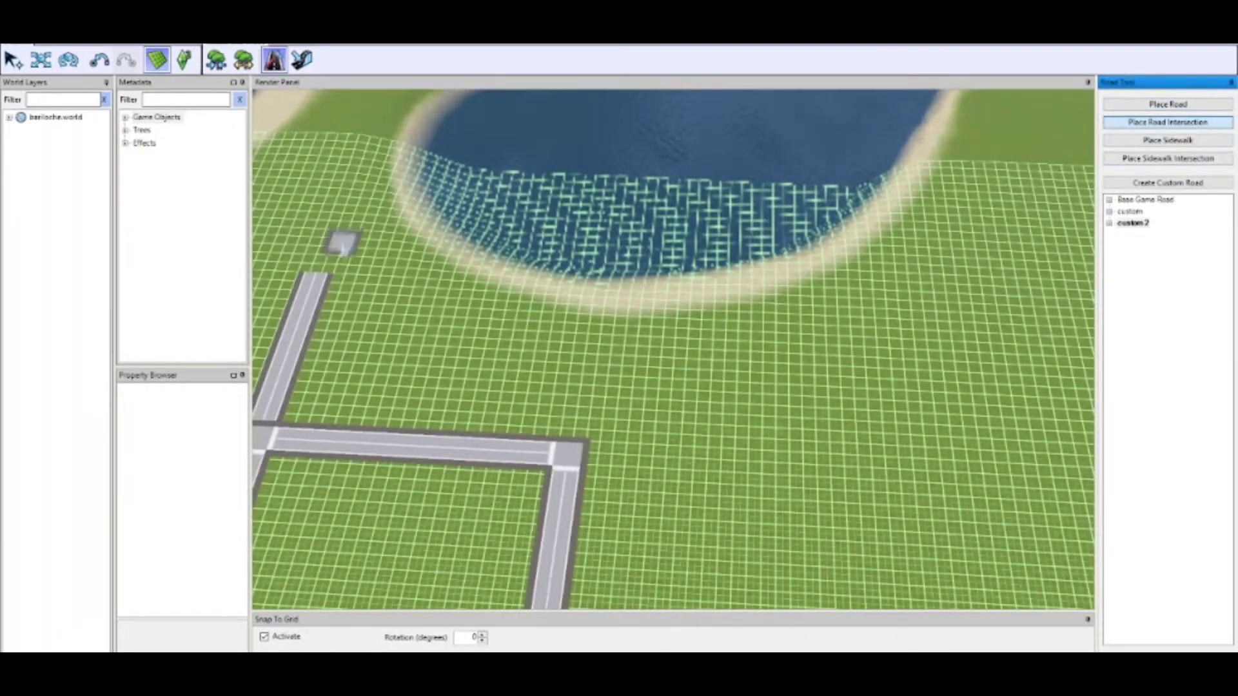
left_click(322, 260)
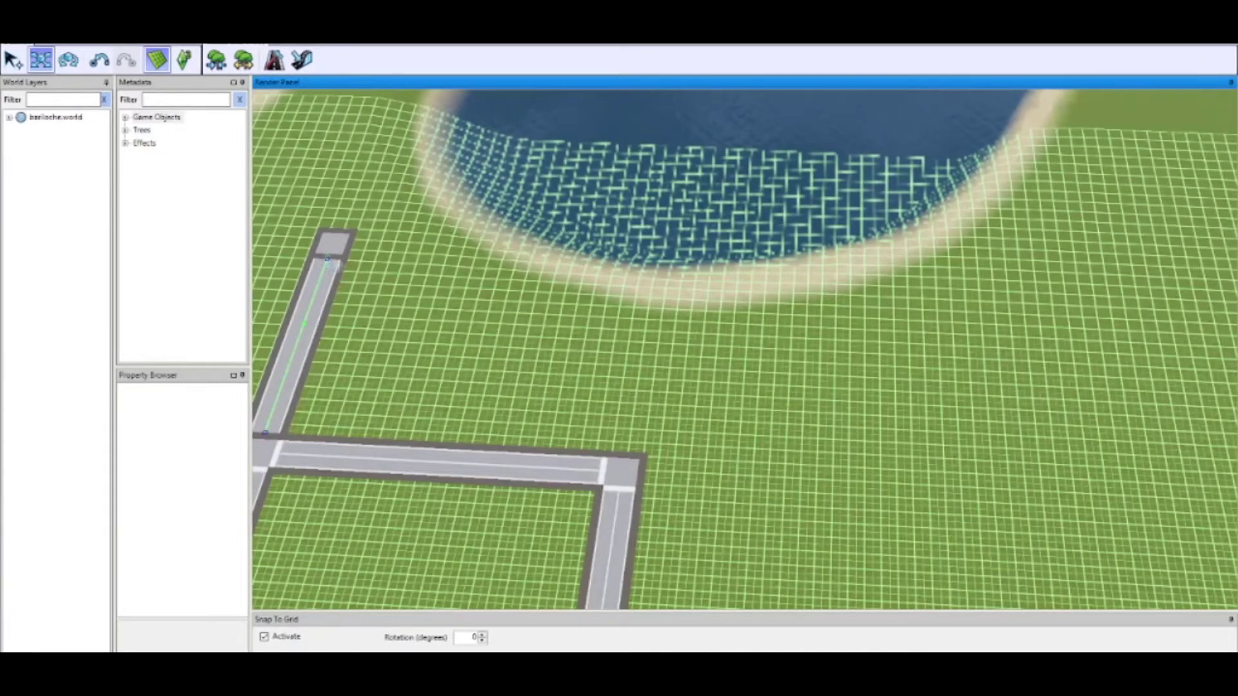
right_click_drag(327, 267, 574, 277)
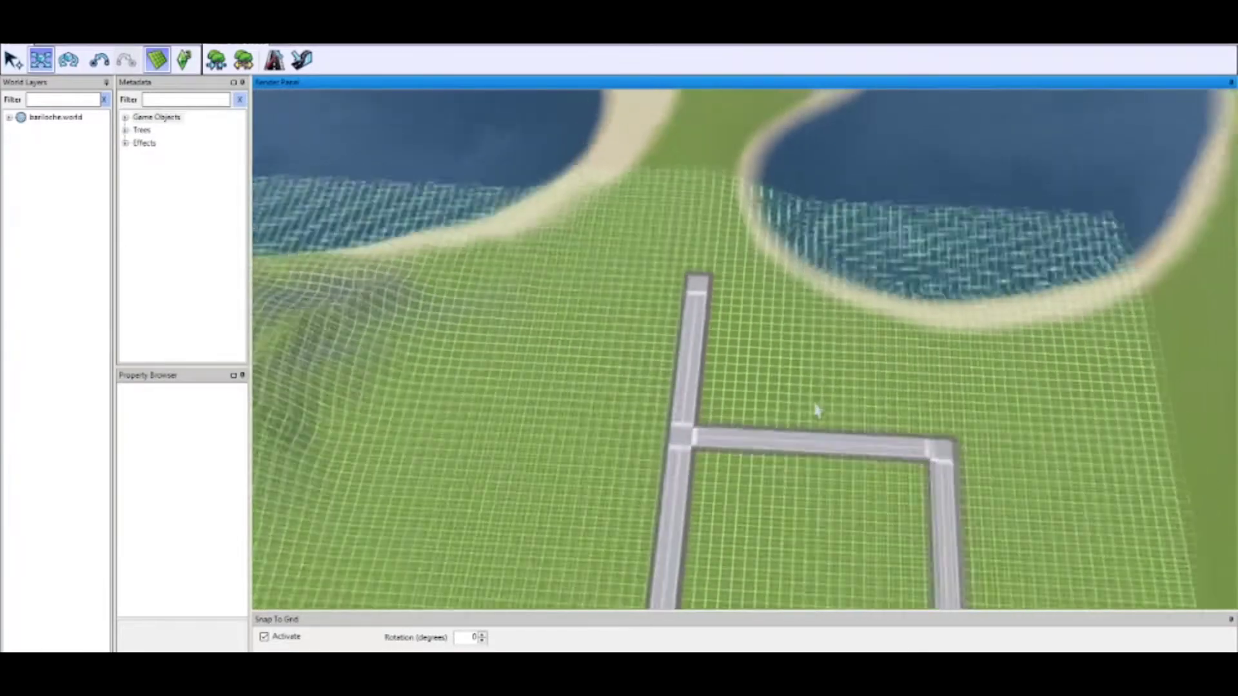
- Make custom 2 the default road and draw a straight road east from the block's northeast corner
scroll(953, 160, "up", 5)
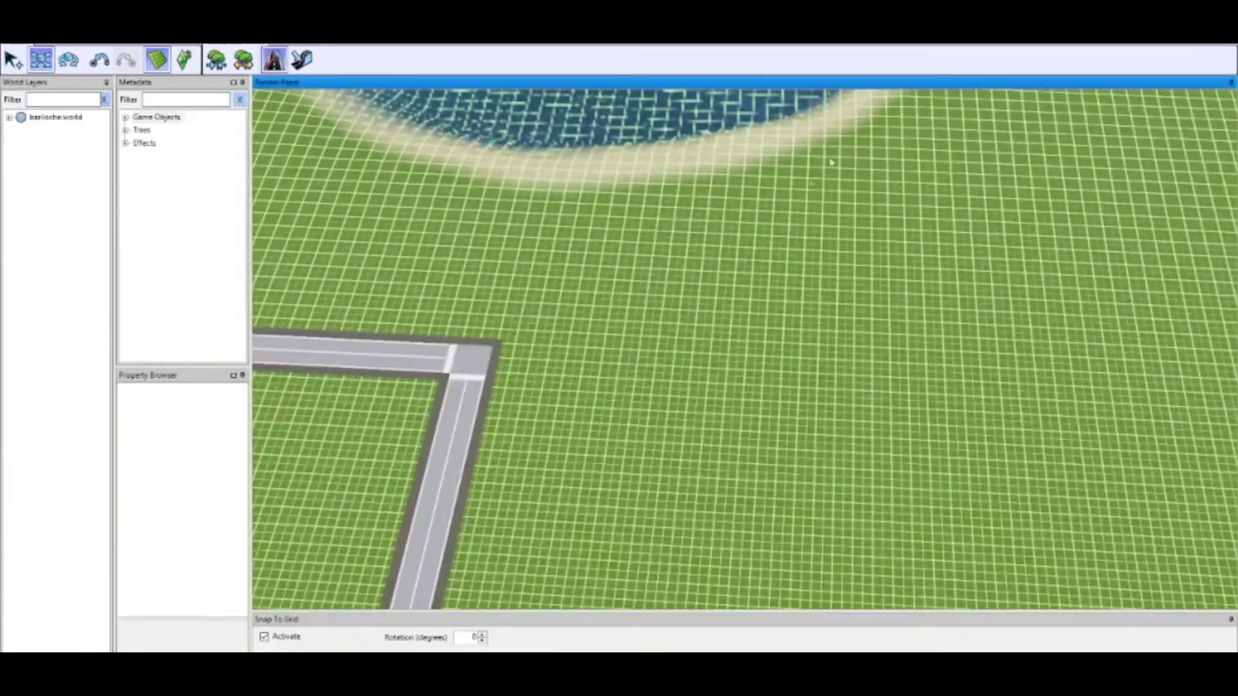
left_click(1167, 104)
left_click_drag(466, 367, 672, 368)
key("ctrl+z")
right_click(1133, 221)
left_click(1154, 228)
left_click_drag(471, 365, 727, 373)
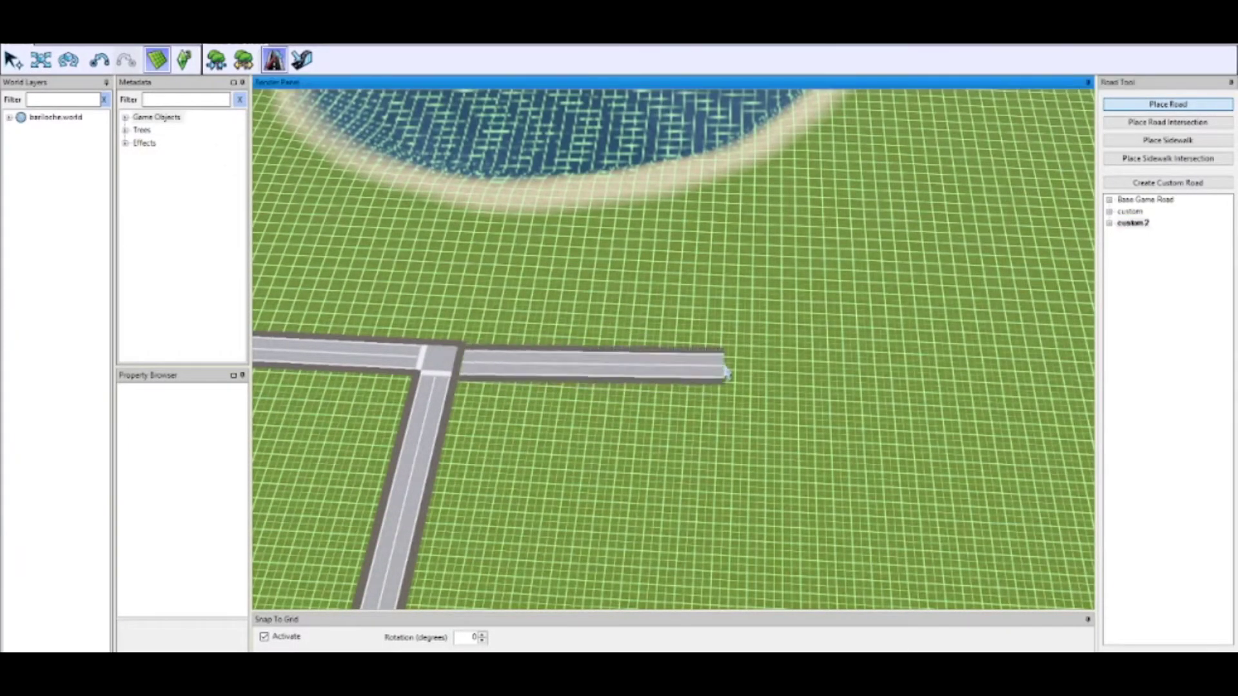
- Extend the eastern road with a second segment bending northeast past the lake
left_click(717, 372)
left_click(967, 238)
scroll(993, 232, "down", 3)
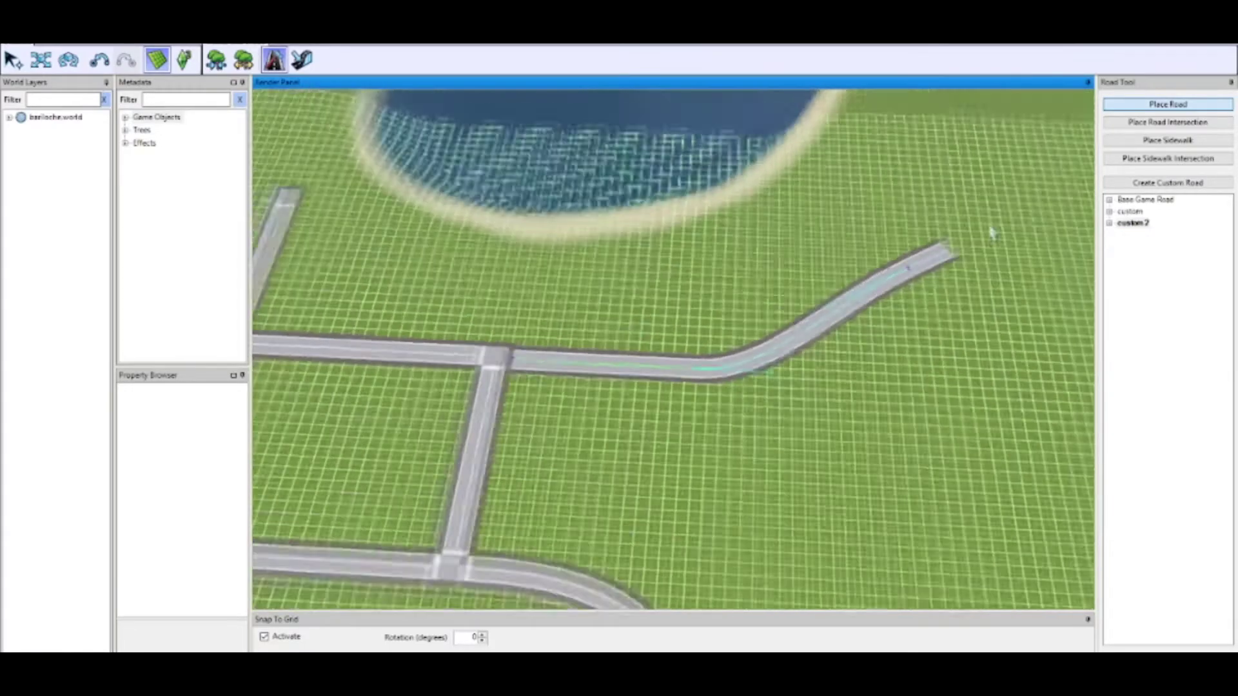
- Snap the eastern road's starting end onto the block's northeast corner intersection
scroll(993, 232, "down", 3)
scroll(981, 227, "up", 3)
scroll(594, 426, "up", 2)
scroll(571, 306, "up", 3)
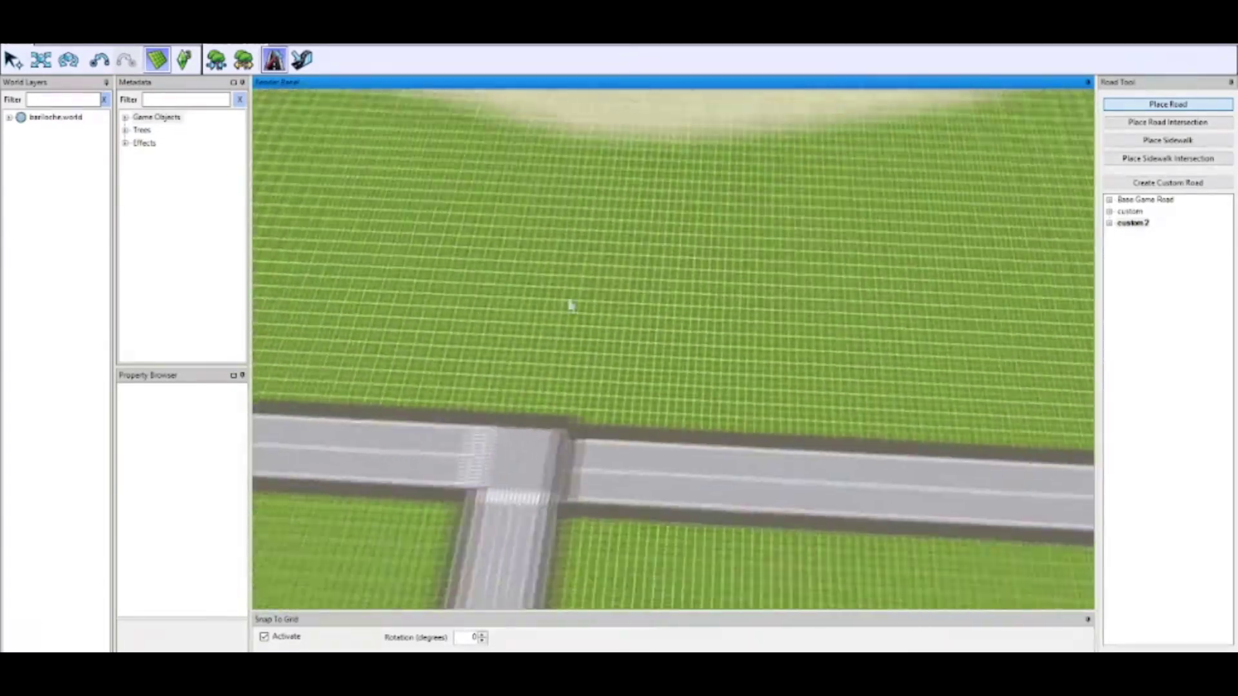
scroll(571, 305, "up", 3)
left_click(41, 59)
left_click(560, 226)
- Delete the bent northeast segment at the end of the eastern road
scroll(561, 226, "down", 3)
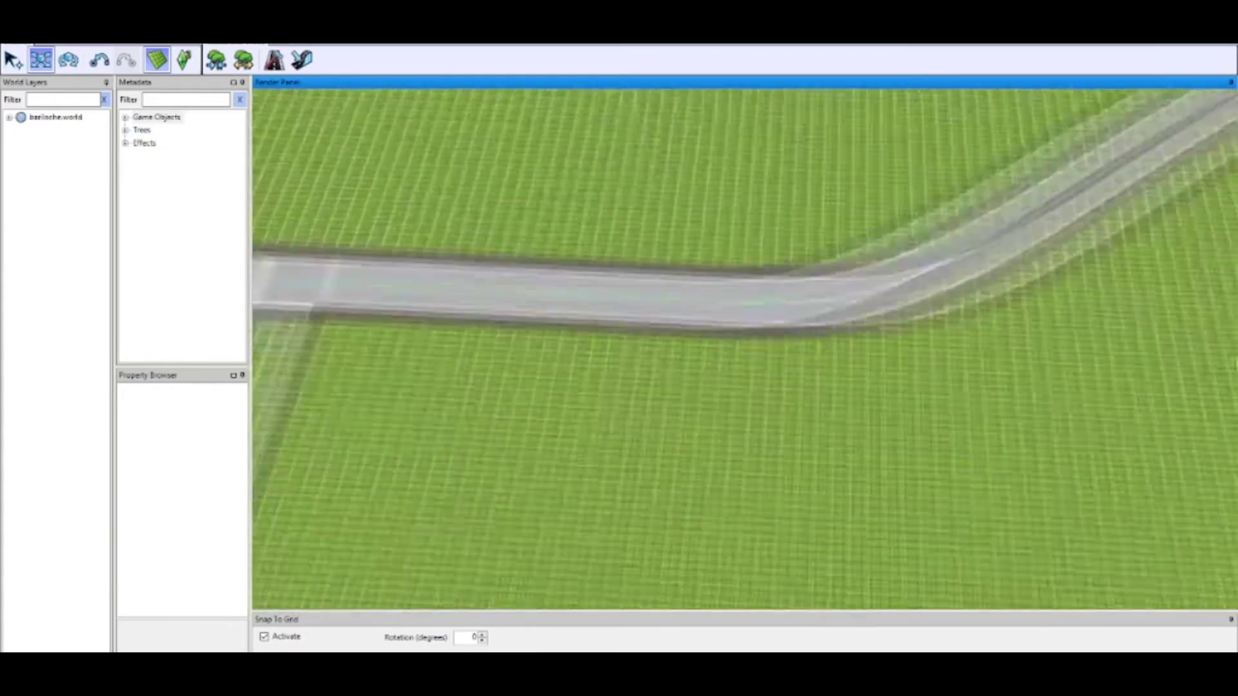
scroll(729, 415, "down", 3)
scroll(722, 393, "up", 3)
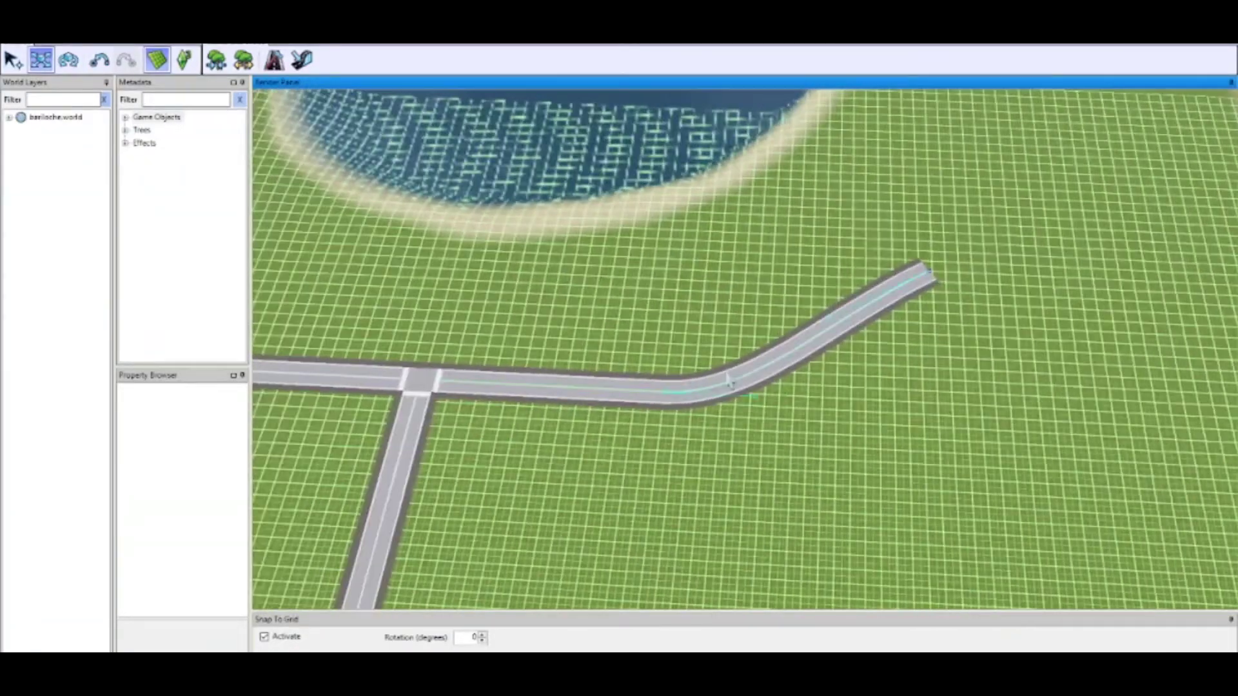
key("Delete")
- Save the current world
left_click(10, 36)
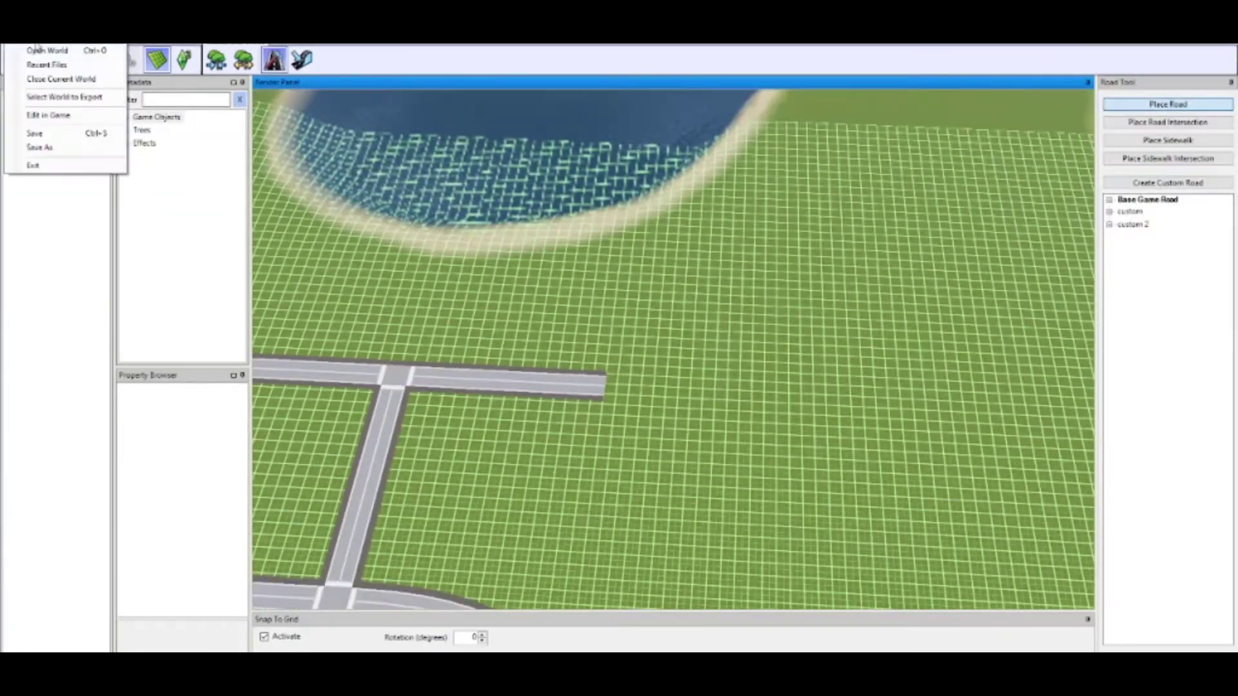
left_click(54, 131)
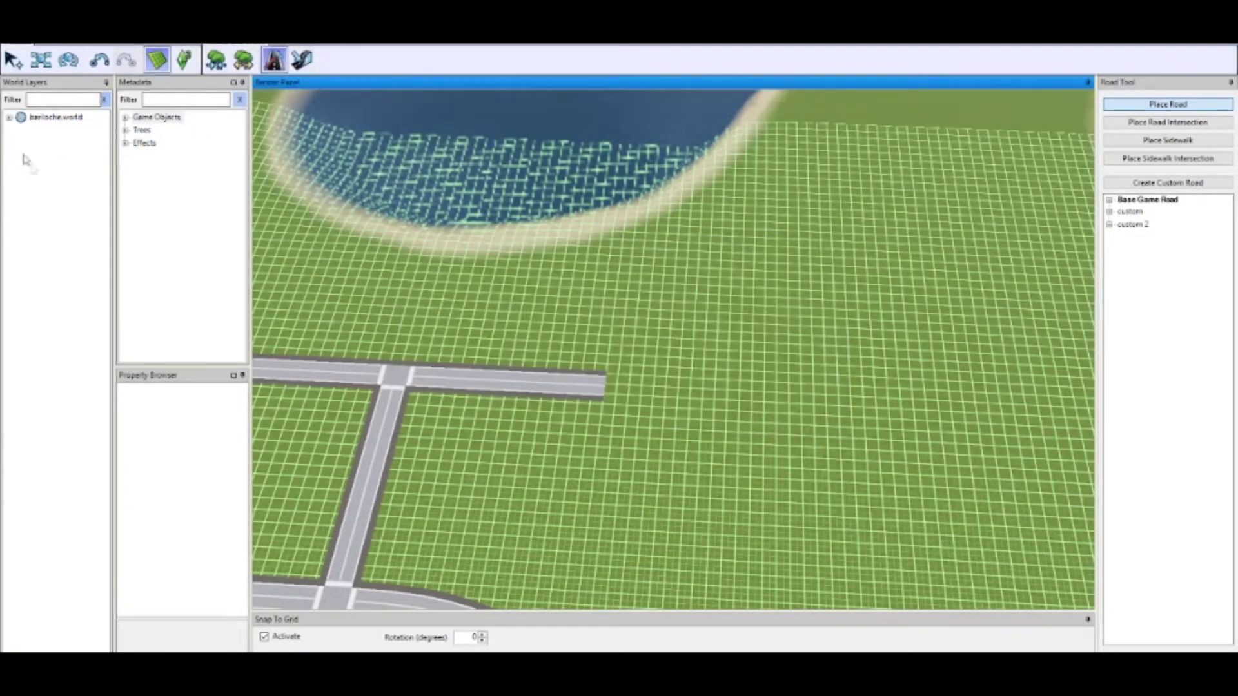
- Add a new layer to the world and name it Roads
left_click(21, 130)
right_click(44, 195)
left_click(9, 118)
right_click(52, 218)
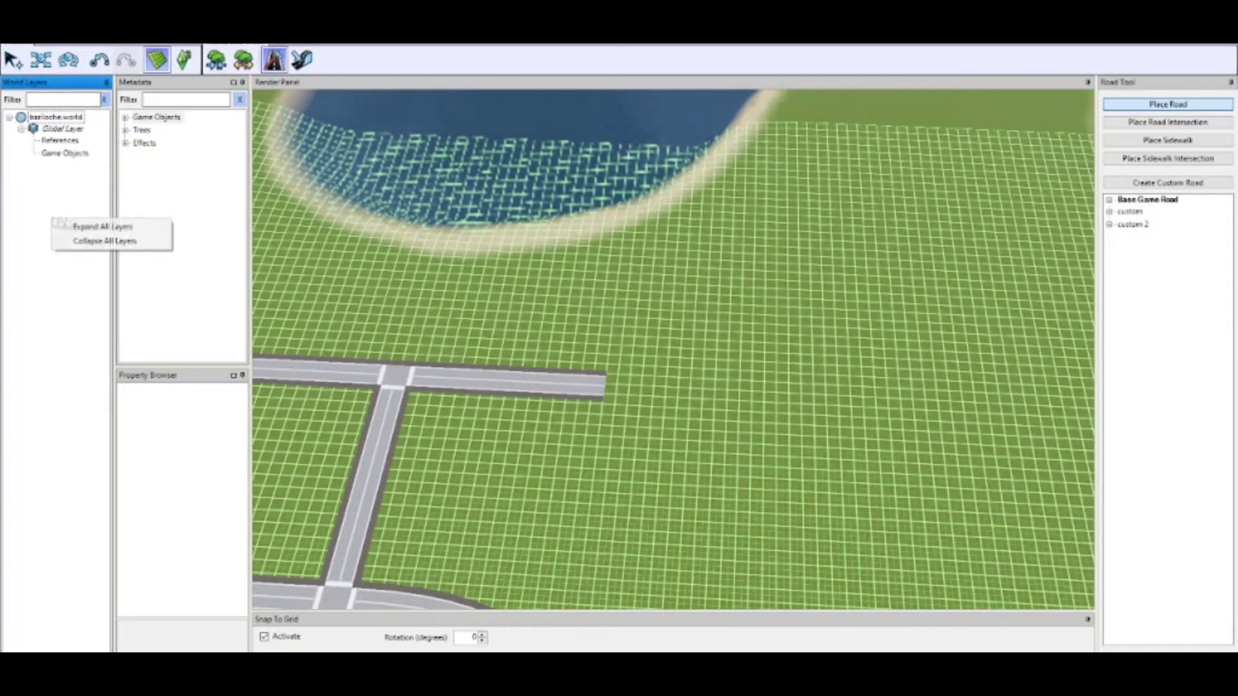
left_click(71, 159)
left_click(9, 118)
right_click(58, 118)
left_click(89, 144)
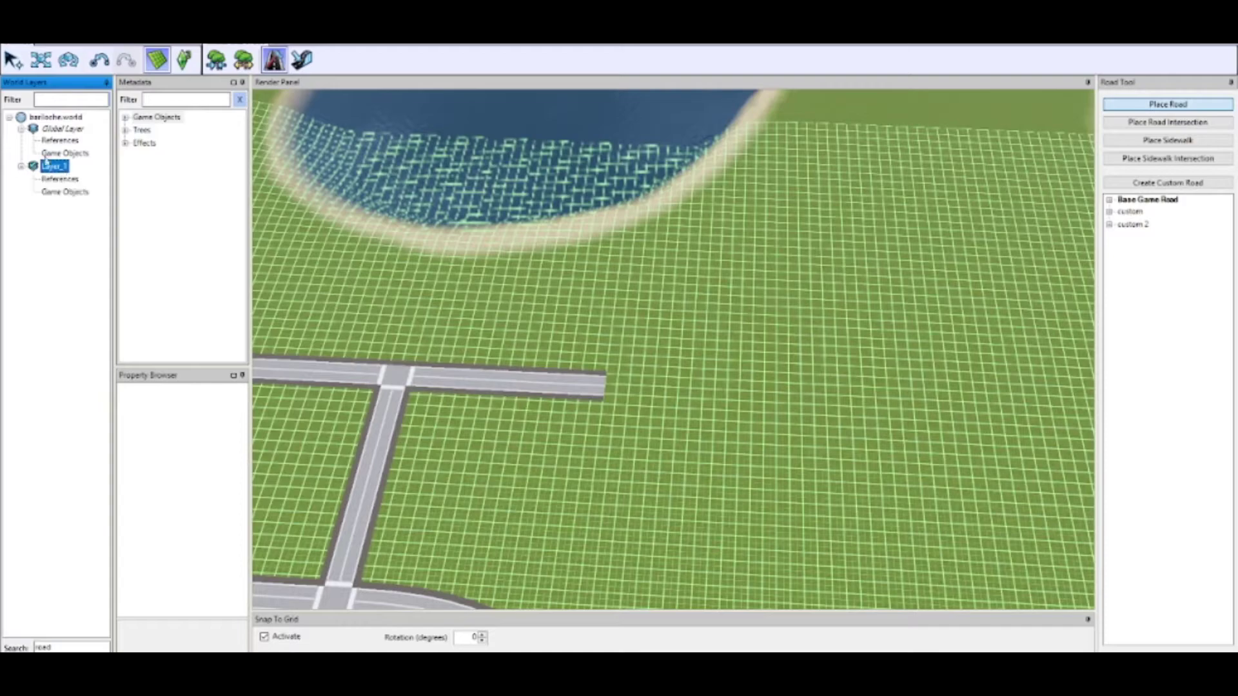
right_click(50, 169)
left_click(50, 167)
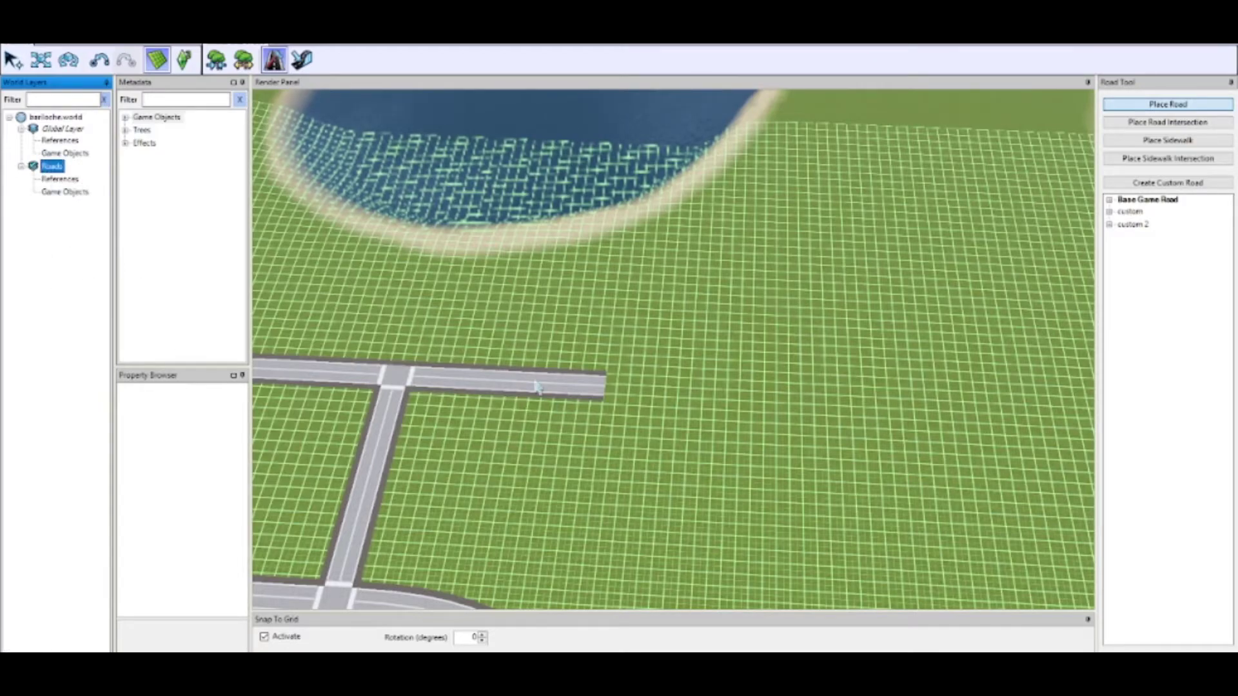
- Try drawing a road south from the middle of the eastern road
left_click_drag(535, 382, 542, 470)
key("ctrl+z")
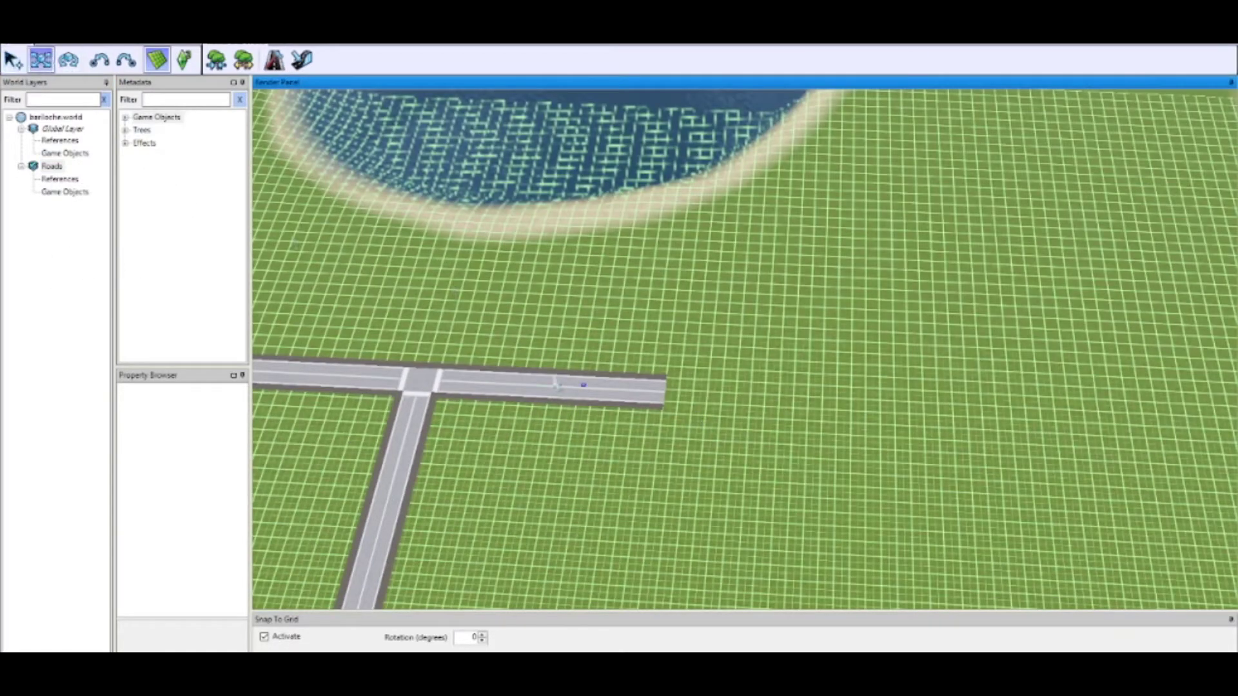
- Undo the stray drag on the eastern road, place a road intersection at its eastern end and connect the road to it
left_click_drag(557, 385, 718, 290)
key("ctrl+z")
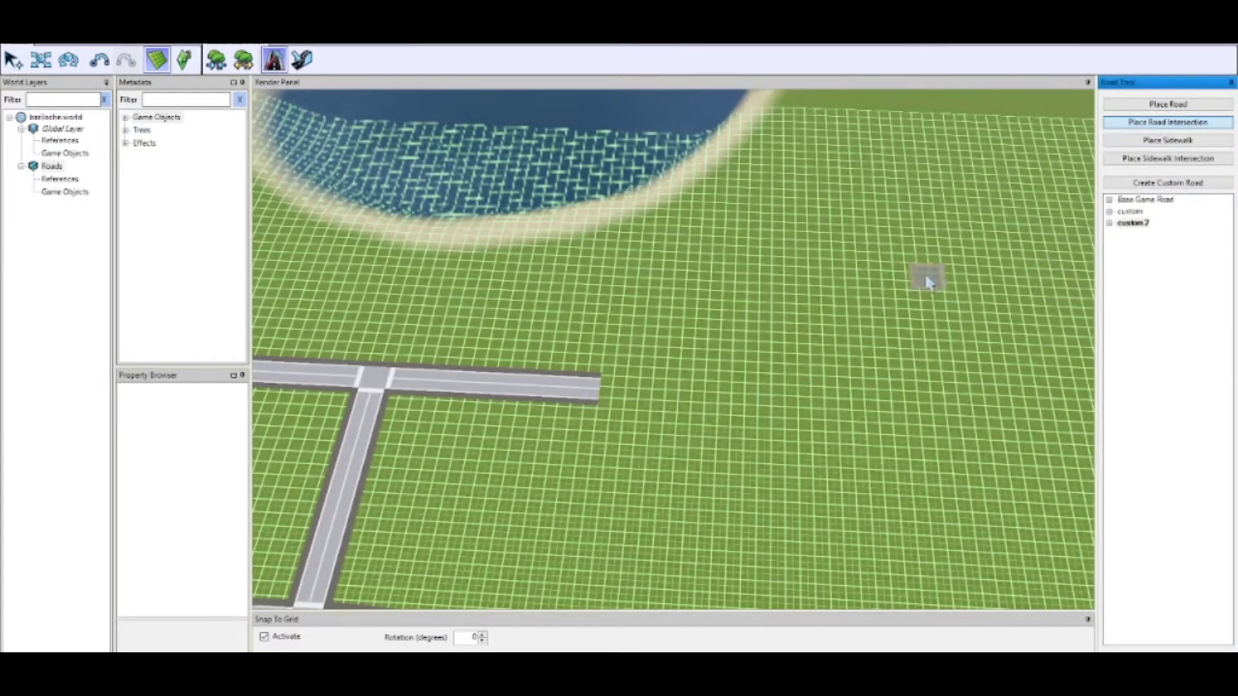
left_click(621, 392)
scroll(615, 387, "down", 6)
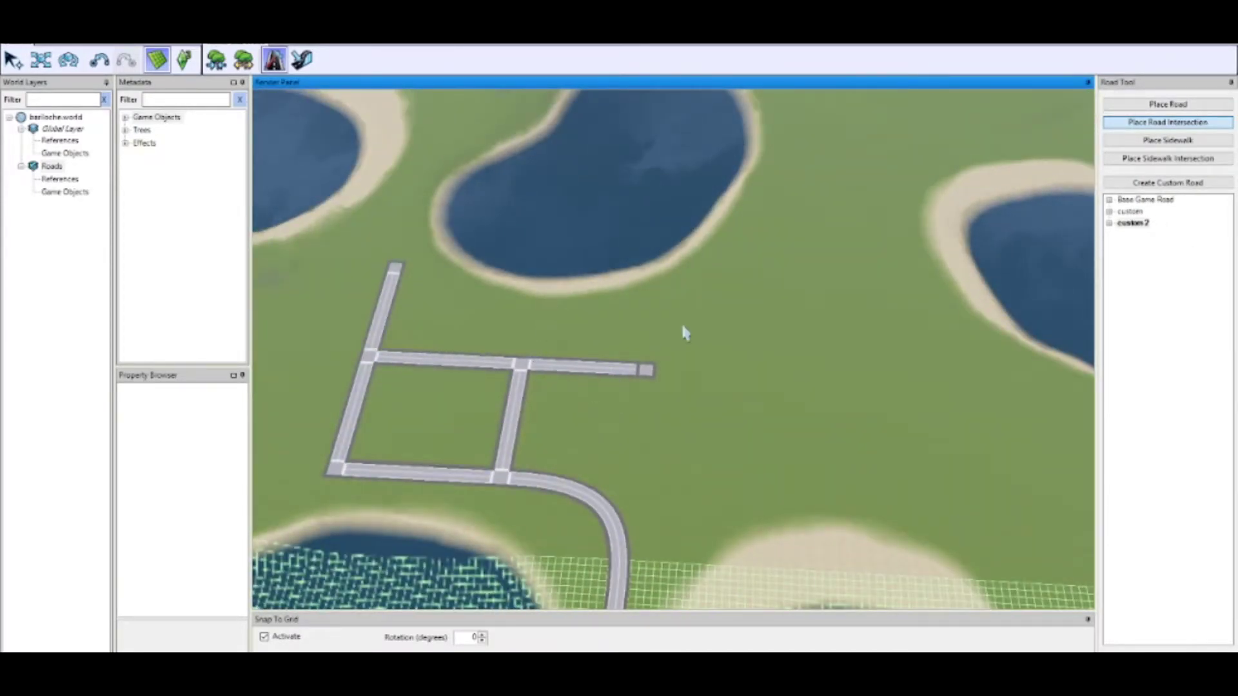
scroll(679, 332, "up", 5)
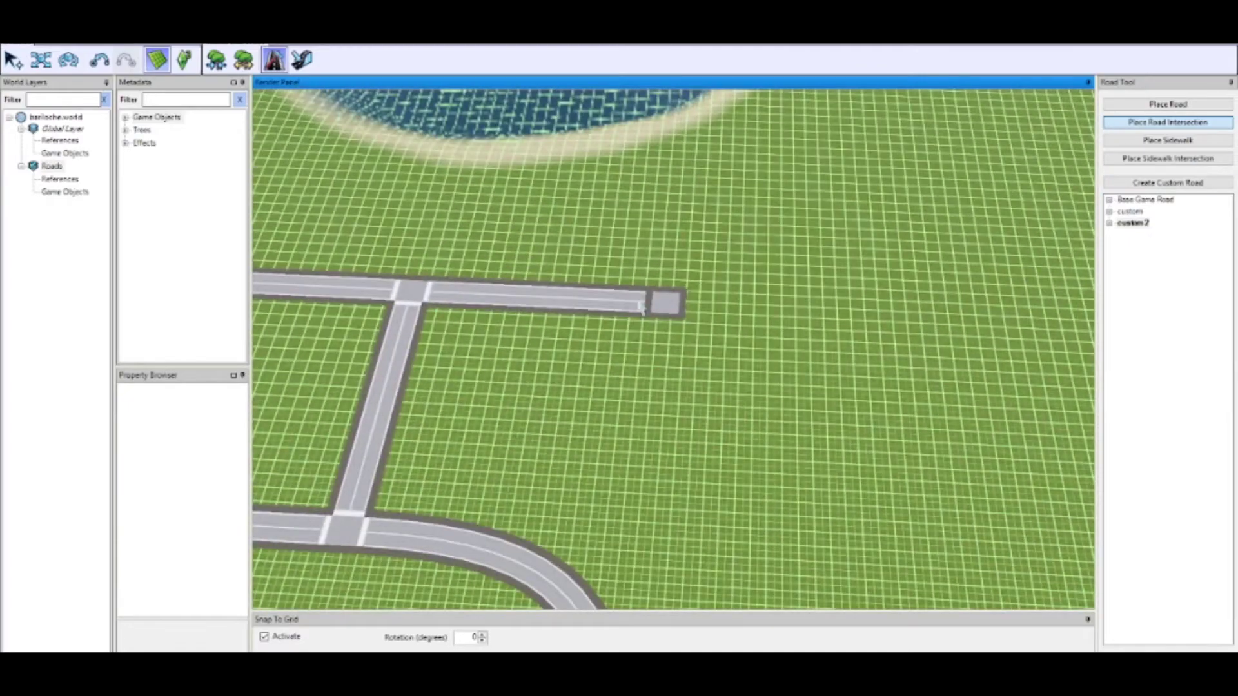
left_click(40, 60)
scroll(705, 344, "down", 3)
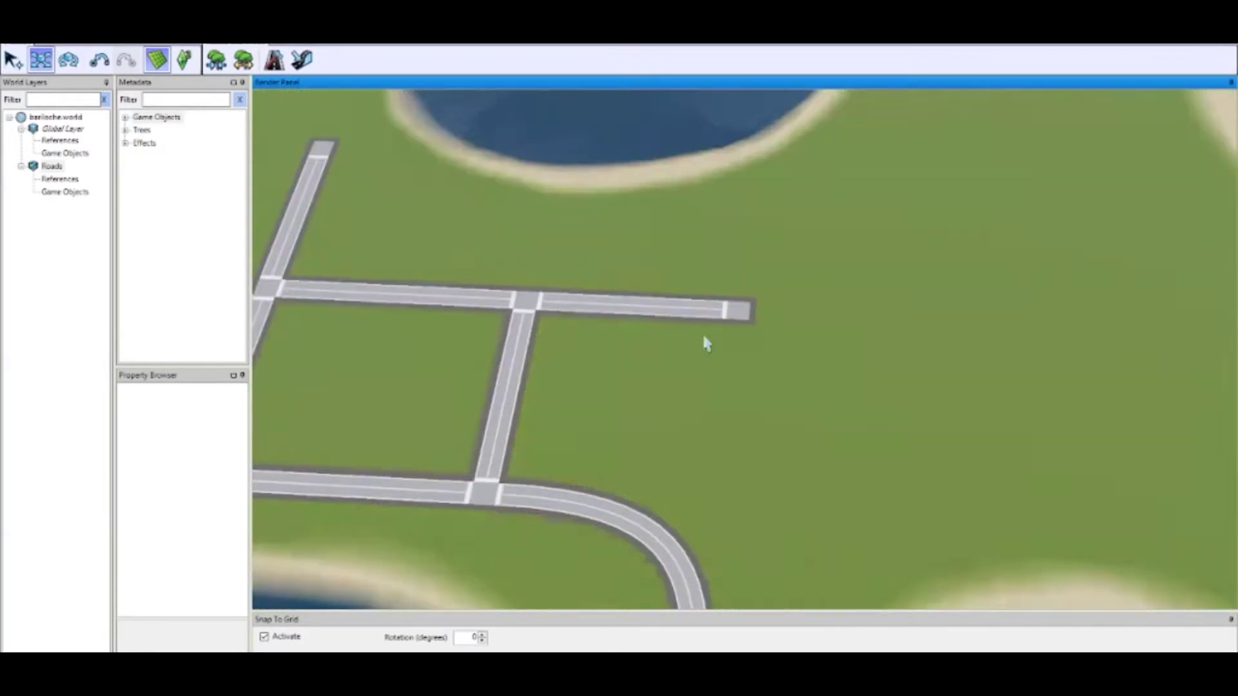
- Lay a short road south from the intersection at the eastern road's end and undo the stray segment running north
scroll(740, 358, "down", 1)
right_click_drag(741, 361, 757, 409)
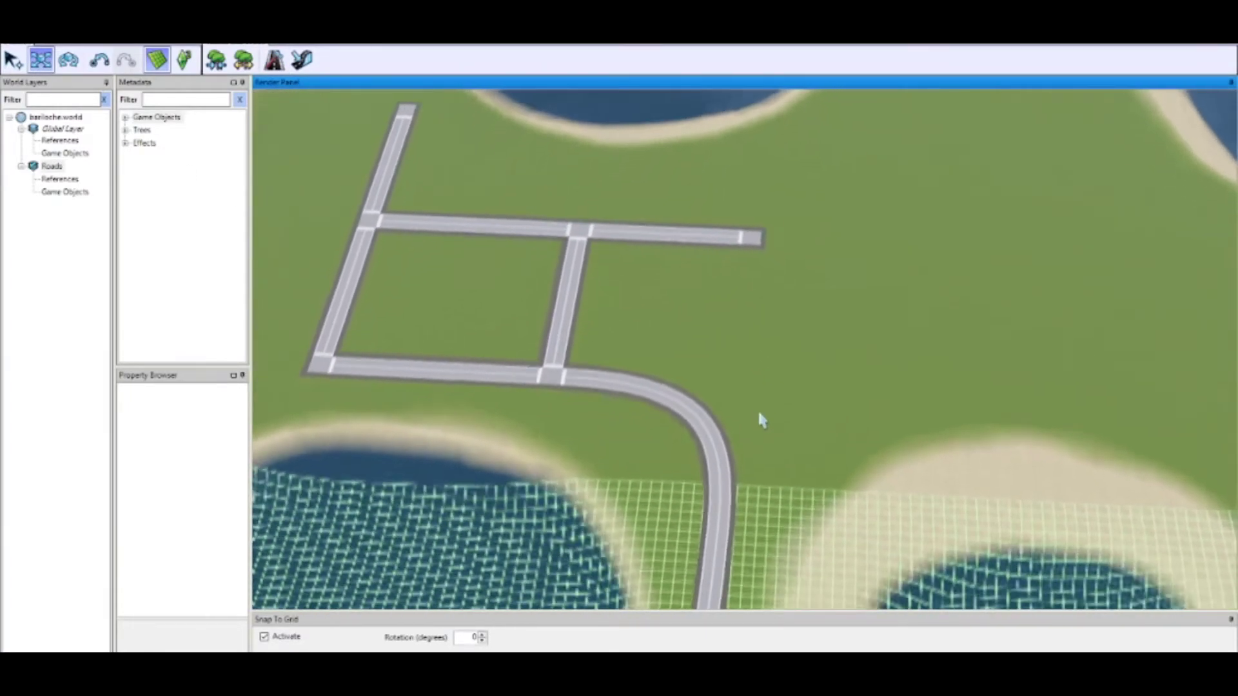
scroll(756, 408, "up", 2)
scroll(797, 263, "down", 1)
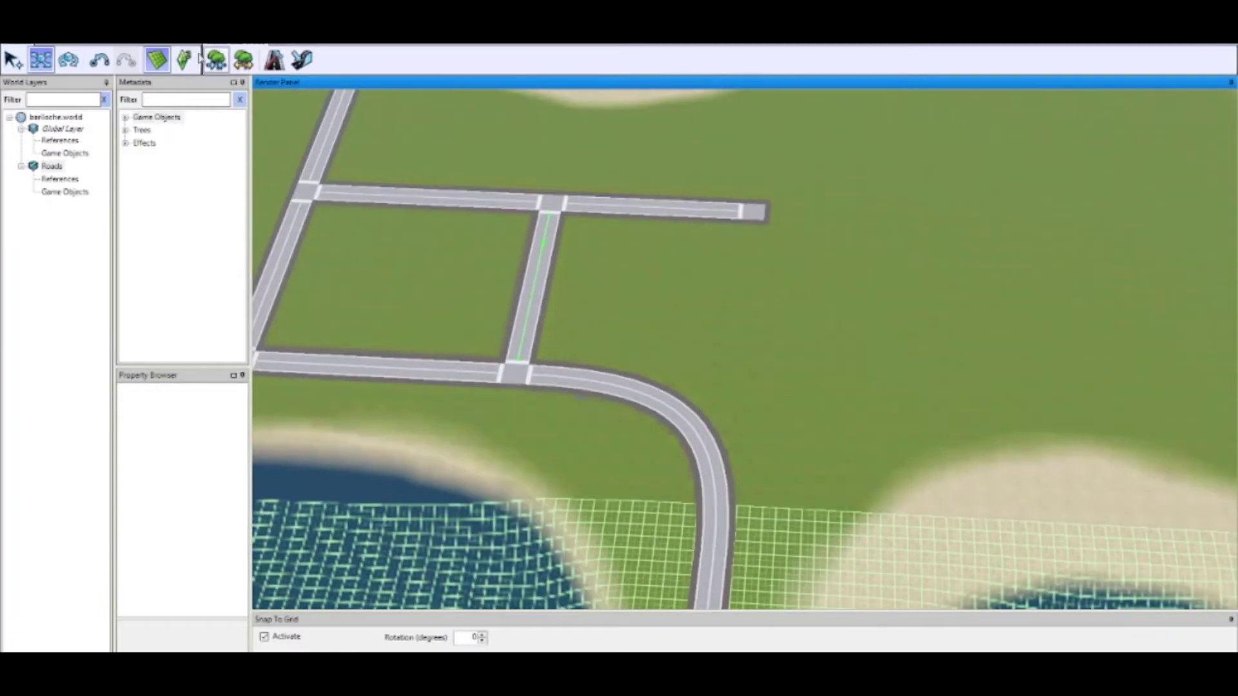
left_click(274, 60)
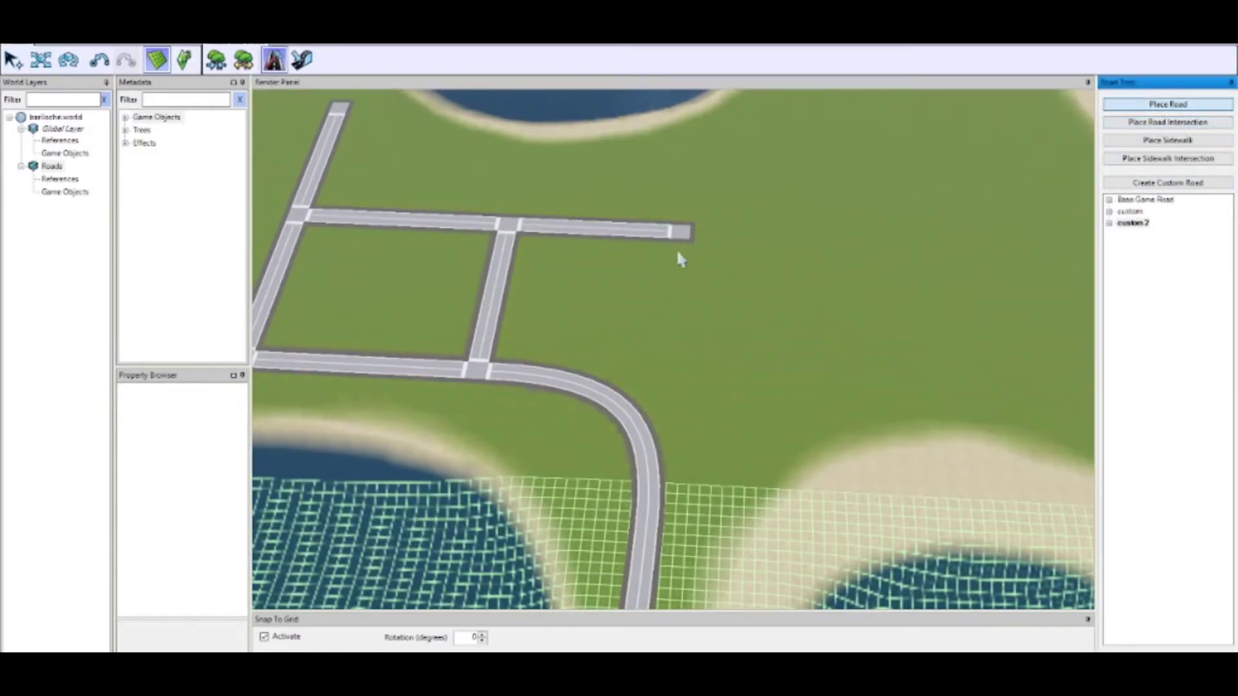
left_click_drag(682, 259, 675, 336)
scroll(677, 294, "up", 3)
left_click(720, 291)
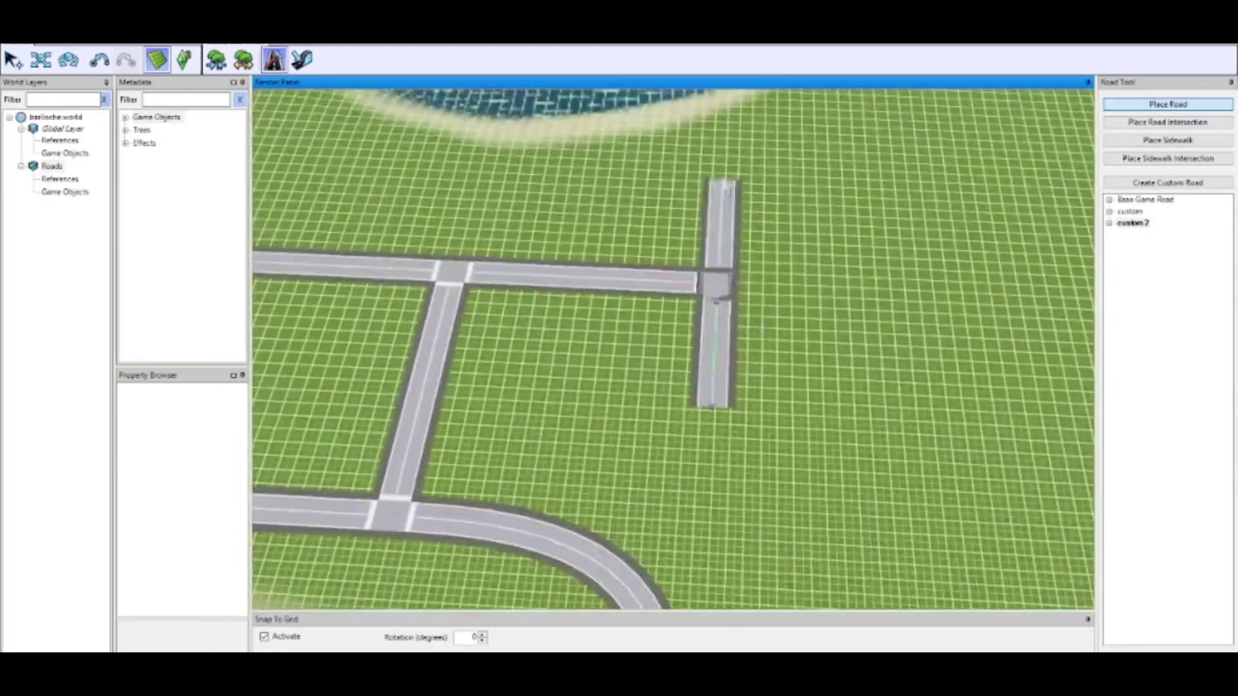
key("ctrl+z")
- Snap the north end of the new southward road onto the northeast corner intersection
scroll(746, 306, "up", 2)
left_click(40, 61)
left_click_drag(833, 324, 828, 315)
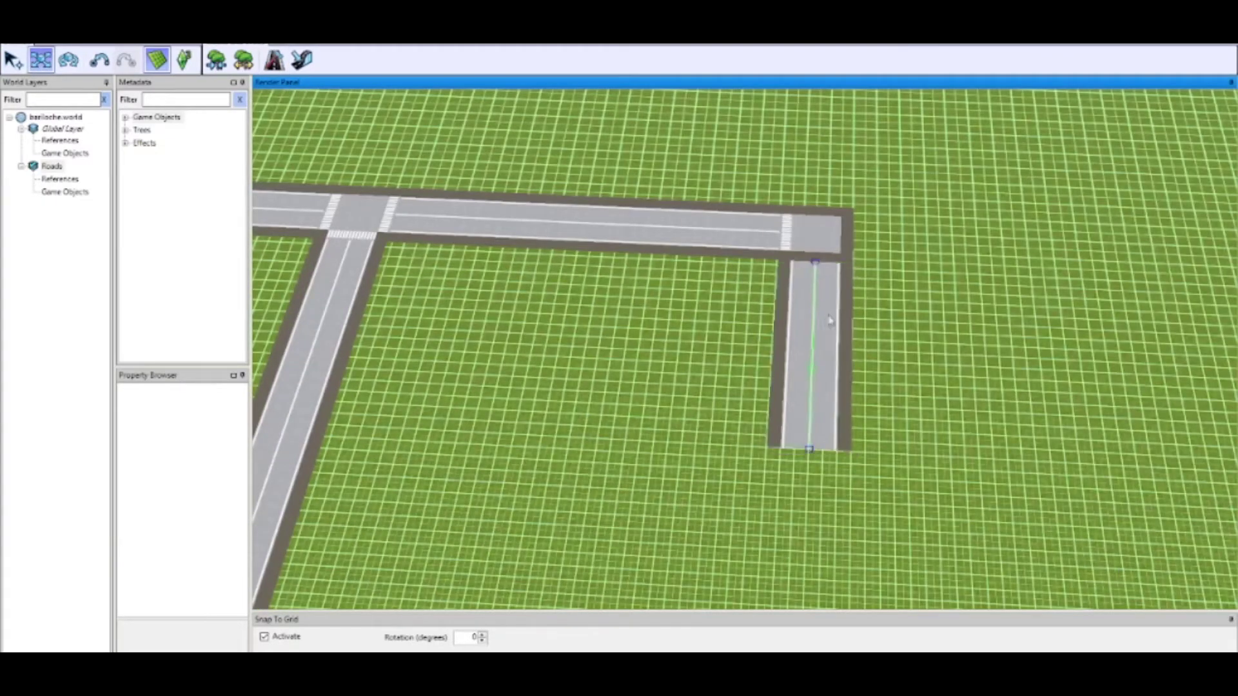
scroll(923, 317, "down", 3)
scroll(928, 374, "up", 2)
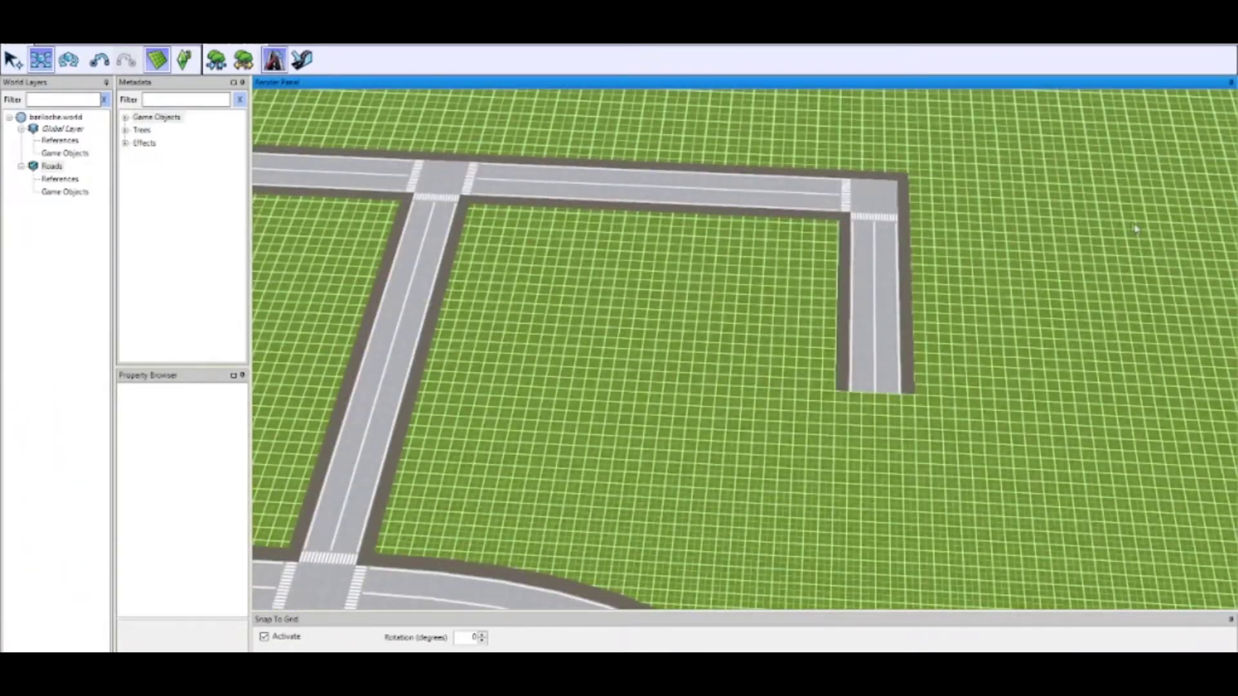
- Connect a custom 2 intersection to the southward road's lower end and delete the road linking the two middle intersections
left_click(274, 59)
left_click(1168, 123)
double_click(1136, 223)
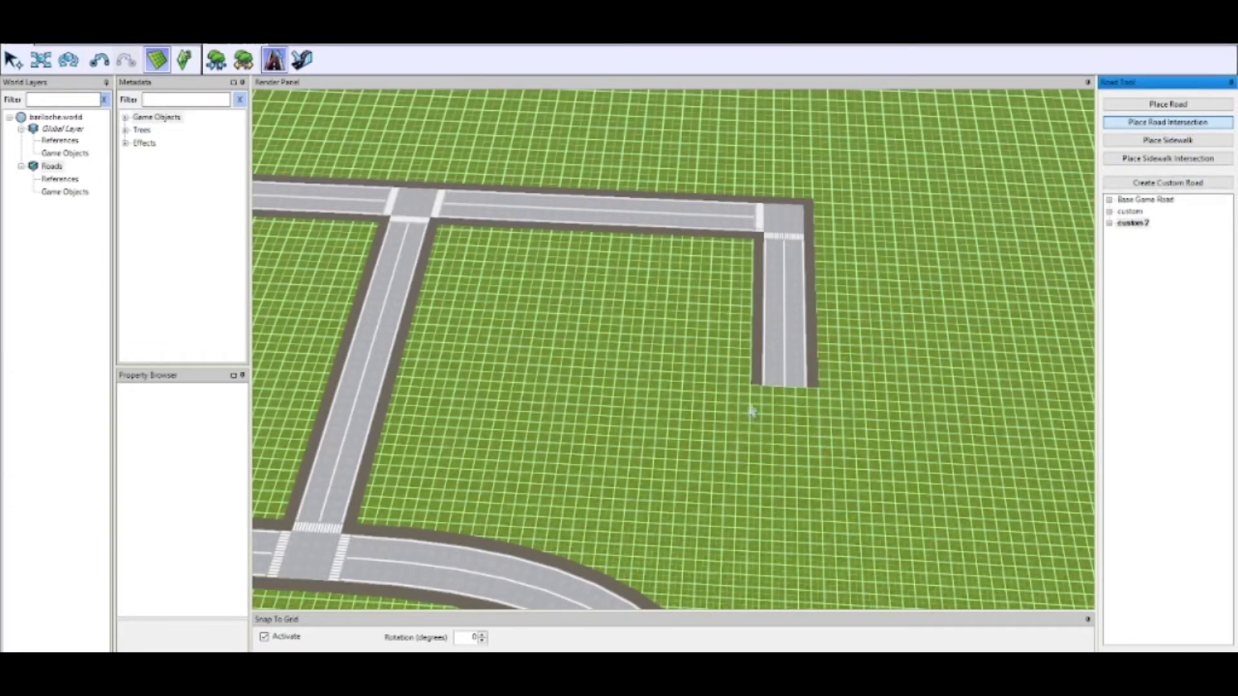
left_click(786, 419)
left_click(13, 60)
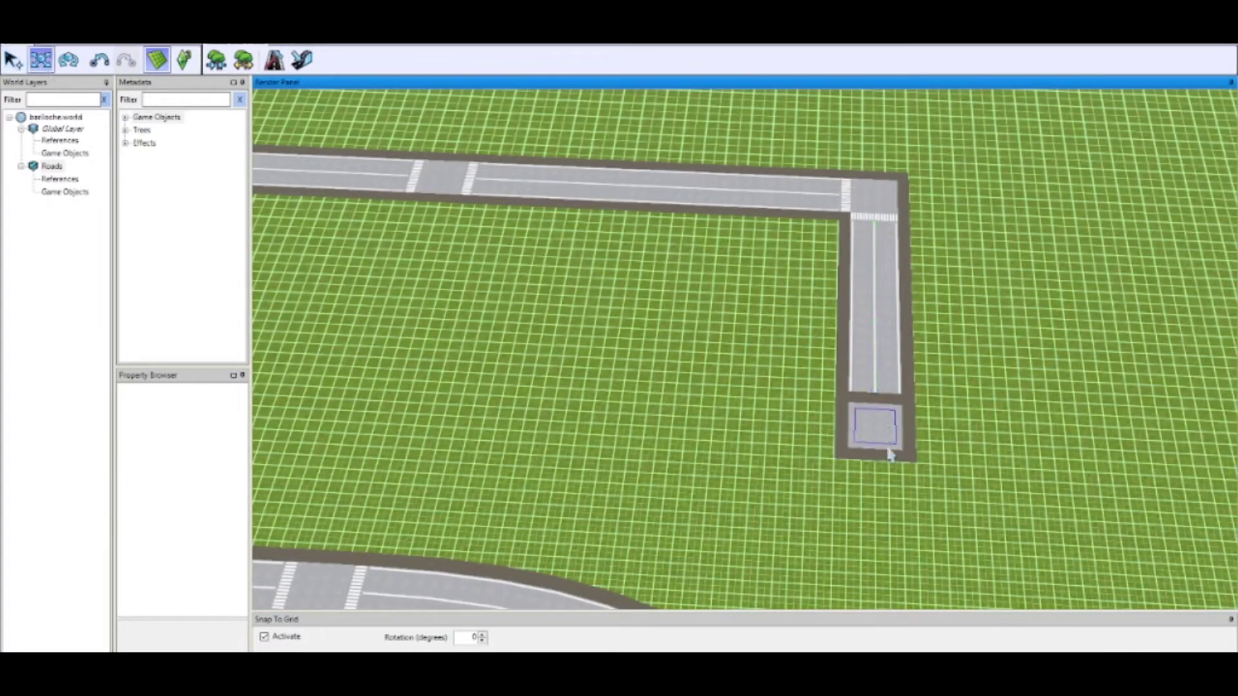
scroll(881, 488, "down", 2)
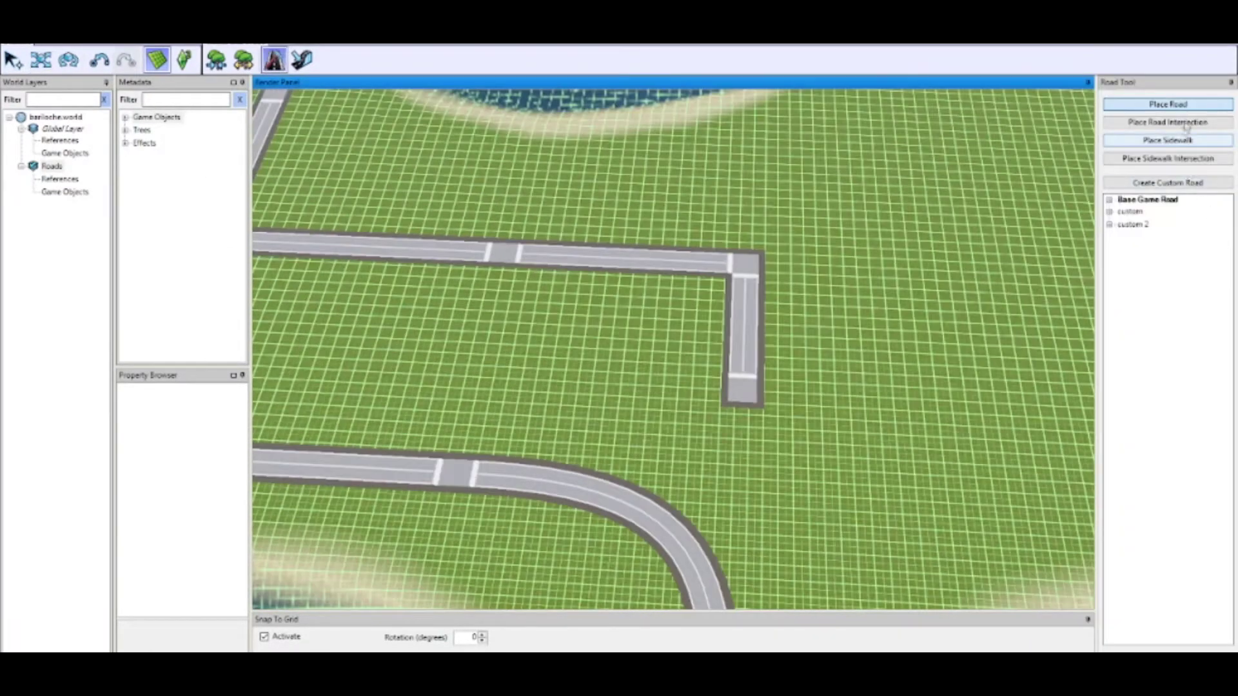
- Set custom 2 as the active road and place an intersection in the gap between the two middle intersections
left_click(1186, 125)
right_click(1133, 223)
left_click(1157, 233)
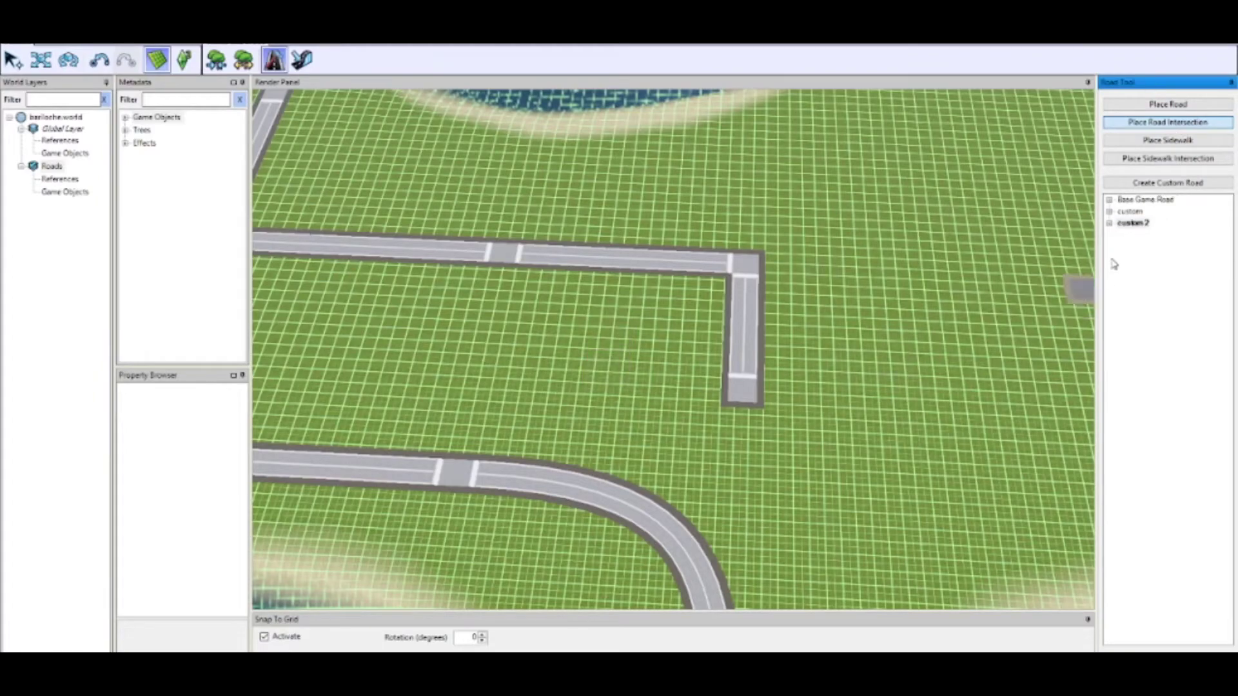
left_click(491, 358)
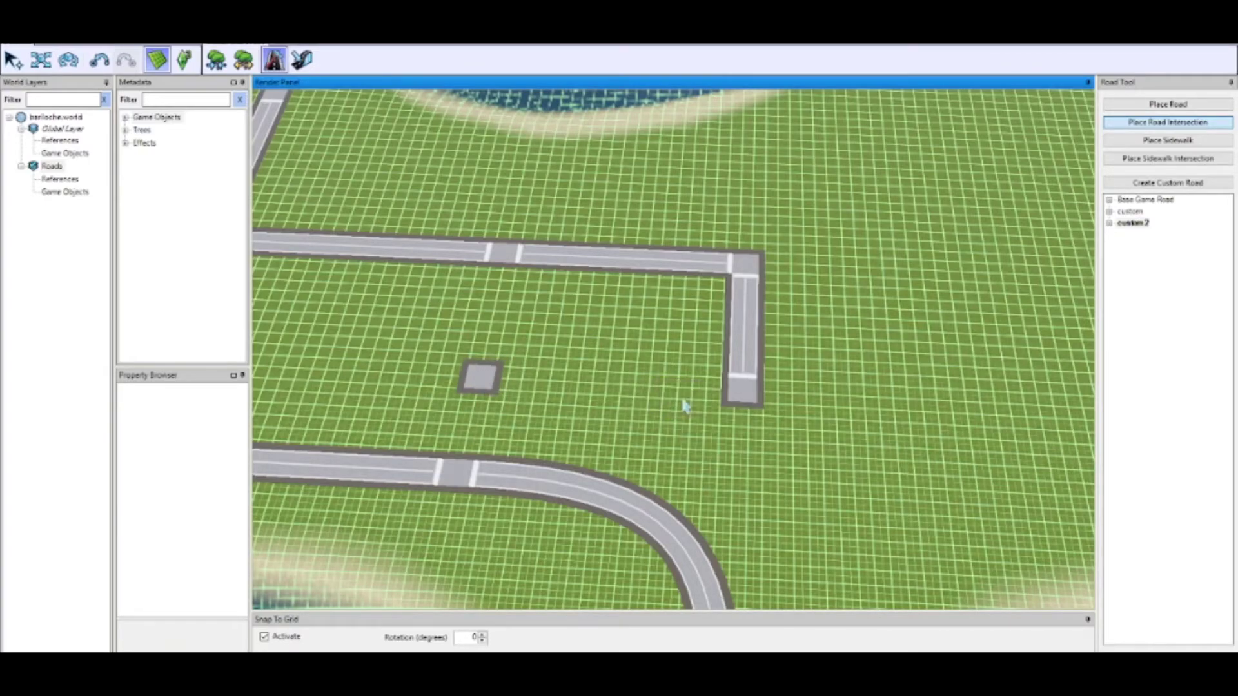
- Lay a custom 2 road west from the southeast corner intersection to the new middle one and connect both ends
scroll(682, 401, "up", 3)
left_click(1181, 106)
left_click(872, 417)
left_click(547, 397)
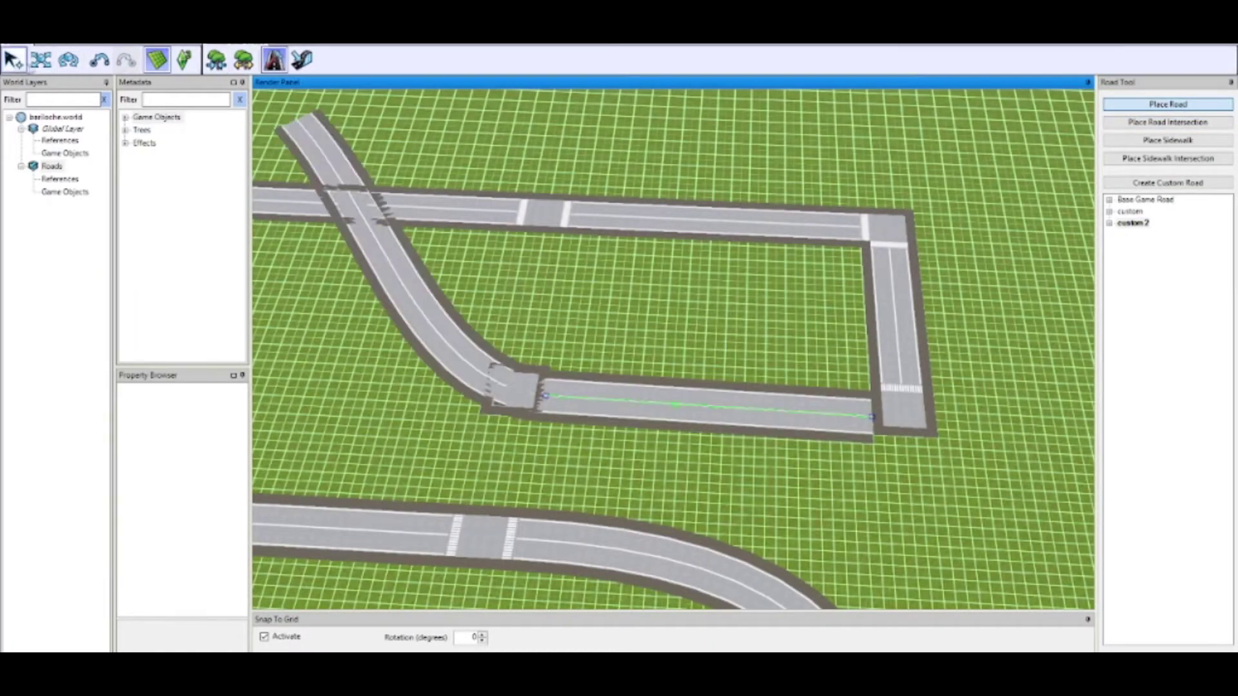
left_click(36, 62)
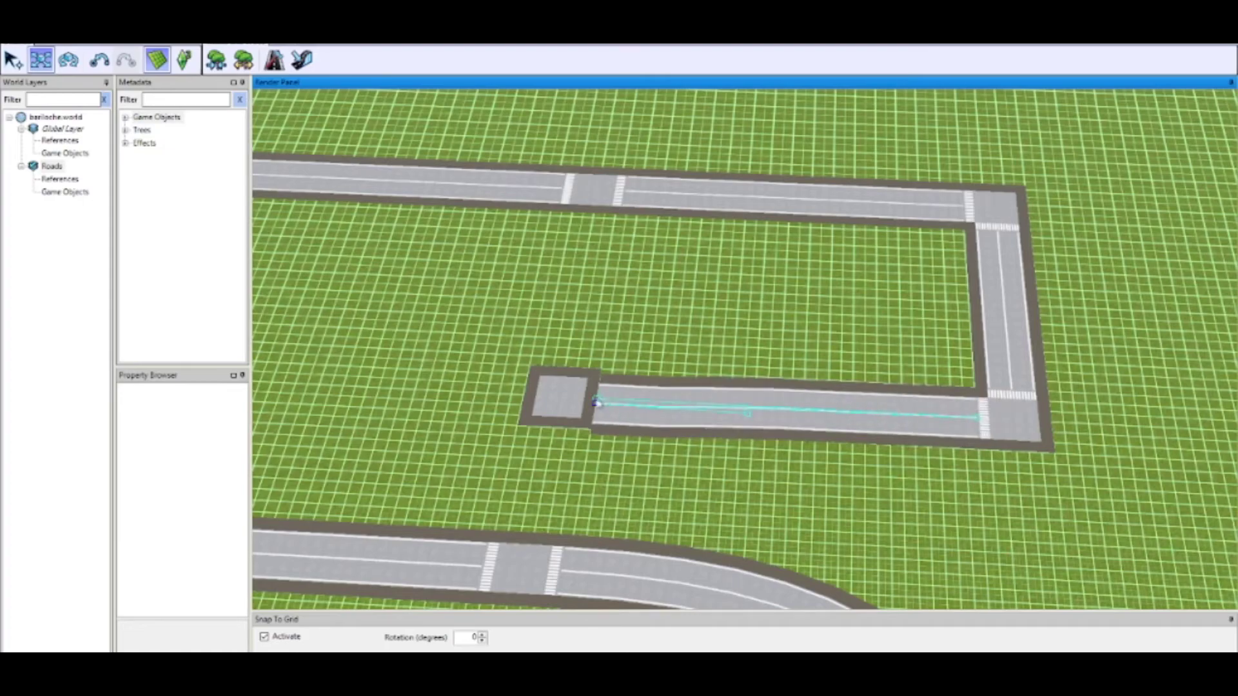
left_click_drag(596, 402, 597, 398)
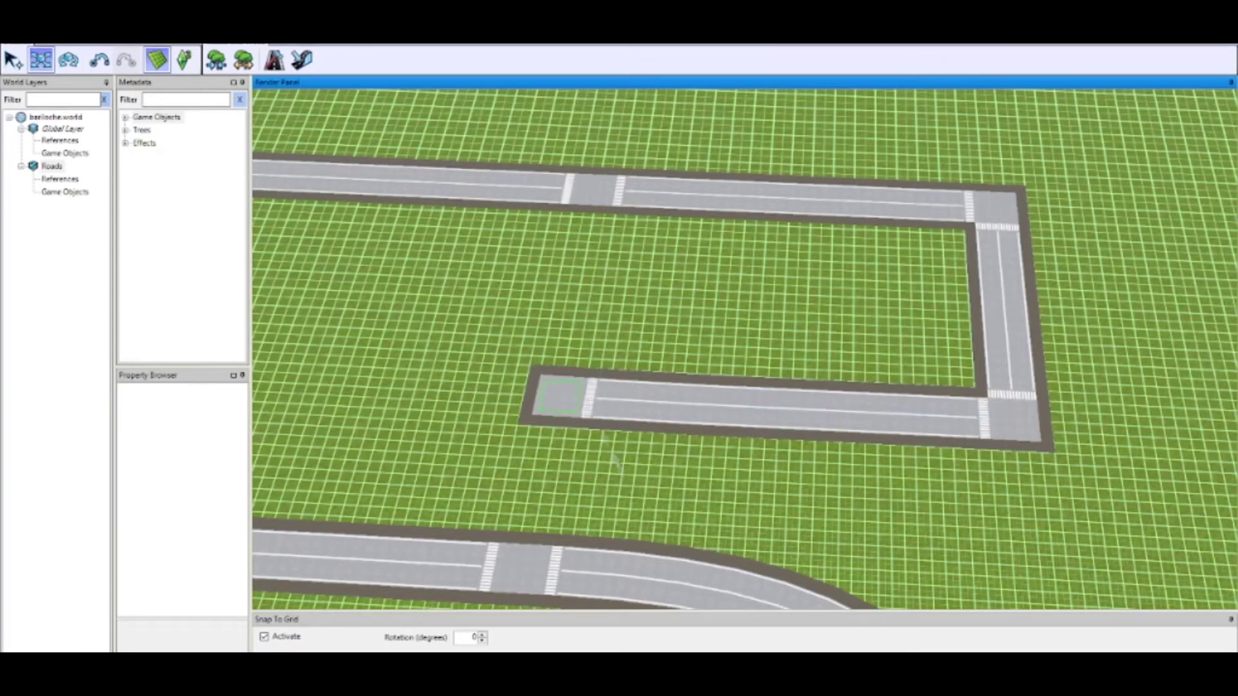
right_click_drag(635, 482, 613, 423)
scroll(613, 423, "up", 1)
- Lay a custom 2 road from the intersection beside the southern curve up to the new middle intersection and connect its ends
left_click(274, 61)
right_click_drag(800, 245, 818, 271)
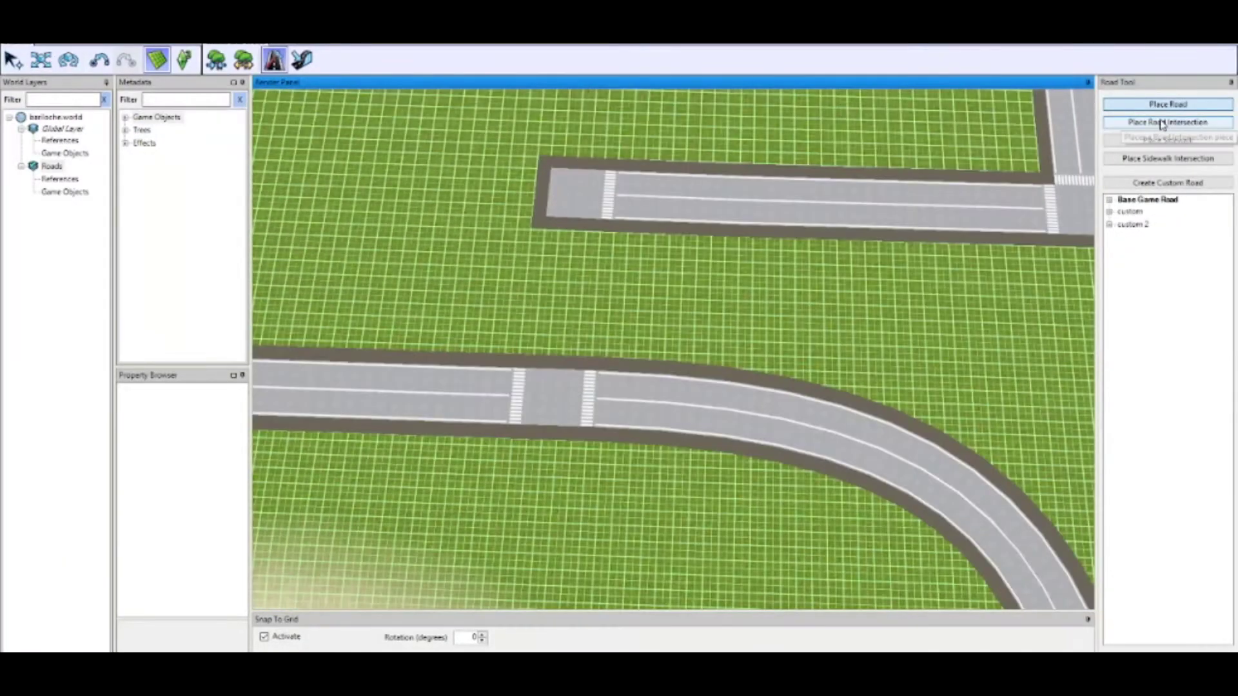
left_click(1133, 224)
left_click_drag(553, 358, 567, 240)
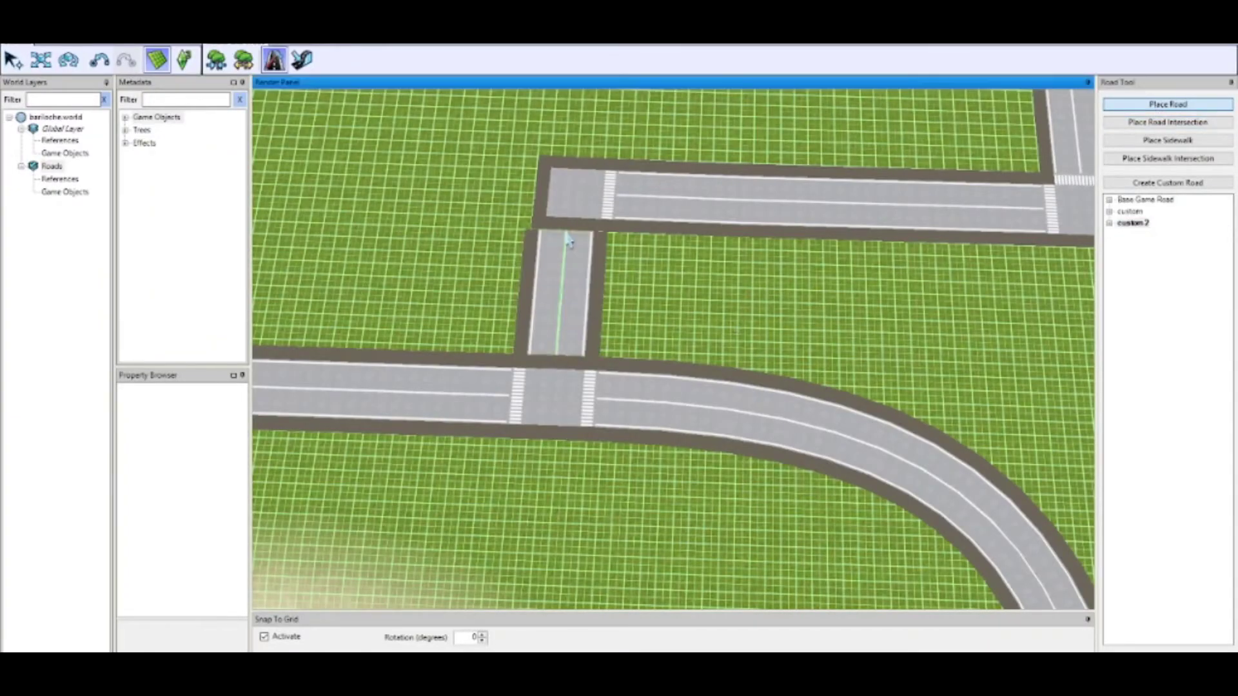
key("Escape")
scroll(594, 199, "up", 2)
right_click_drag(622, 157, 608, 122)
key("m")
left_click_drag(624, 174, 611, 171)
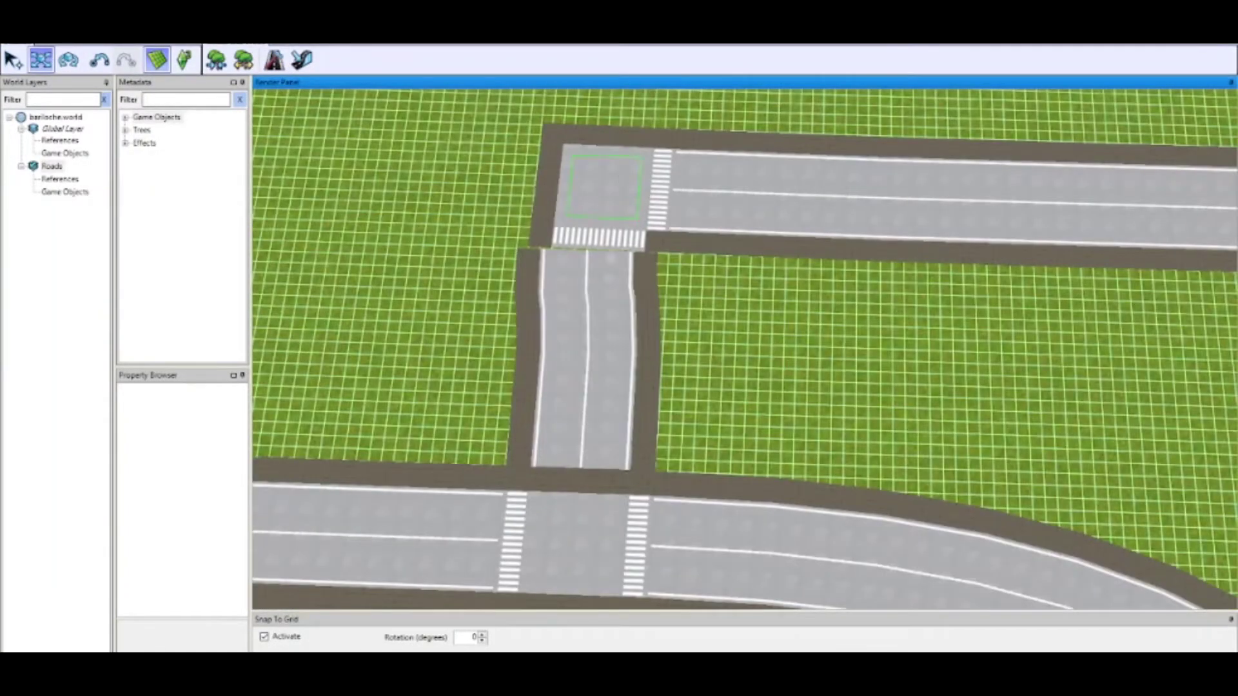
left_click_drag(647, 239, 645, 234)
scroll(712, 283, "down", 3)
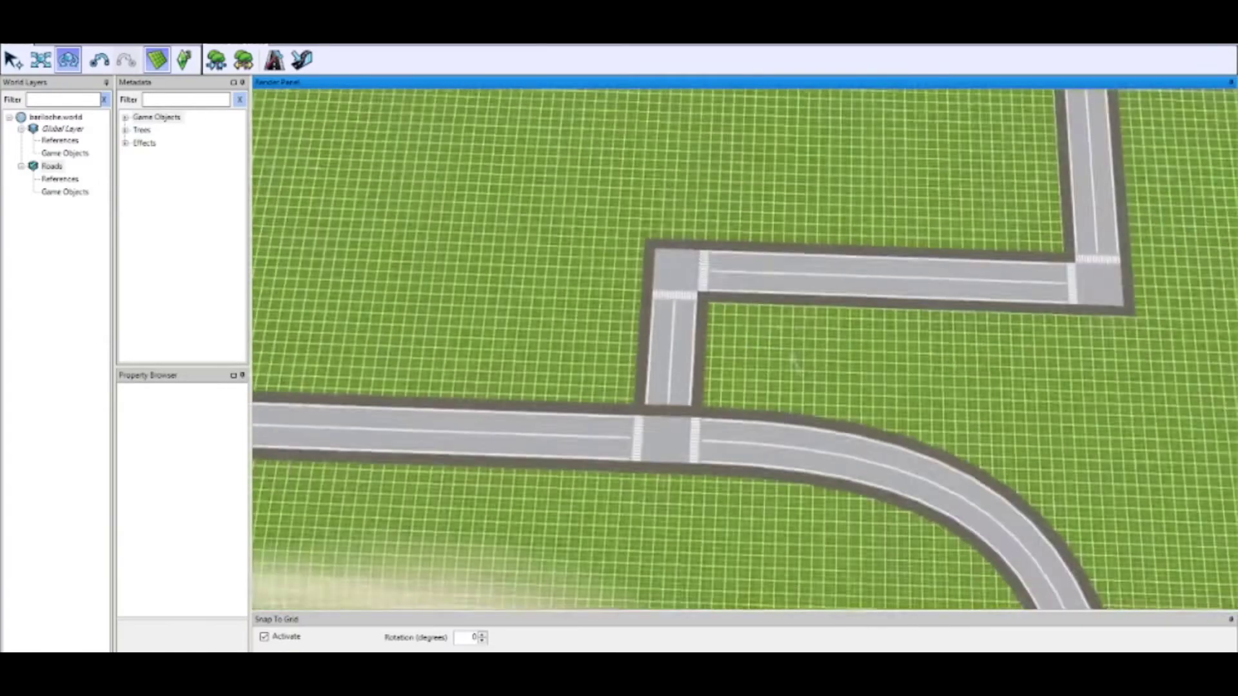
- Lay a custom 2 road from the new middle intersection north to the upper road's intersection and connect both ends
right_click_drag(743, 344, 744, 415)
left_click(274, 60)
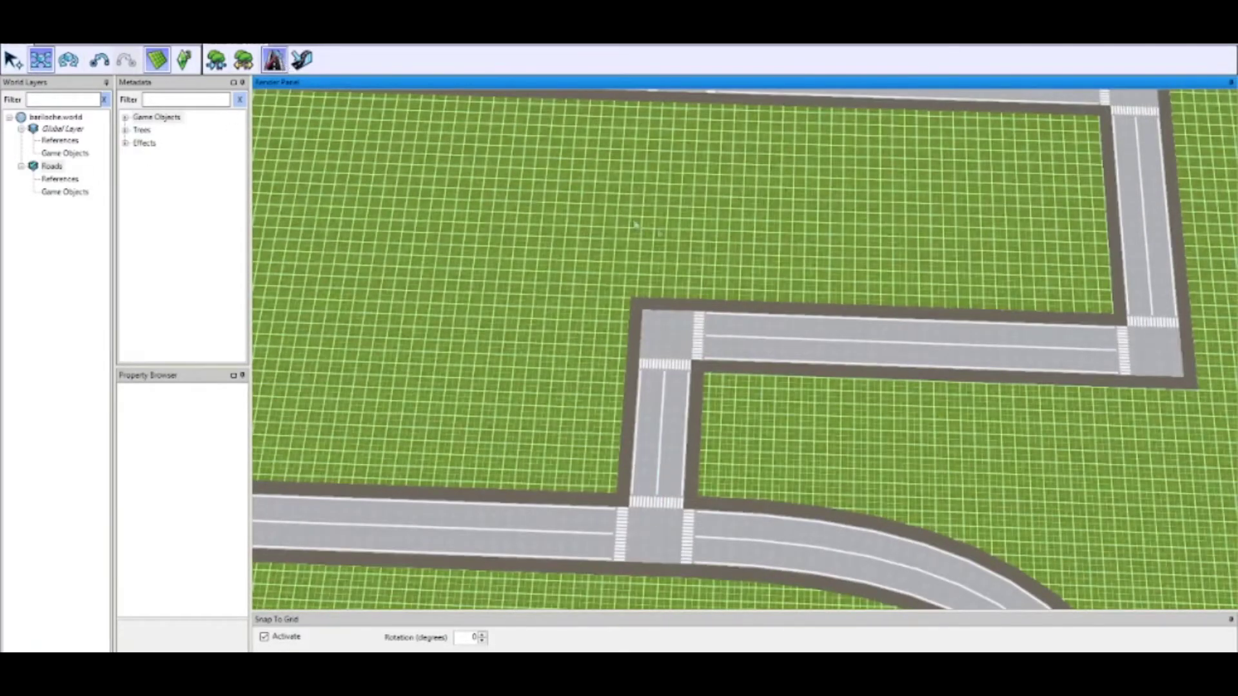
left_click_drag(612, 303, 613, 144)
key("ctrl+z")
right_click(1137, 224)
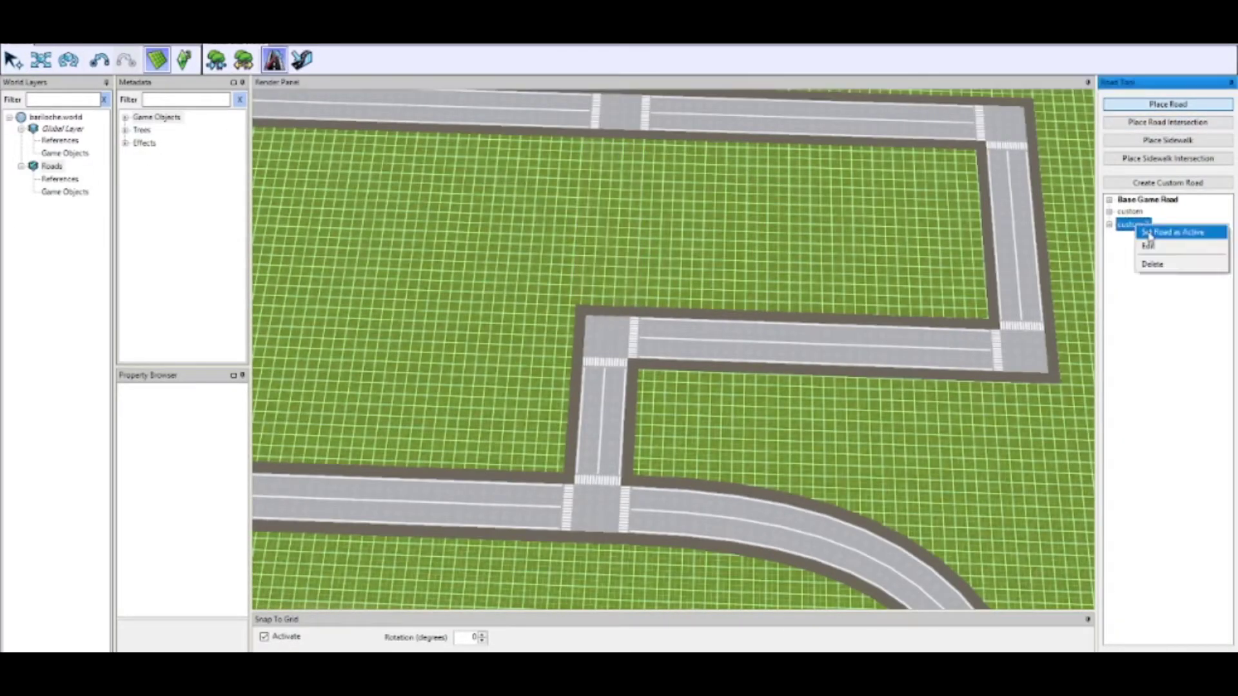
left_click(1149, 233)
left_click_drag(605, 305, 613, 143)
left_click(41, 60)
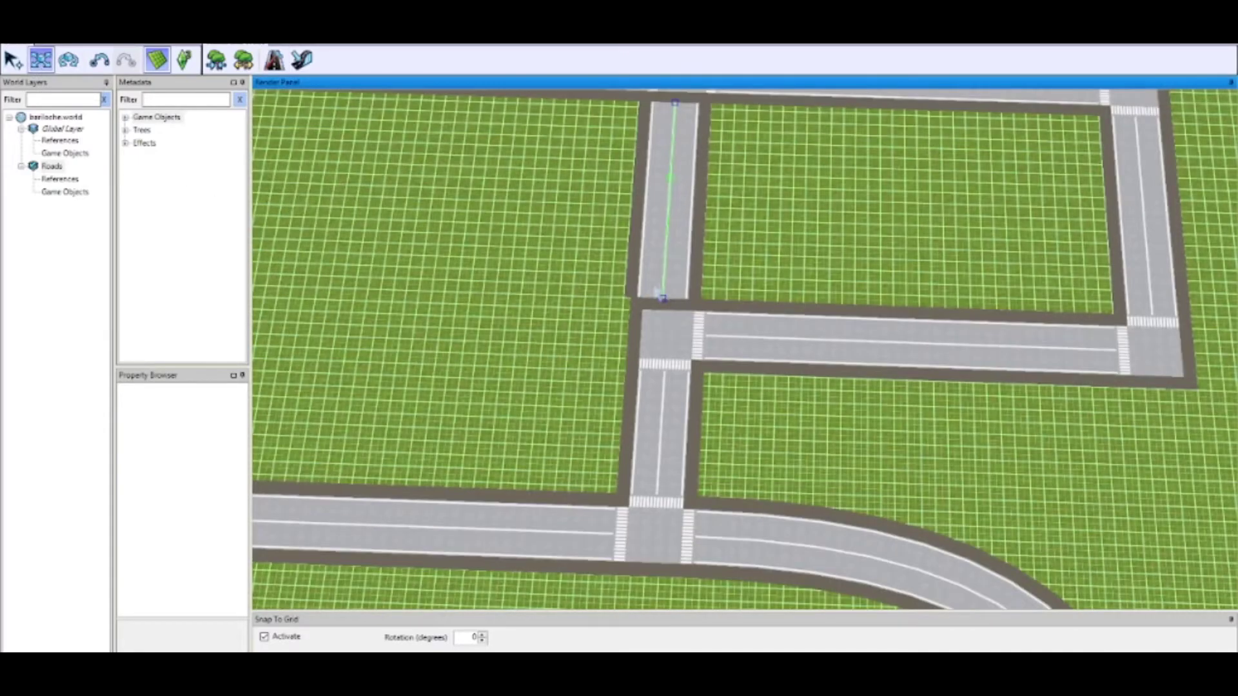
left_click_drag(668, 298, 668, 303)
left_click_drag(677, 103, 677, 105)
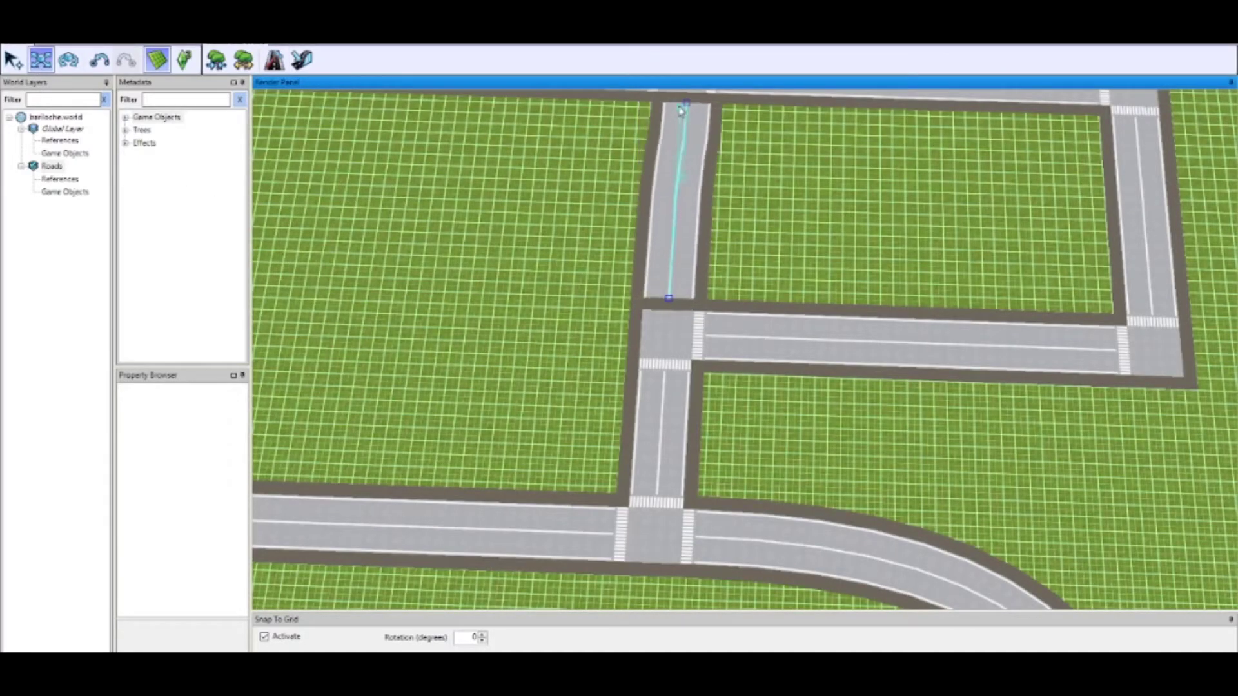
scroll(832, 210, "down", 5)
scroll(852, 203, "down", 3)
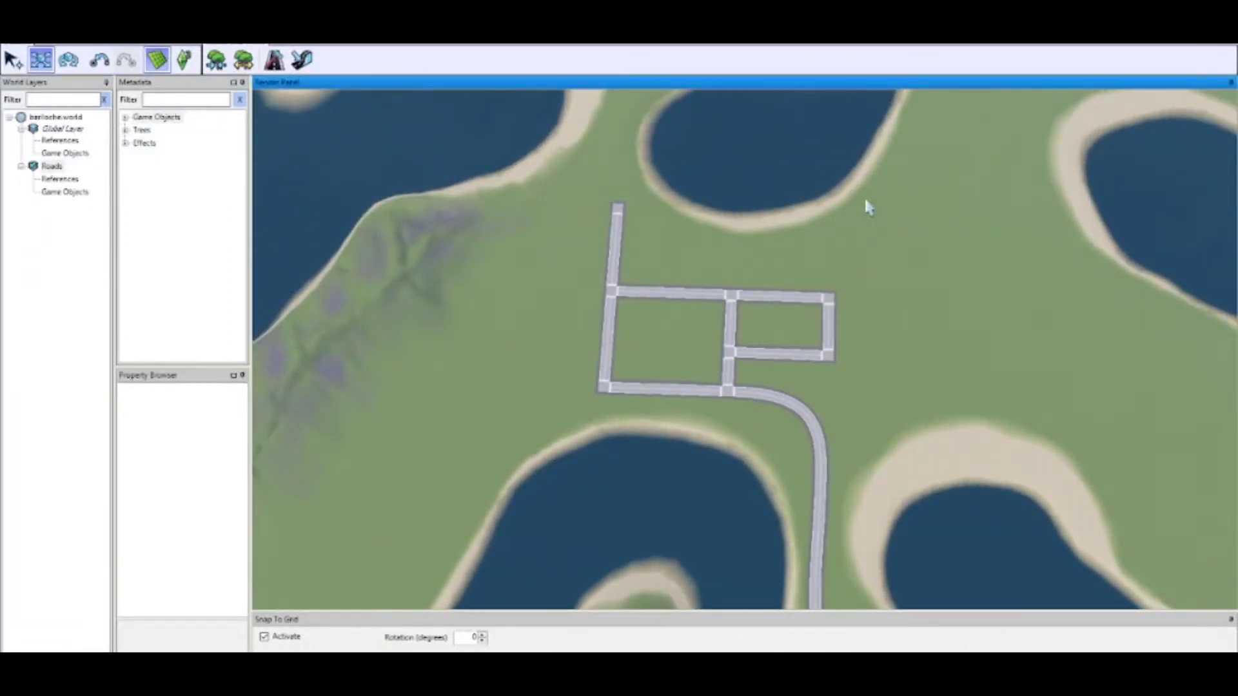
- Place a custom 2 intersection near the lake shore, directly north of the upper road's middle intersection
scroll(864, 206, "up", 8)
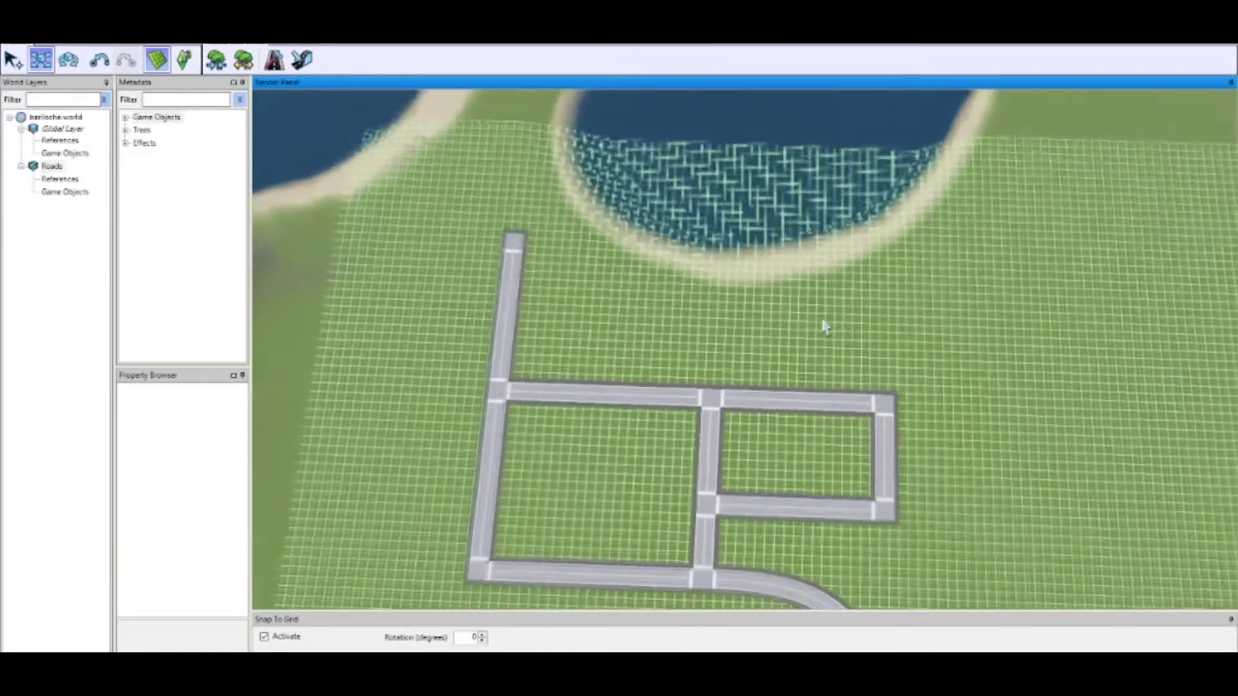
scroll(825, 327, "up", 5)
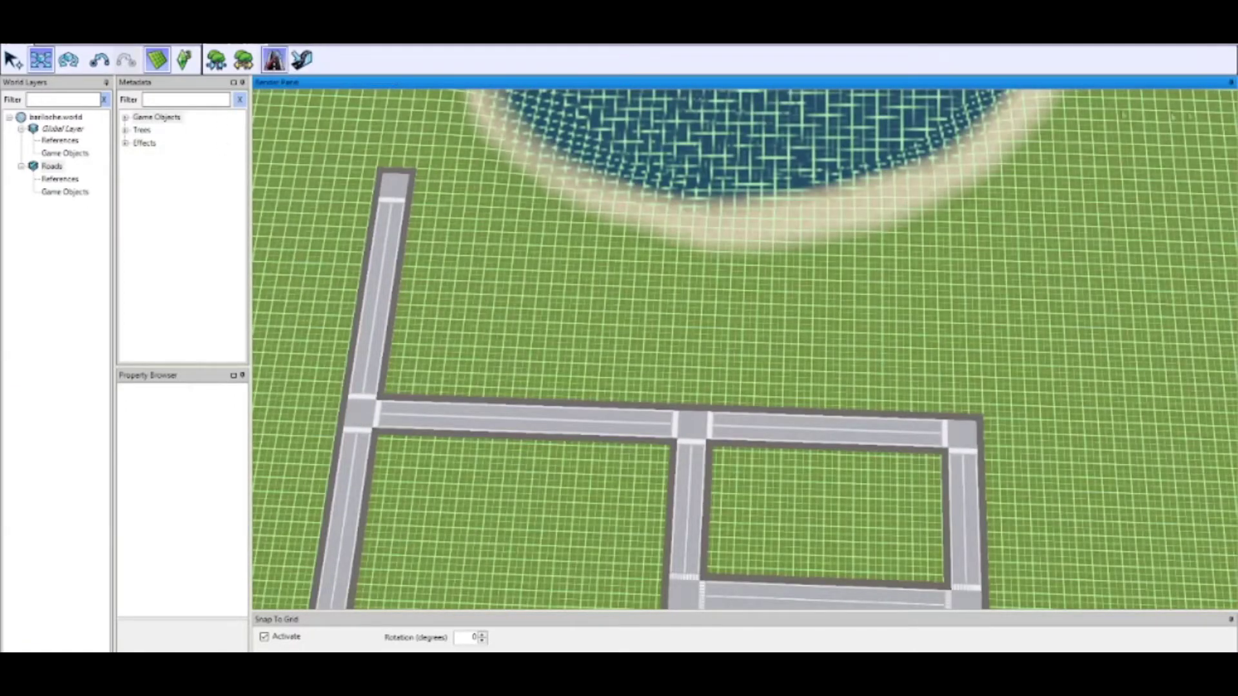
left_click(41, 60)
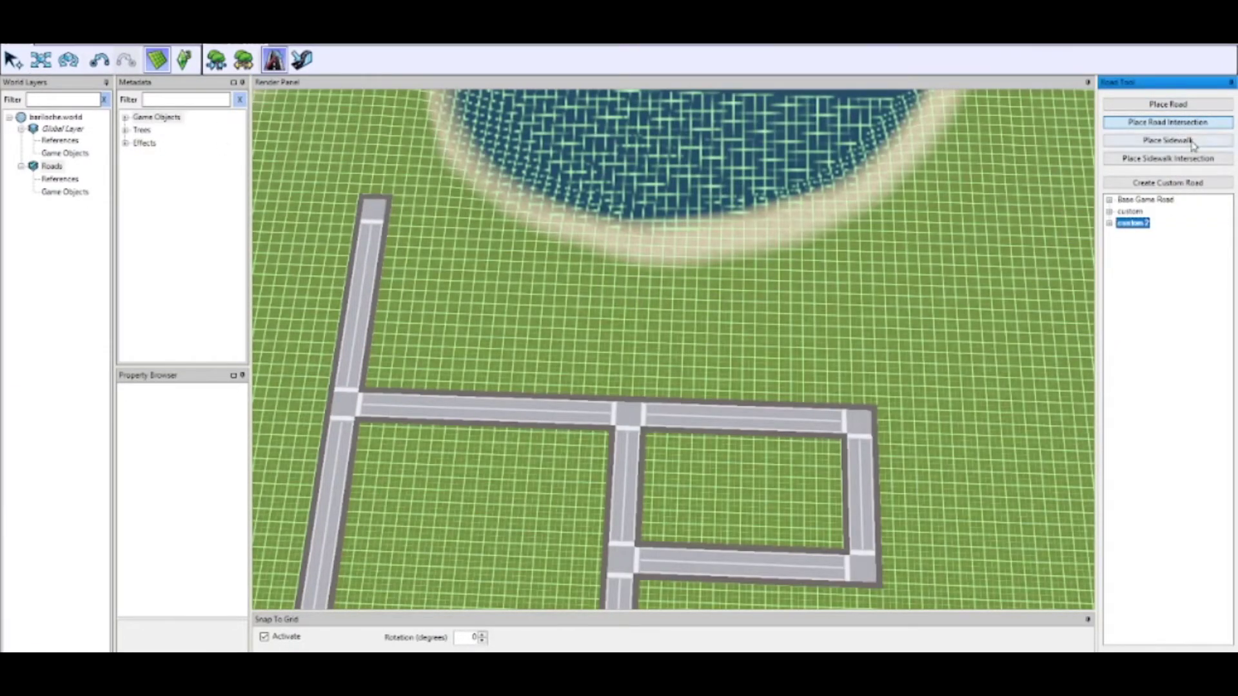
scroll(639, 268, "up", 3)
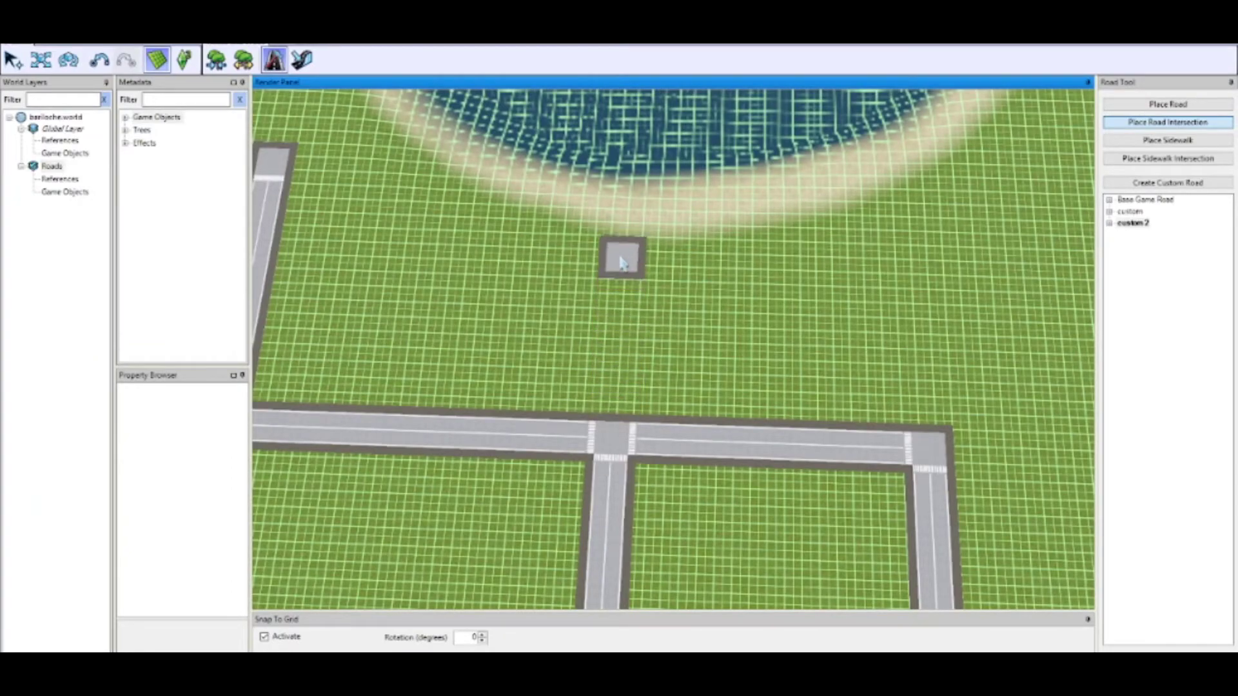
left_click(622, 262)
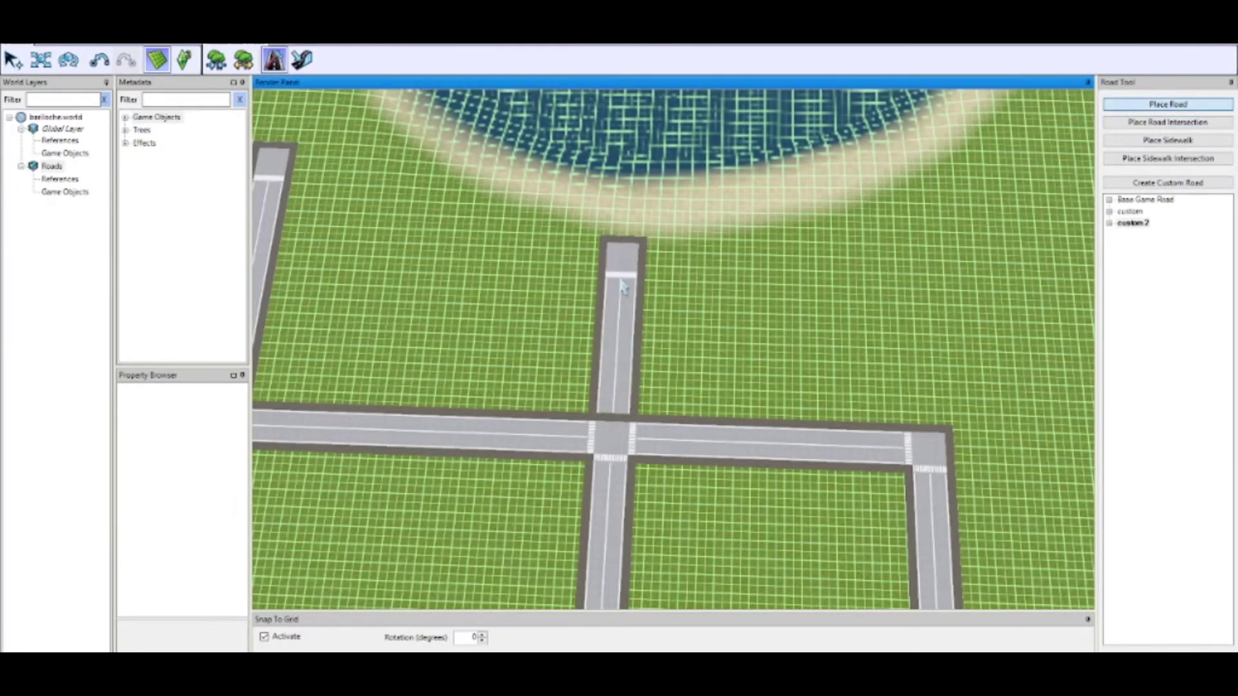
- Lay a road between the lakeside intersection and the upper road's middle intersection and connect both ends
left_click(622, 287)
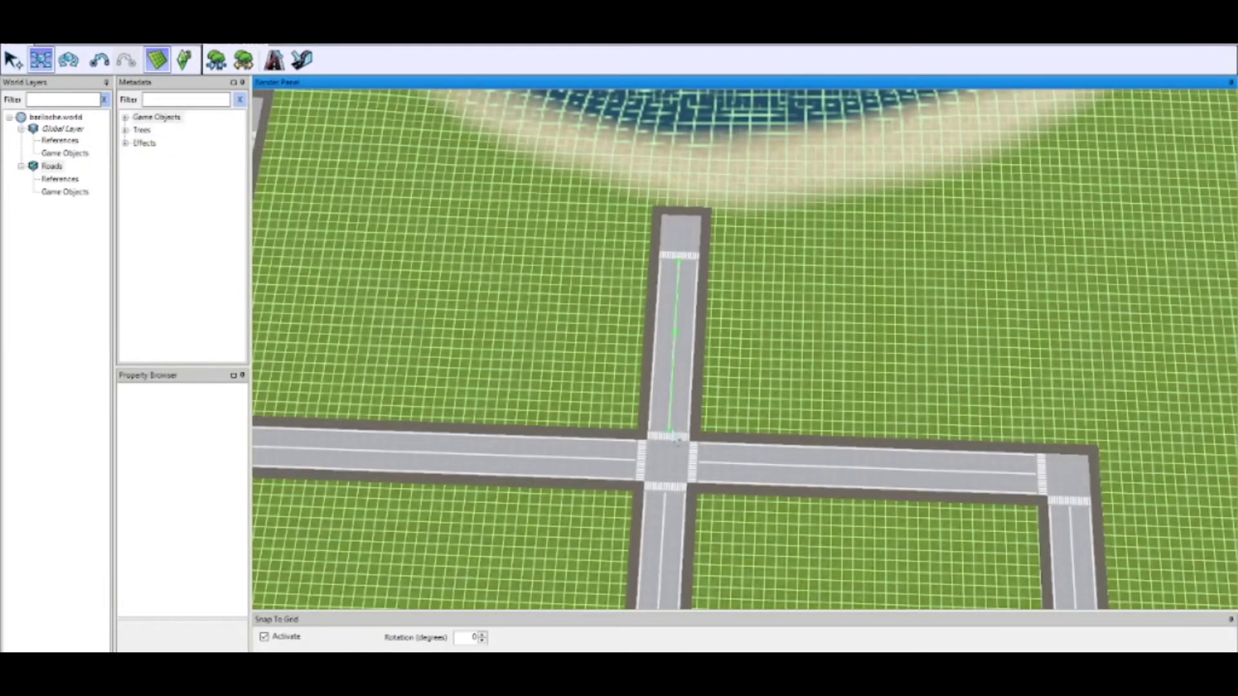
scroll(776, 345, "down", 6)
scroll(788, 348, "down", 3)
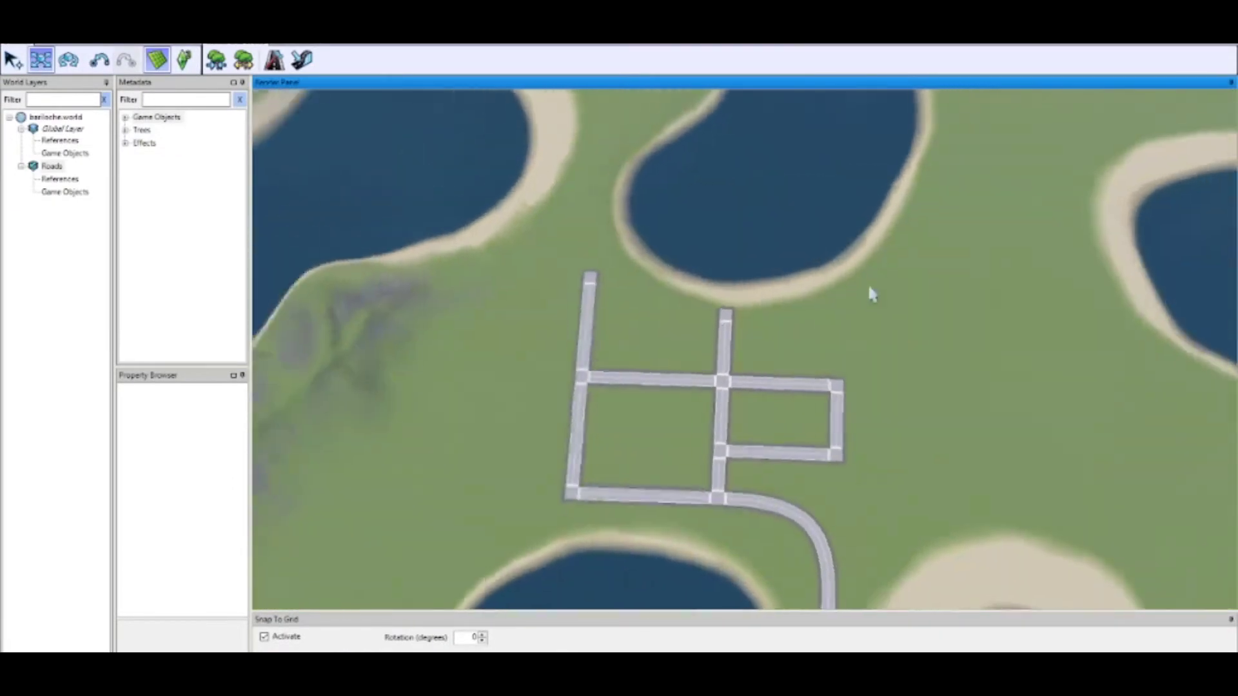
scroll(868, 290, "up", 10)
scroll(875, 271, "down", 5)
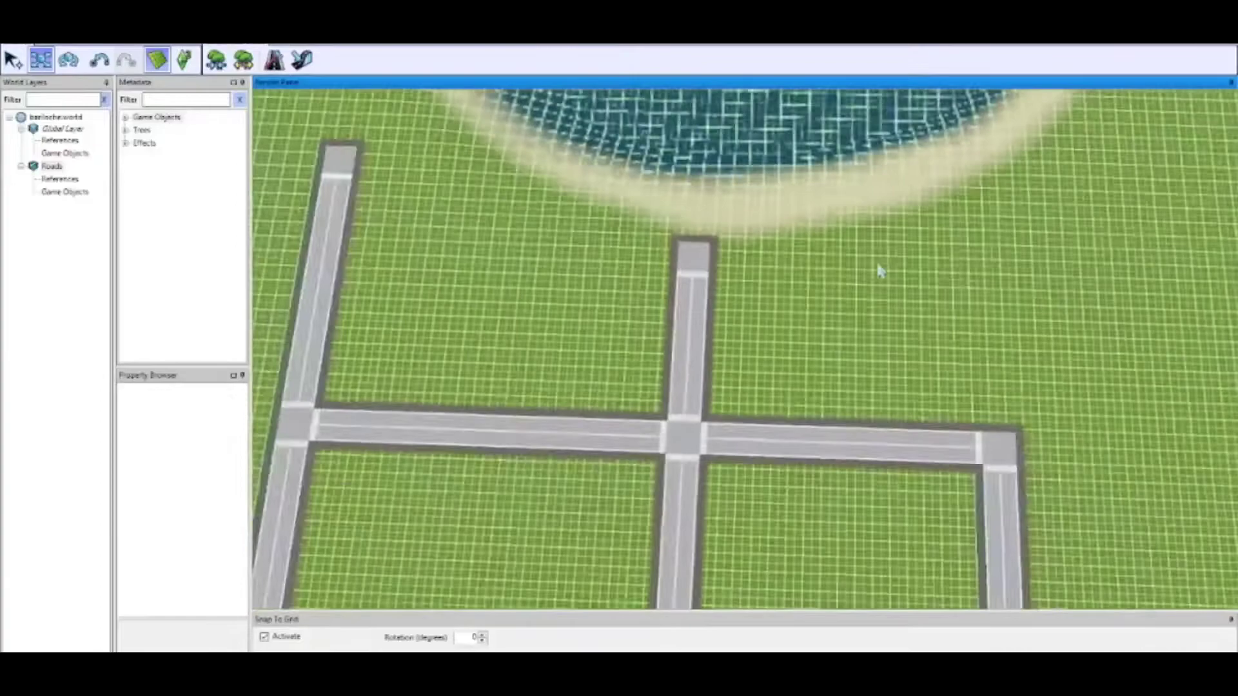
- Place a custom 2 intersection east of the lakeside intersection, directly north of the upper road's eastern end
scroll(875, 259, "up", 2)
left_click(274, 59)
double_click(1136, 225)
left_click(1167, 123)
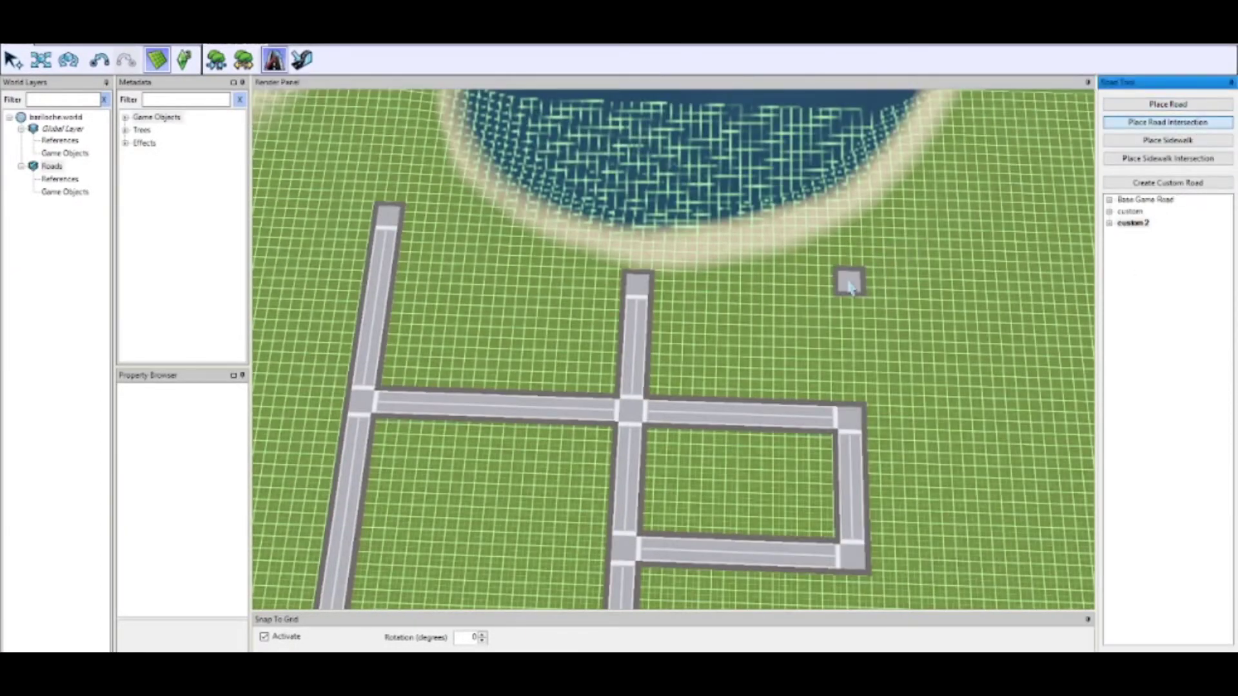
left_click(846, 291)
- Lay custom 2 roads from the new intersection west to the lakeside intersection and south to the upper road's eastern intersection
left_click(1168, 105)
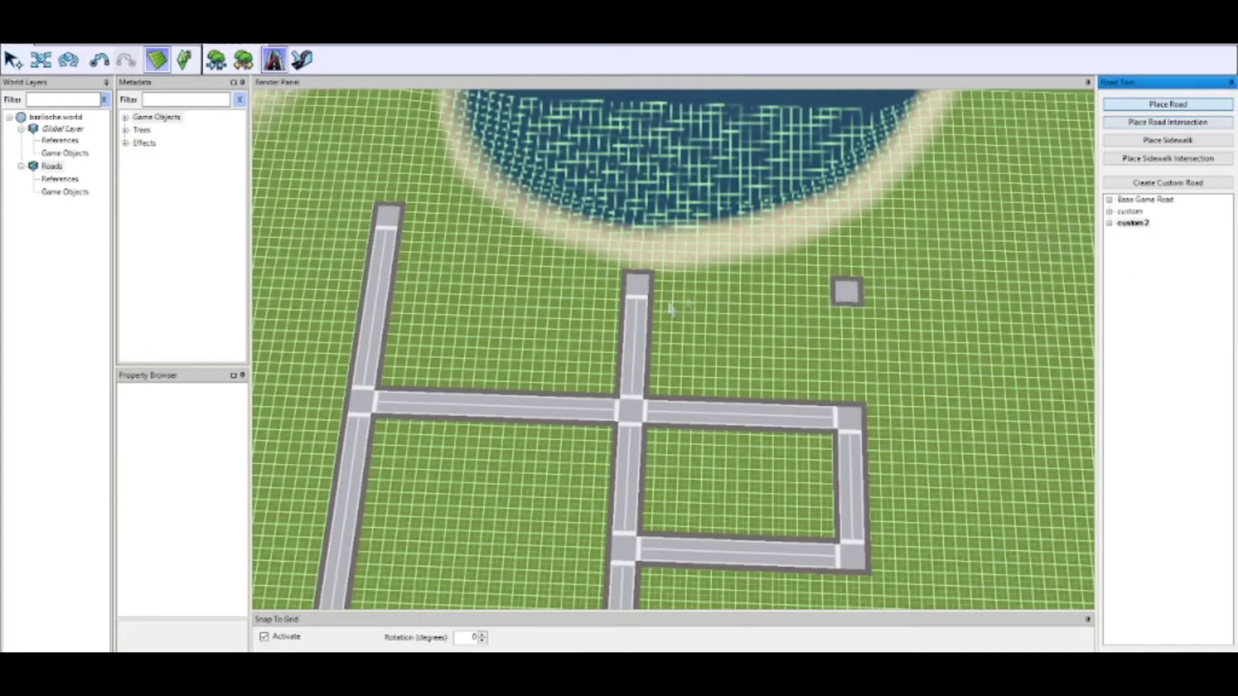
left_click_drag(655, 285, 827, 291)
left_click(1191, 109)
left_click_drag(848, 401, 849, 309)
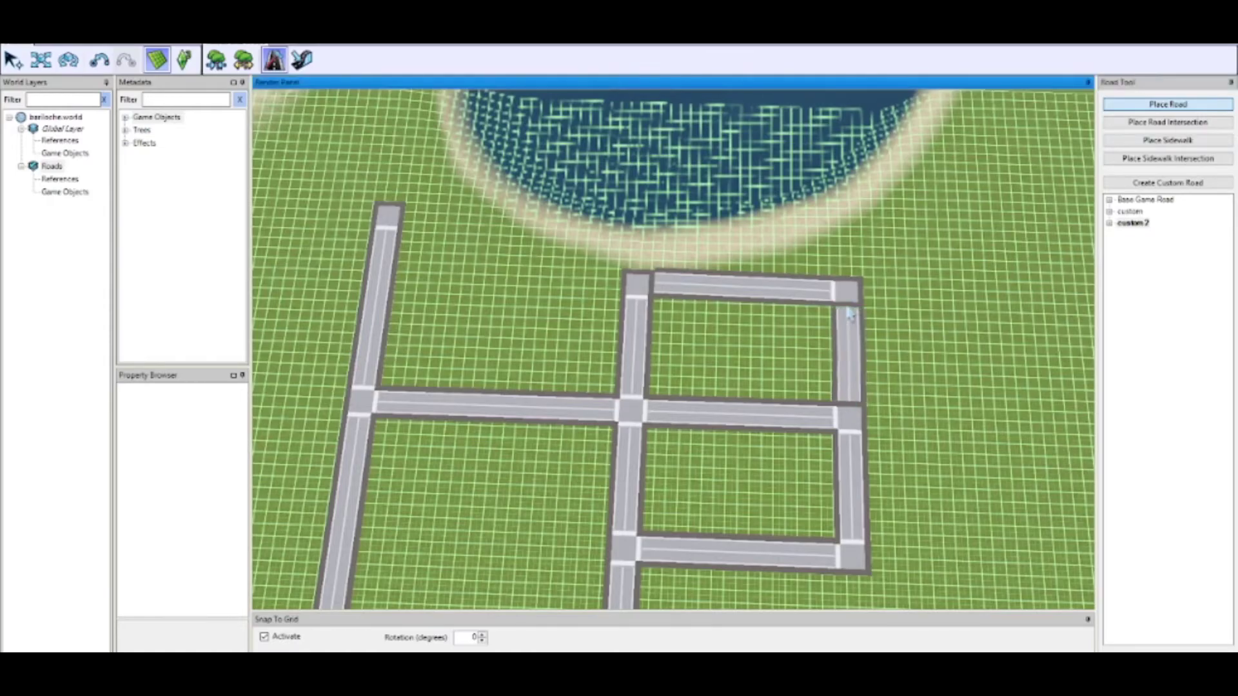
- Connect the ends of the two new road segments to the intersections around the northeastern block
left_click(41, 60)
scroll(699, 265, "up", 10)
left_click(503, 187)
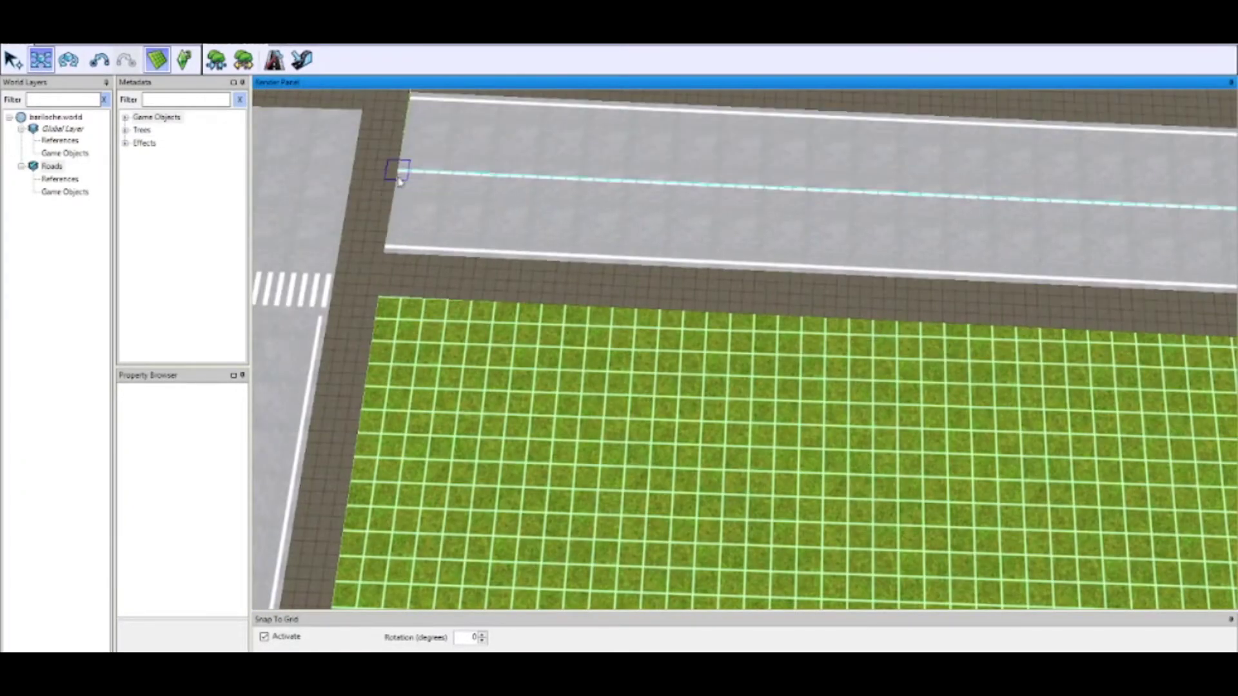
scroll(399, 182, "down", 4)
mouse_move(542, 249)
left_mouse_down()
mouse_move(551, 264)
mouse_move(521, 257)
left_mouse_up()
scroll(766, 373, "down", 2)
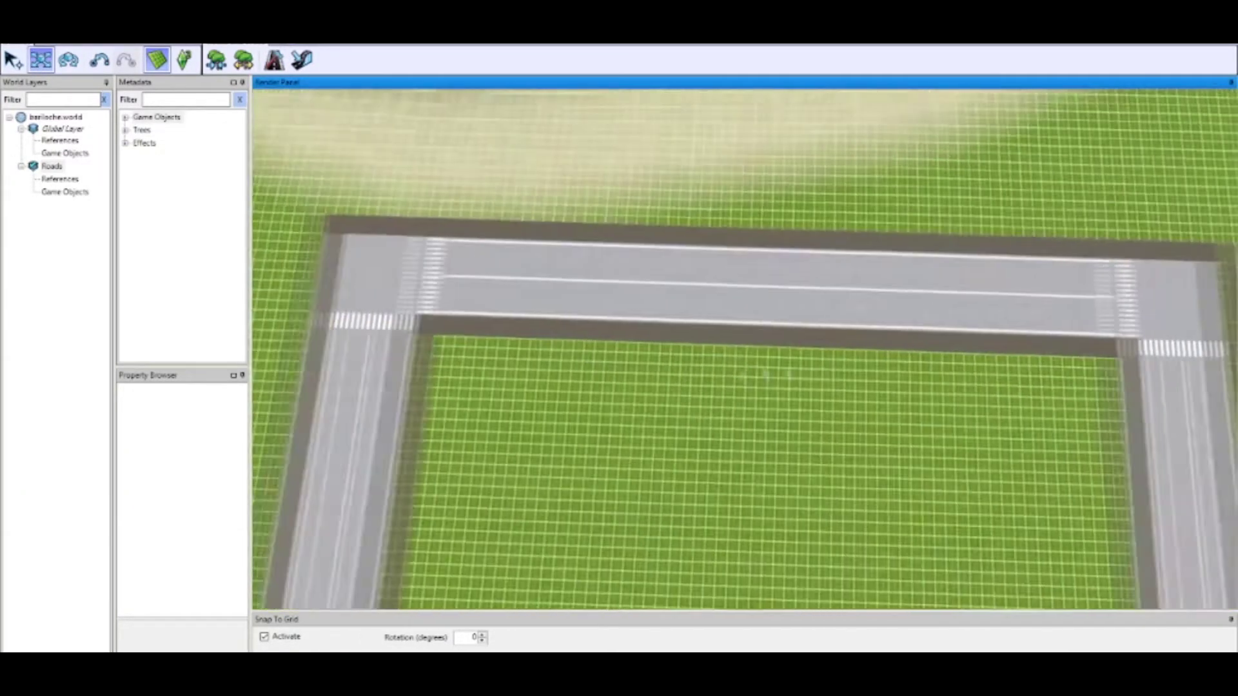
scroll(766, 374, "down", 8)
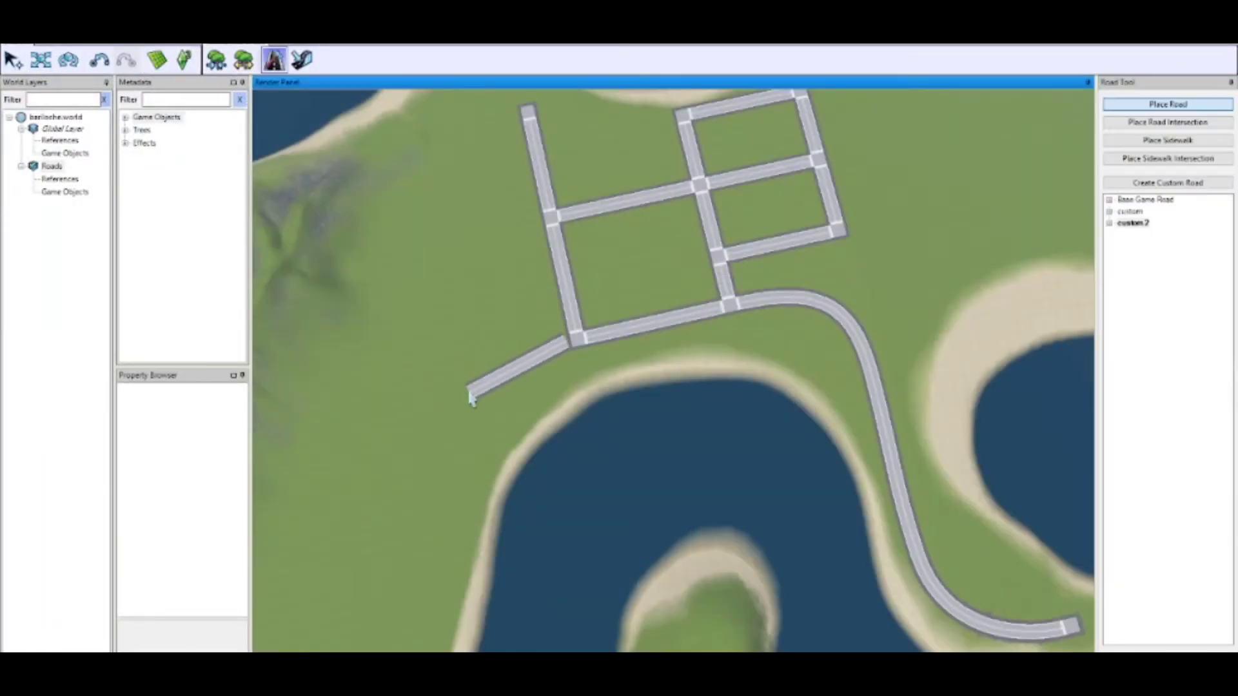
left_click_drag(574, 337, 494, 369)
key("Escape")
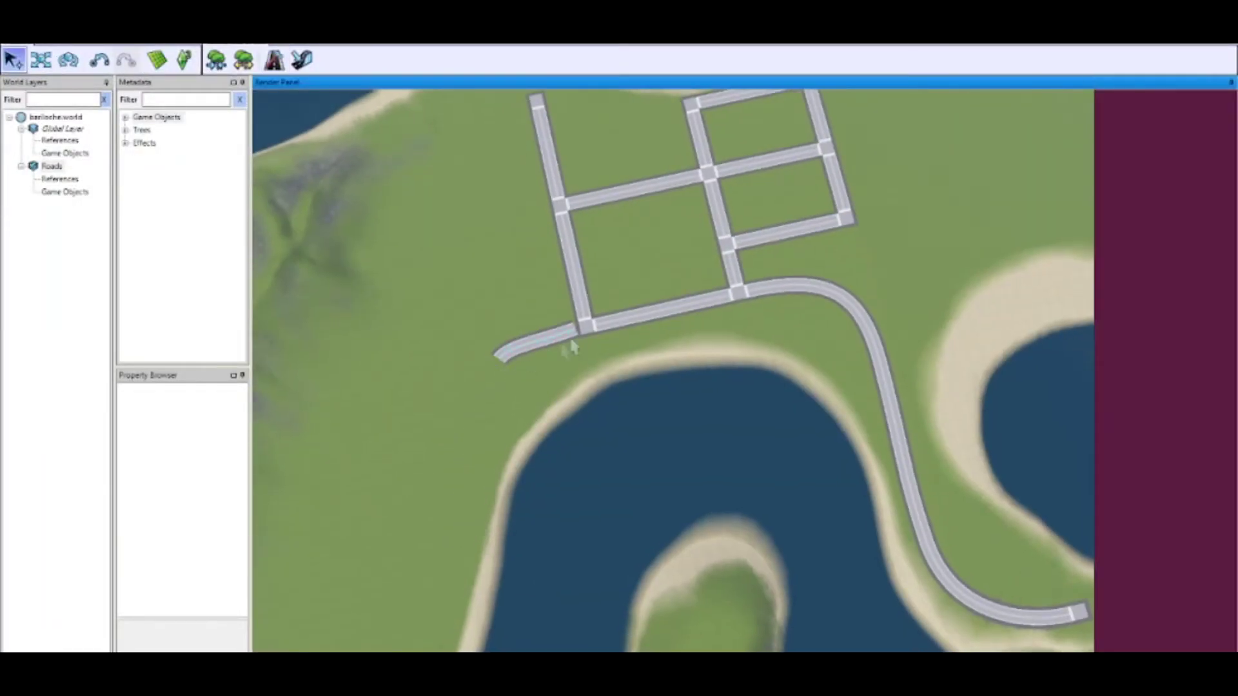
key("Delete")
- Lay a curved road from the southwestern intersection down beside the southern lake and connect its upper end
left_click(157, 60)
left_click(274, 60)
left_click(1168, 104)
left_click_drag(576, 311, 452, 445)
left_click(41, 60)
scroll(600, 290, "up", 6)
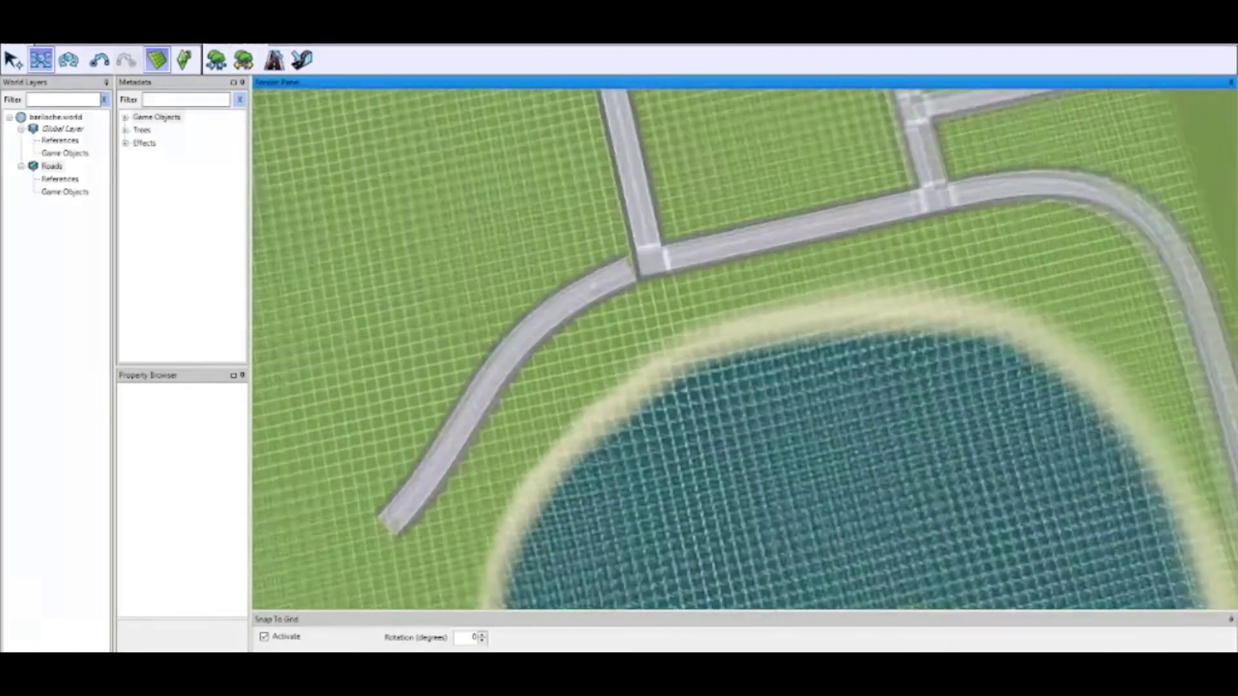
left_click_drag(698, 308, 725, 307)
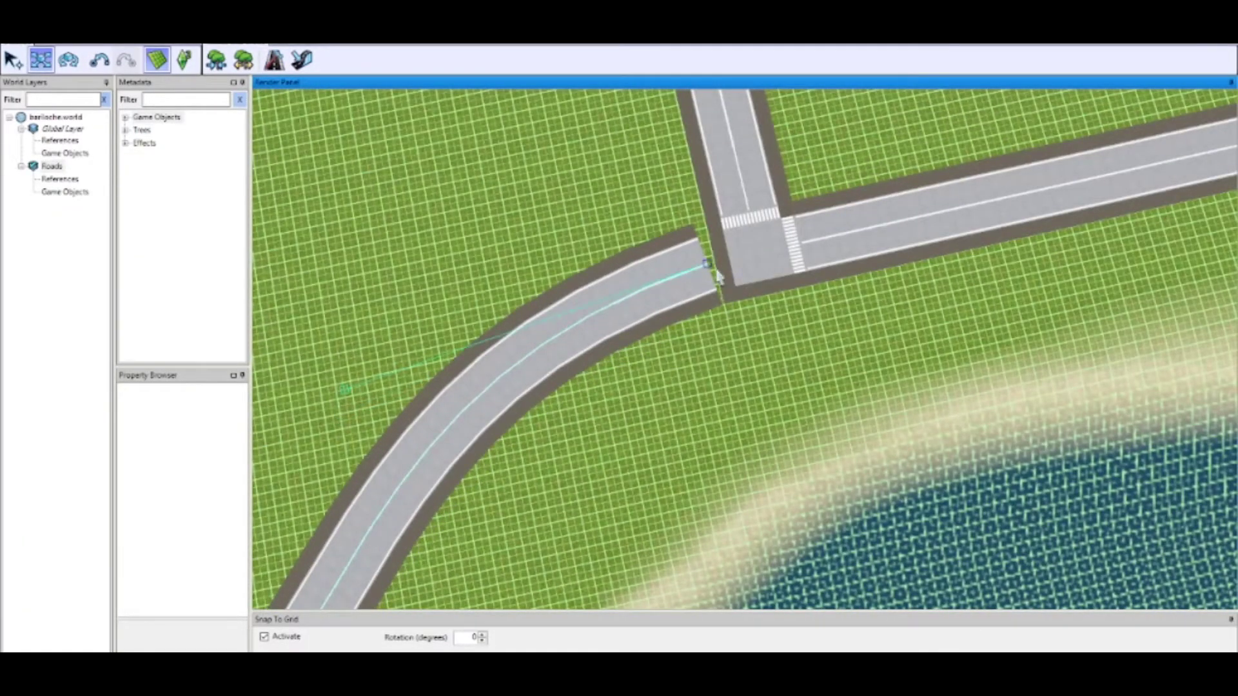
- Reshape the curved road with its control points so it bends smoothly around the southern lake's shore
scroll(684, 361, "down", 10)
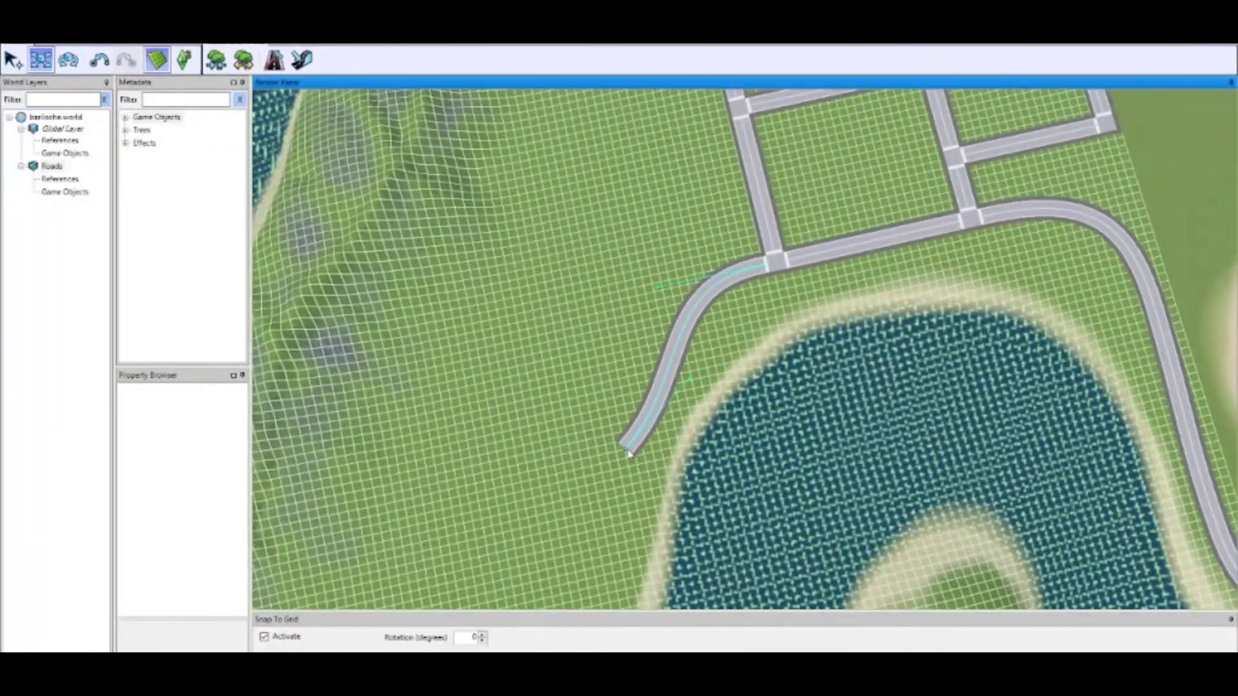
left_click_drag(690, 381, 652, 362)
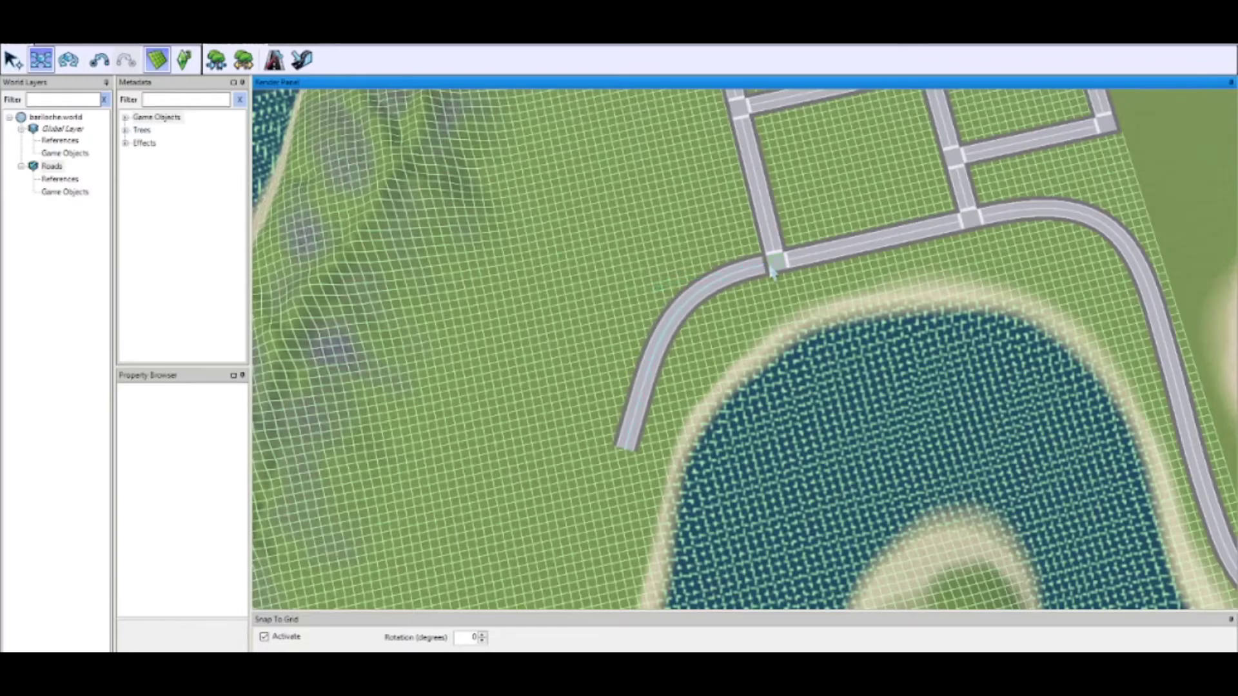
scroll(784, 377, "down", 3)
scroll(784, 377, "up", 5)
left_click_drag(646, 344, 593, 445)
scroll(619, 458, "down", 2)
scroll(644, 476, "down", 4)
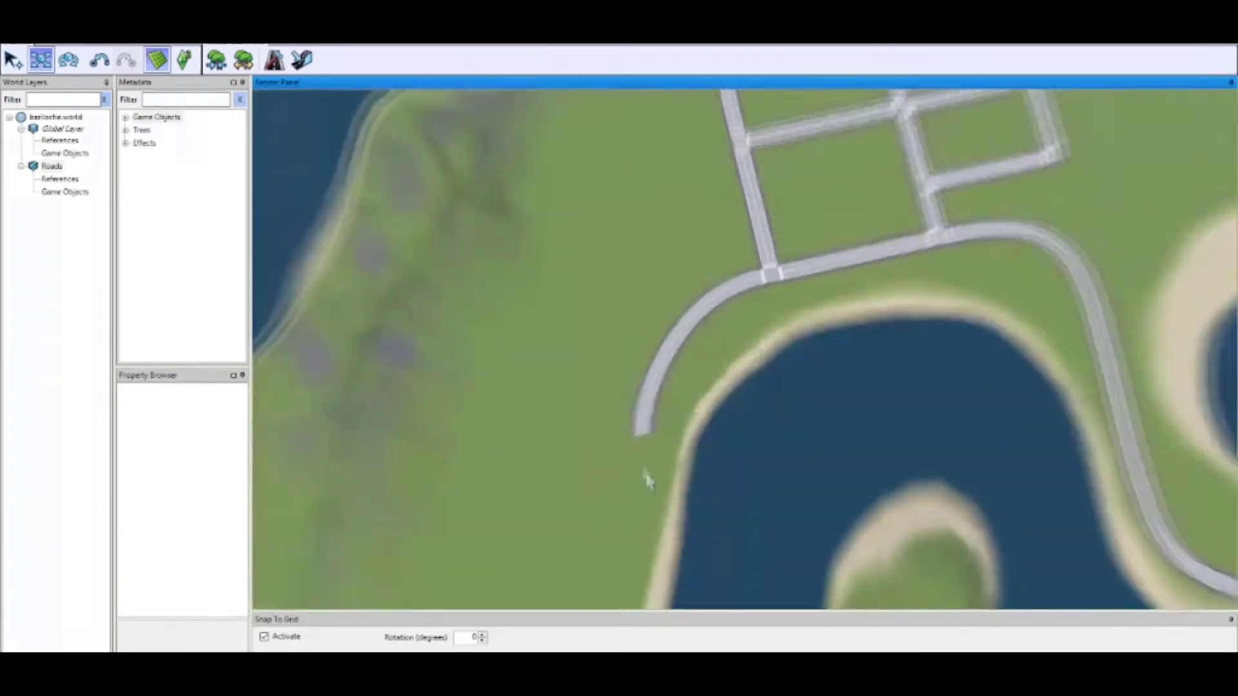
scroll(722, 361, "up", 2)
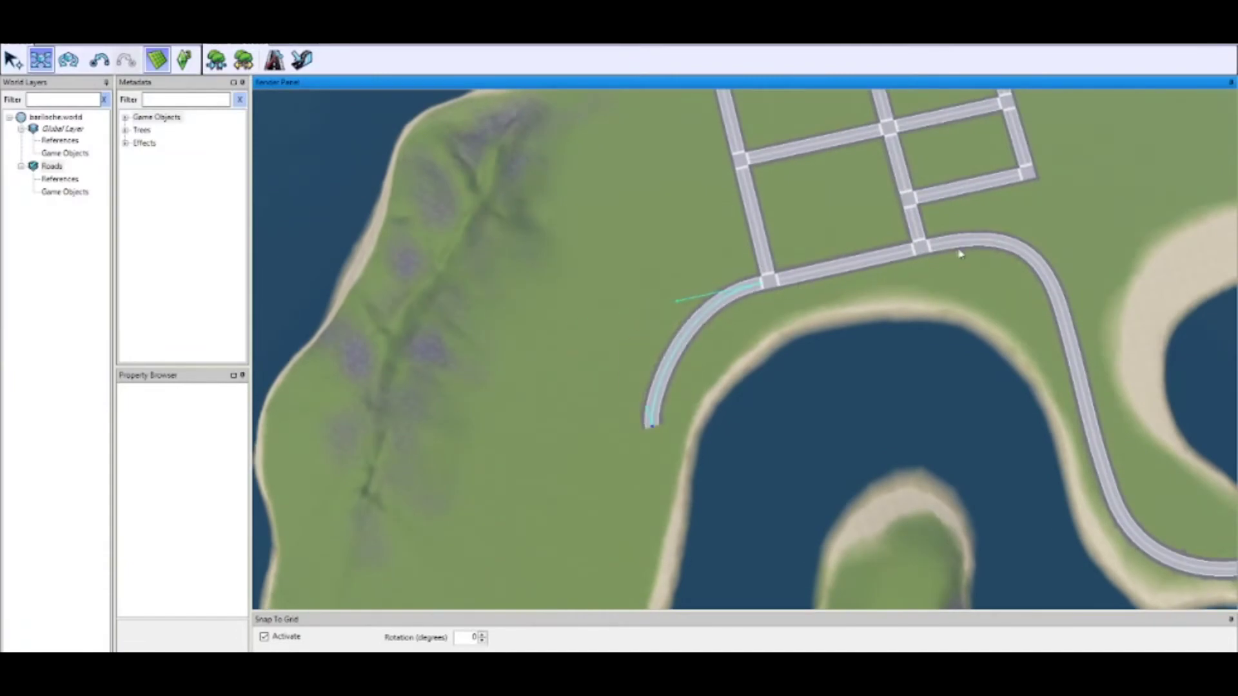
scroll(842, 362, "down", 3)
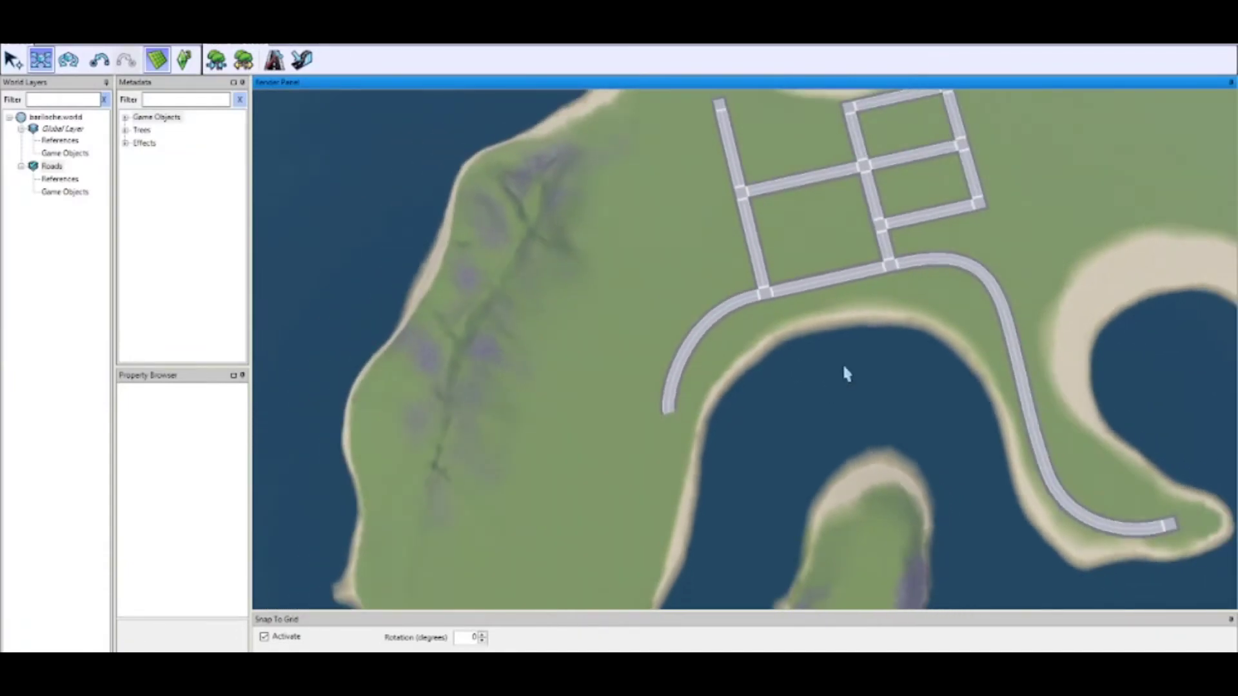
- Remove the curved road running from the southwestern intersection beside the southern lake
scroll(842, 362, "up", 5)
middle_click_drag(860, 227, 854, 475)
scroll(845, 465, "down", 2)
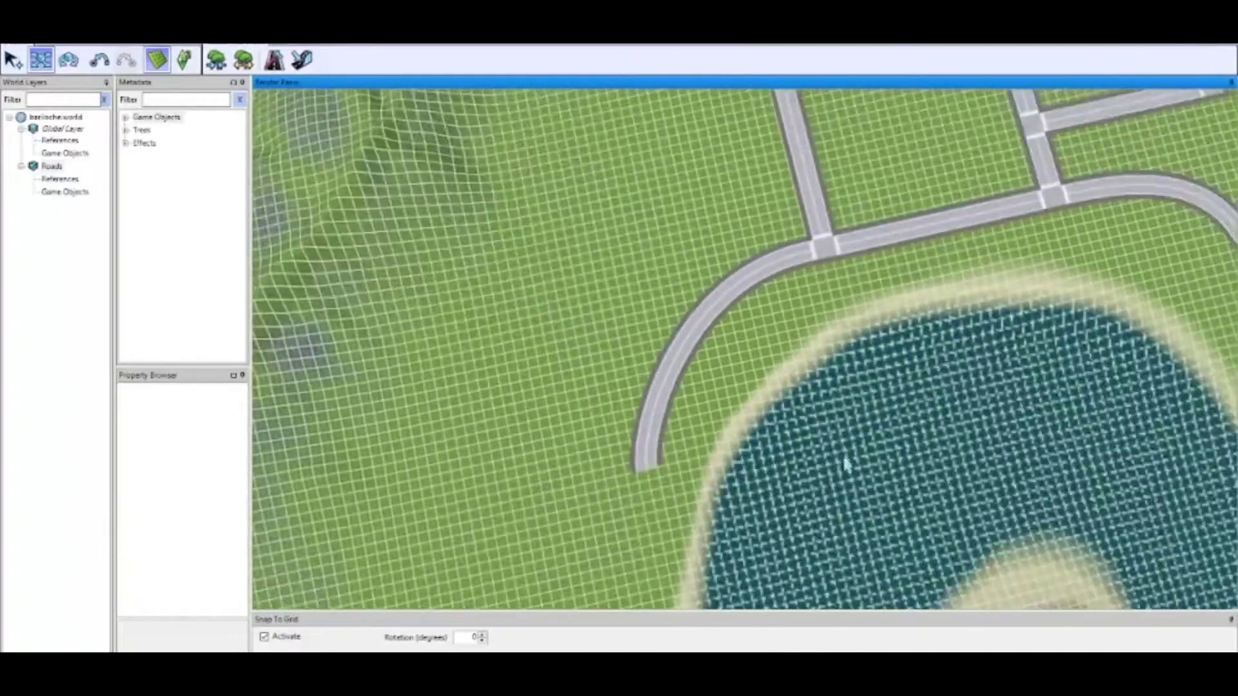
scroll(862, 467, "up", 2)
key("ctrl+z")
scroll(705, 469, "down", 6)
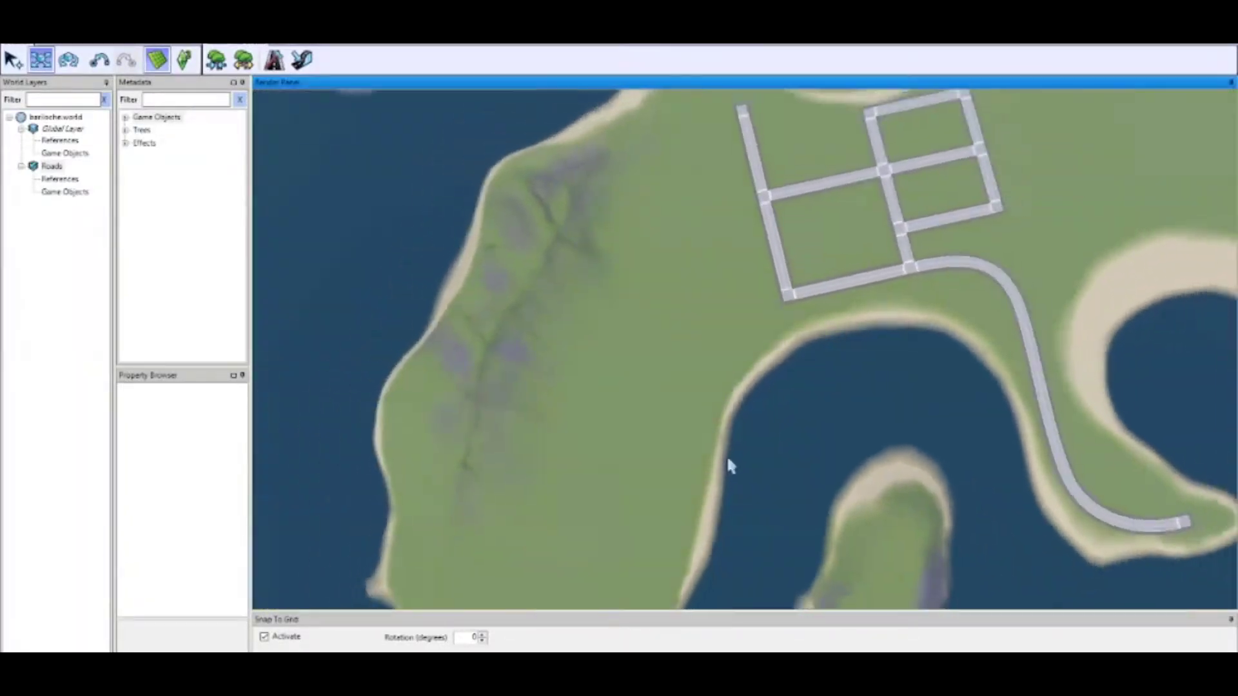
scroll(773, 378, "up", 6)
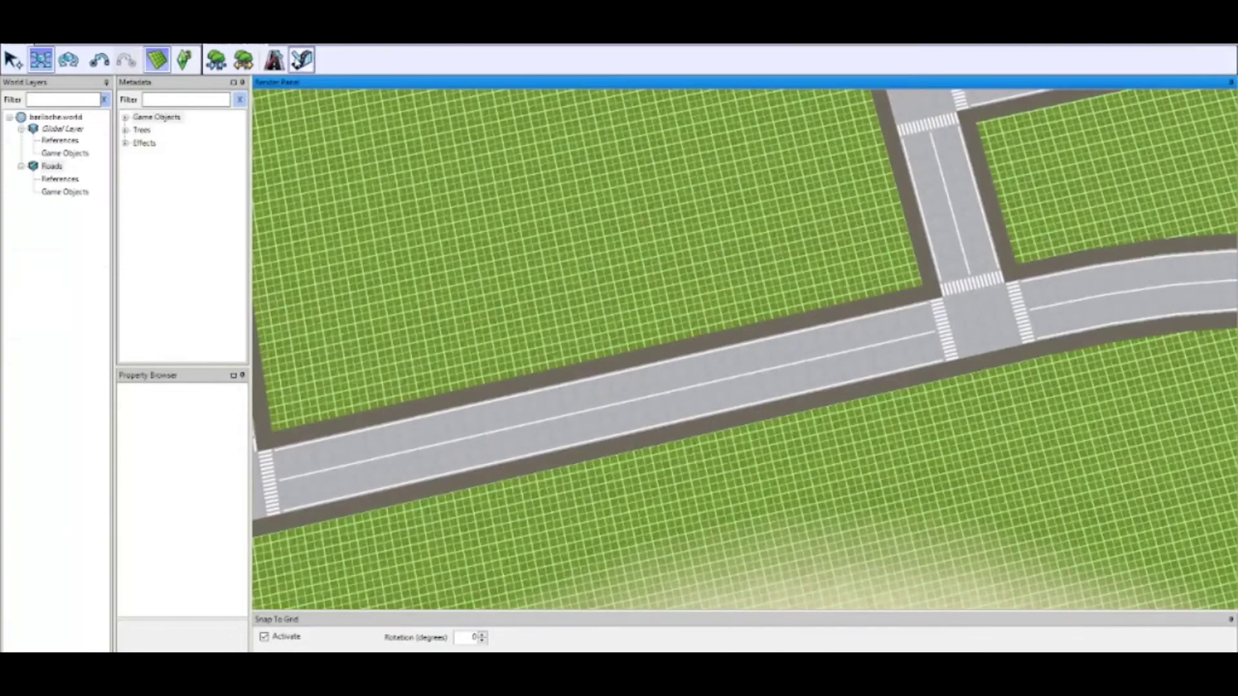
left_click(274, 59)
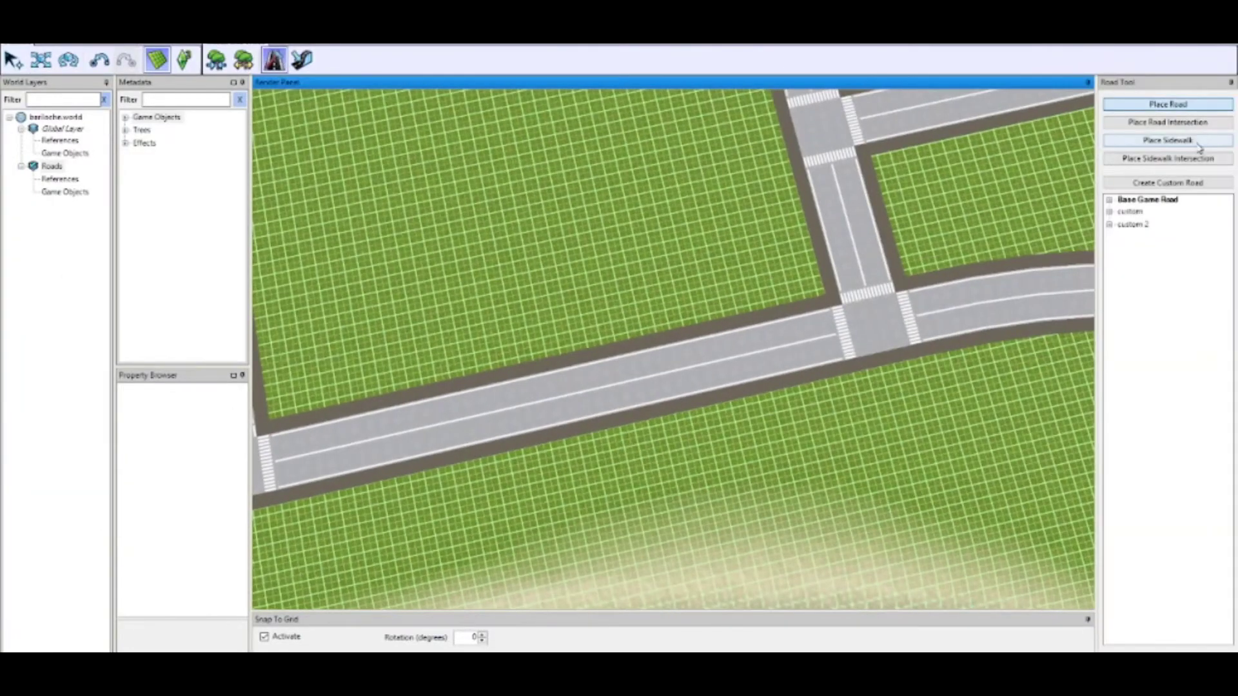
scroll(505, 213, "up", 4)
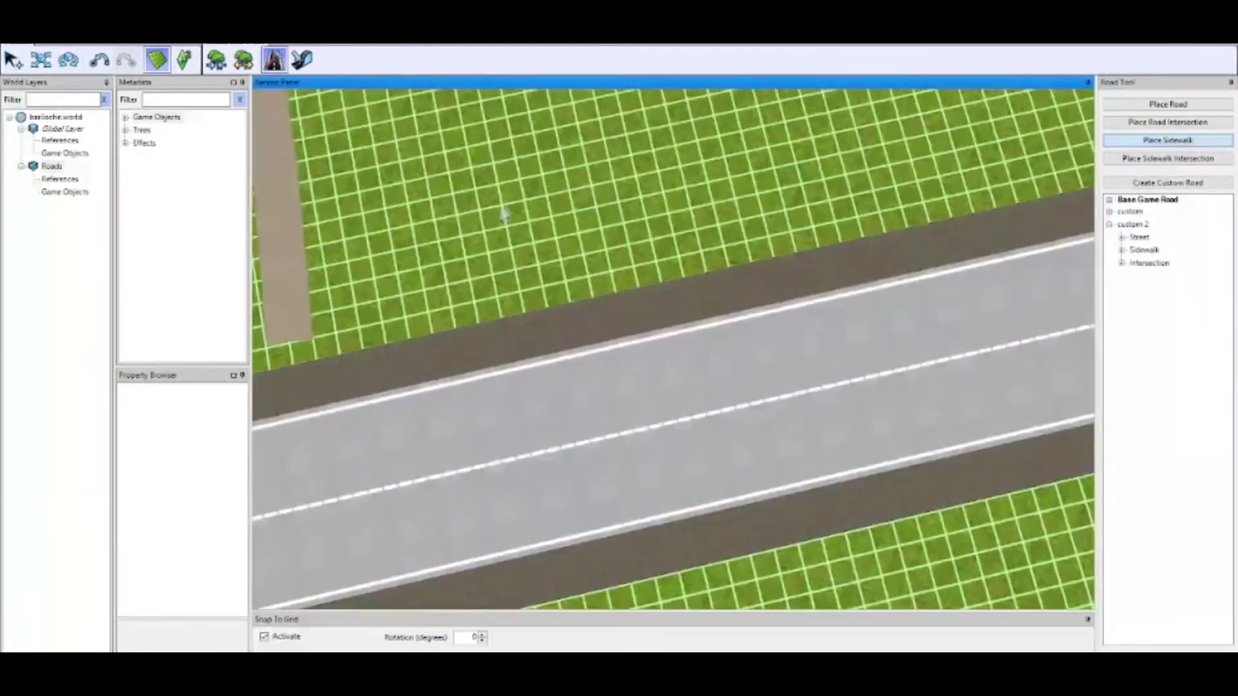
key("ctrl+z")
- Lay a custom 2 sidewalk north to south through the middle of the large southwestern block, from road to road
double_click(1132, 223)
scroll(574, 243, "down", 4)
left_click(1190, 183)
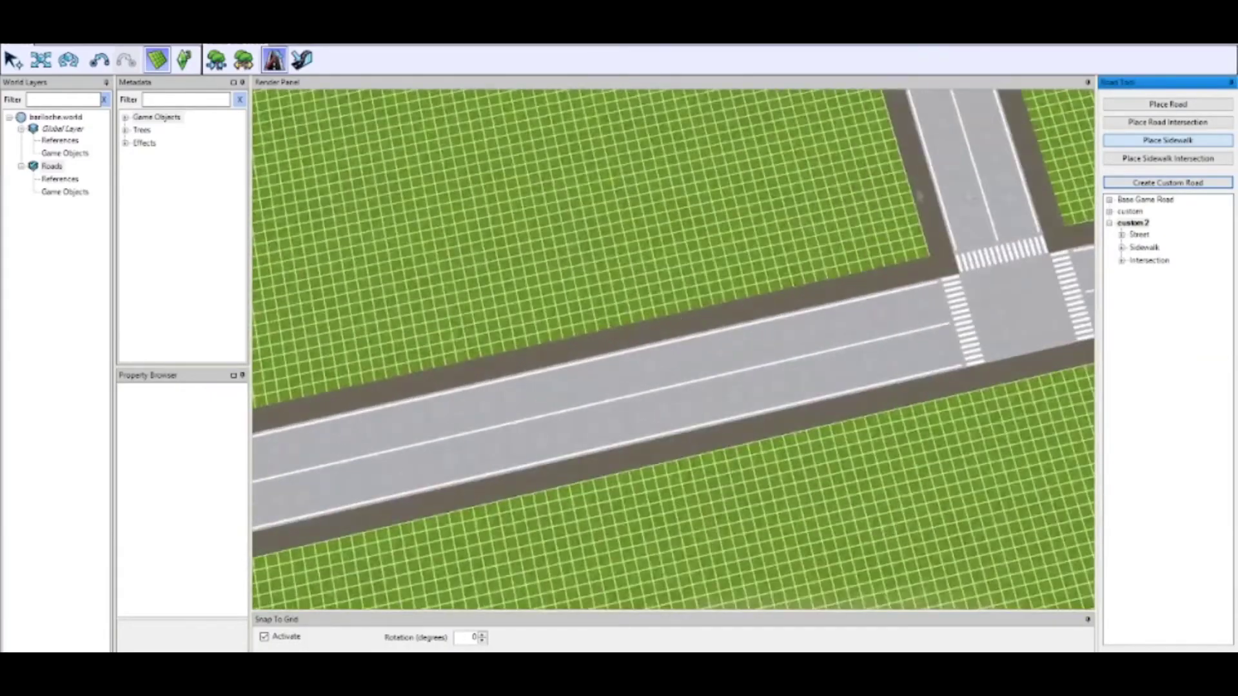
scroll(635, 282, "down", 3)
middle_click_drag(635, 282, 777, 313)
scroll(465, 406, "up", 4)
mouse_move(475, 441)
left_mouse_down()
mouse_move(605, 185)
mouse_move(617, 208)
mouse_move(662, 225)
left_mouse_up()
scroll(612, 197, "down", 5)
- Move the new sidewalk west so it runs parallel to the block's western road
scroll(705, 263, "up", 5)
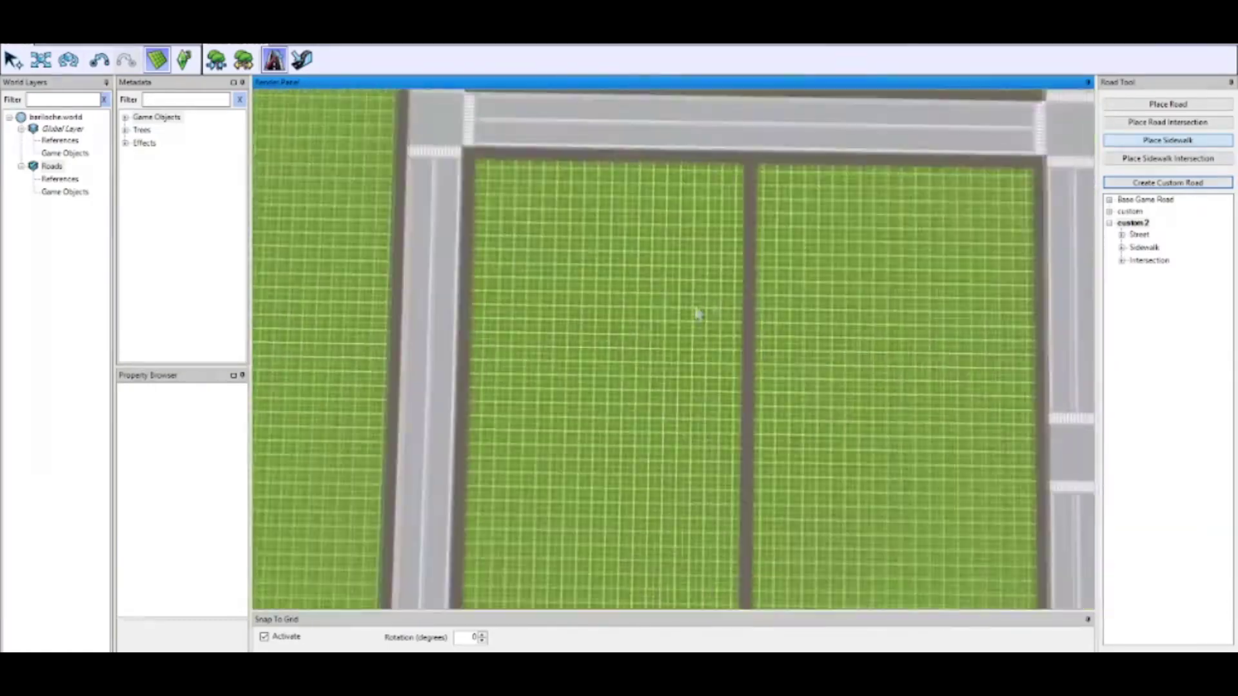
scroll(699, 315, "down", 3)
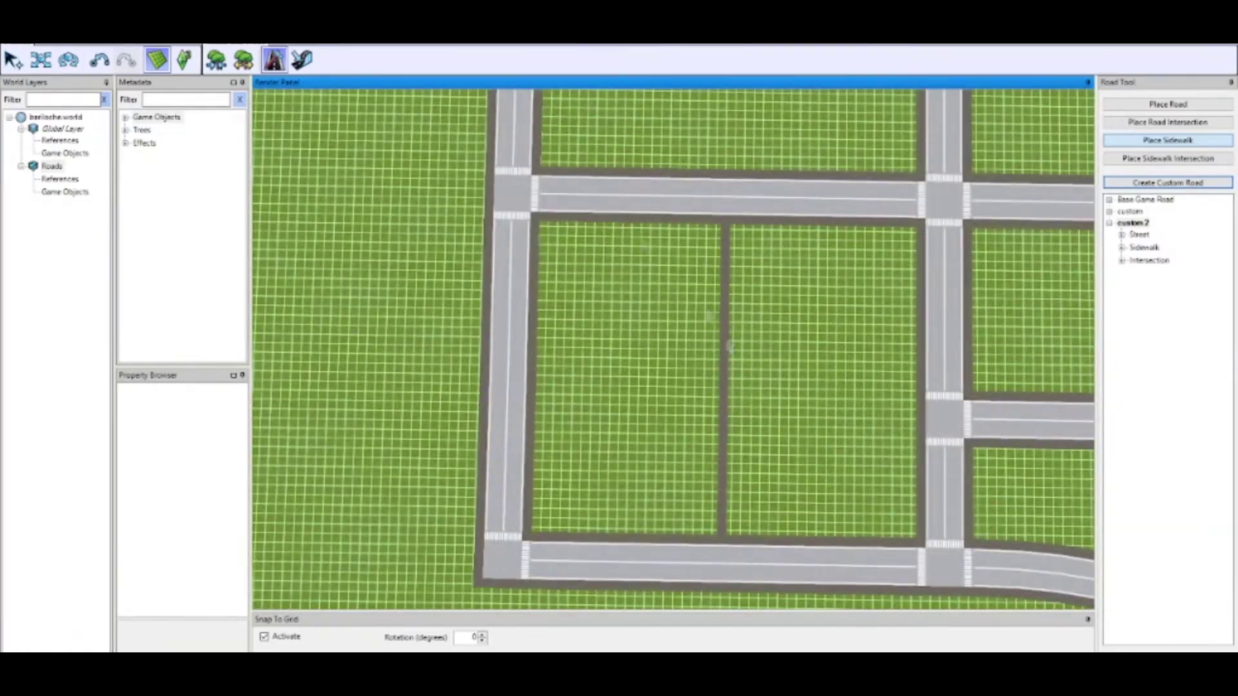
left_click(41, 60)
left_click_drag(799, 382, 680, 399)
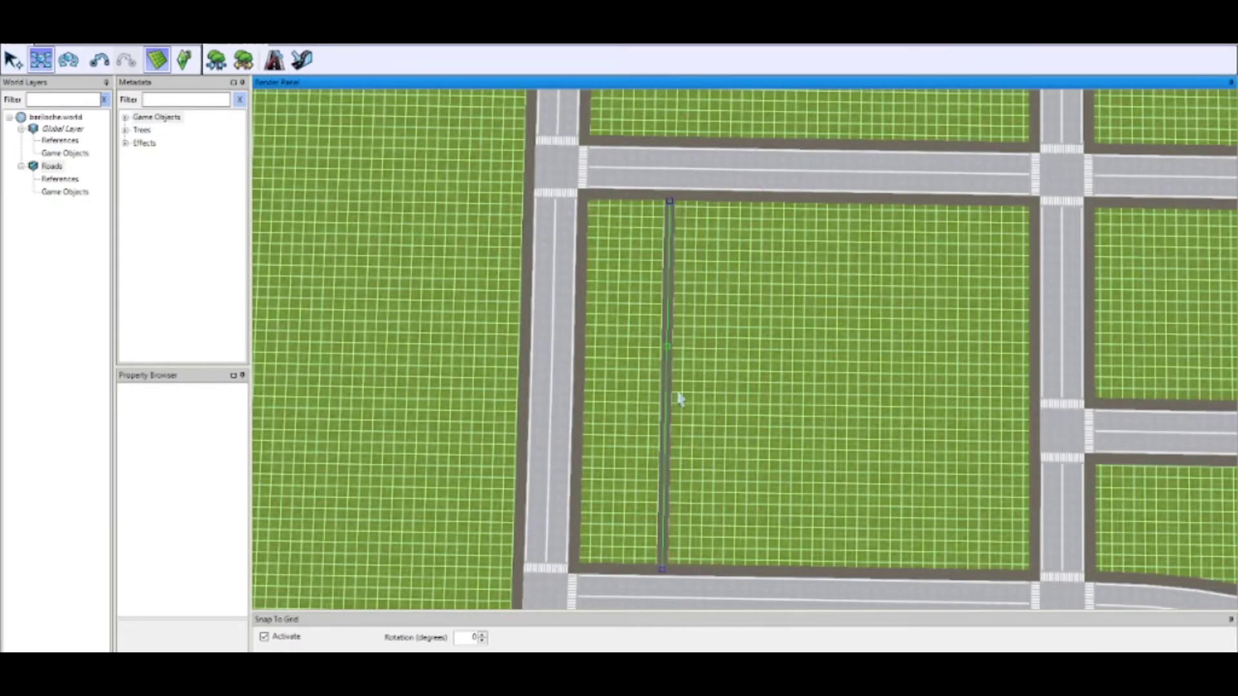
- Lay a second custom 2 sidewalk from north to south near the eastern side of the large southwestern block
left_click(273, 60)
scroll(613, 329, "down", 5)
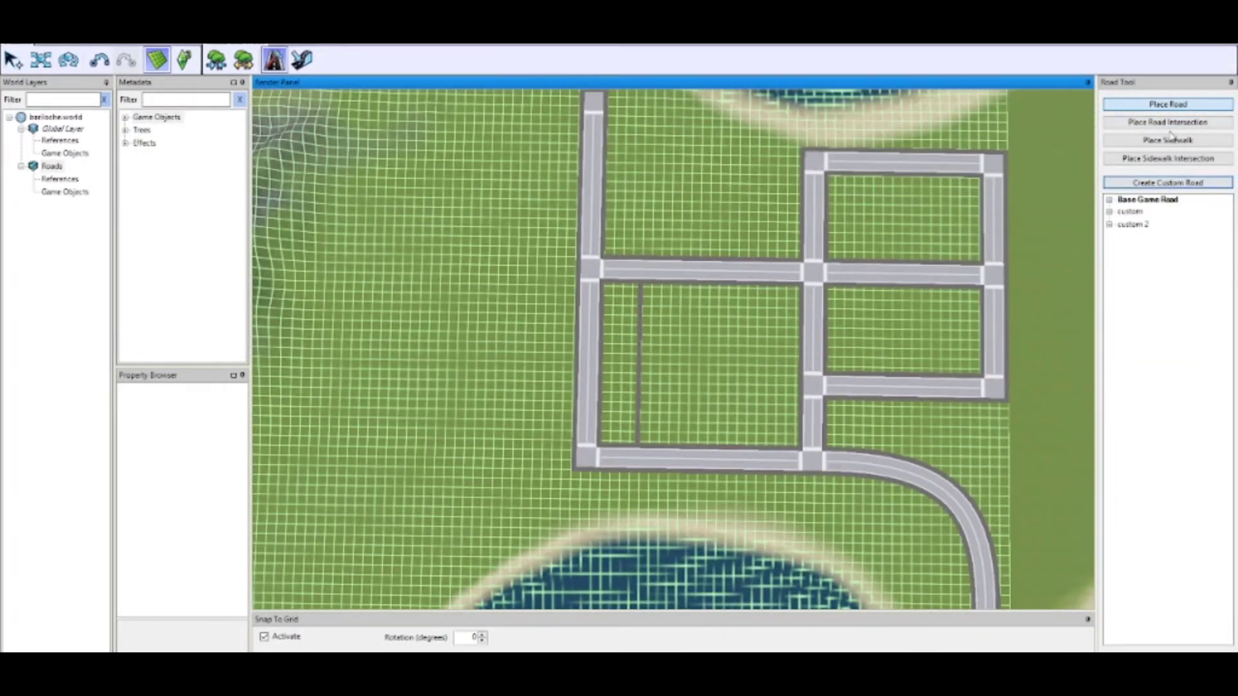
left_click(1133, 224)
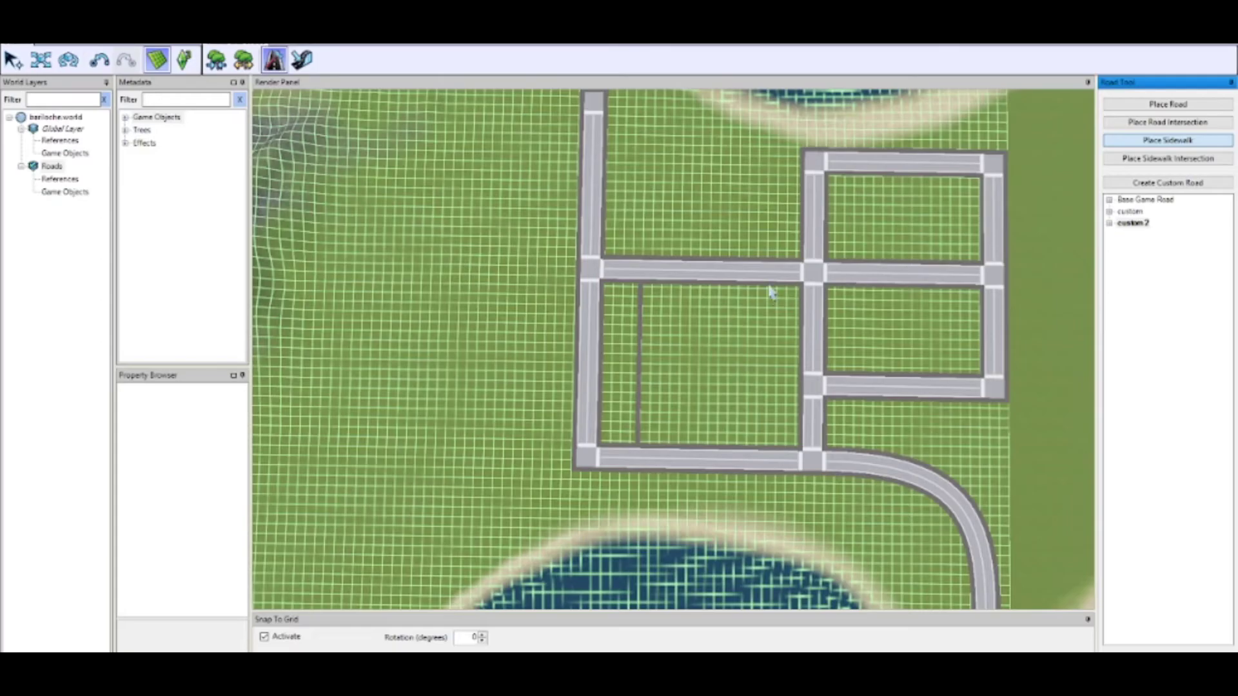
left_click_drag(771, 292, 768, 416)
scroll(803, 438, "up", 3)
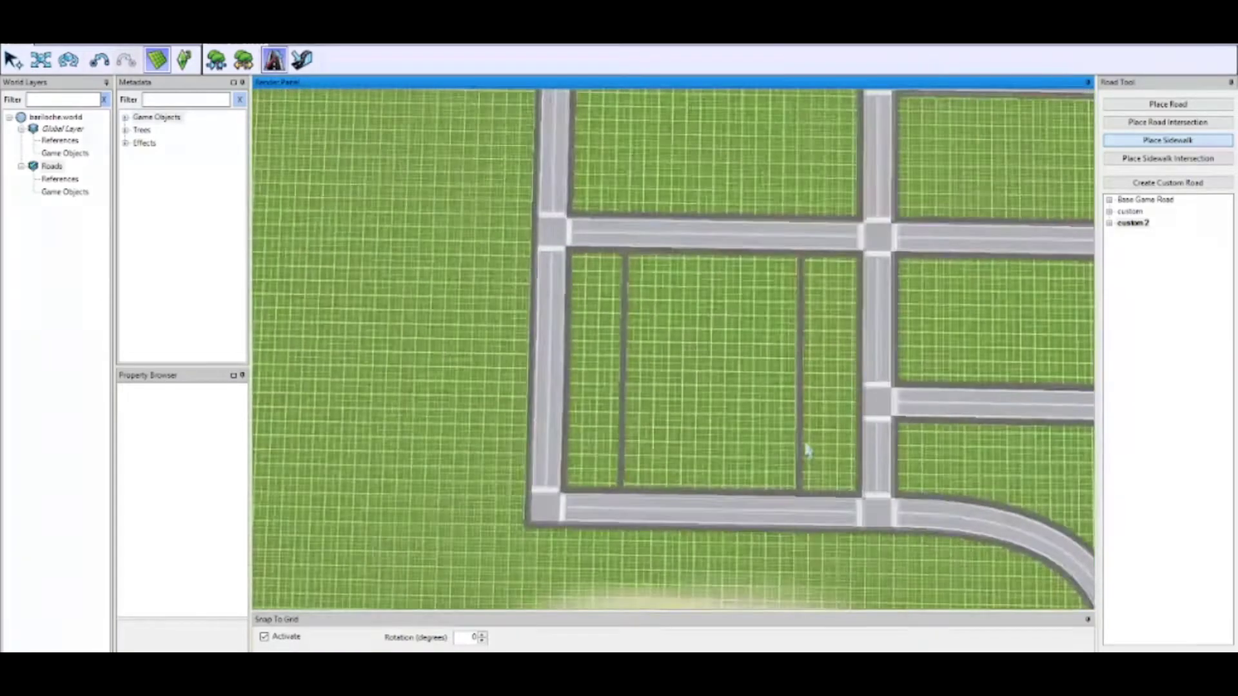
scroll(879, 331, "down", 4)
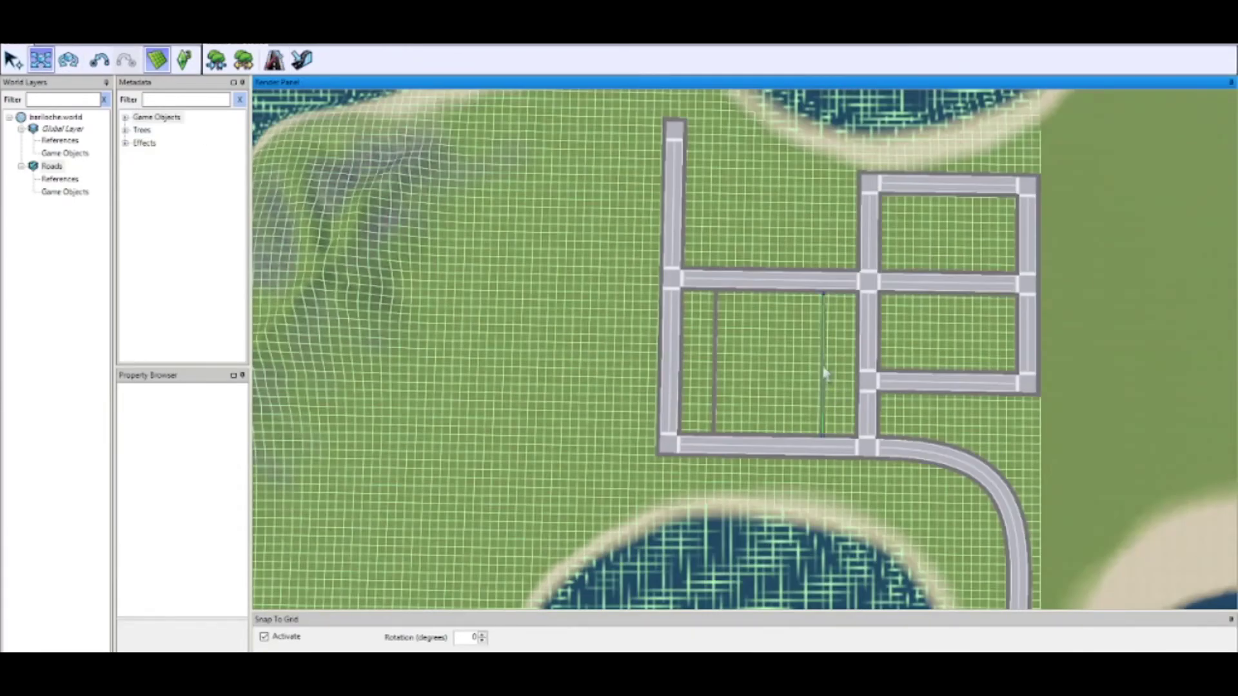
- Place a custom 2 sidewalk intersection at the upper end of the block's western sidewalk
scroll(802, 513, "up", 10)
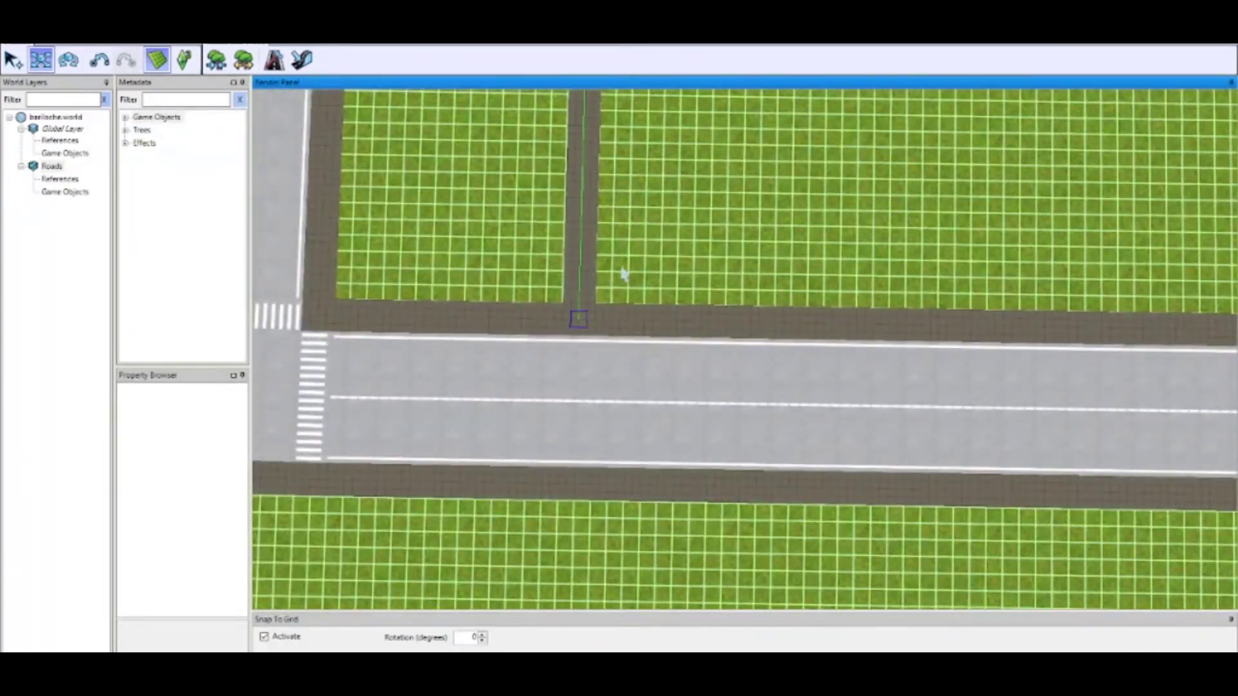
scroll(624, 275, "down", 5)
left_click(274, 60)
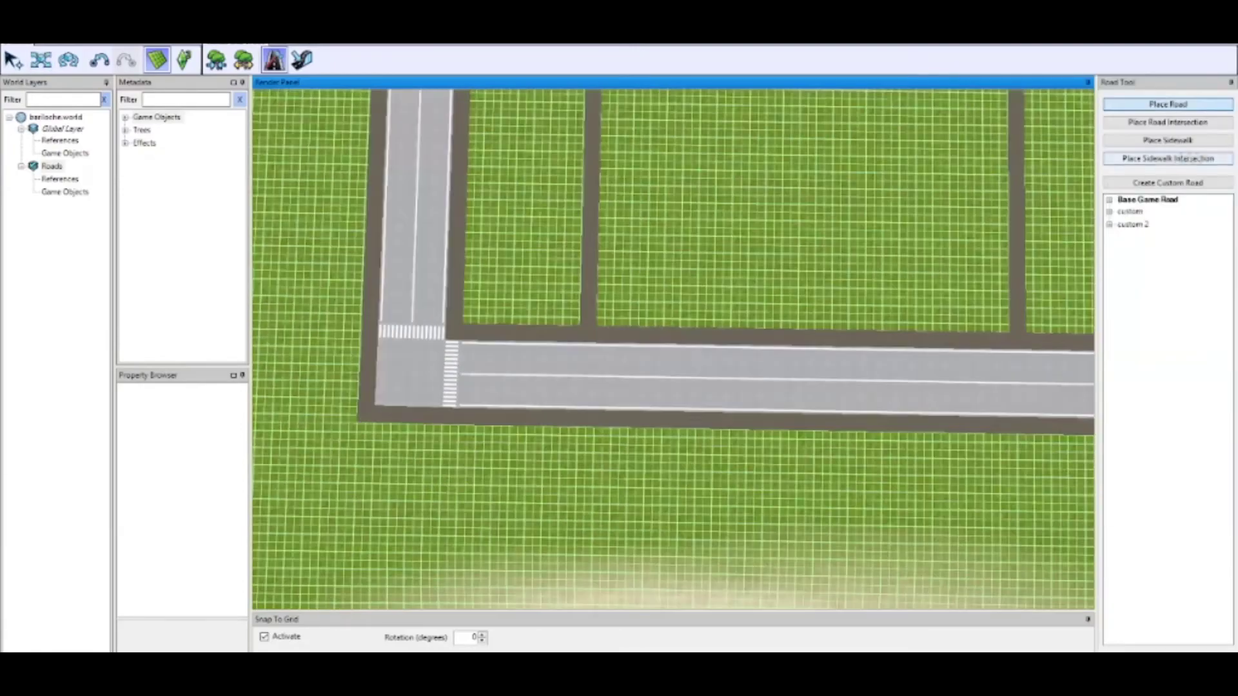
scroll(1020, 237, "up", 8)
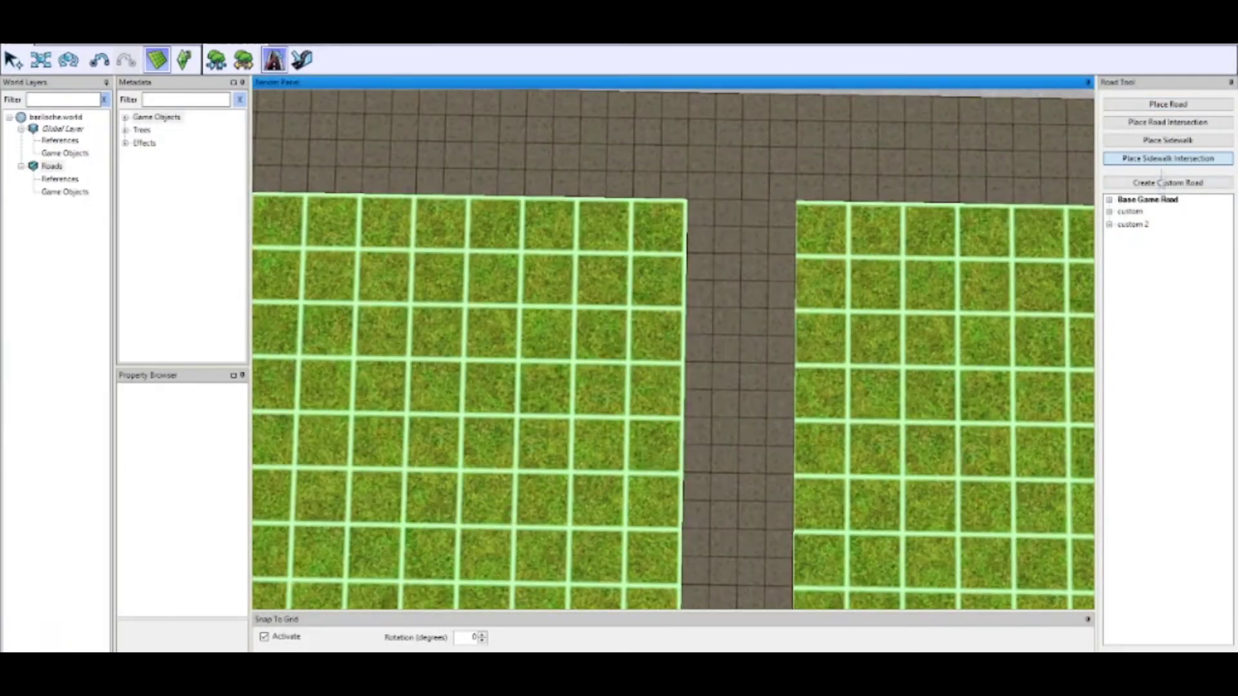
left_click(1132, 223)
left_click(1178, 160)
left_click(747, 345)
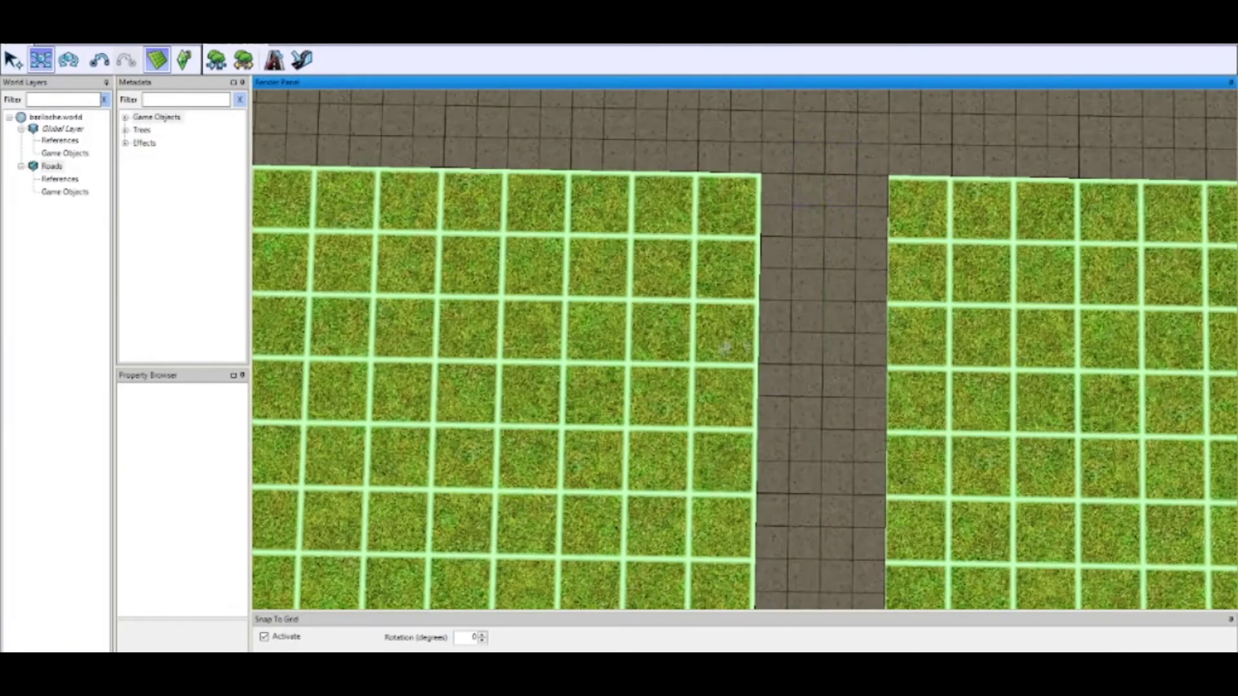
- Align the sidewalk intersection with the upper road's edge and attach the western sidewalk's northern end to it
left_click_drag(853, 374, 923, 348)
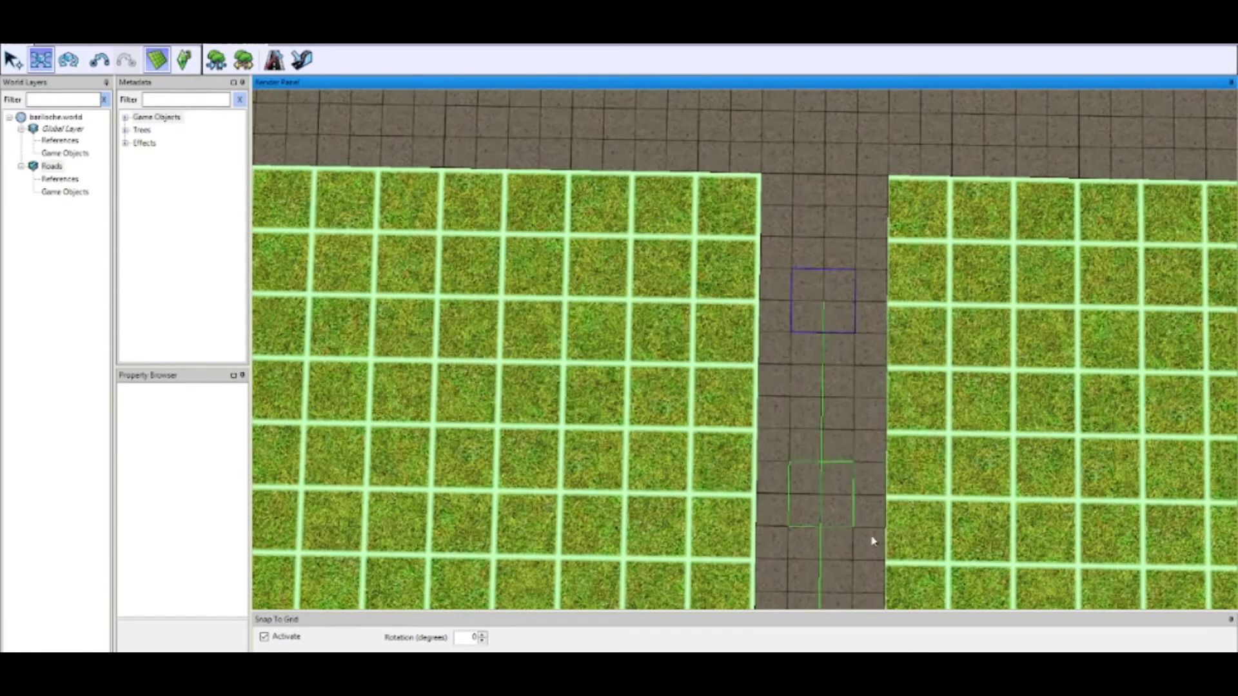
left_click_drag(846, 296, 848, 299)
scroll(954, 369, "down", 8)
right_click_drag(934, 484, 853, 416)
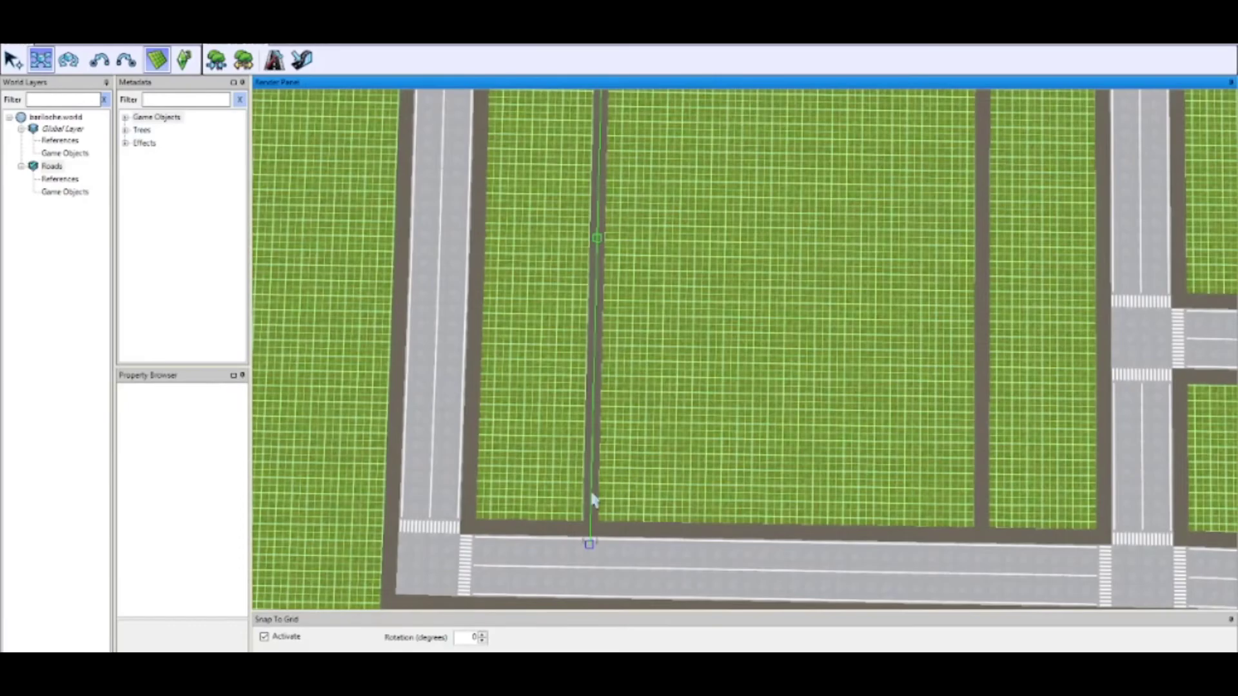
left_click_drag(589, 490, 667, 446)
scroll(698, 171, "up", 2)
scroll(698, 174, "up", 3)
right_click_drag(699, 174, 751, 381)
left_click_drag(751, 380, 563, 375)
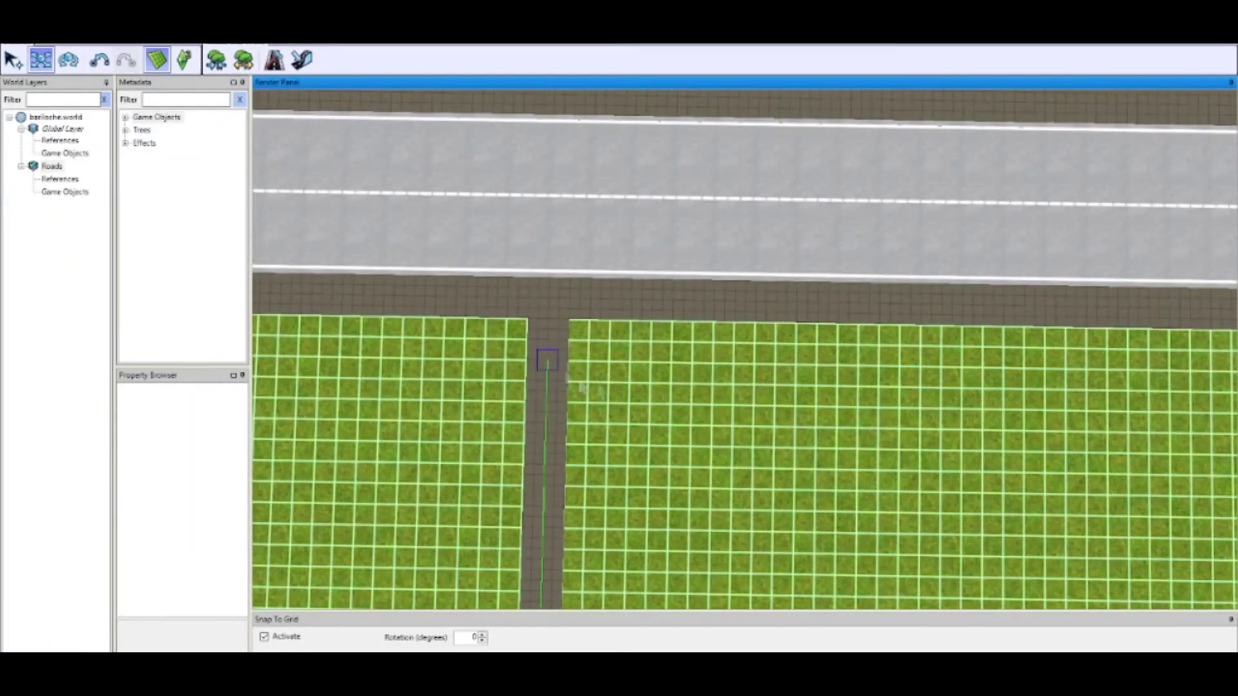
- Shorten the western sidewalk's southern end to leave a gap before the southern road
scroll(582, 388, "down", 4)
right_click_drag(722, 580, 764, 445)
scroll(698, 337, "up", 2)
scroll(699, 337, "up", 5)
left_click_drag(509, 581, 516, 303)
scroll(583, 306, "down", 7)
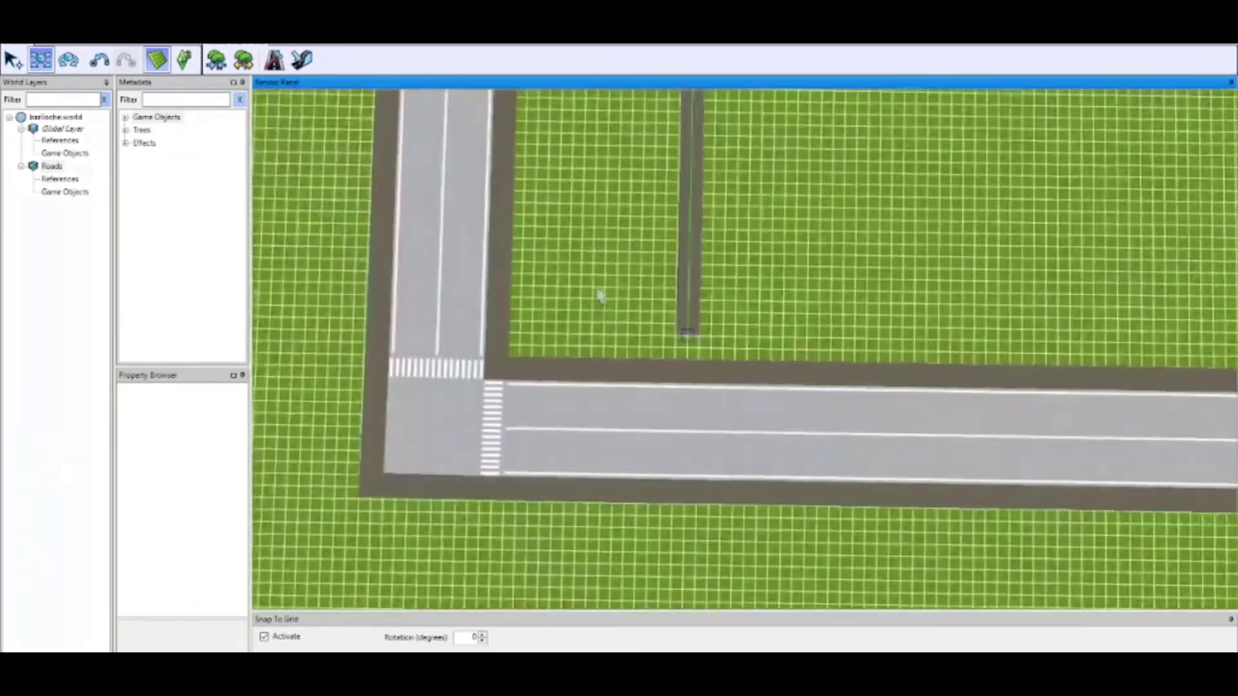
- Place a custom 2 sidewalk intersection at the western sidewalk's southern end, joining it to the southern road's edge
scroll(601, 296, "down", 2)
left_click(274, 60)
left_click(1185, 158)
left_click(641, 354)
scroll(640, 355, "up", 8)
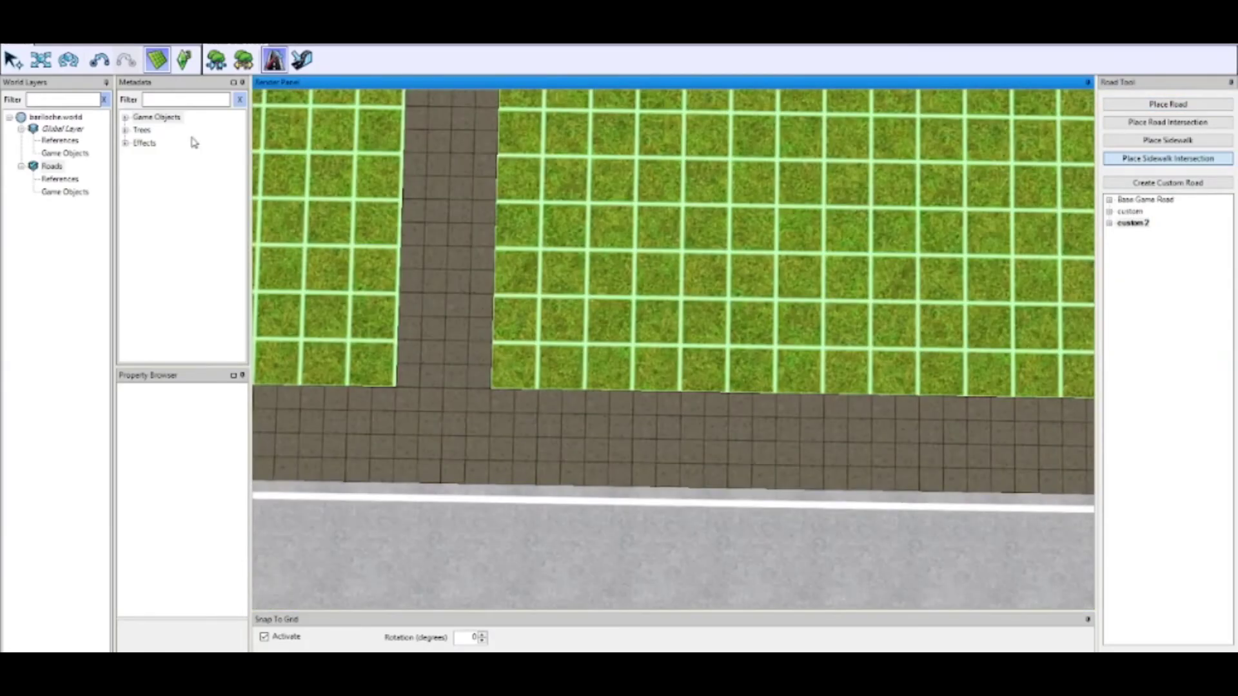
left_click(13, 60)
scroll(719, 334, "down", 6)
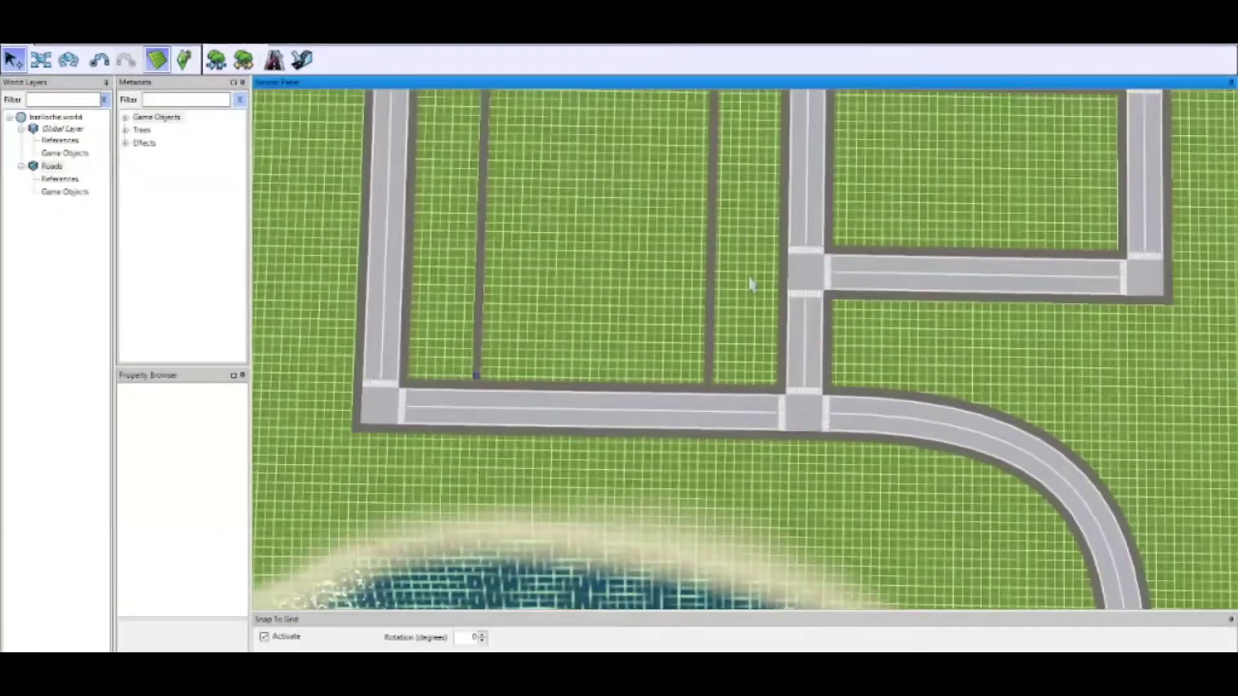
- Shorten the eastern sidewalk's northern end to leave a gap before the upper road
right_click_drag(750, 279, 746, 413)
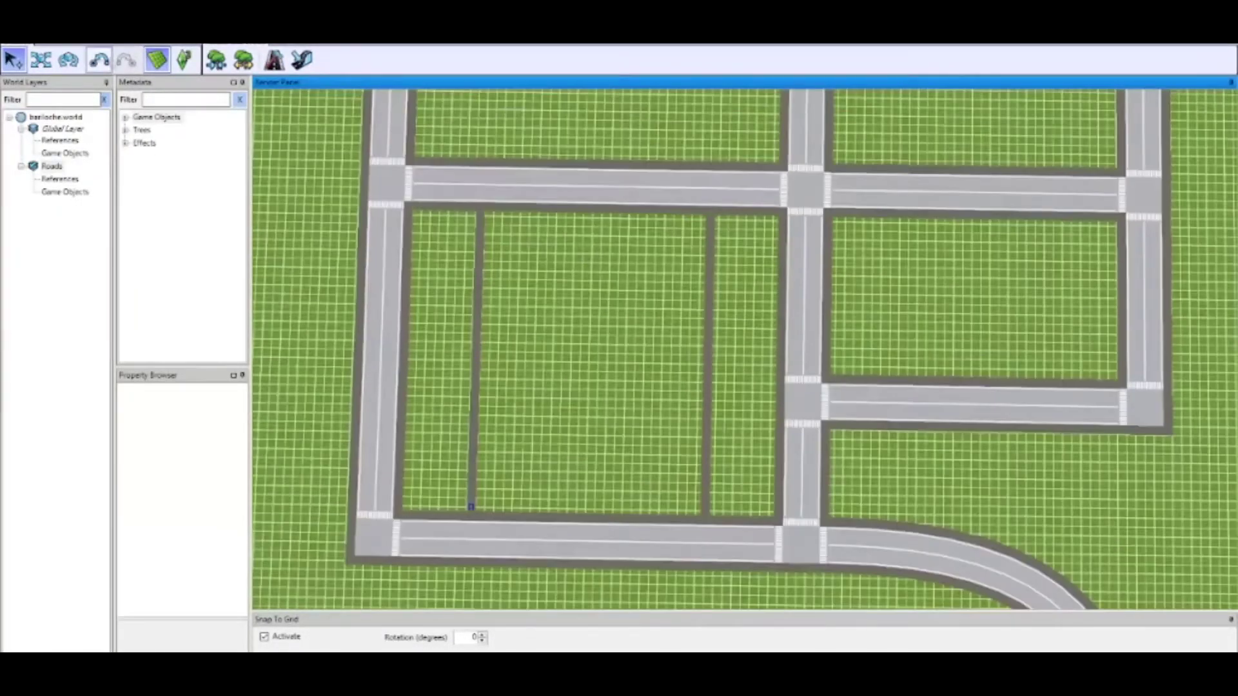
left_click(41, 60)
scroll(688, 189, "up", 6)
right_click_drag(687, 188, 720, 337)
left_click_drag(720, 337, 717, 381)
- Make custom 2 the active road type and place a sidewalk intersection in the gap above the eastern sidewalk
left_click(281, 61)
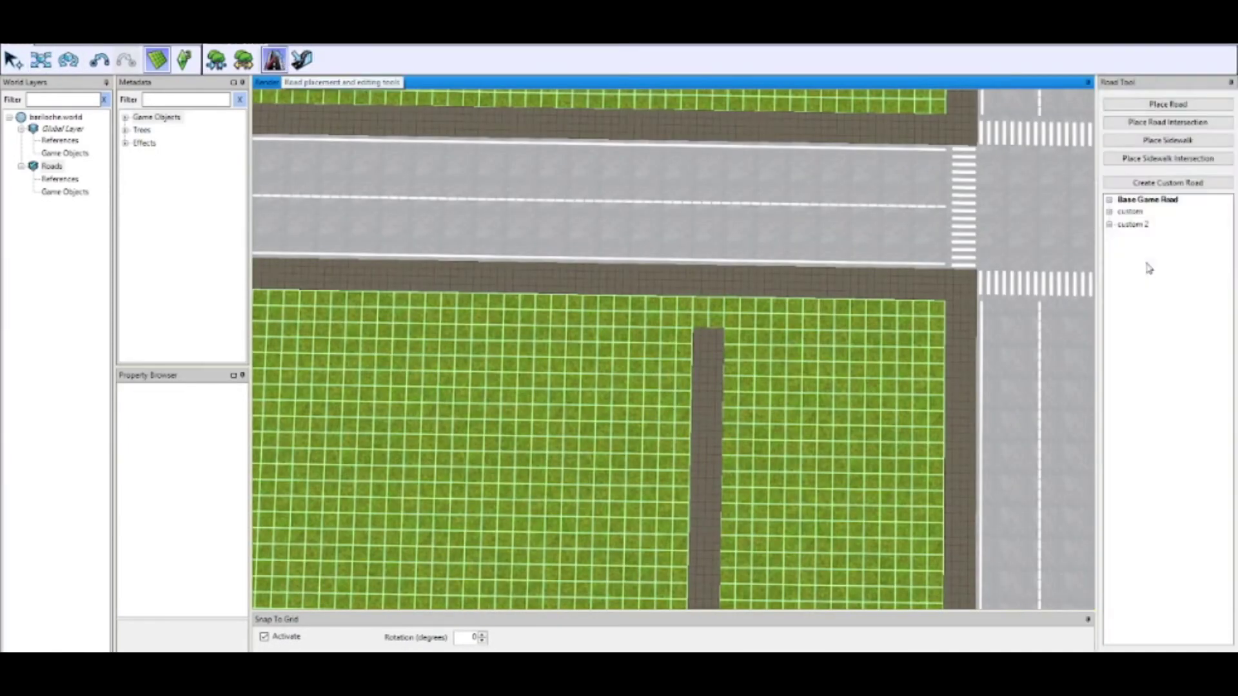
right_click(1134, 223)
left_click(1164, 246)
left_click(782, 105)
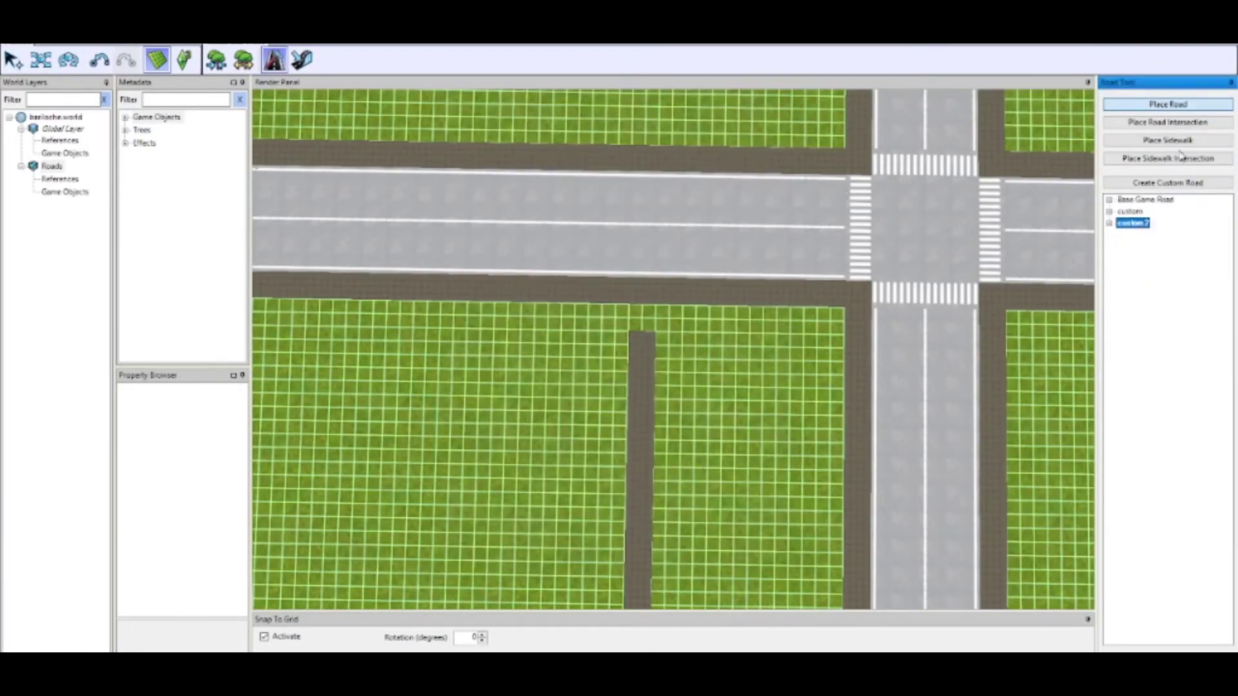
scroll(524, 278, "down", 3)
right_click_drag(583, 400, 669, 346)
left_click(604, 180)
- Align the new sidewalk intersection with the upper road's edge and attach the eastern sidewalk's northern end to it
left_click(42, 60)
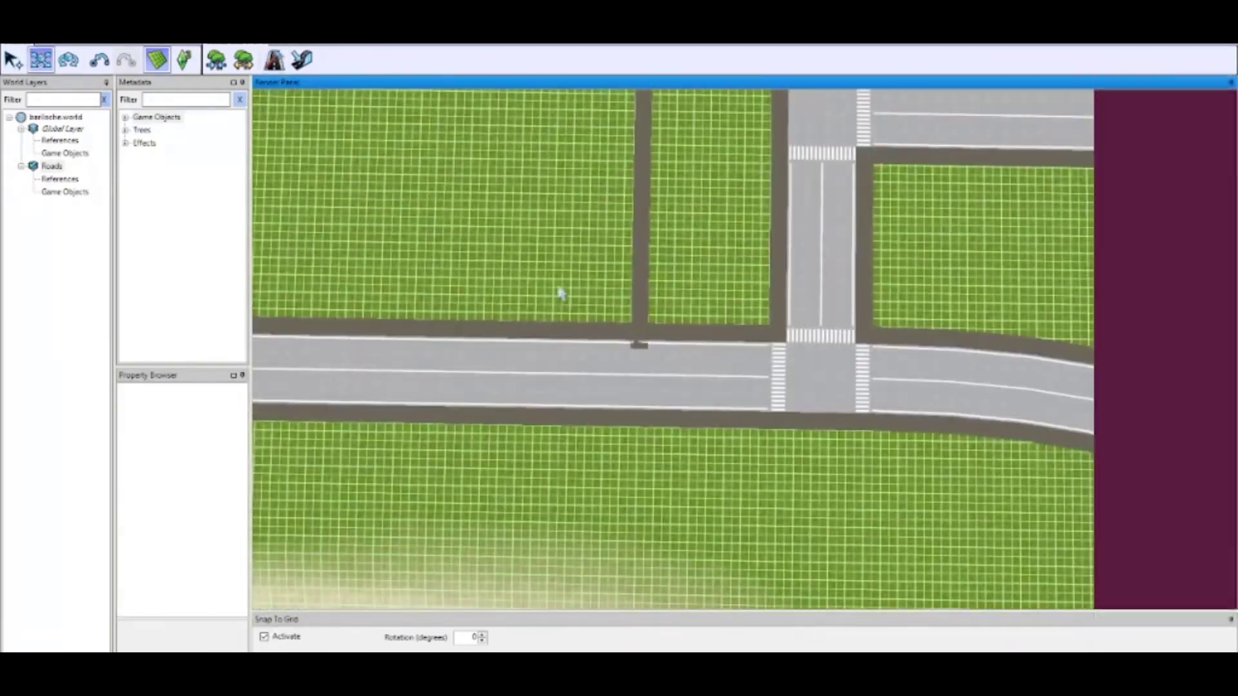
scroll(645, 335, "up", 5)
left_click_drag(648, 335, 655, 333)
scroll(672, 158, "down", 3)
scroll(672, 154, "down", 3)
right_click_drag(671, 155, 702, 374)
scroll(715, 303, "up", 5)
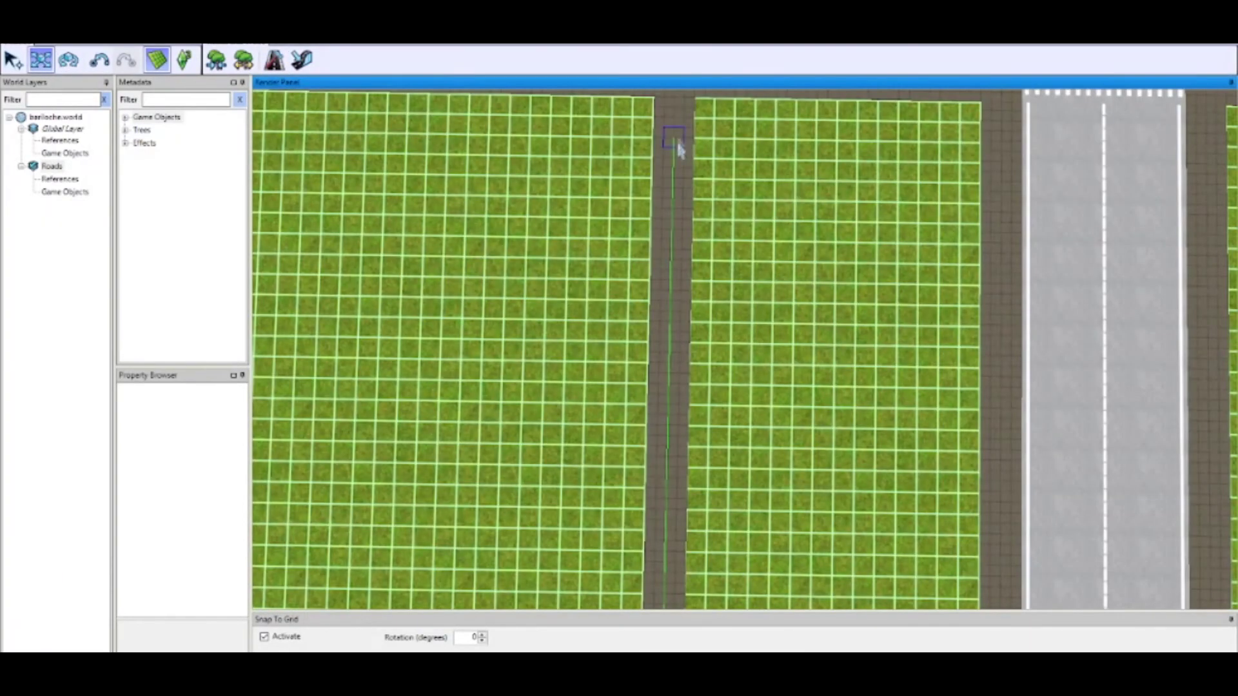
- Pull the eastern sidewalk's southern end back off the southern road, leaving a gap before the road's edge
scroll(739, 172, "down", 5)
right_click_drag(740, 172, 815, 243)
scroll(815, 243, "up", 5)
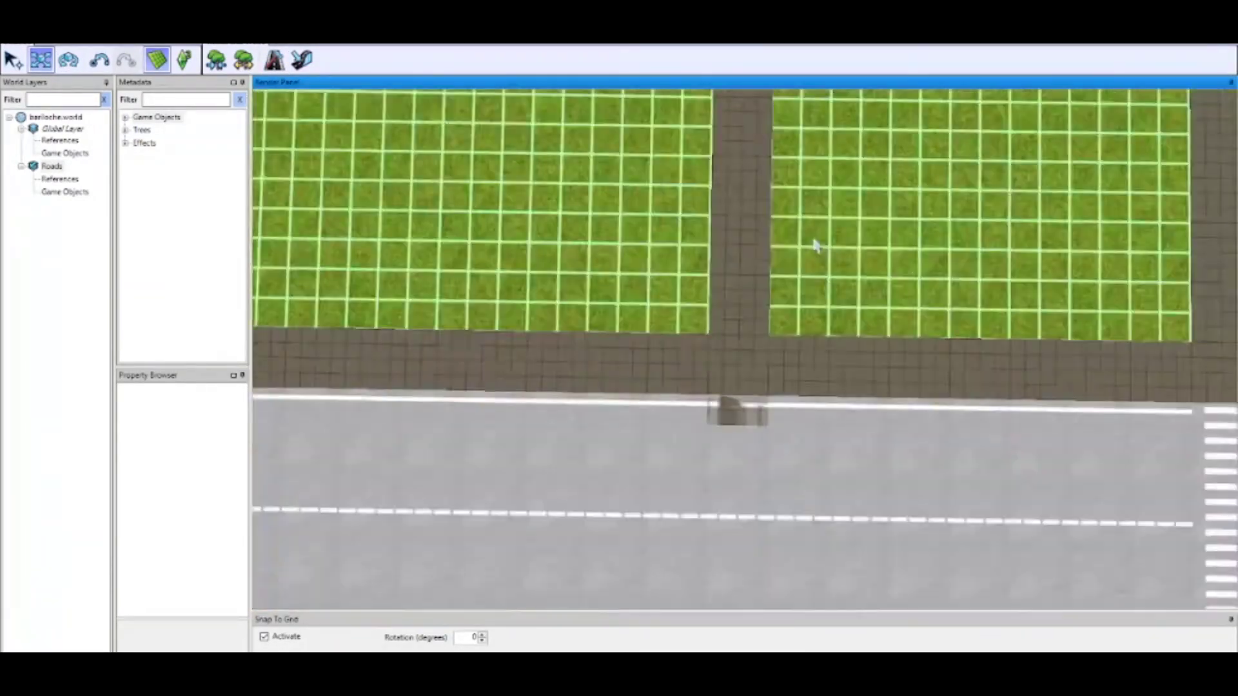
scroll(815, 243, "down", 1)
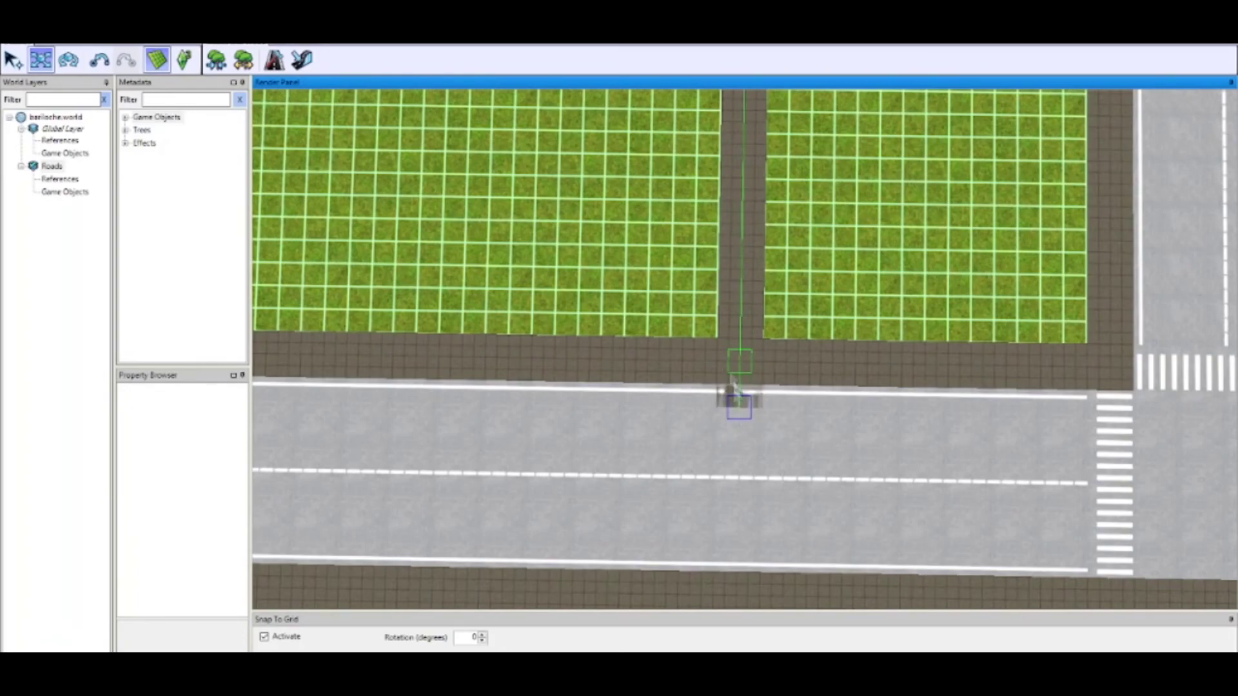
left_click_drag(771, 405, 782, 273)
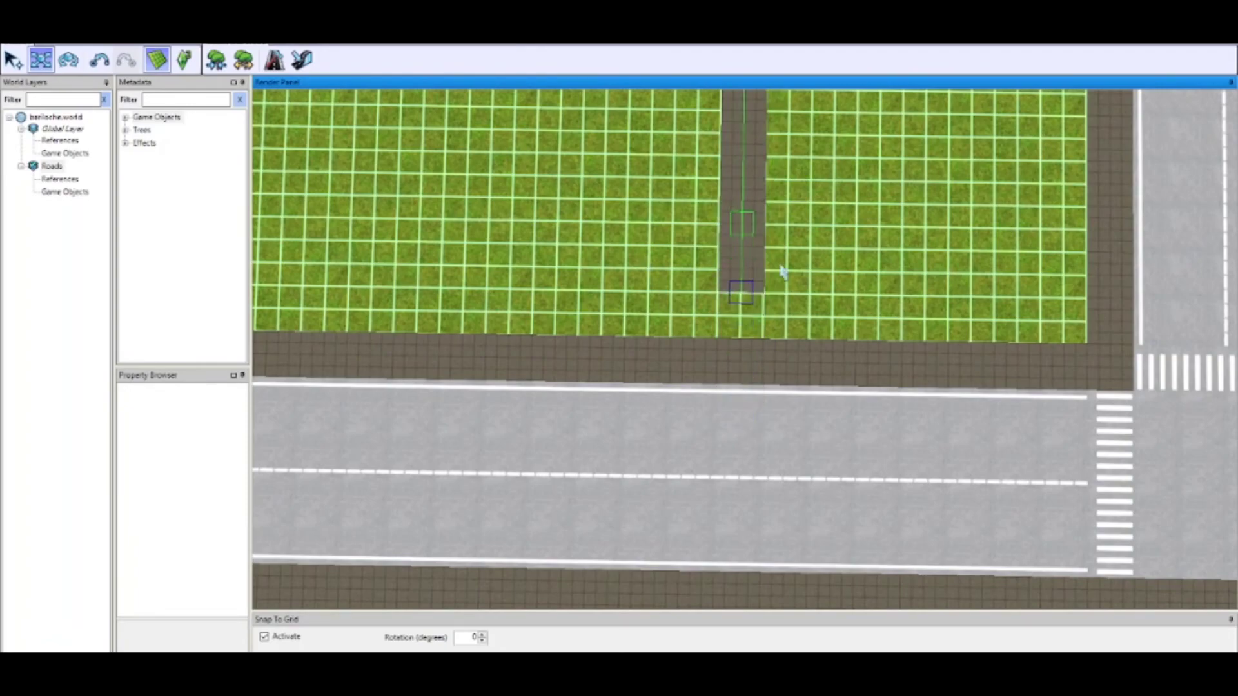
key("Escape")
- Place a custom 2 sidewalk intersection in the gap below the eastern sidewalk, against the southern road's edge
right_click(1147, 224)
left_click(1168, 231)
left_click(1168, 104)
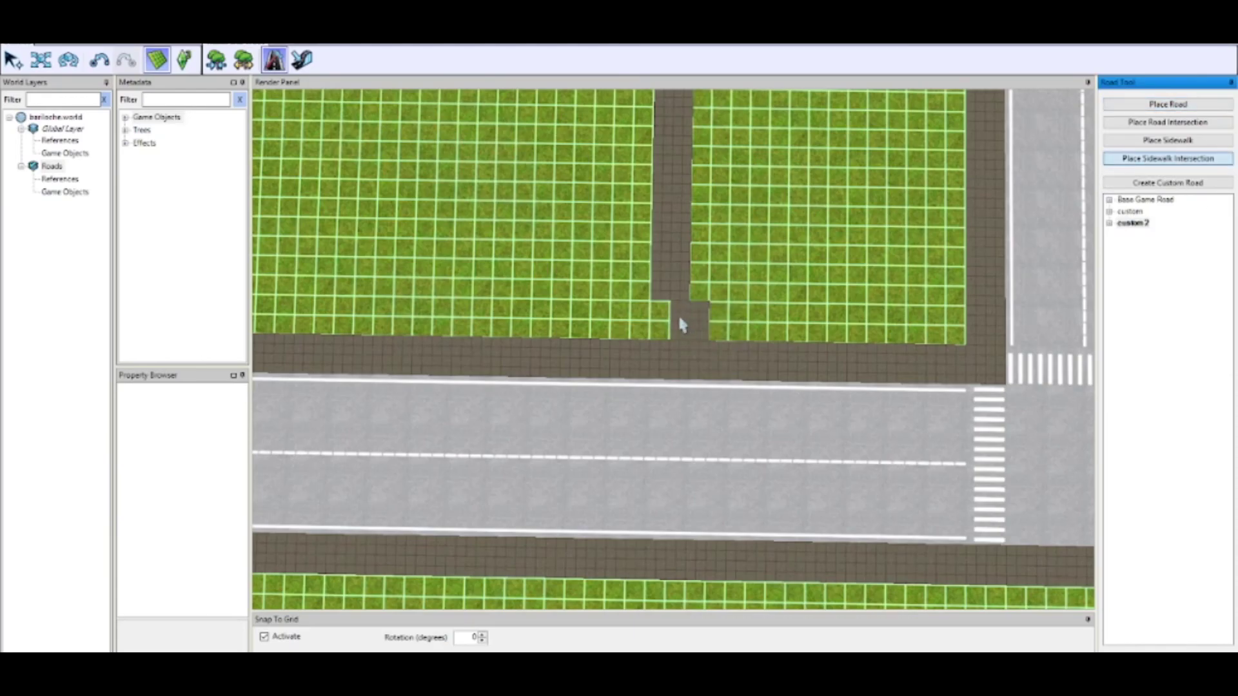
left_click(673, 323)
- Align the southern sidewalk intersection with the eastern sidewalk and attach the sidewalk's end to it
left_click(40, 60)
scroll(746, 291, "up", 5)
scroll(745, 291, "down", 8)
right_click_drag(746, 292, 616, 185)
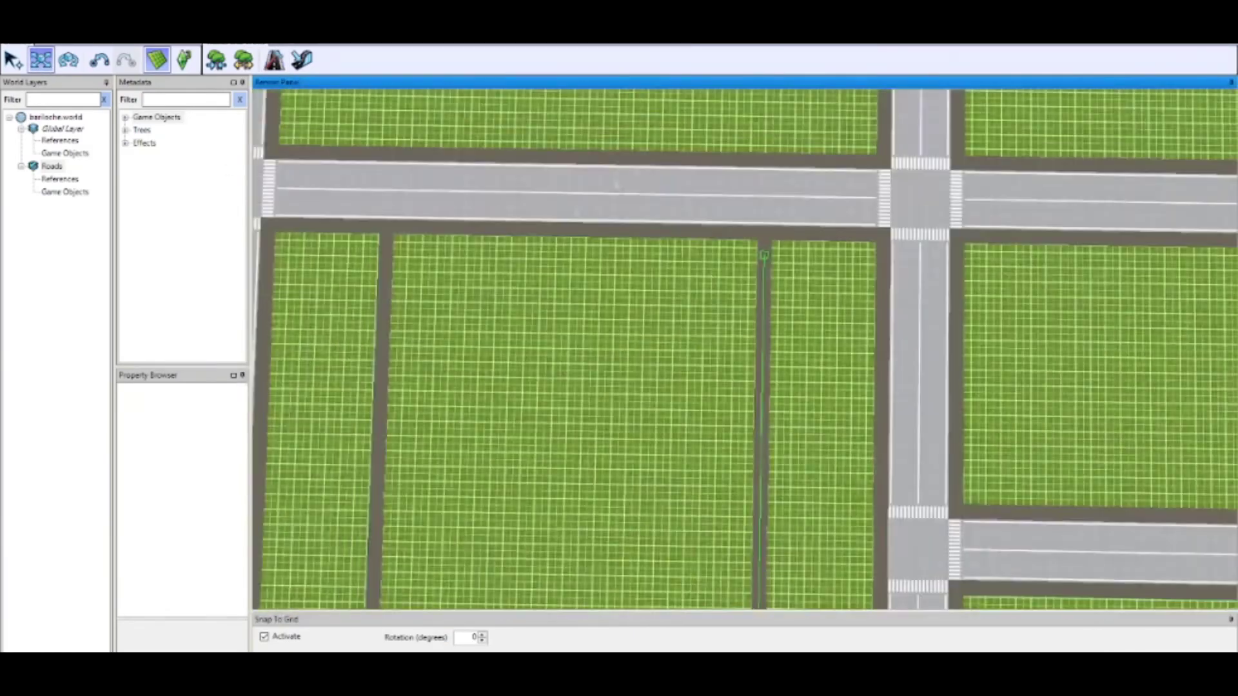
scroll(492, 442, "down", 10)
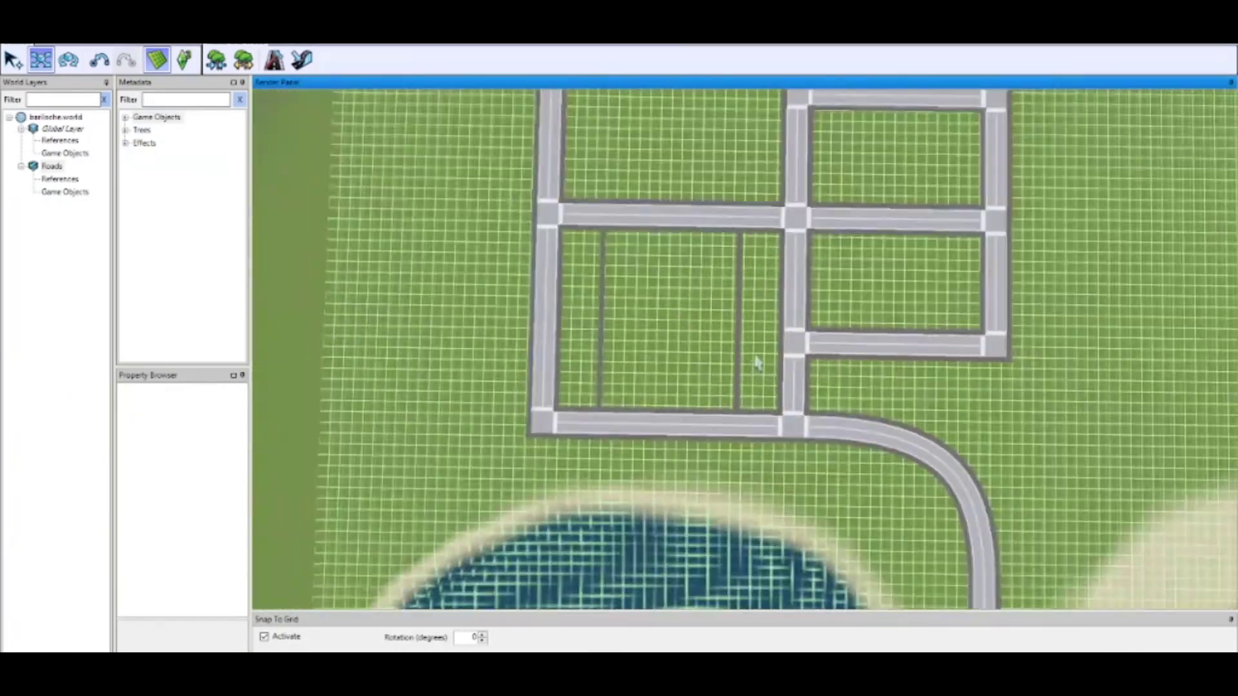
scroll(758, 365, "down", 3)
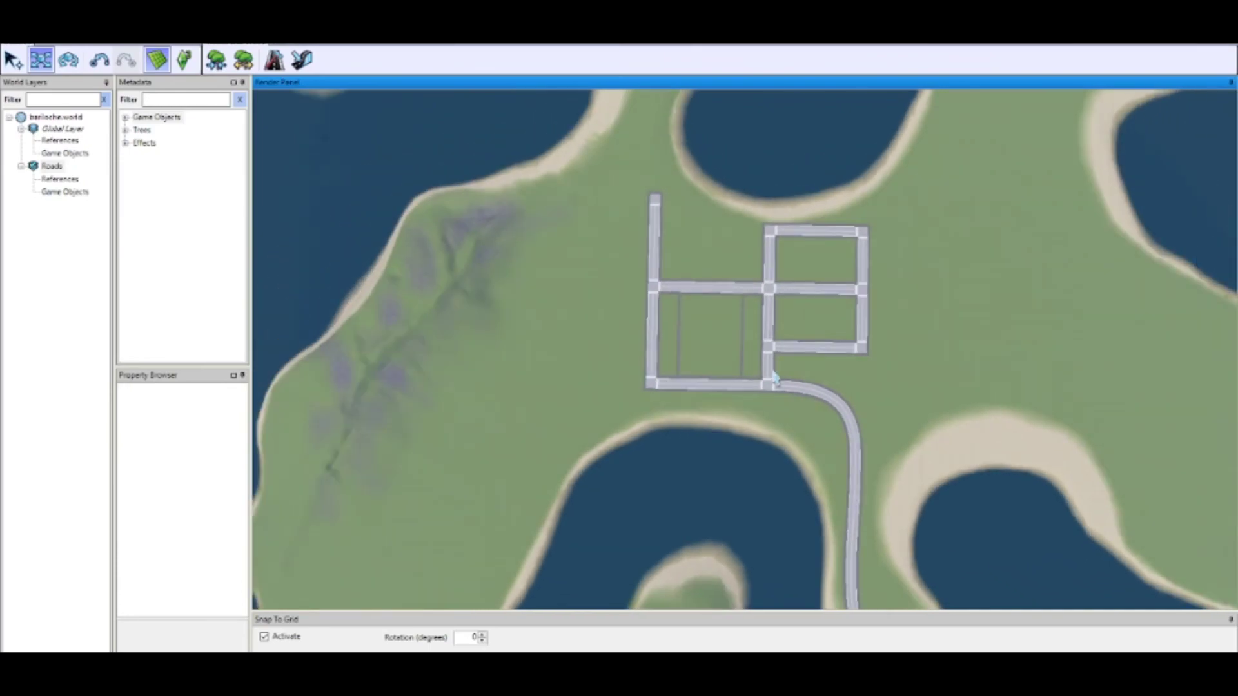